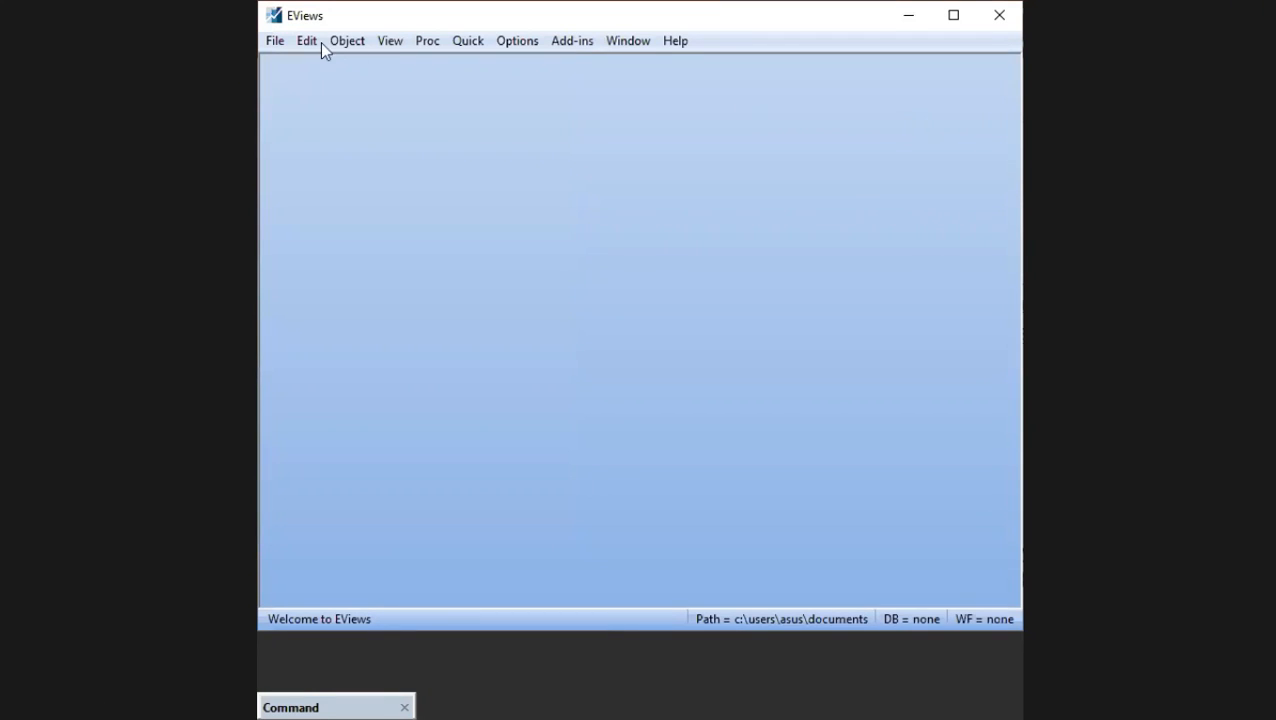
left_click(275, 40)
mouse_move(501, 60)
left_click(612, 61)
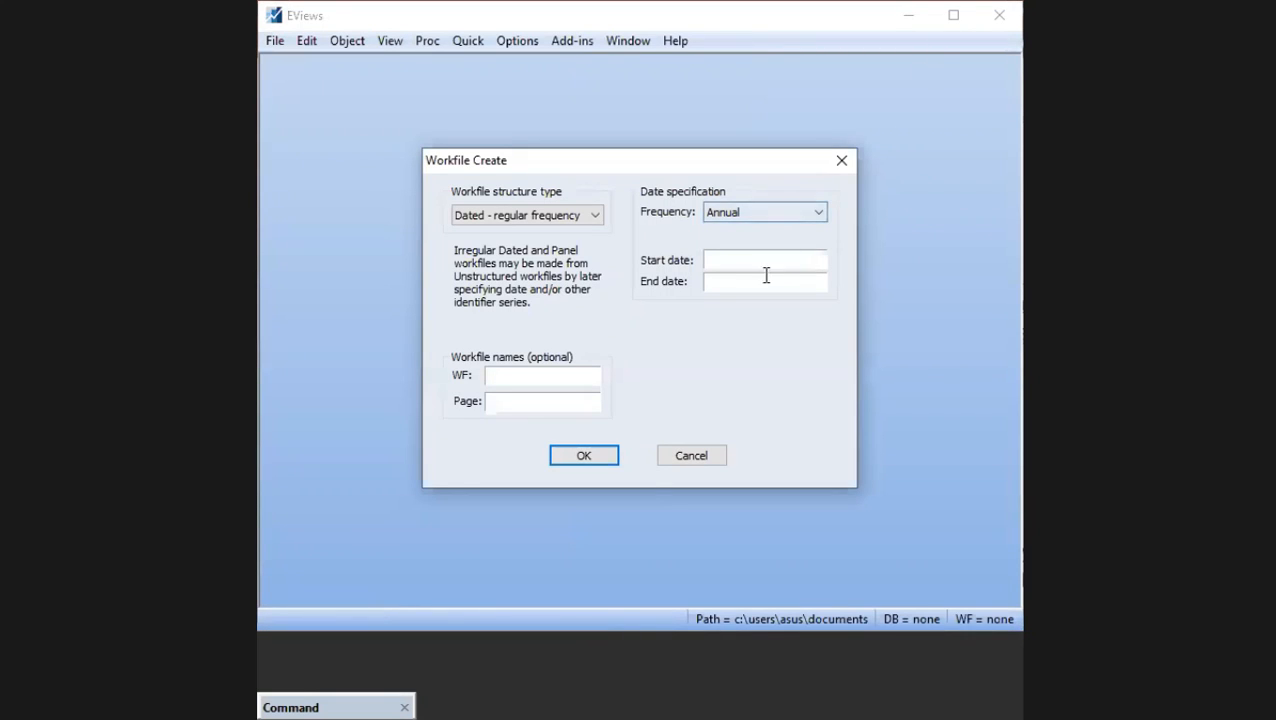
left_click(703, 455)
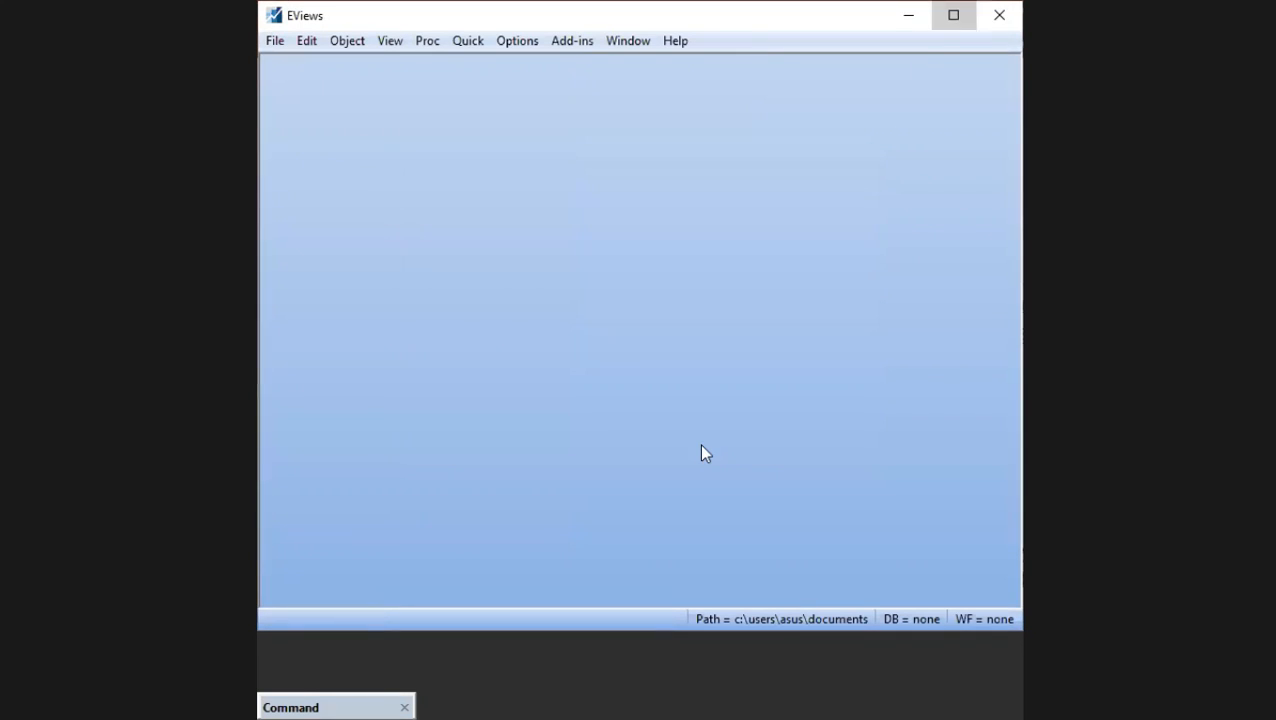
- Maximize the program window and create a dated workfile with annual frequency, from start date 1970 to end date 2018
left_click(953, 15)
left_click(16, 49)
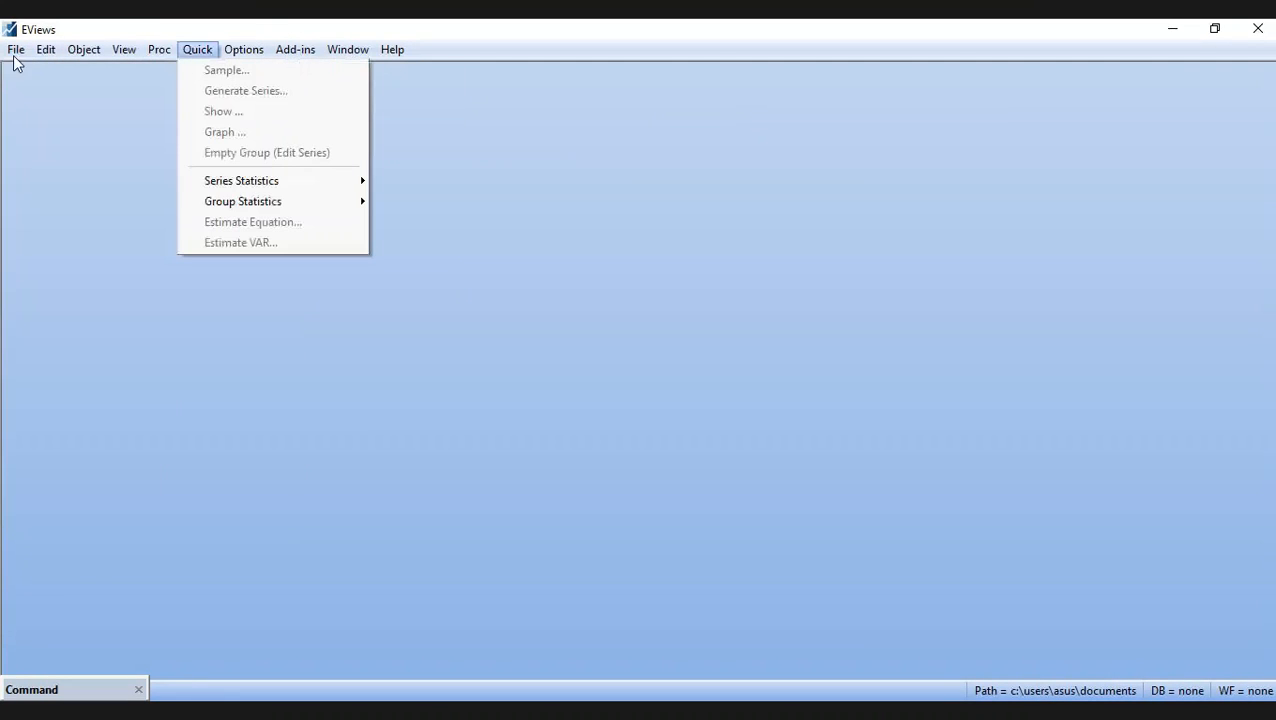
mouse_move(178, 72)
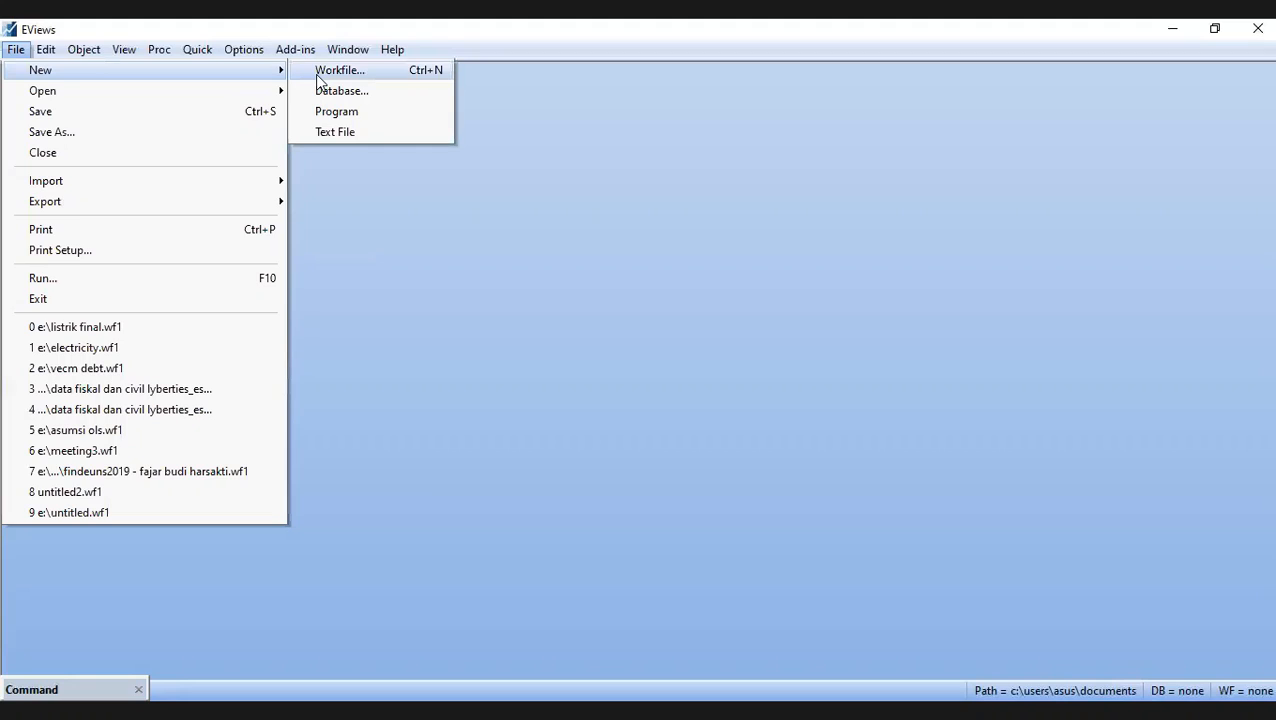
left_click(330, 70)
type("1970")
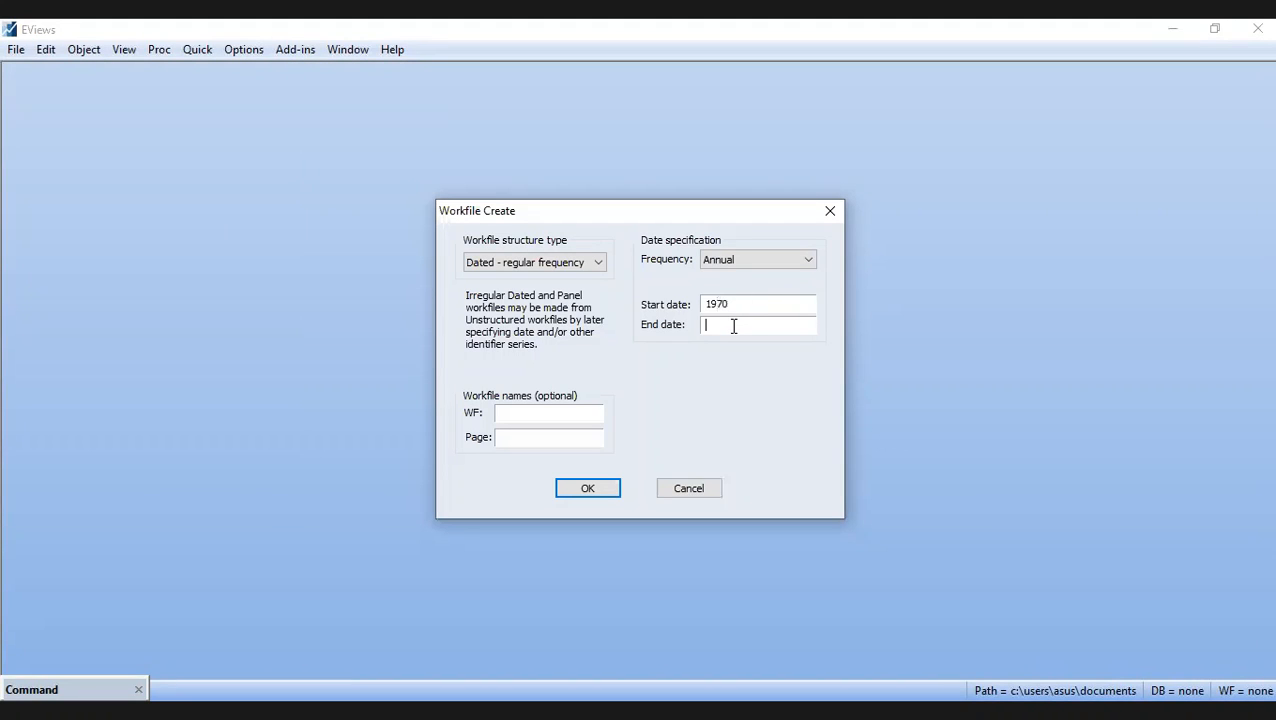
type("2018")
key("Return")
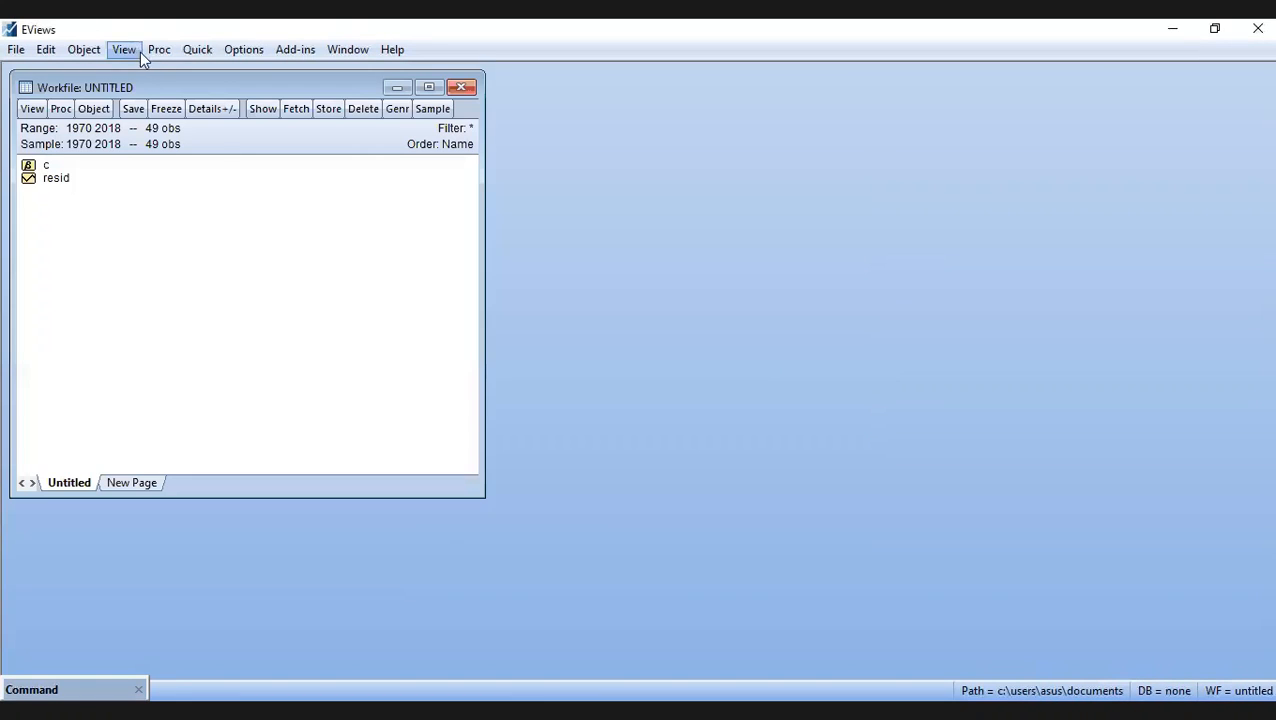
- Paste the copied I, DEBT and M3 data into a new empty group and place its window beside the workfile
left_click(196, 55)
left_click(243, 153)
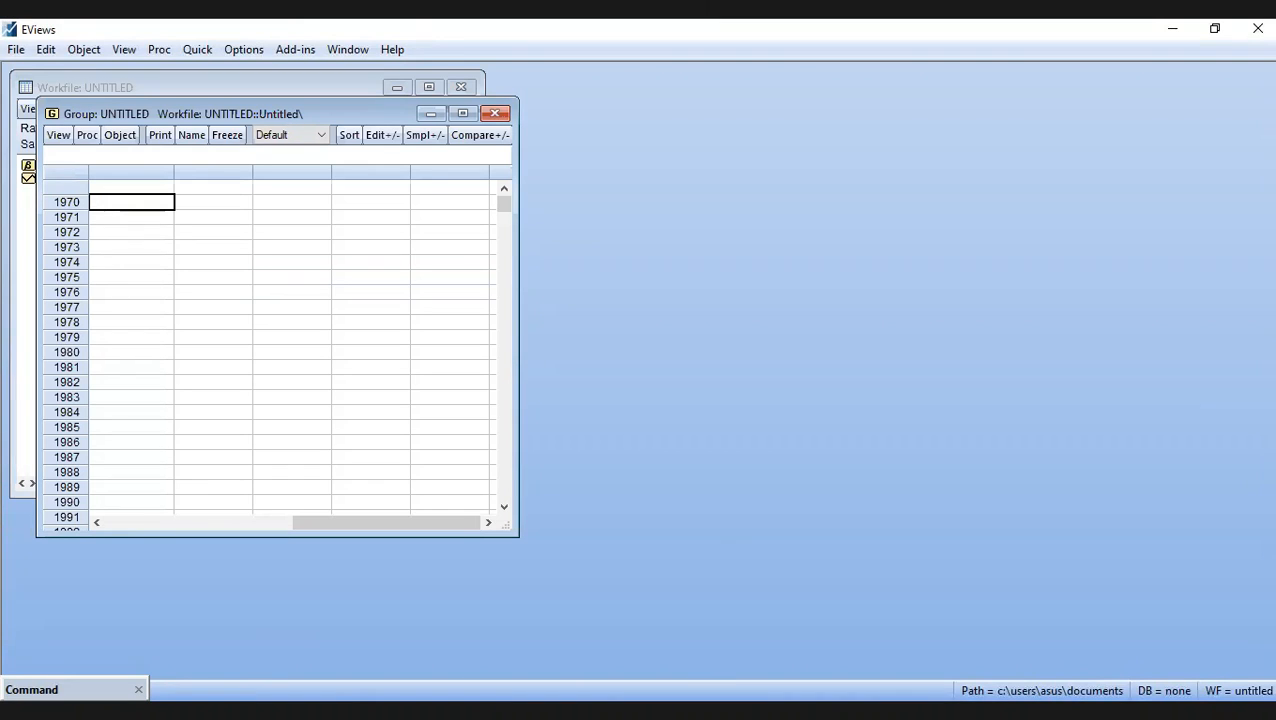
right_click(123, 194)
left_click(182, 214)
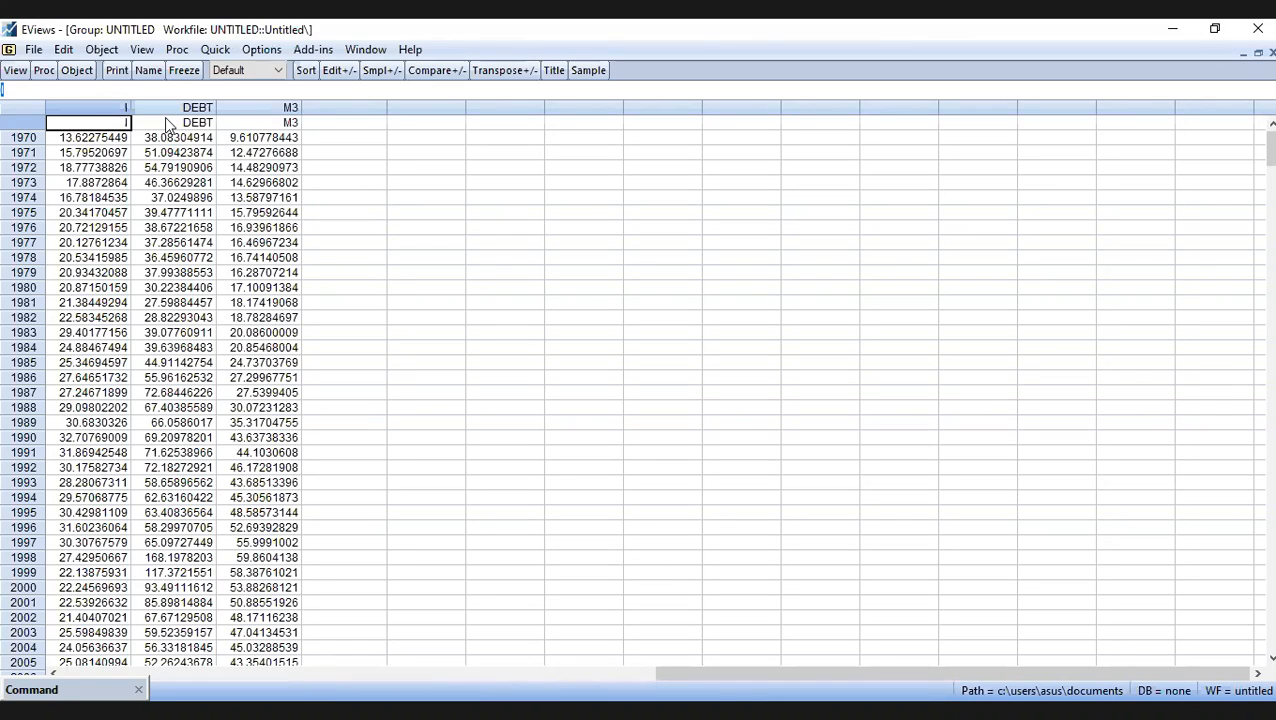
left_click(1258, 54)
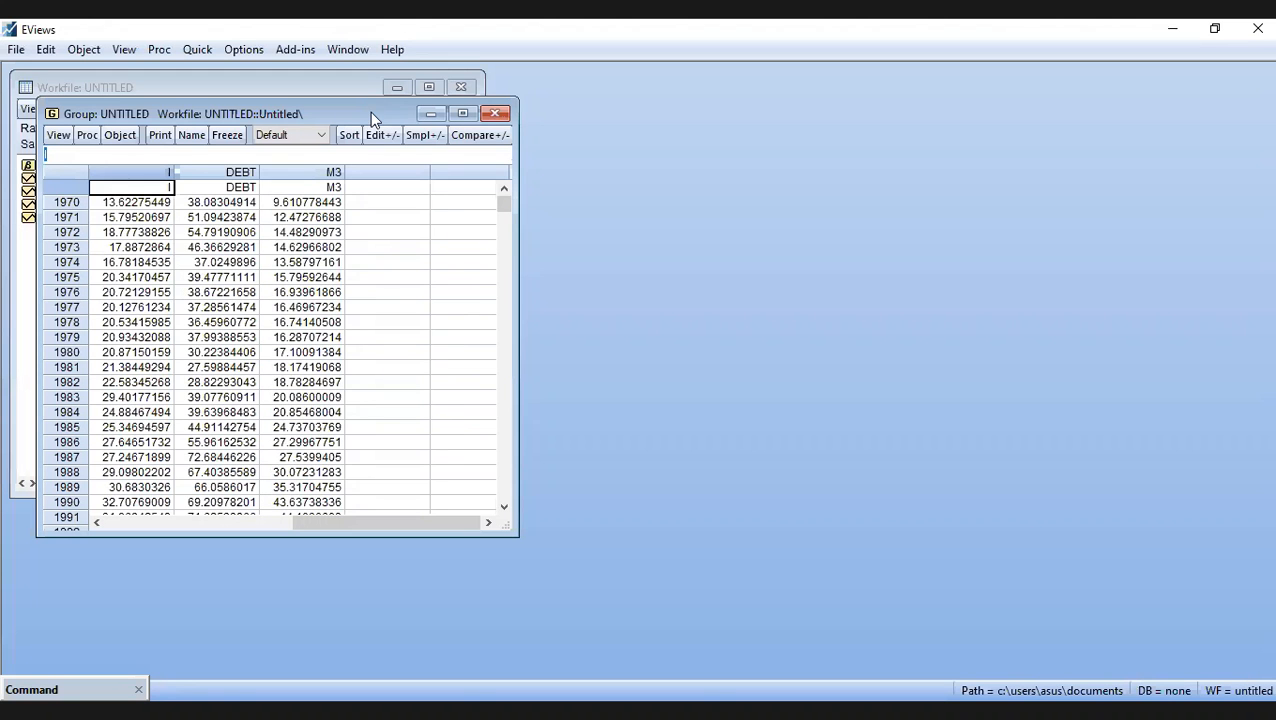
left_click_drag(370, 112, 830, 149)
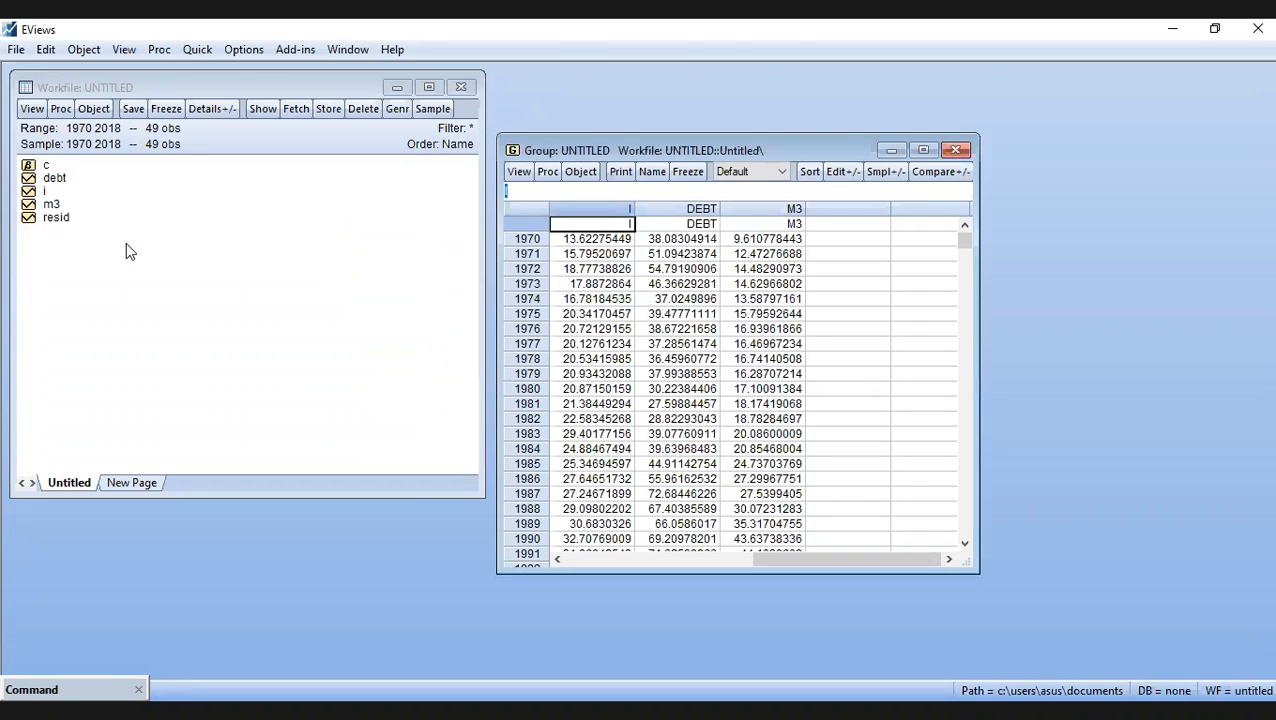
- Plot series I as a Line & Symbol graph of raw data, view it maximized and minimize its window
double_click(46, 192)
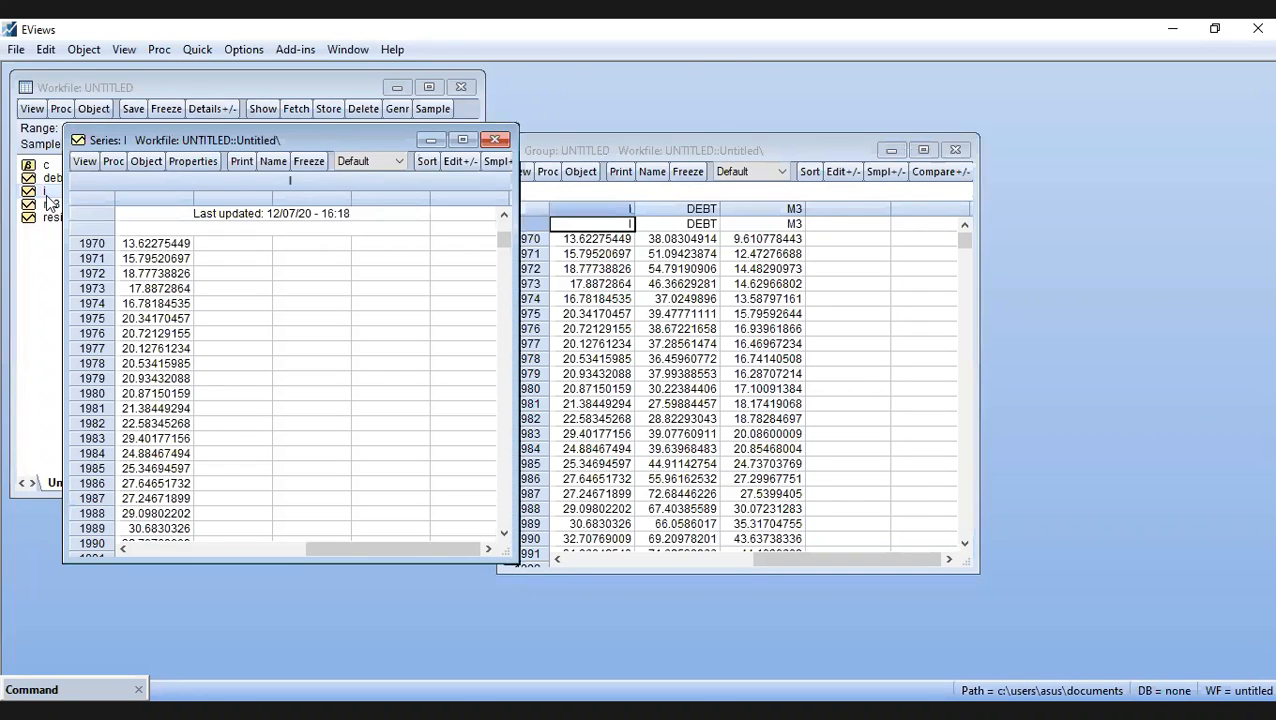
left_click(87, 164)
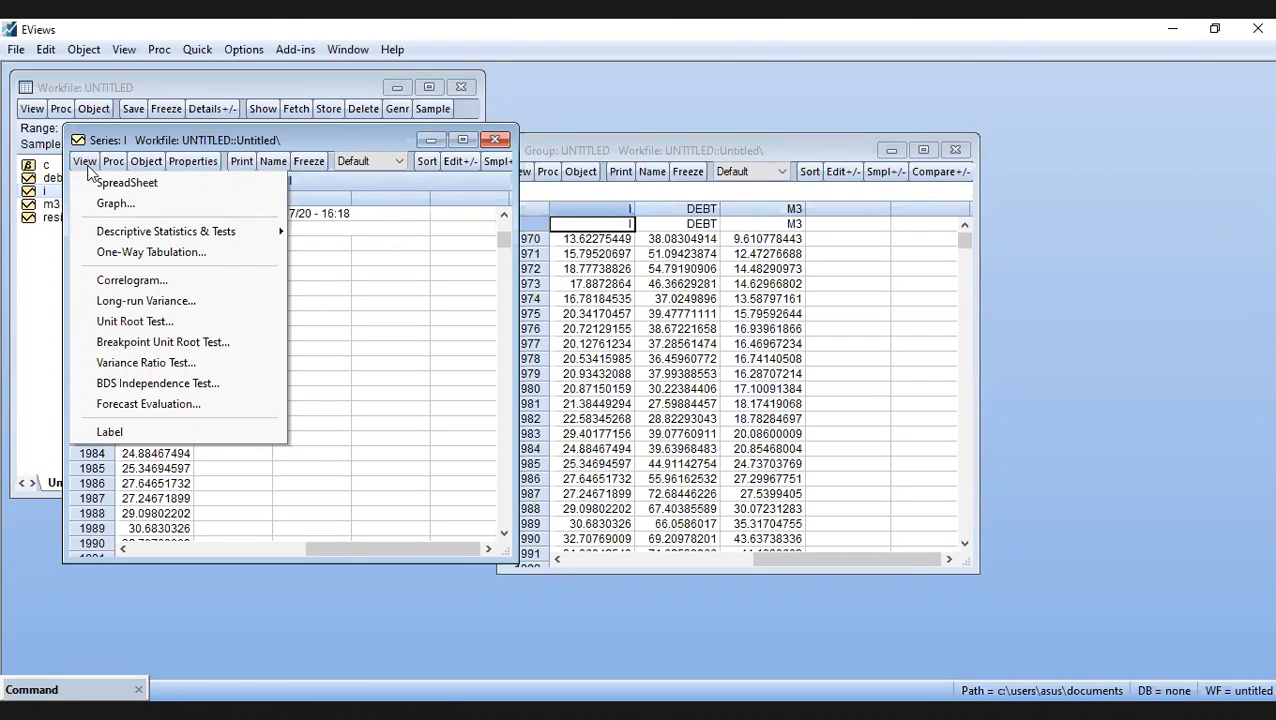
left_click(170, 203)
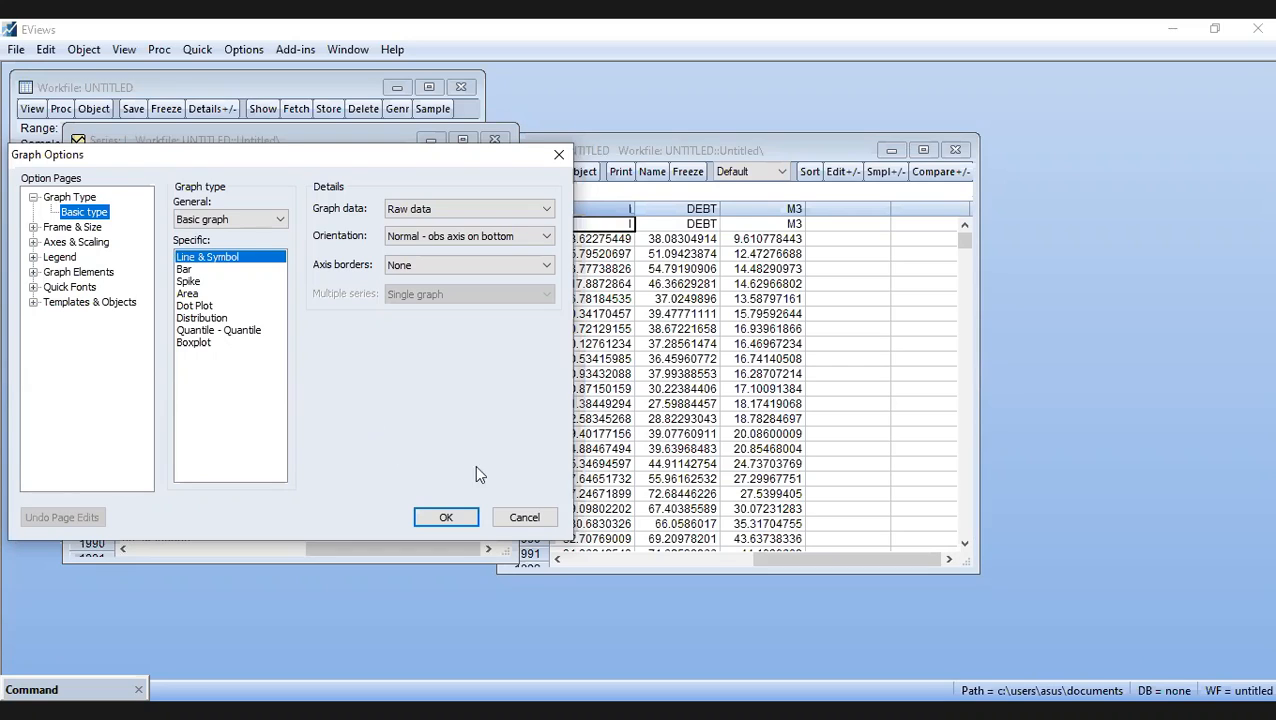
left_click(446, 517)
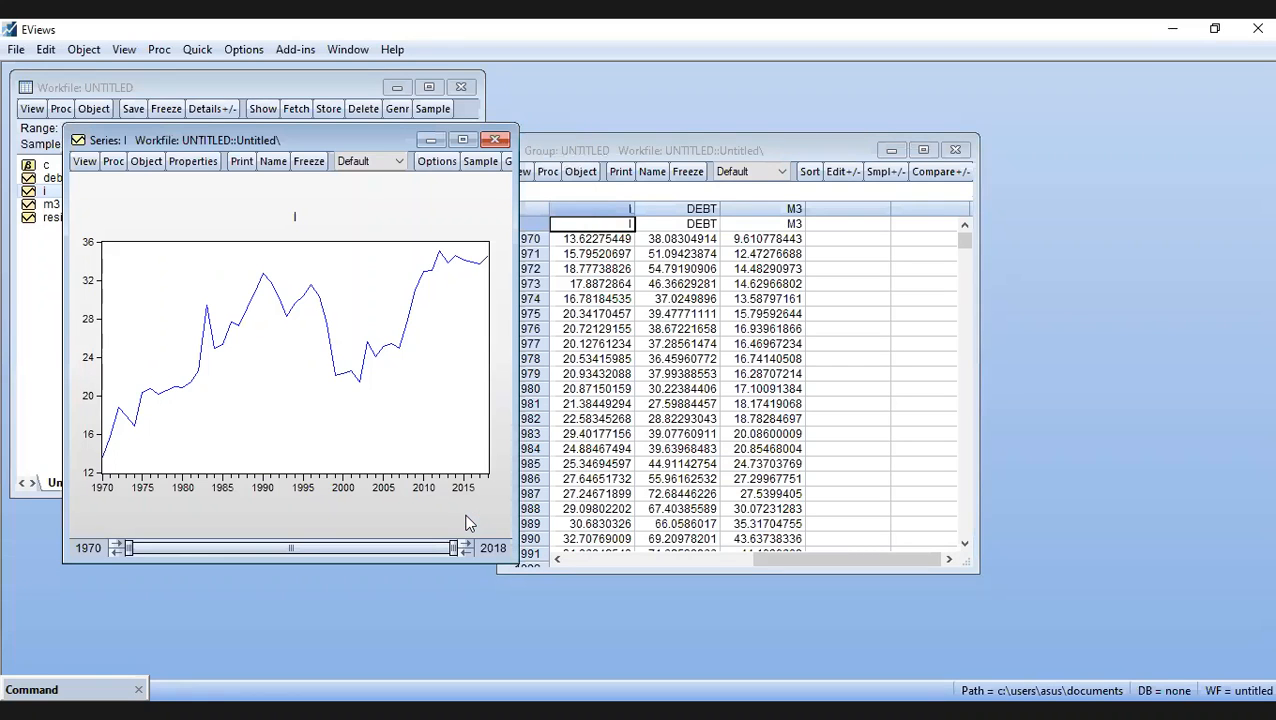
left_click(462, 140)
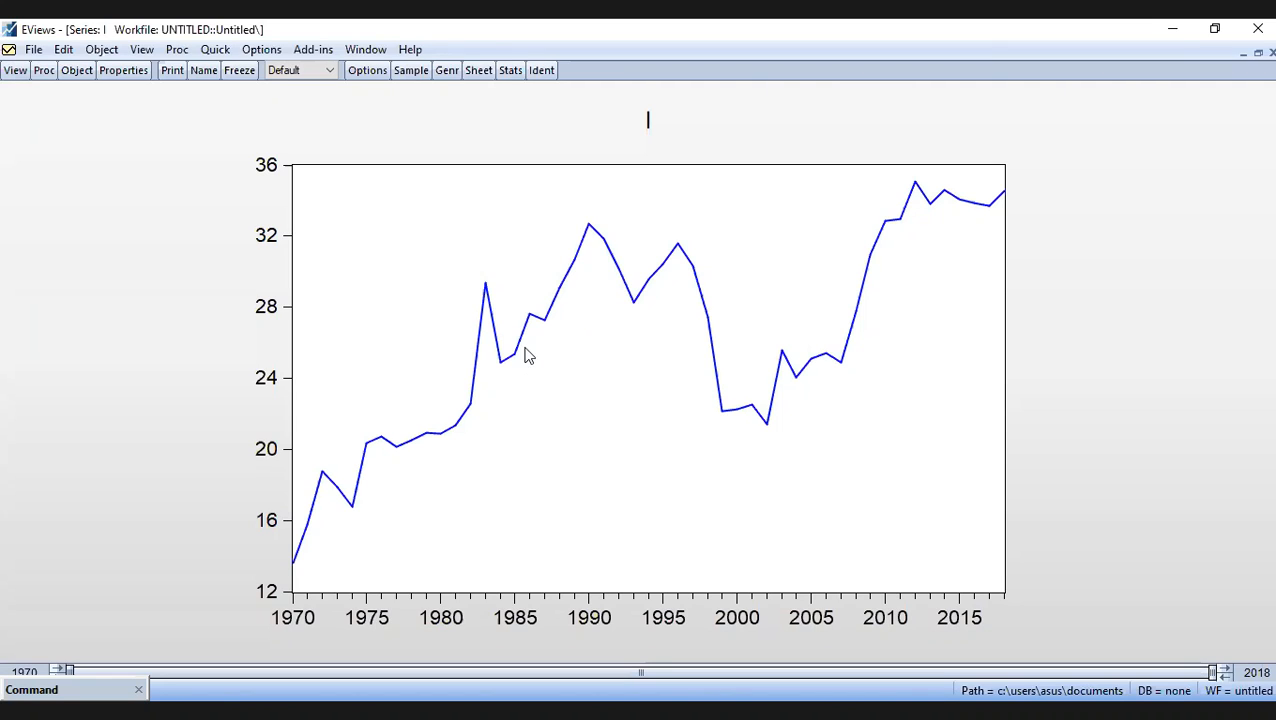
mouse_move(505, 366)
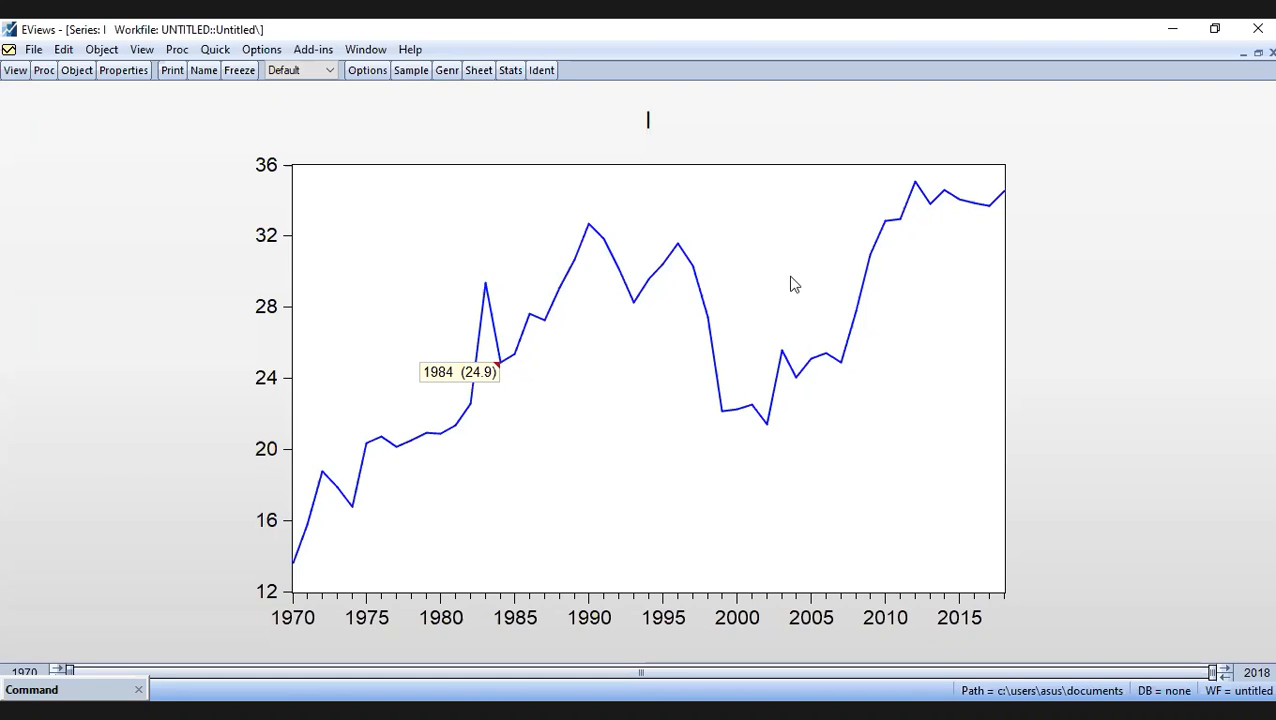
left_click(1242, 52)
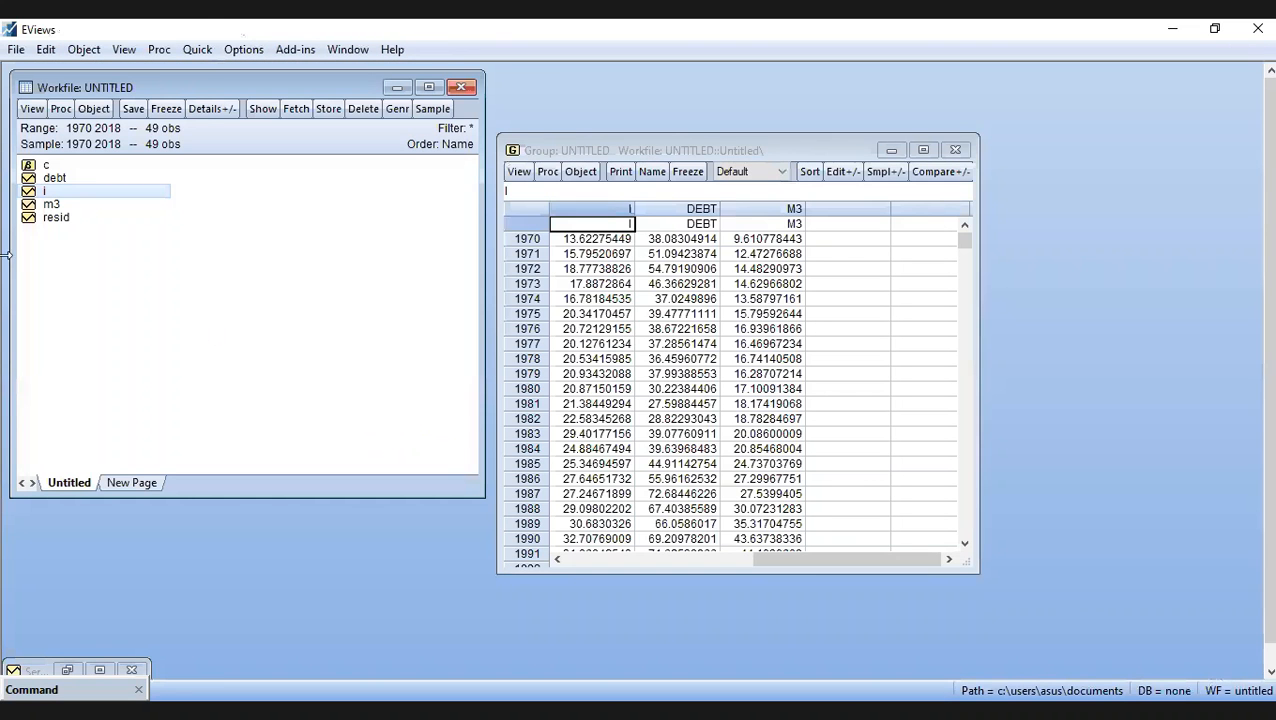
- Plot series M3 as a Line & Symbol graph and maximize its window
double_click(50, 204)
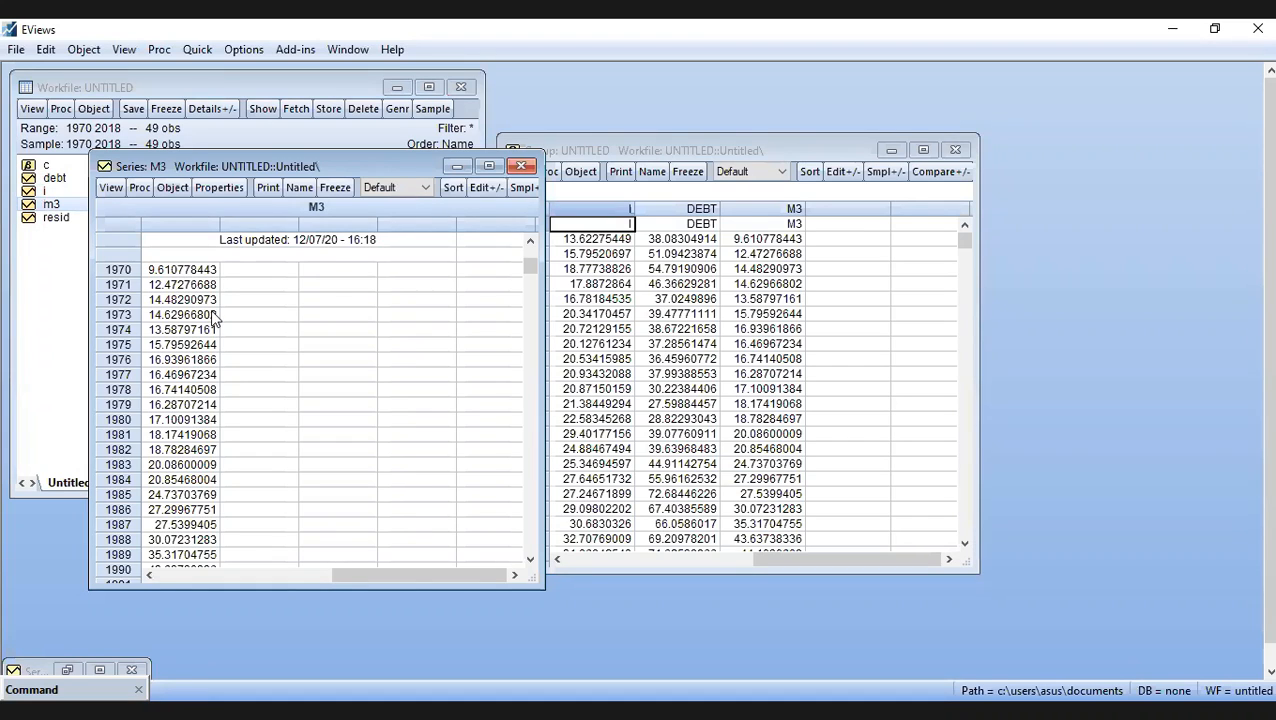
scroll(213, 318, "up", 1)
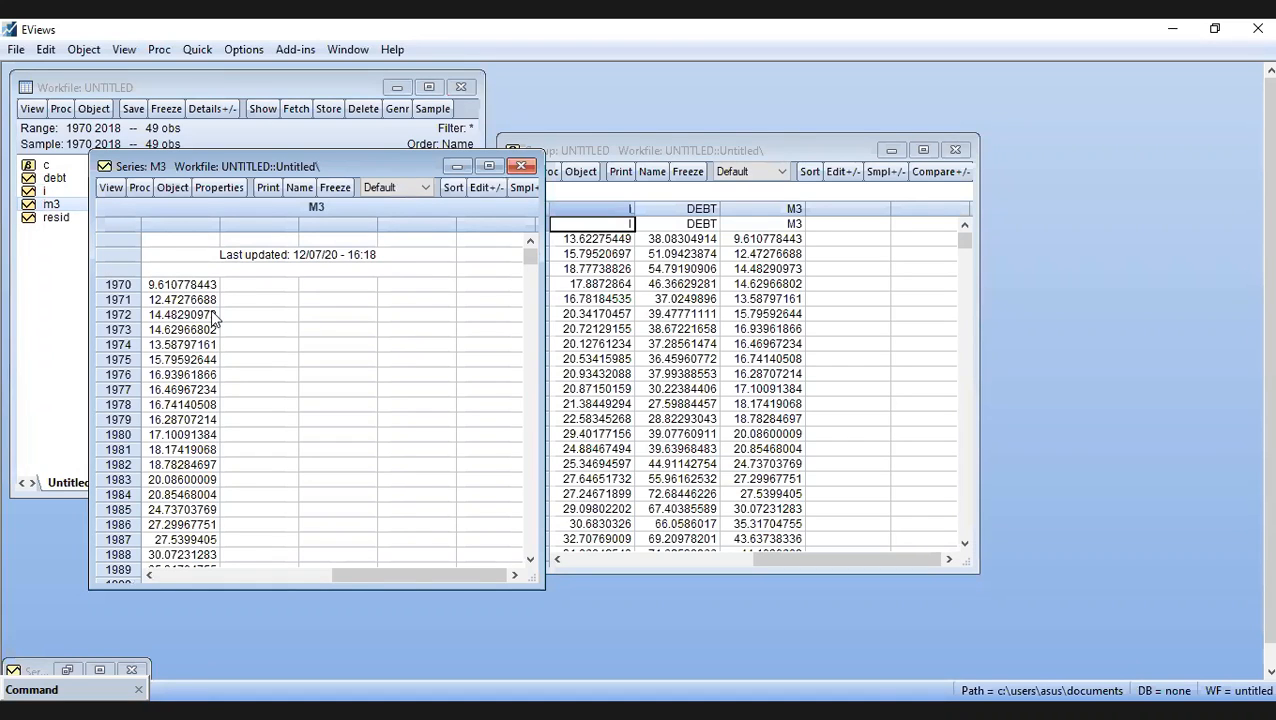
left_click(111, 188)
left_click(156, 231)
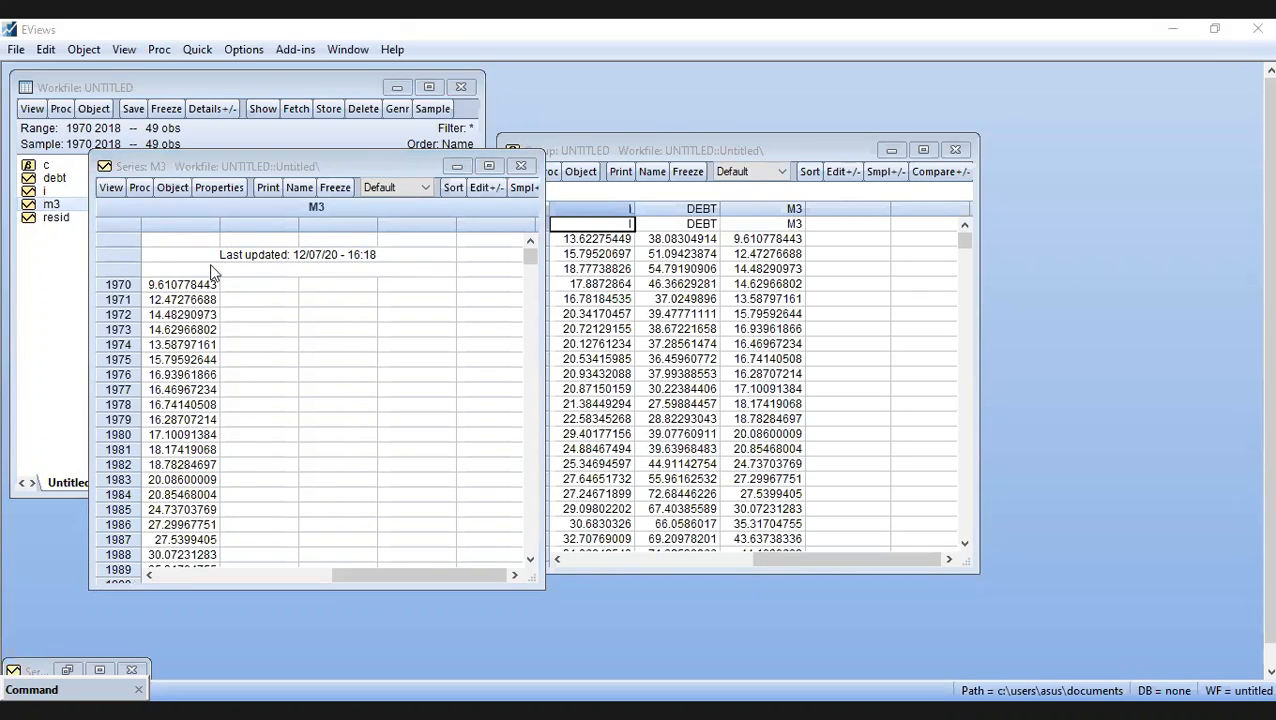
left_click(474, 544)
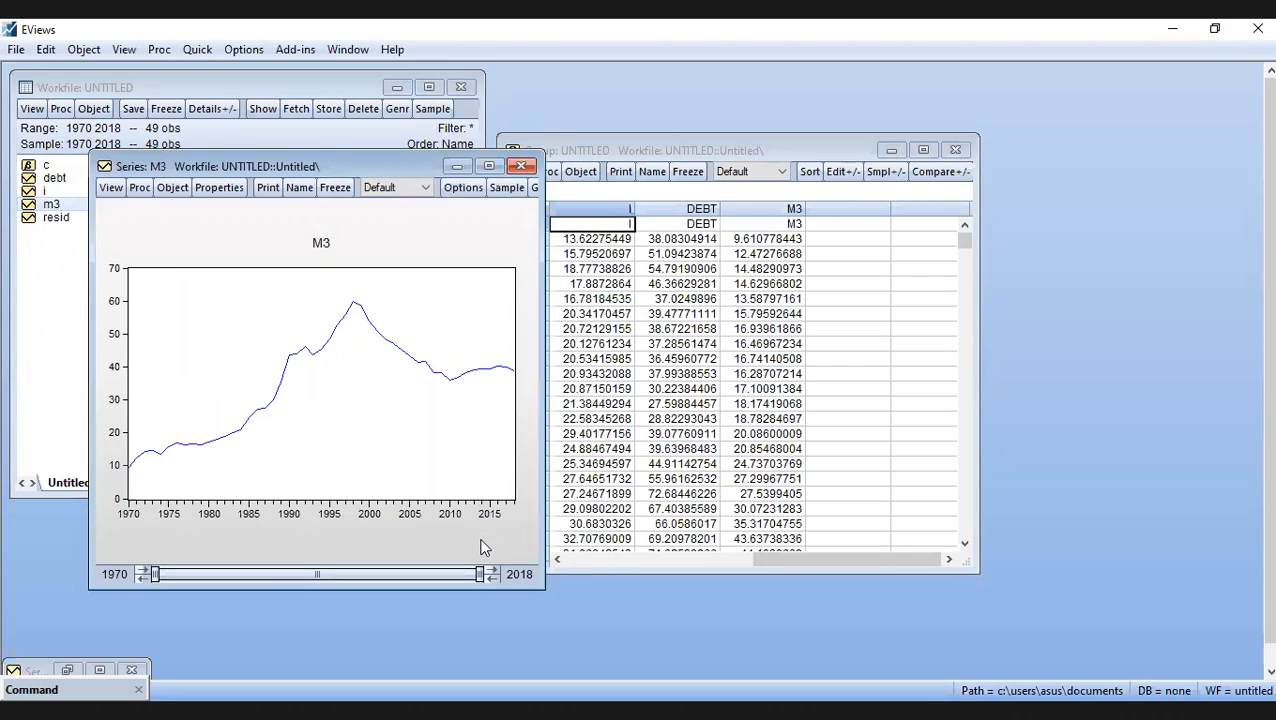
left_click(489, 166)
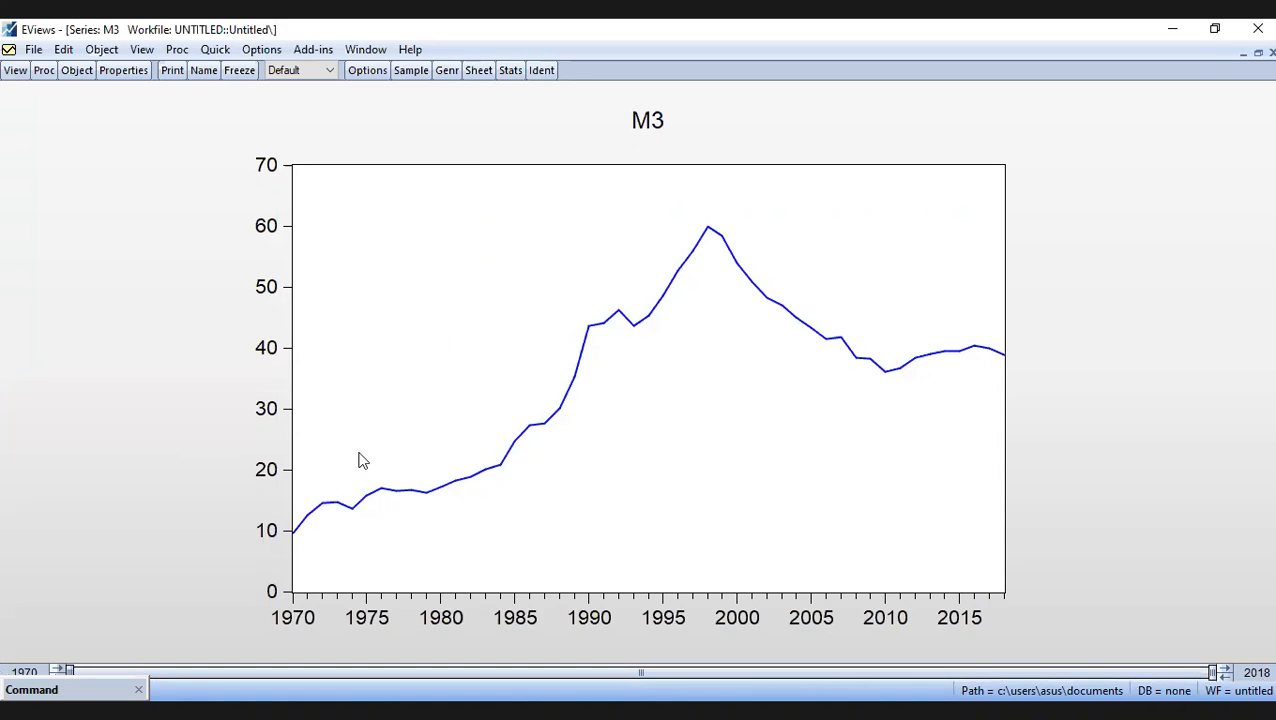
- Examine the values and turning points along the M3 line graph, and minimize its window
mouse_move(318, 553)
mouse_move(323, 524)
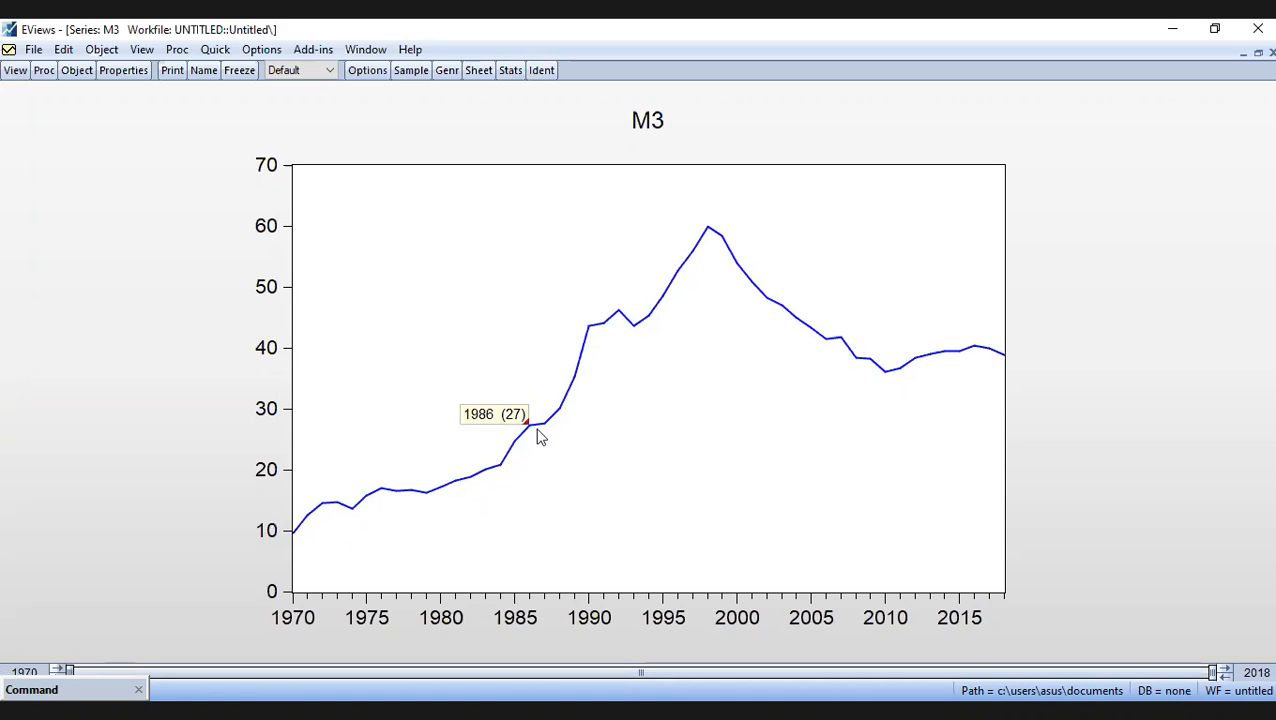
mouse_move(594, 333)
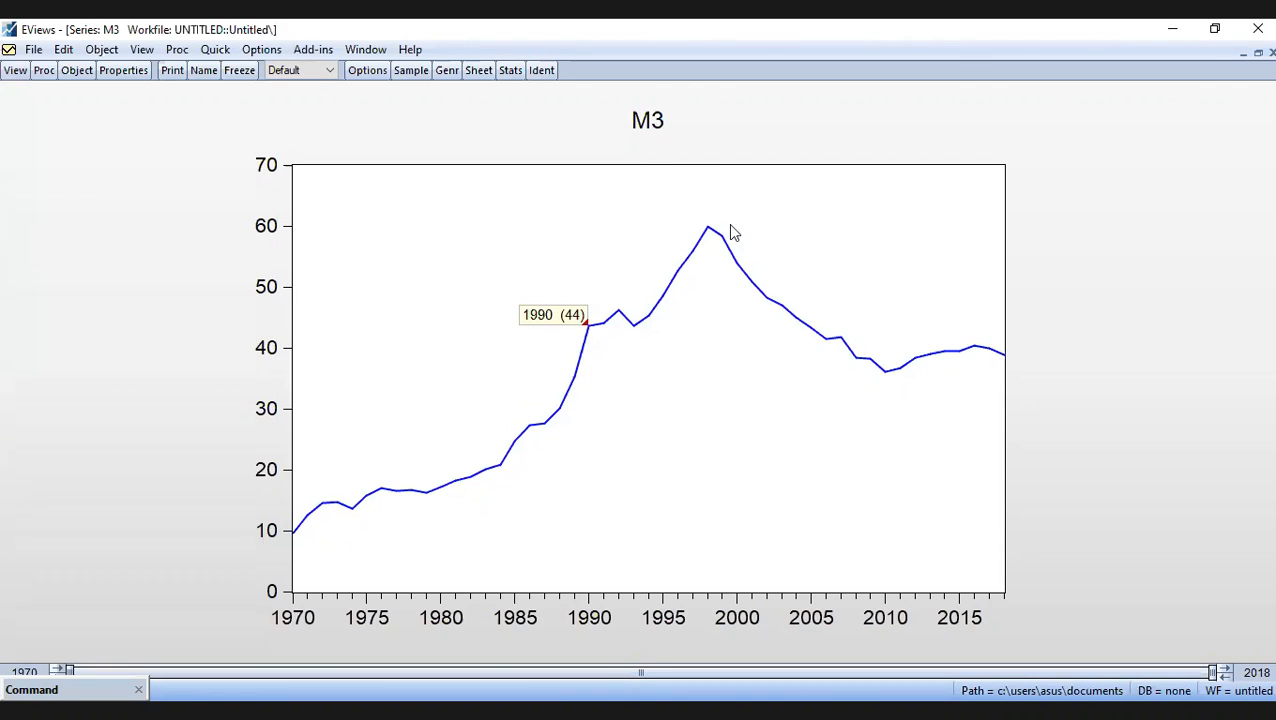
mouse_move(707, 229)
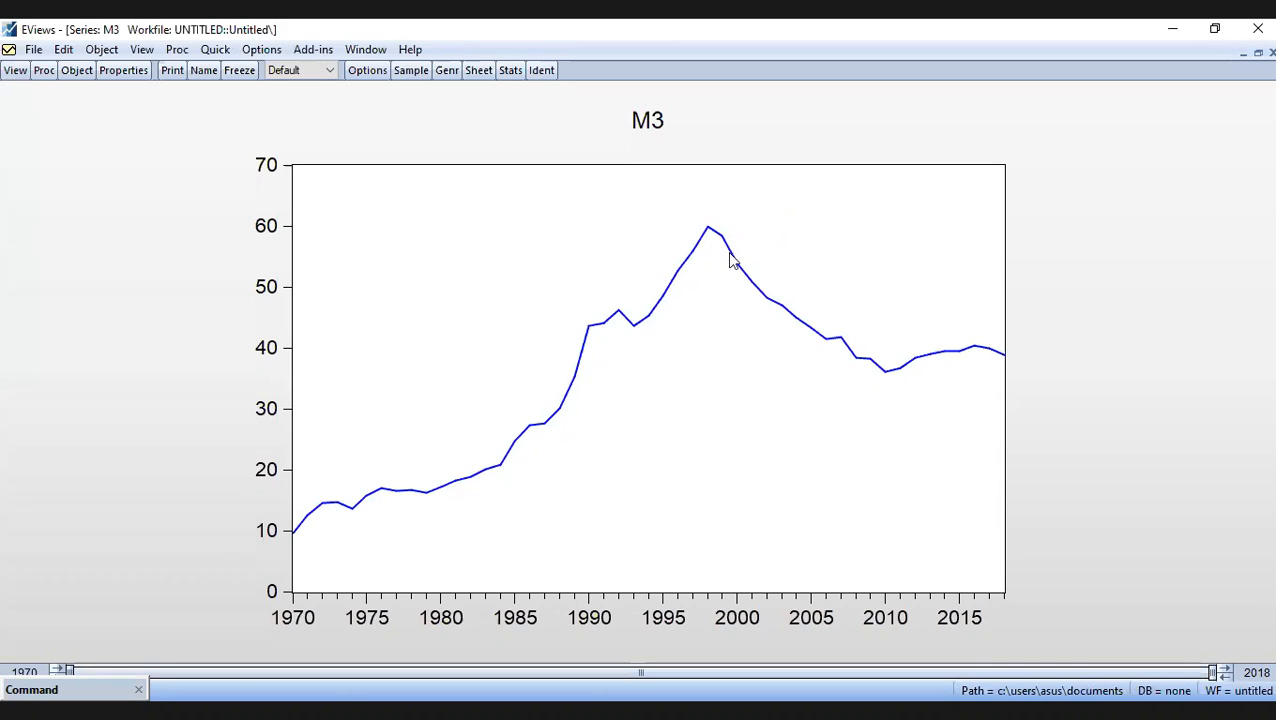
mouse_move(762, 294)
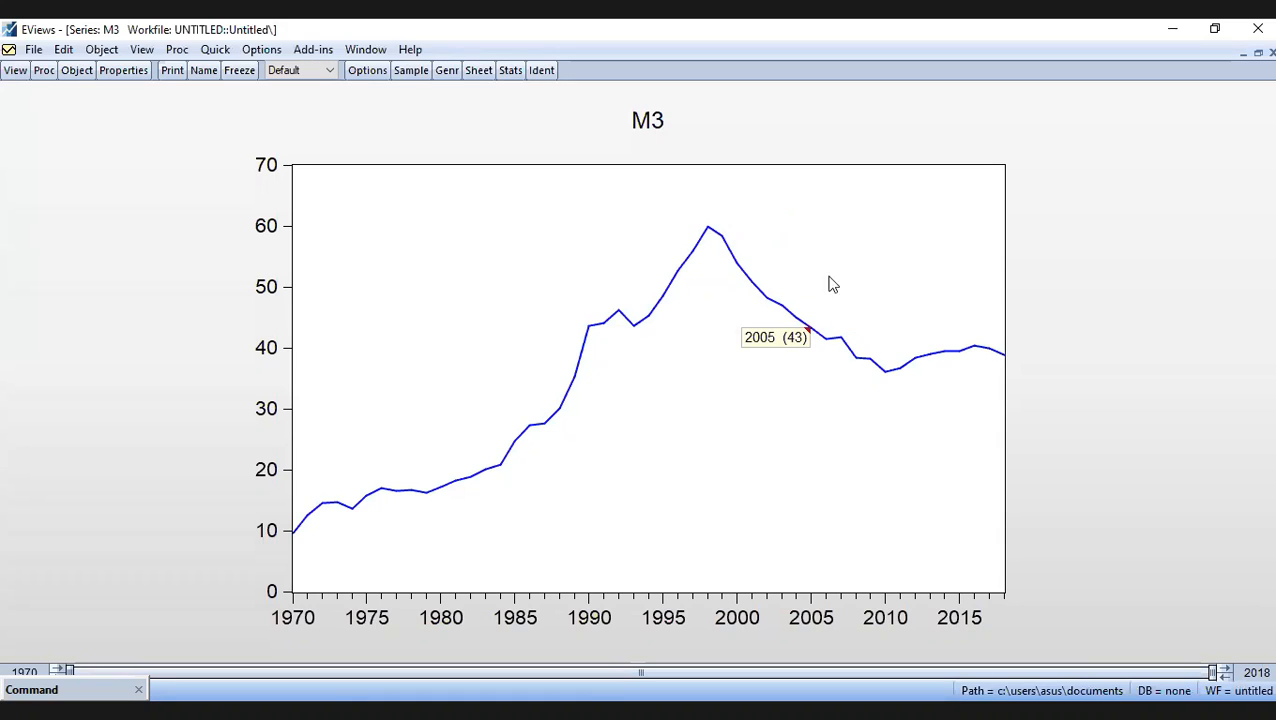
mouse_move(748, 244)
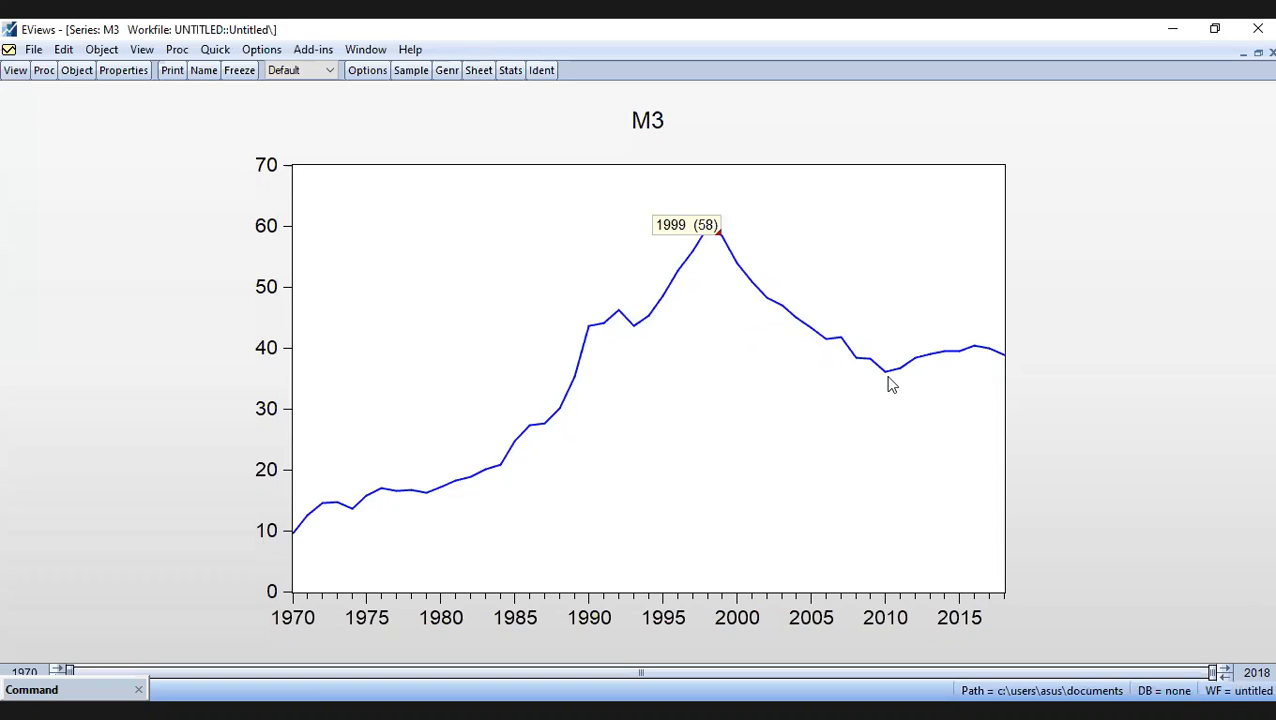
mouse_move(885, 381)
mouse_move(880, 376)
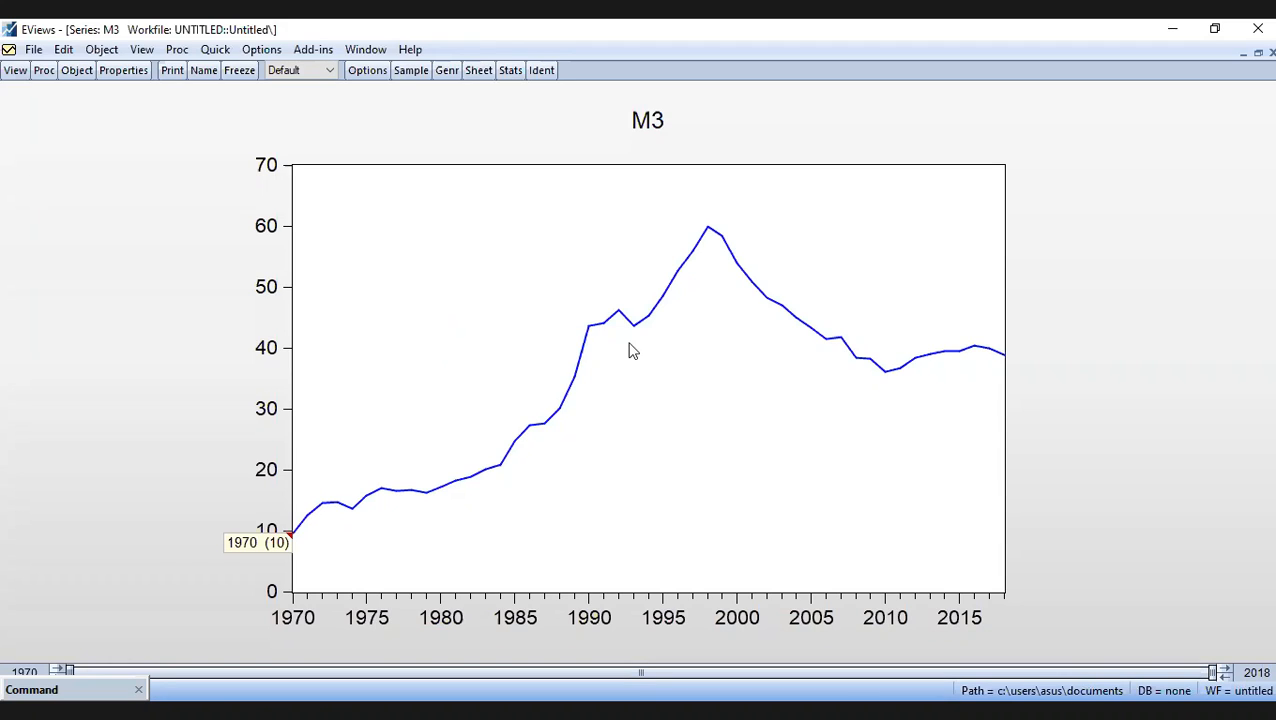
left_click(1243, 53)
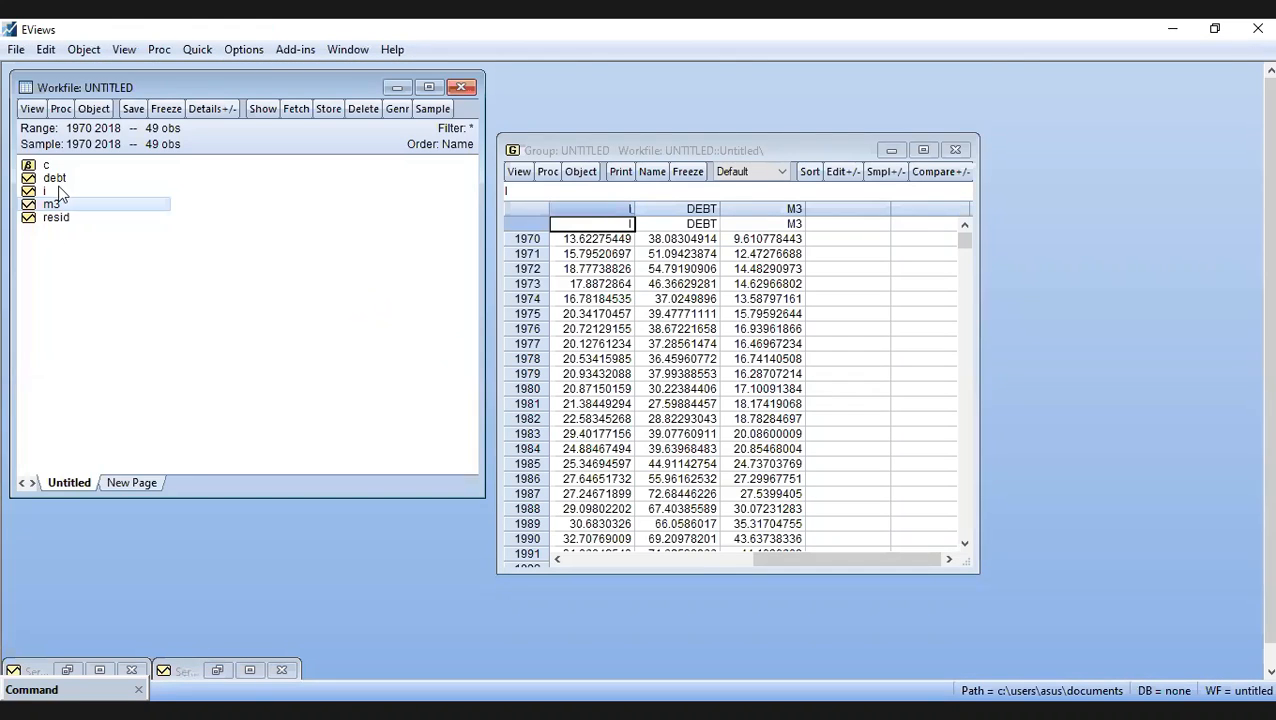
- Plot series DEBT as a Line & Symbol graph of raw data and maximize its window
double_click(54, 178)
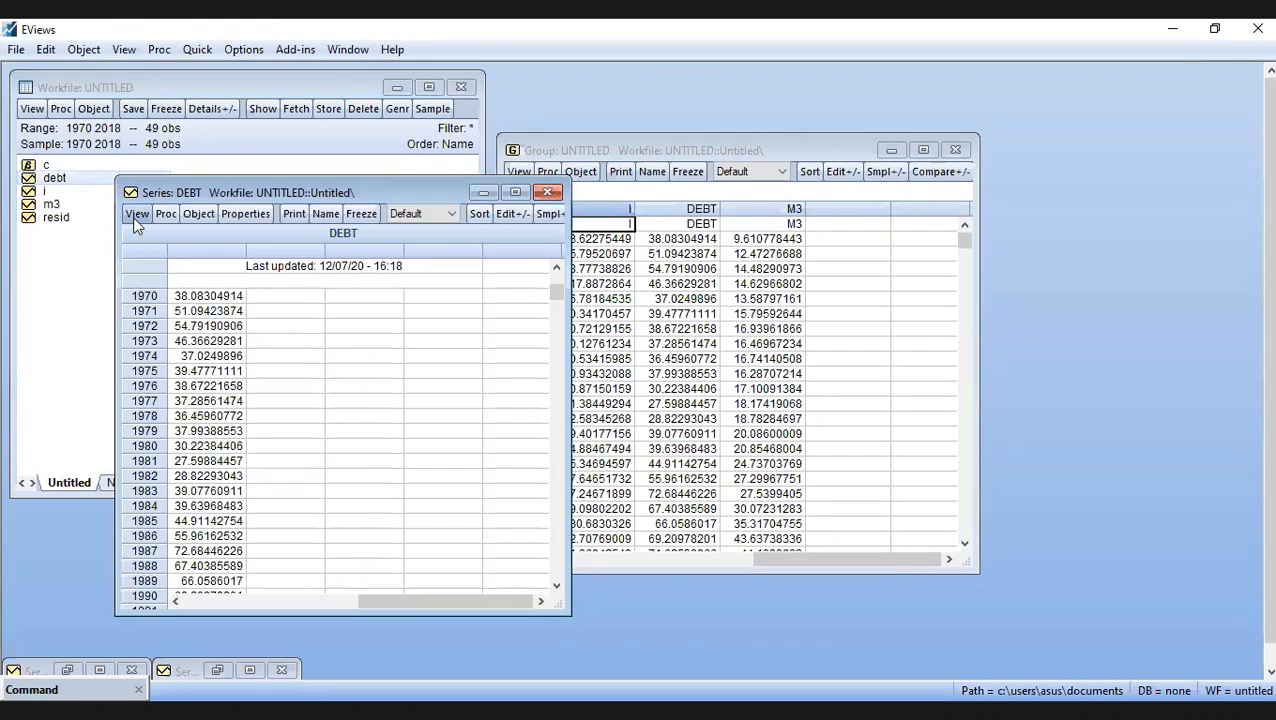
left_click(135, 214)
left_click(180, 256)
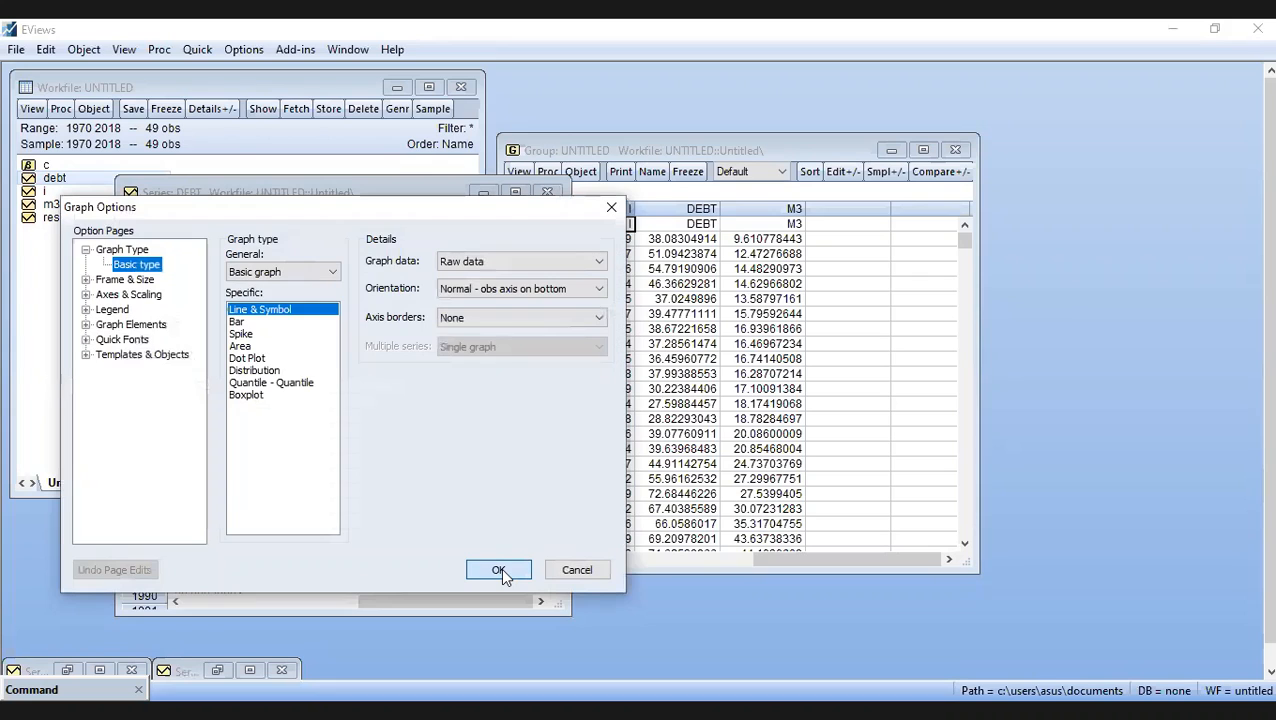
left_click(498, 569)
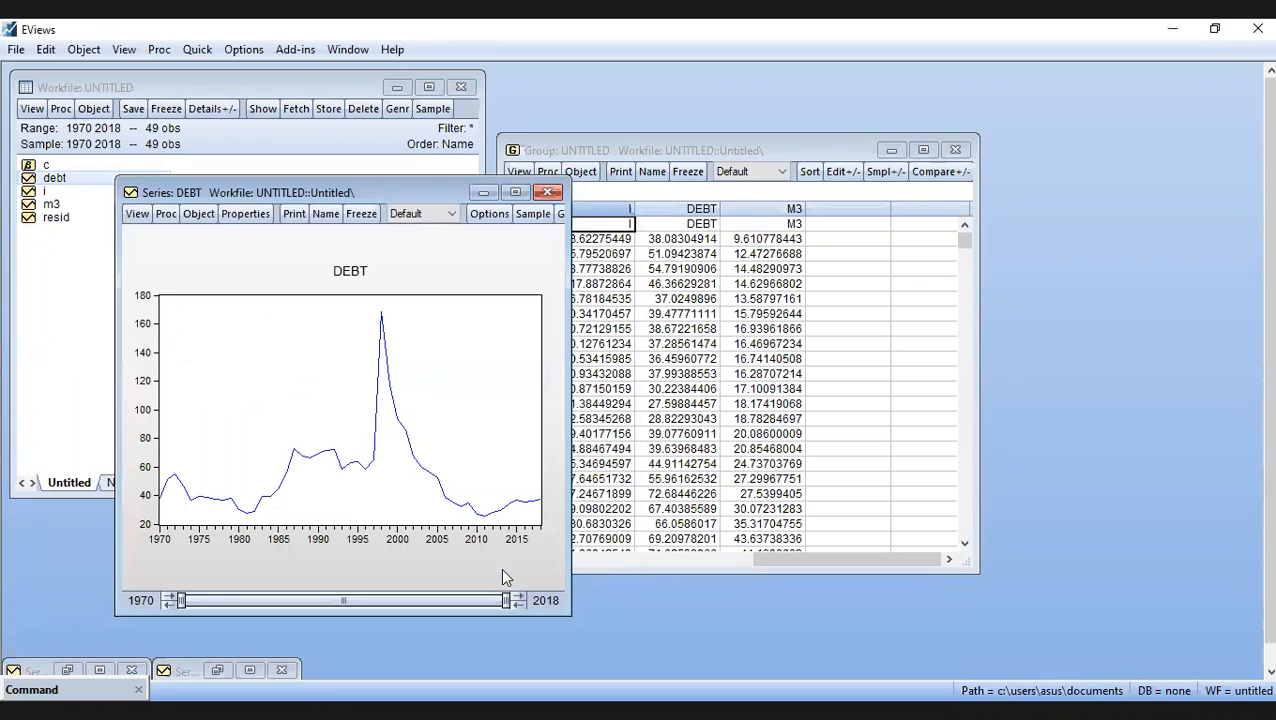
left_click(514, 193)
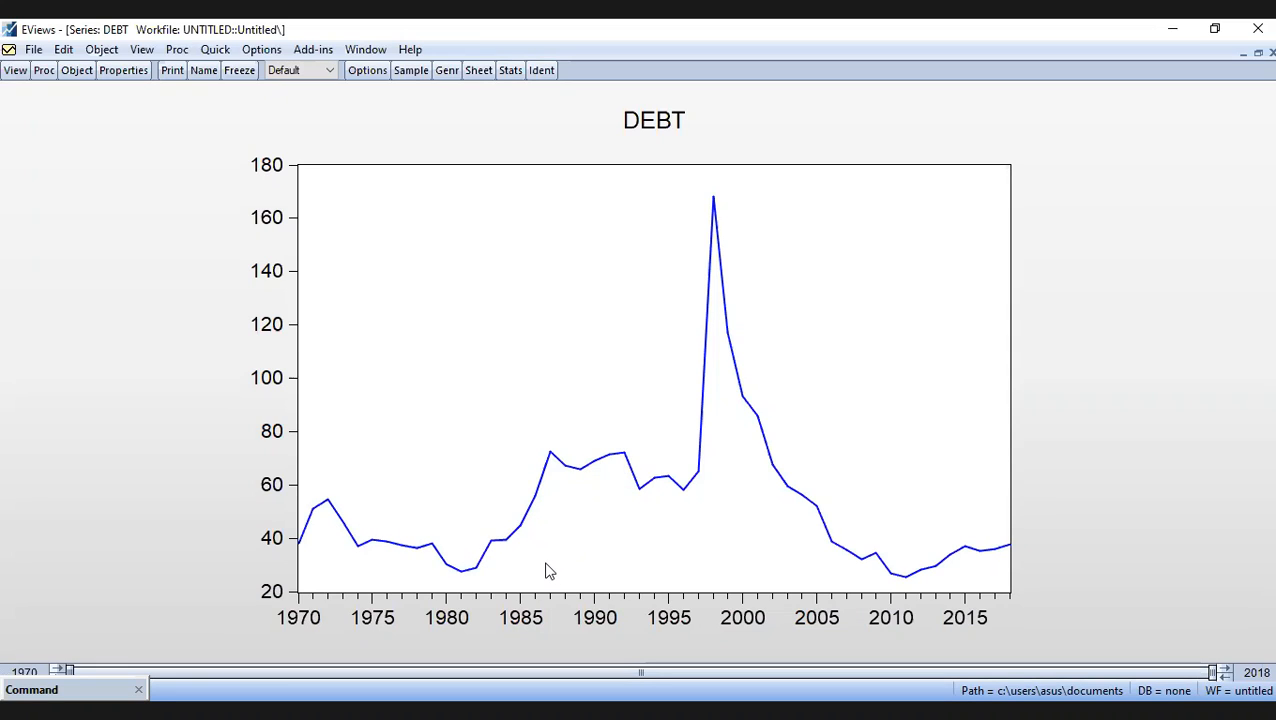
- Examine the fluctuations, peak and decline along the DEBT line graph, and minimize its window
mouse_move(563, 514)
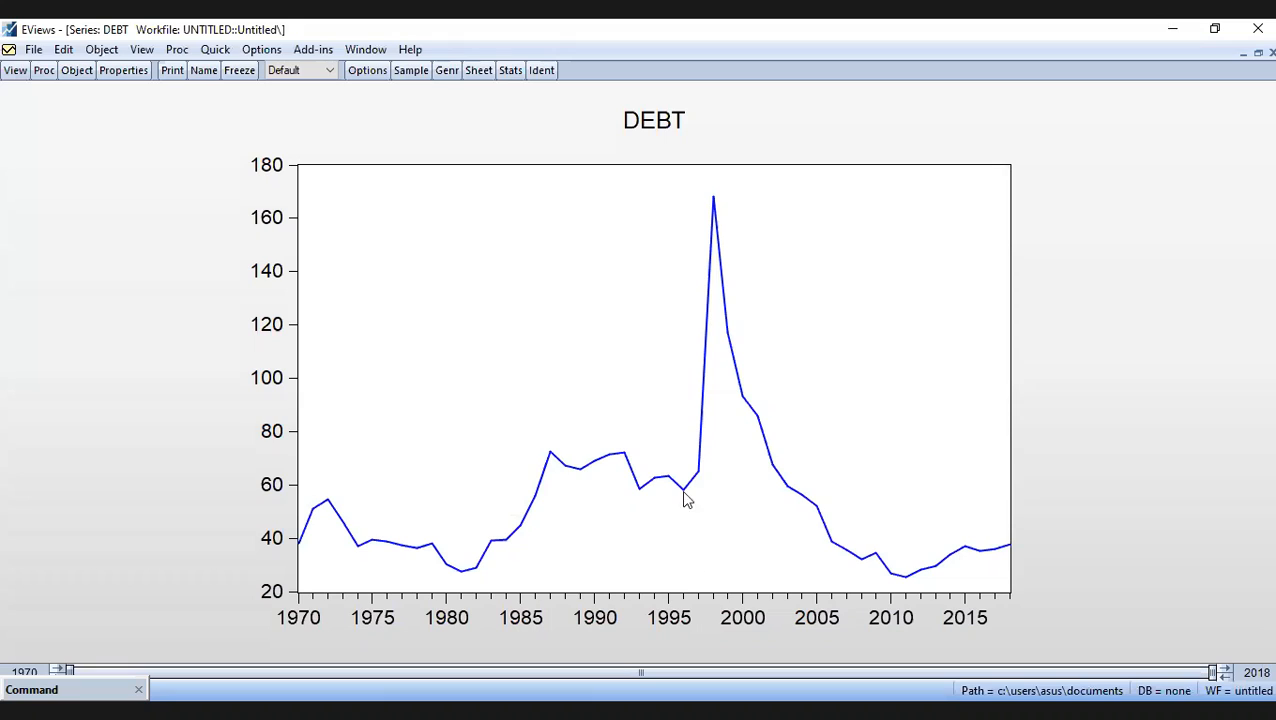
mouse_move(702, 483)
mouse_move(712, 202)
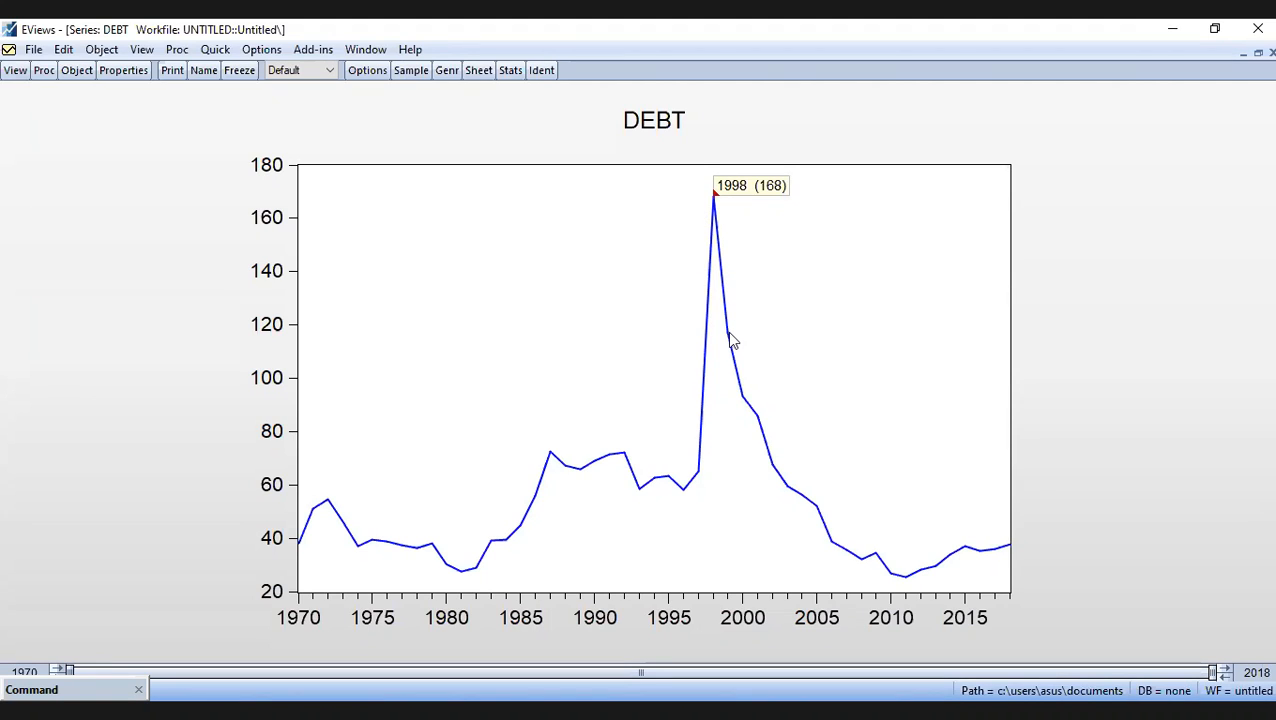
mouse_move(731, 341)
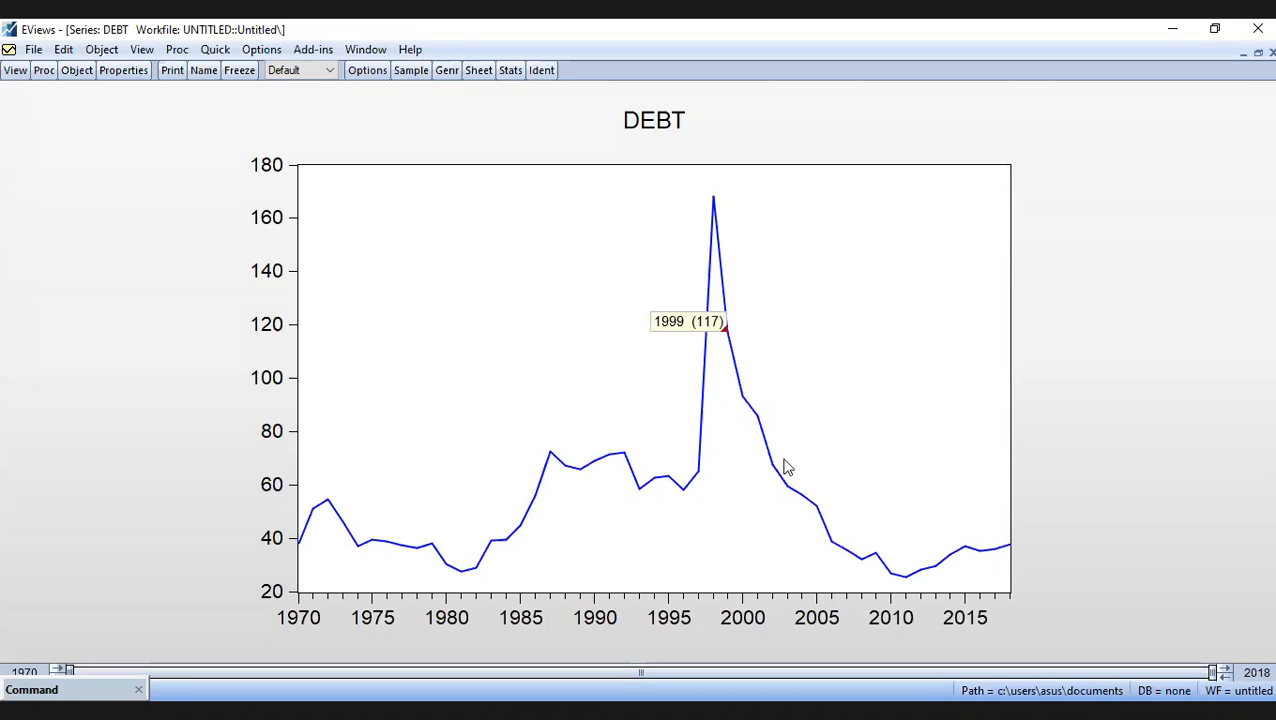
mouse_move(799, 491)
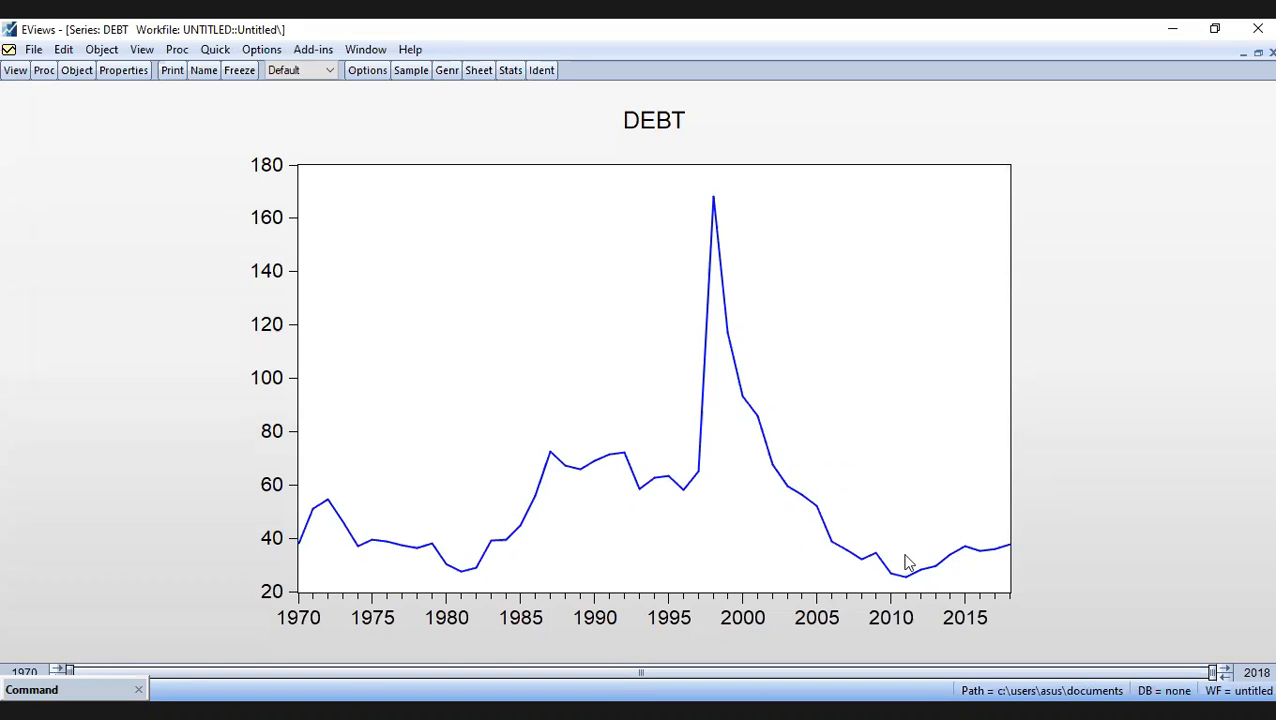
mouse_move(797, 514)
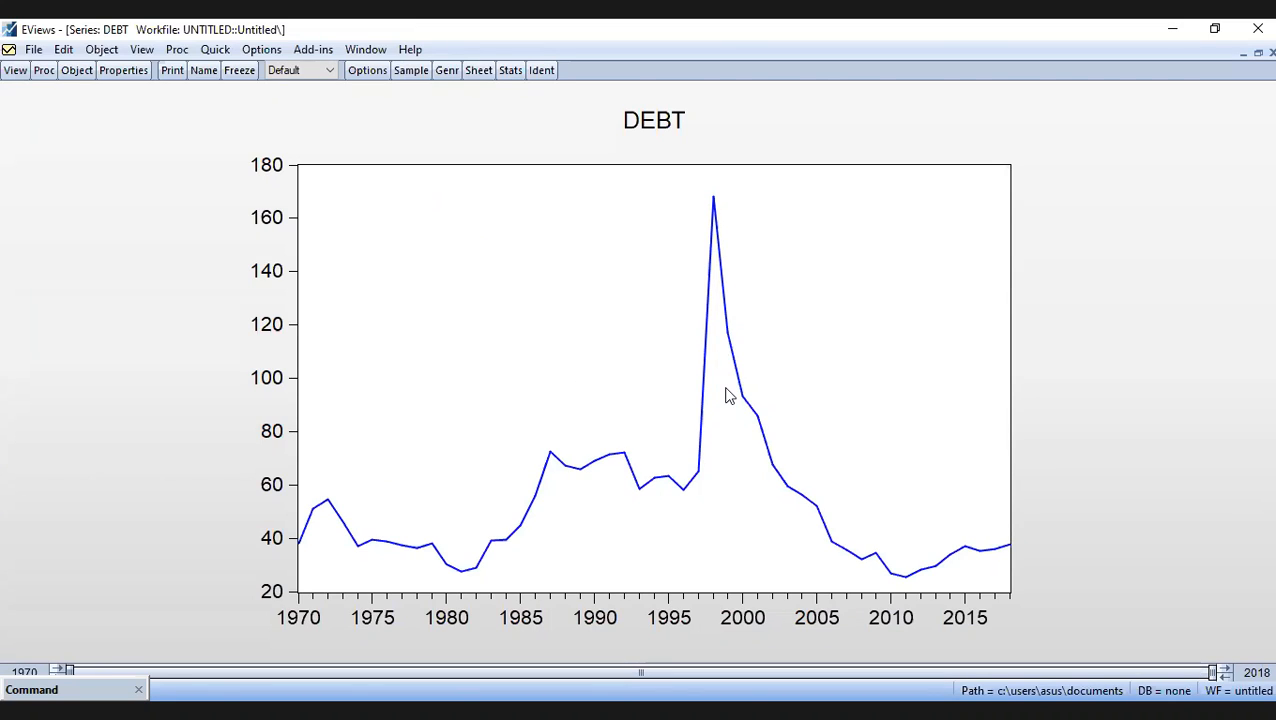
mouse_move(729, 395)
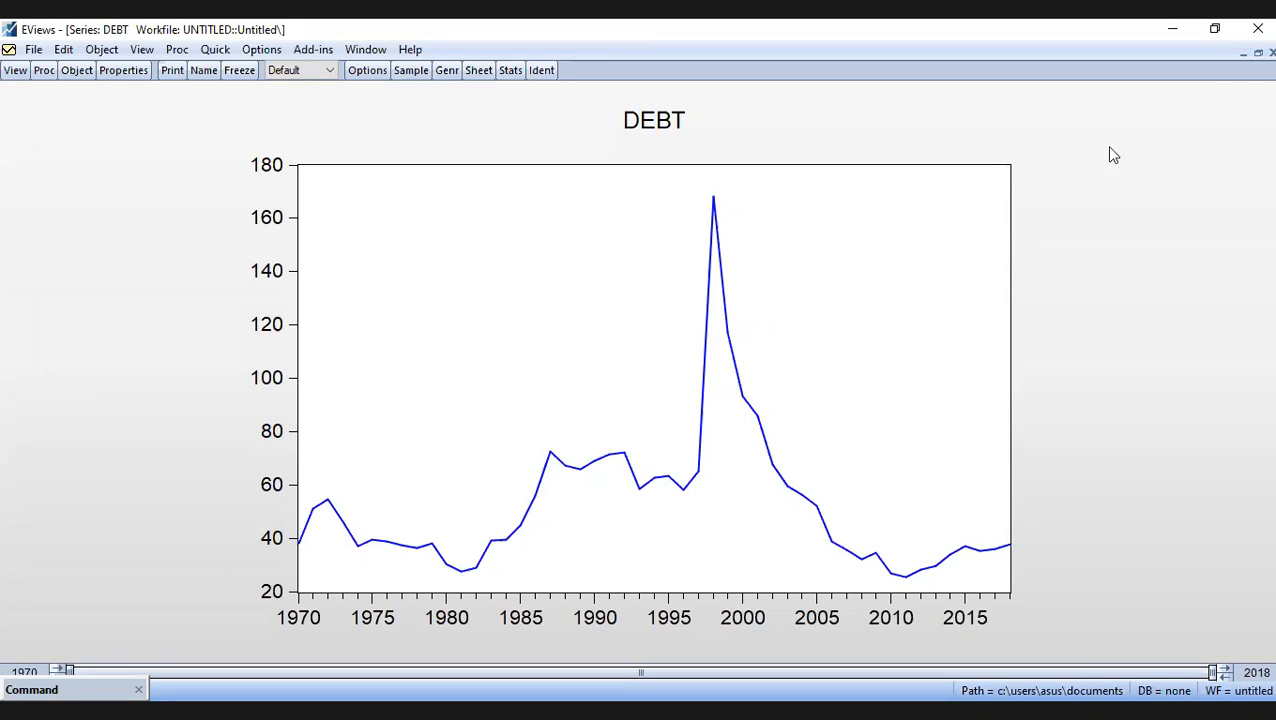
left_click(1243, 53)
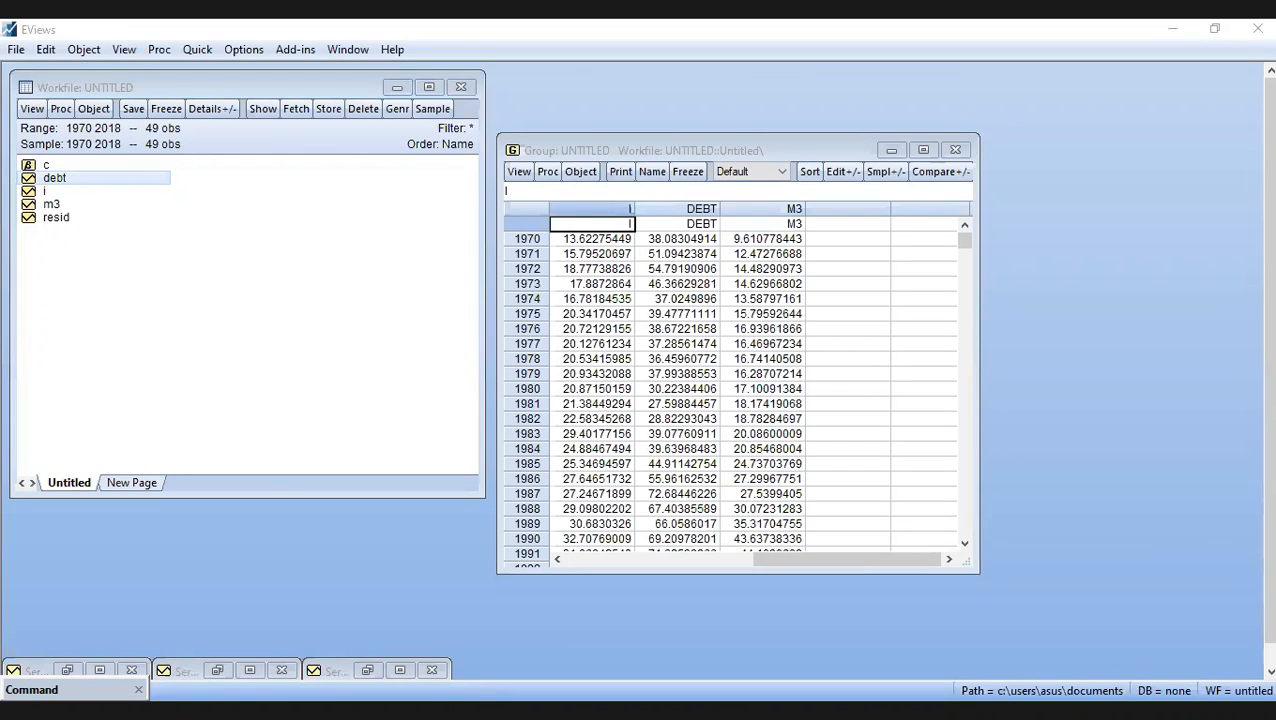
left_click(1060, 134)
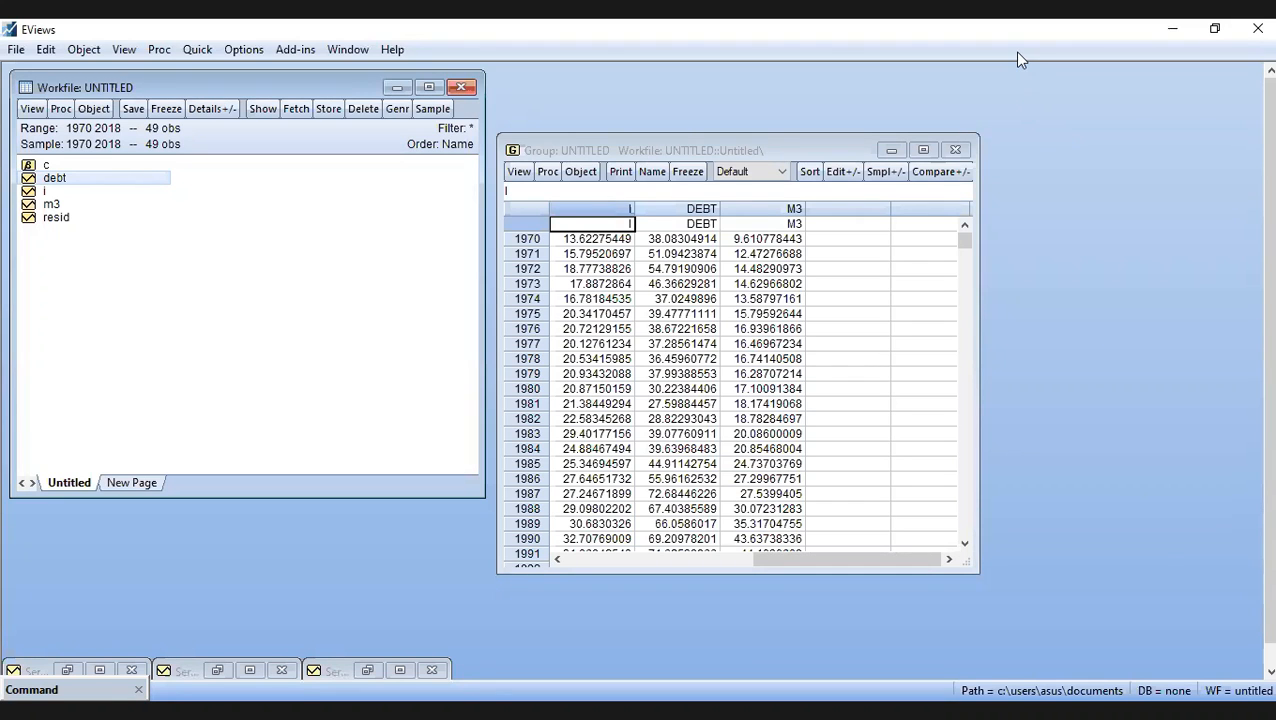
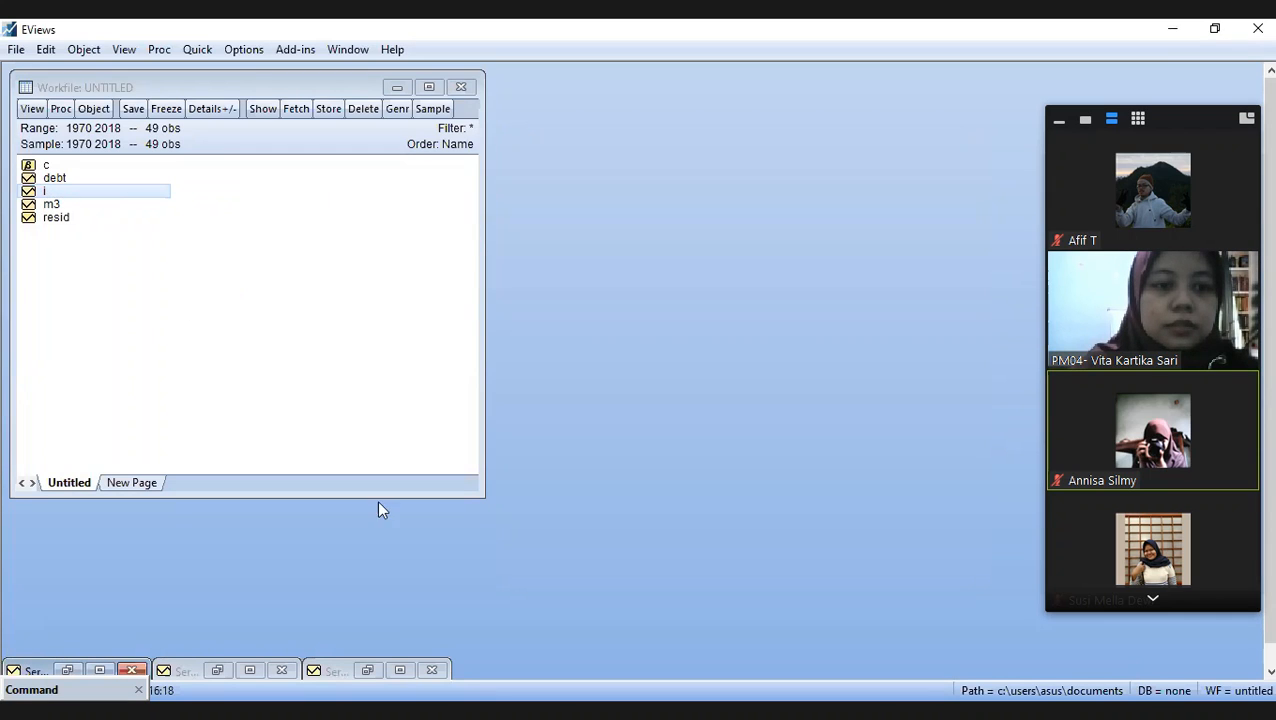
- Maximize the series I graph, open its unit root test settings and review the available test types
left_click(396, 672)
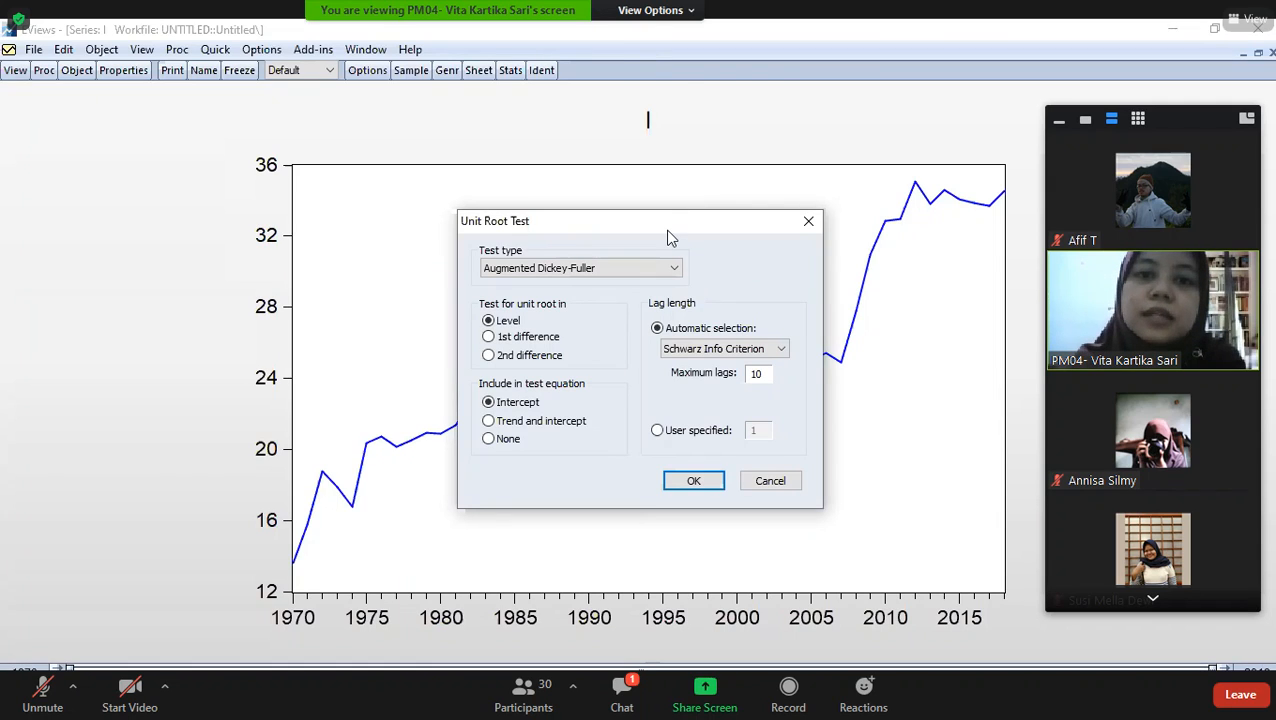
left_click(673, 274)
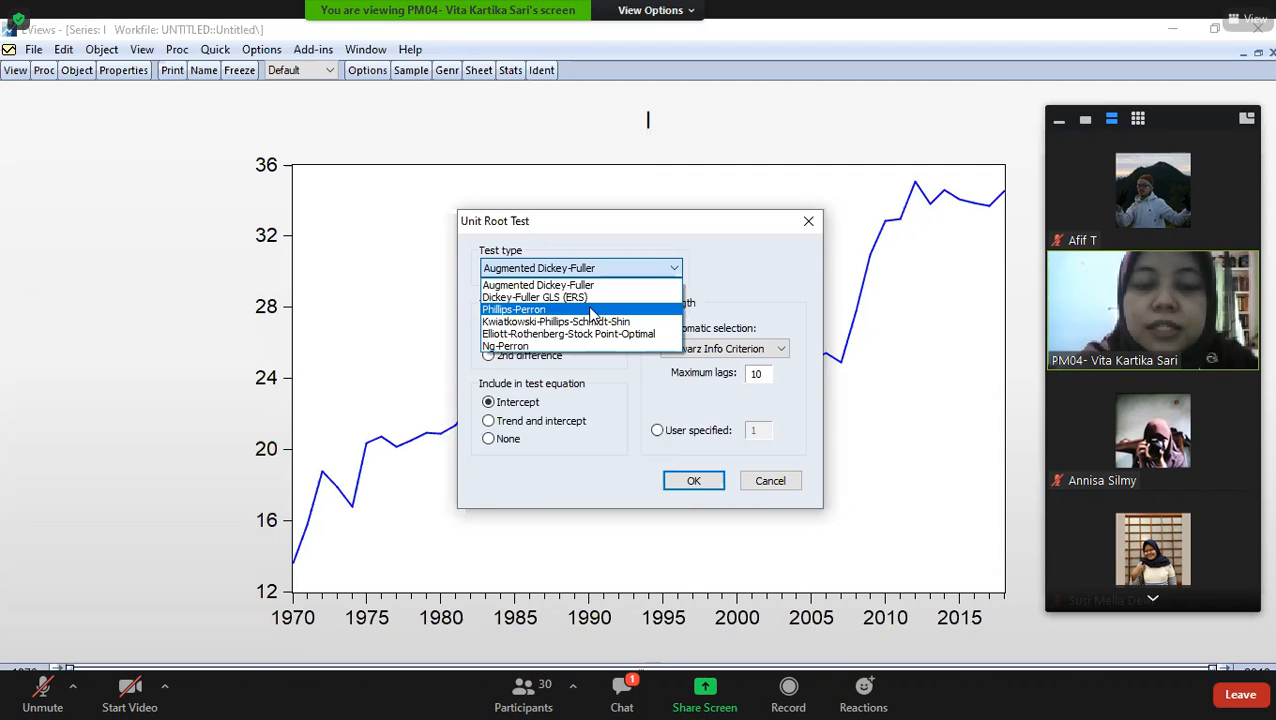
left_click(700, 282)
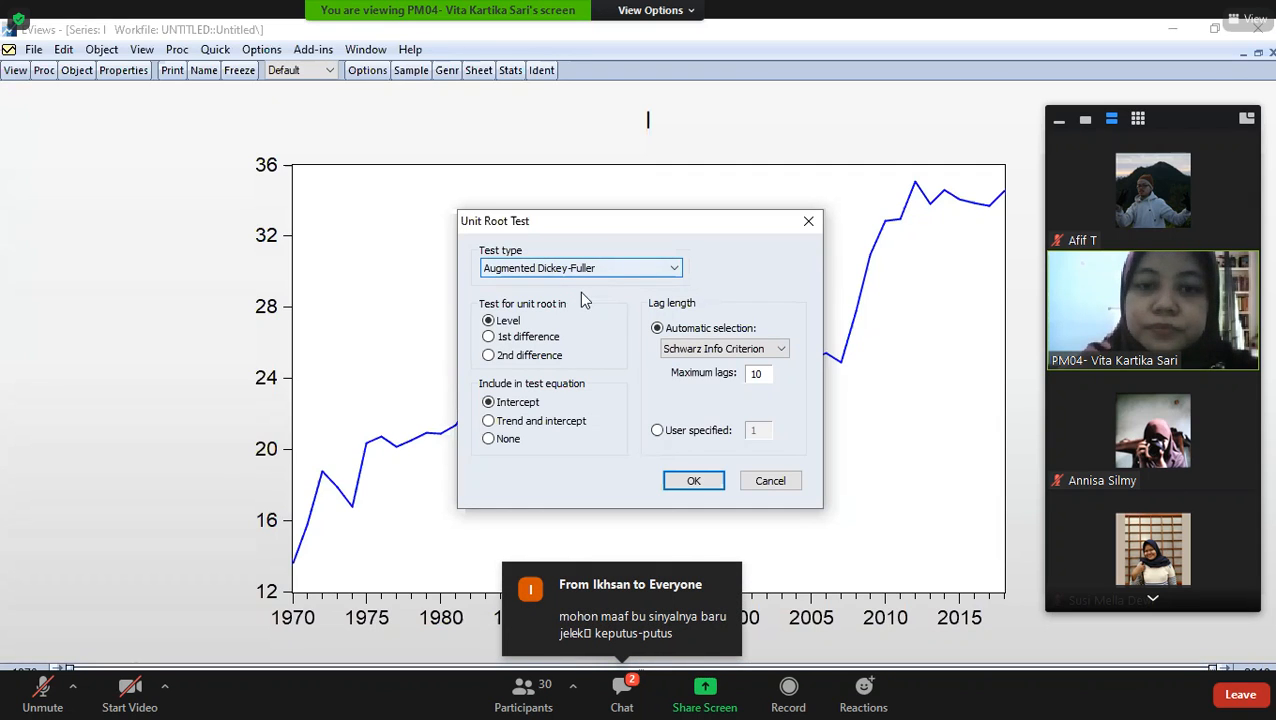
- Try the 1st difference, 2nd difference, and Trend and intercept options, and return the test settings to Level with Intercept
left_click(489, 337)
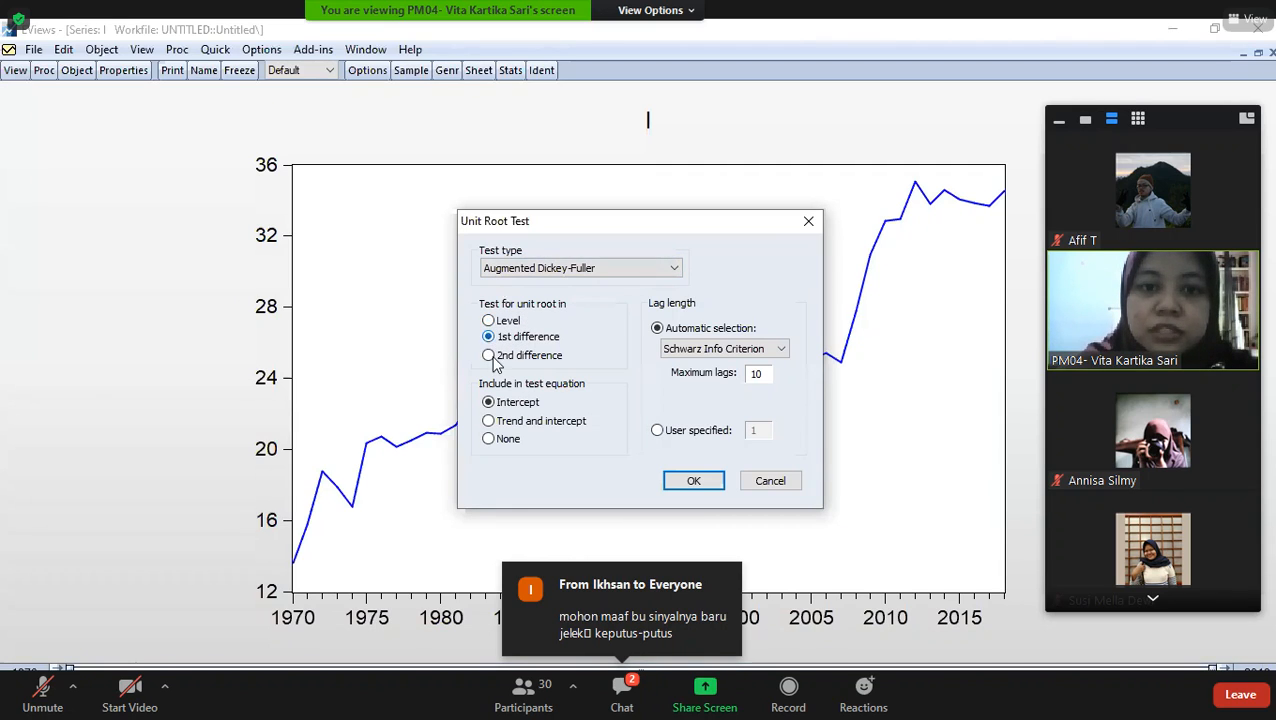
left_click(489, 356)
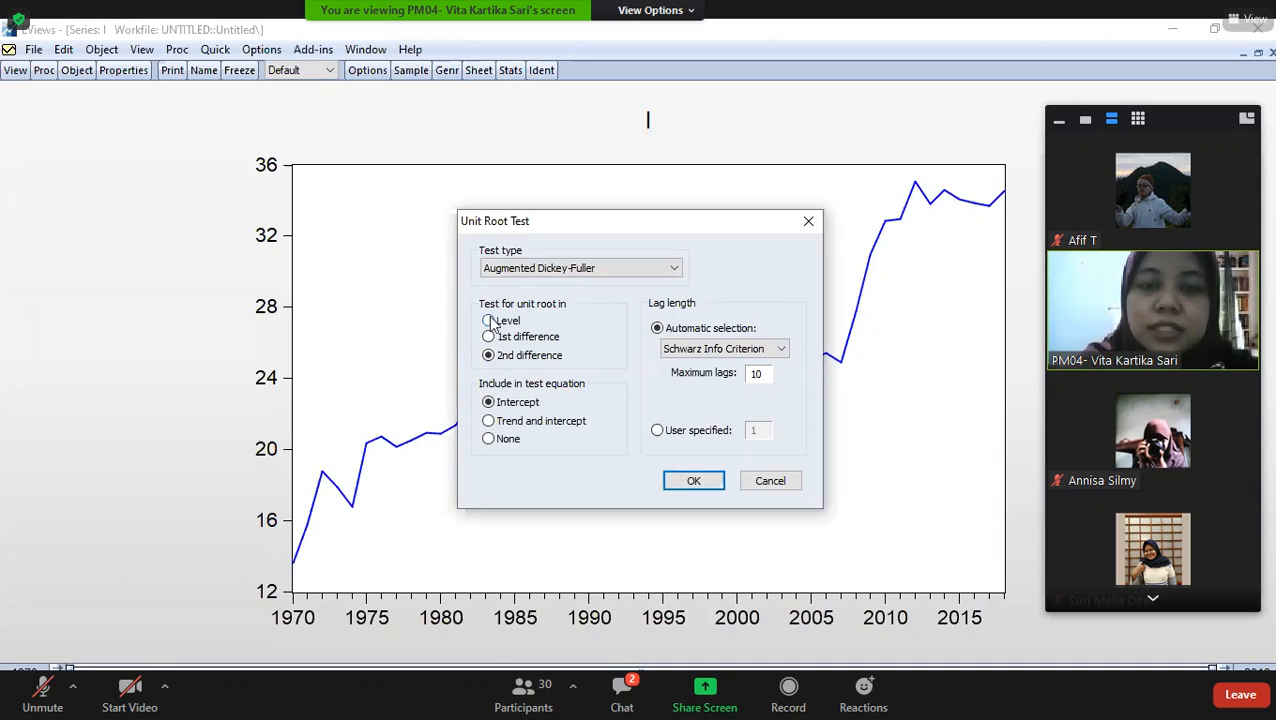
left_click(489, 322)
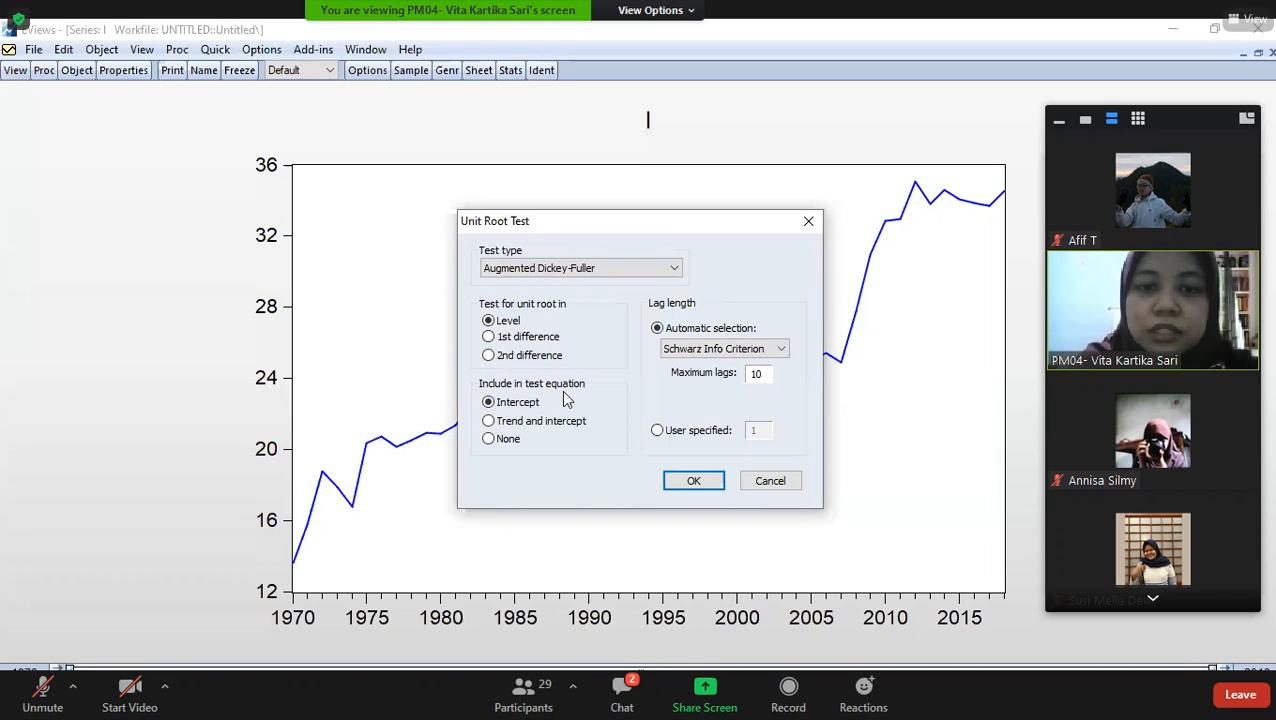
left_click(490, 422)
left_click(489, 405)
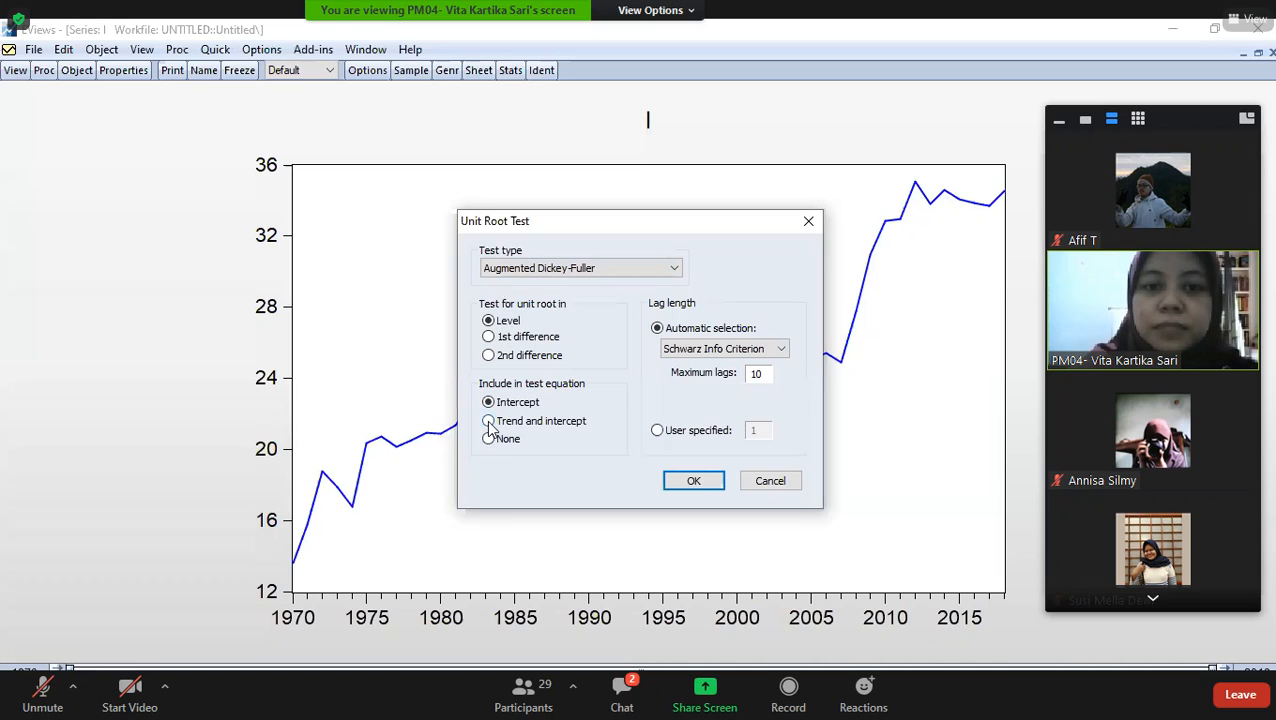
left_click(489, 422)
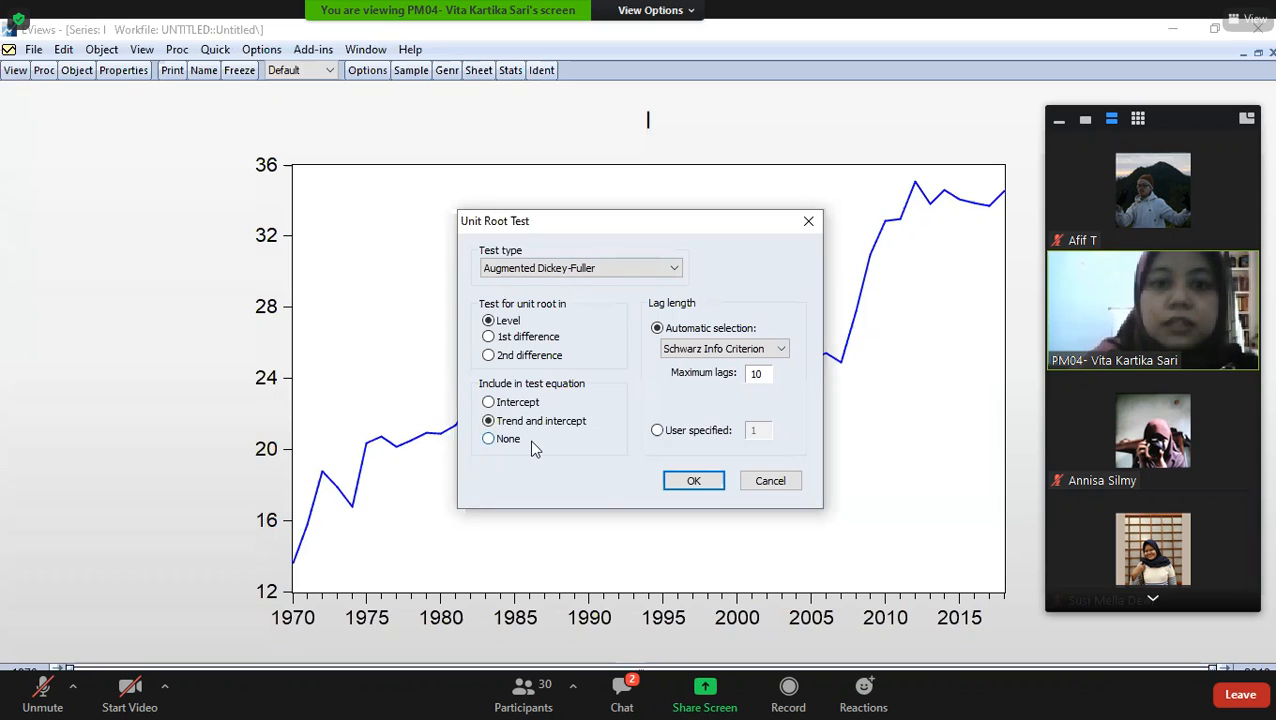
left_click(490, 404)
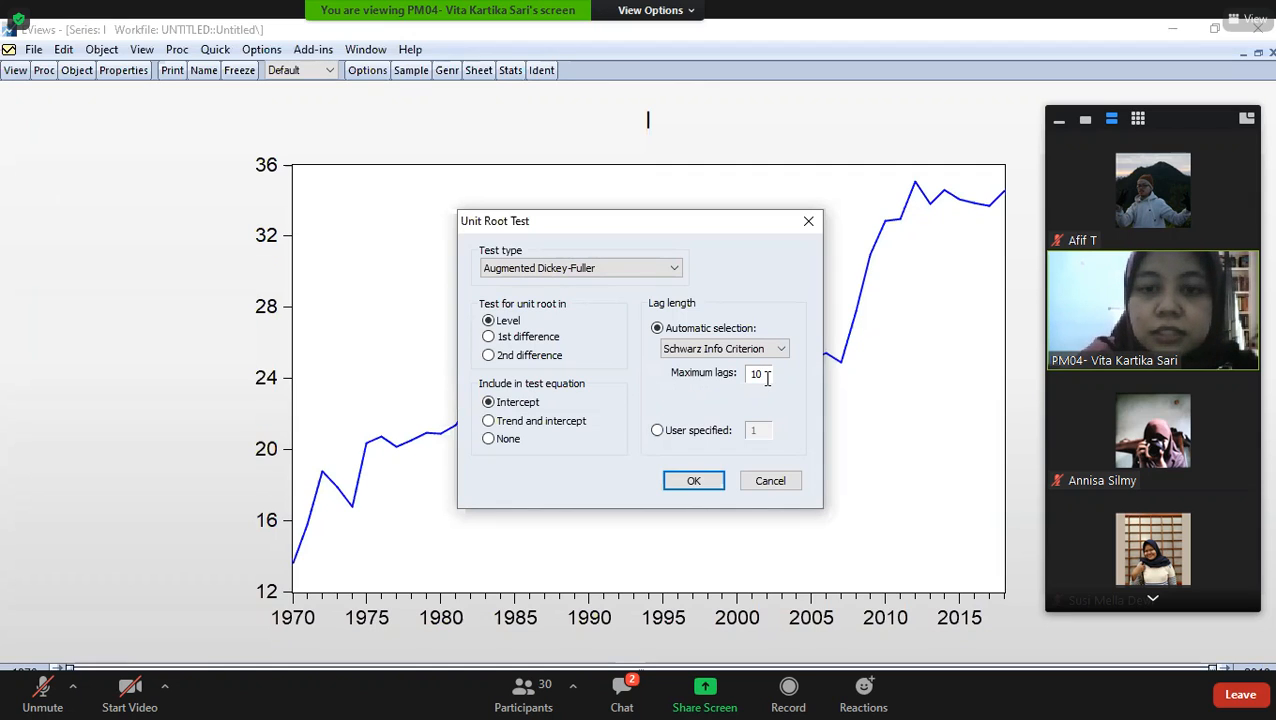
- Run the Augmented Dickey-Fuller test on I at level with intercept, Schwarz automatic lag selection and a maximum of 2 lags
key("BackSpace")
key("BackSpace")
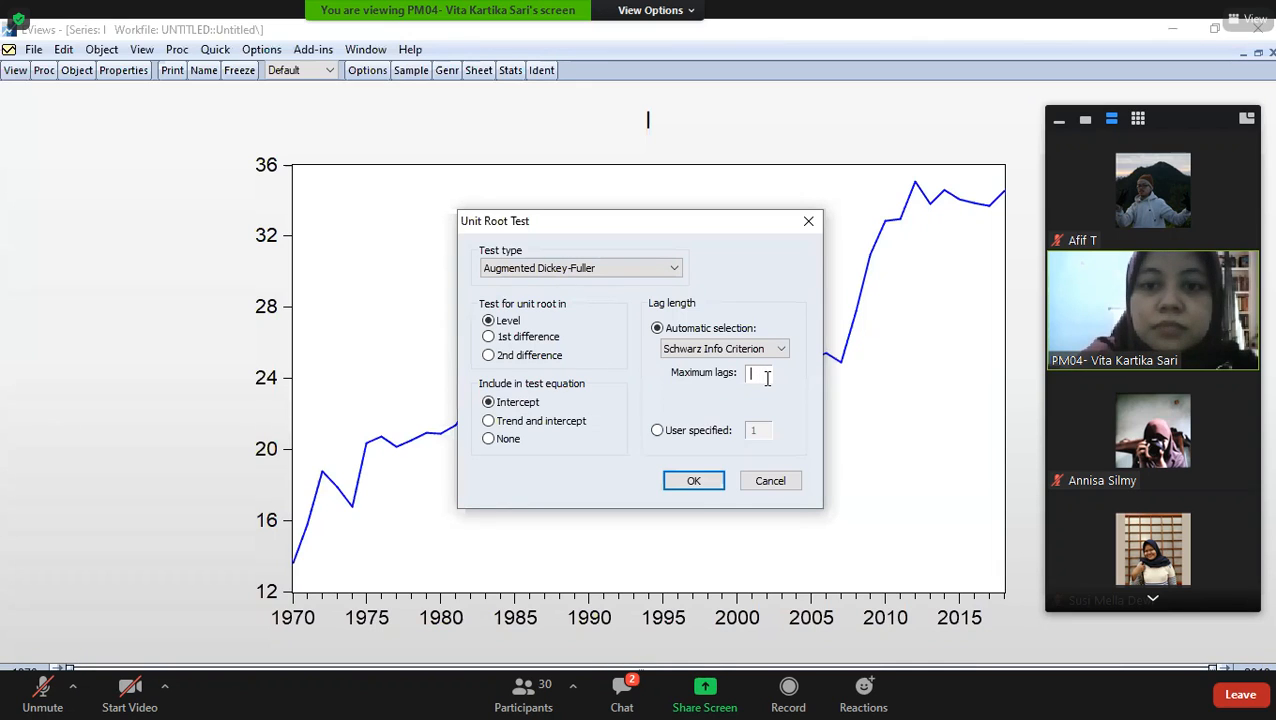
type("2")
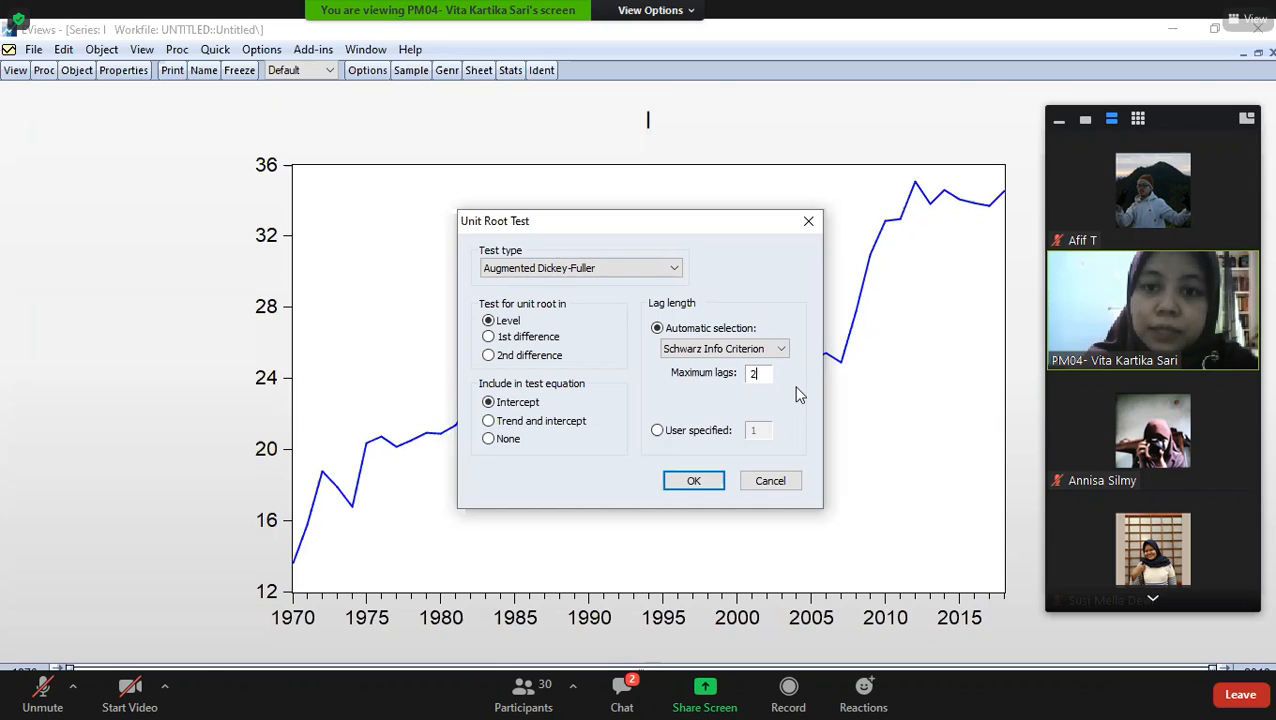
key("BackSpace")
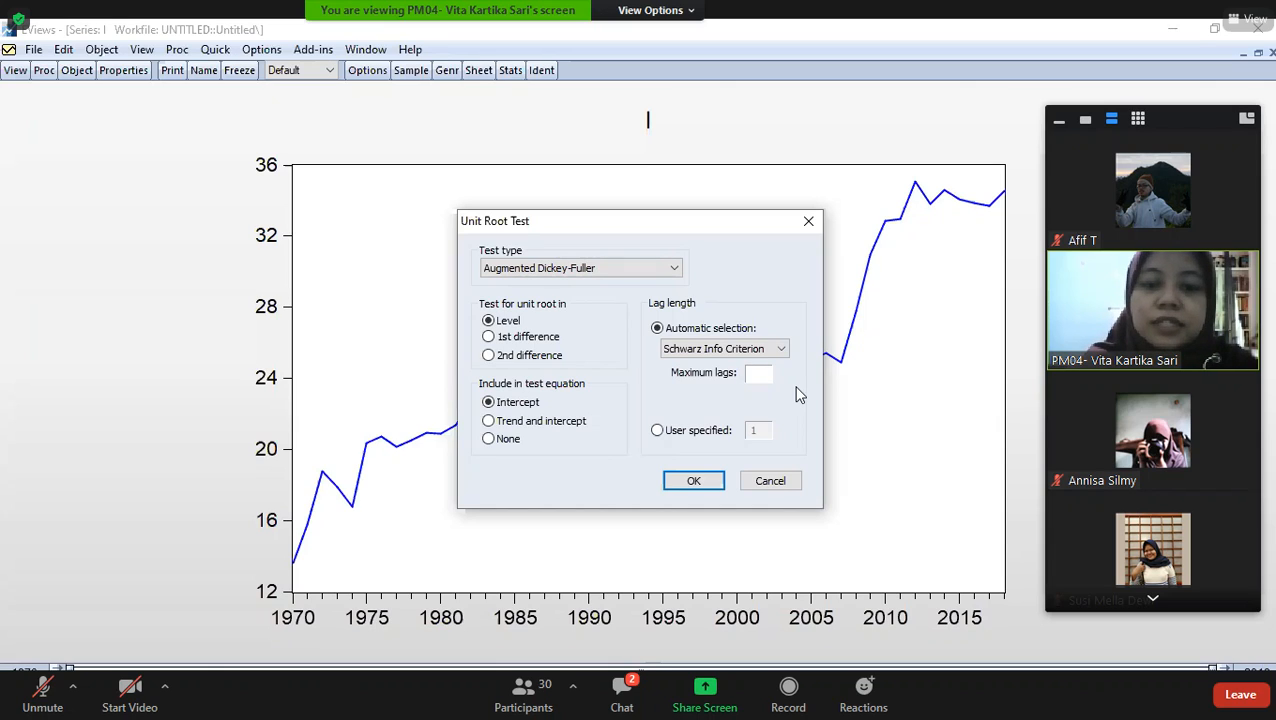
type("10")
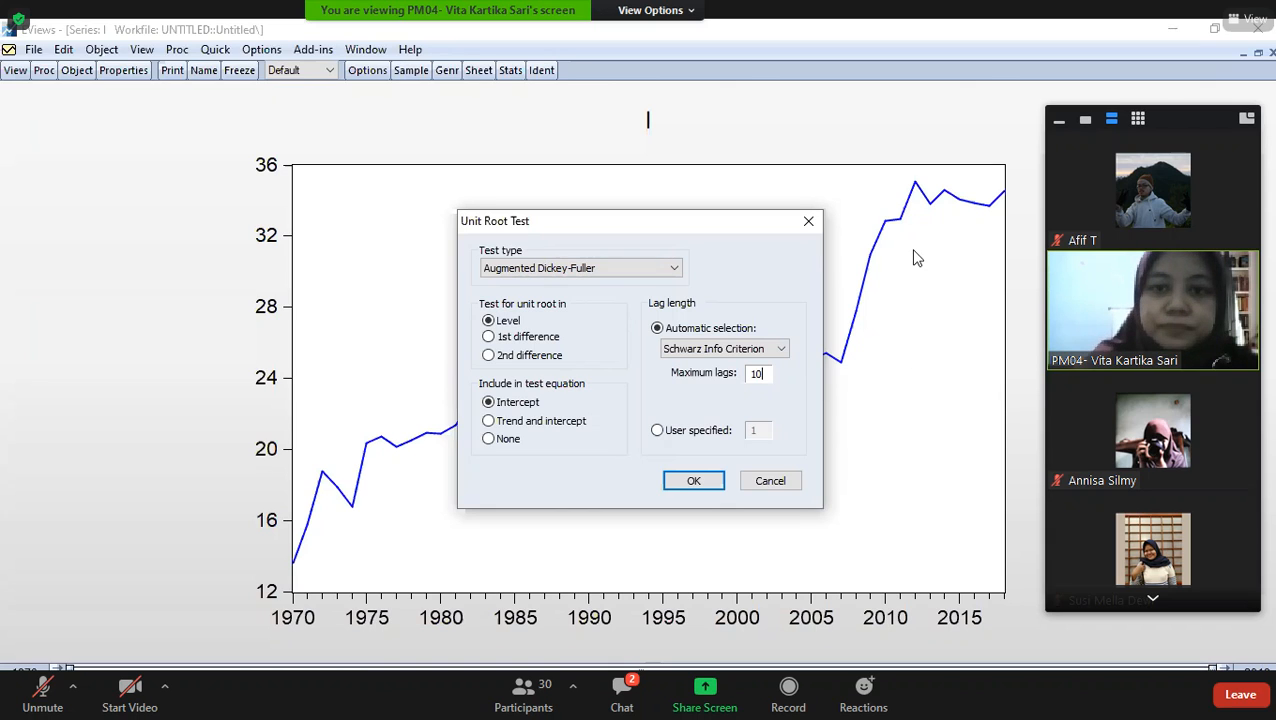
left_click(622, 697)
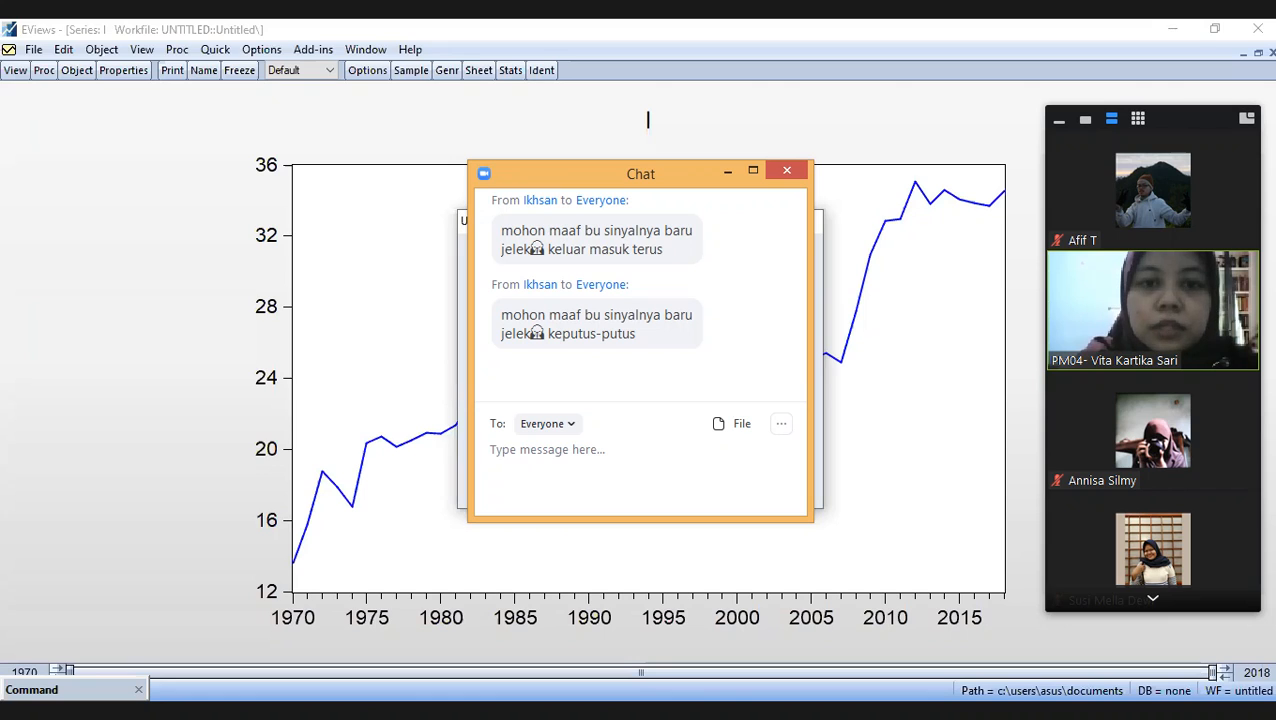
left_click(684, 480)
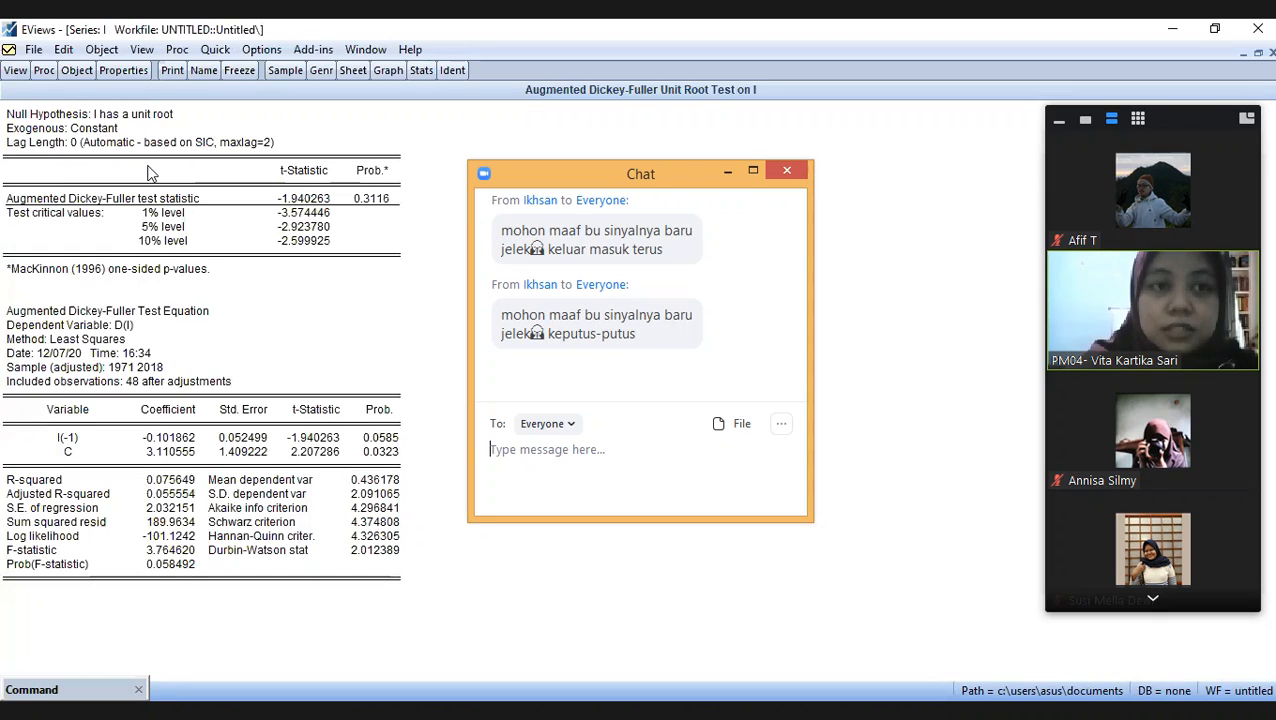
- Run the Augmented Dickey-Fuller test on the 1st difference of I with trend and intercept and a maximum of 2 lags
left_click(15, 72)
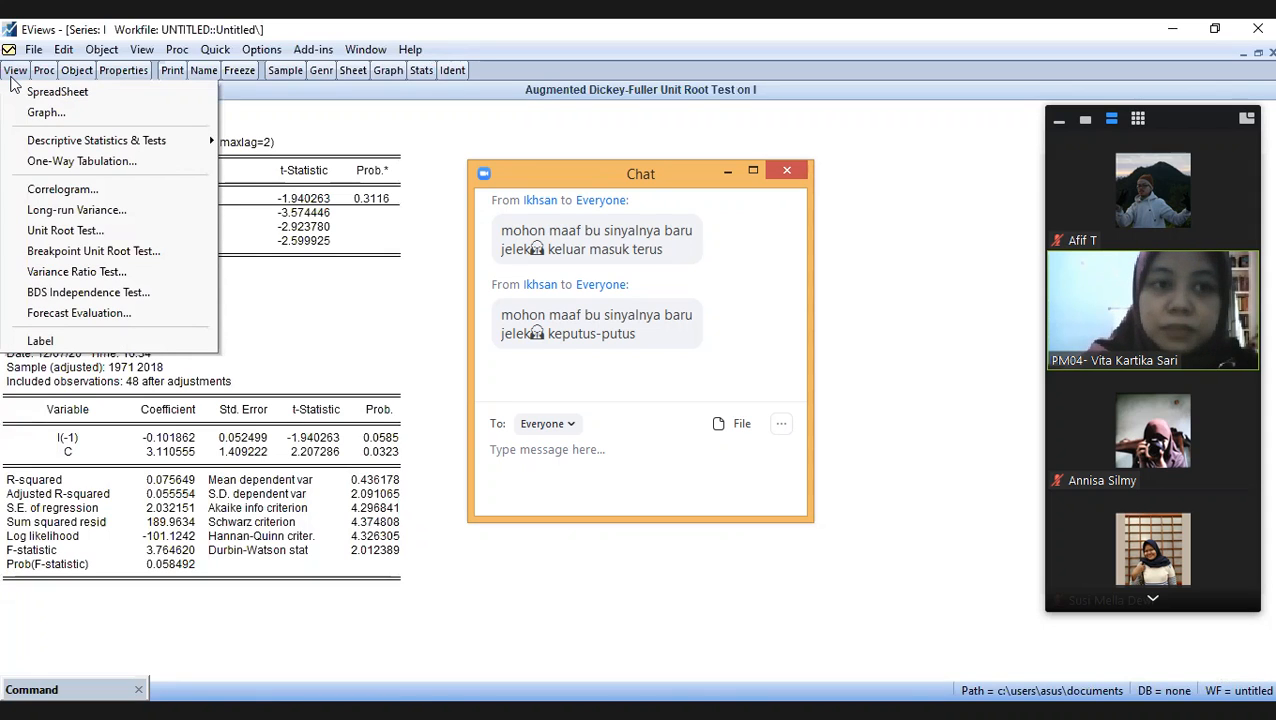
left_click(106, 229)
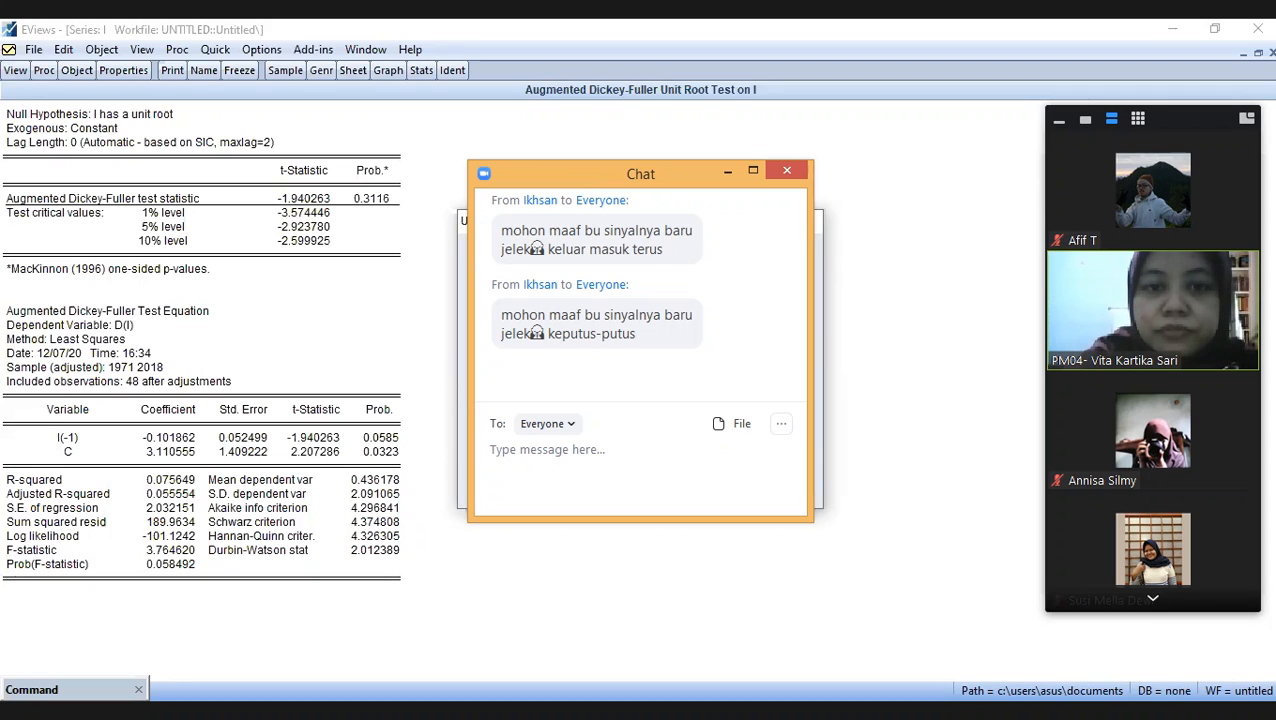
key("Return")
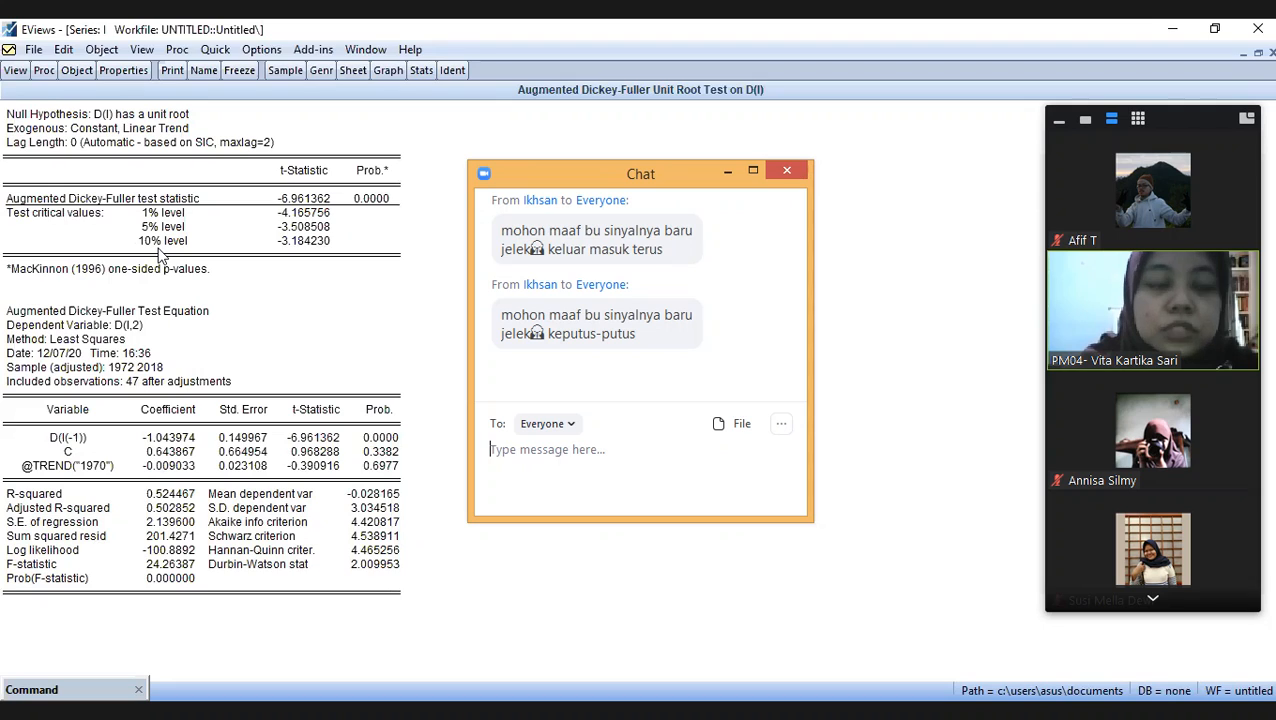
- Run Phillips-Perron unit root tests on I with trend and intercept, first at level and again in 1st difference
left_click(10, 74)
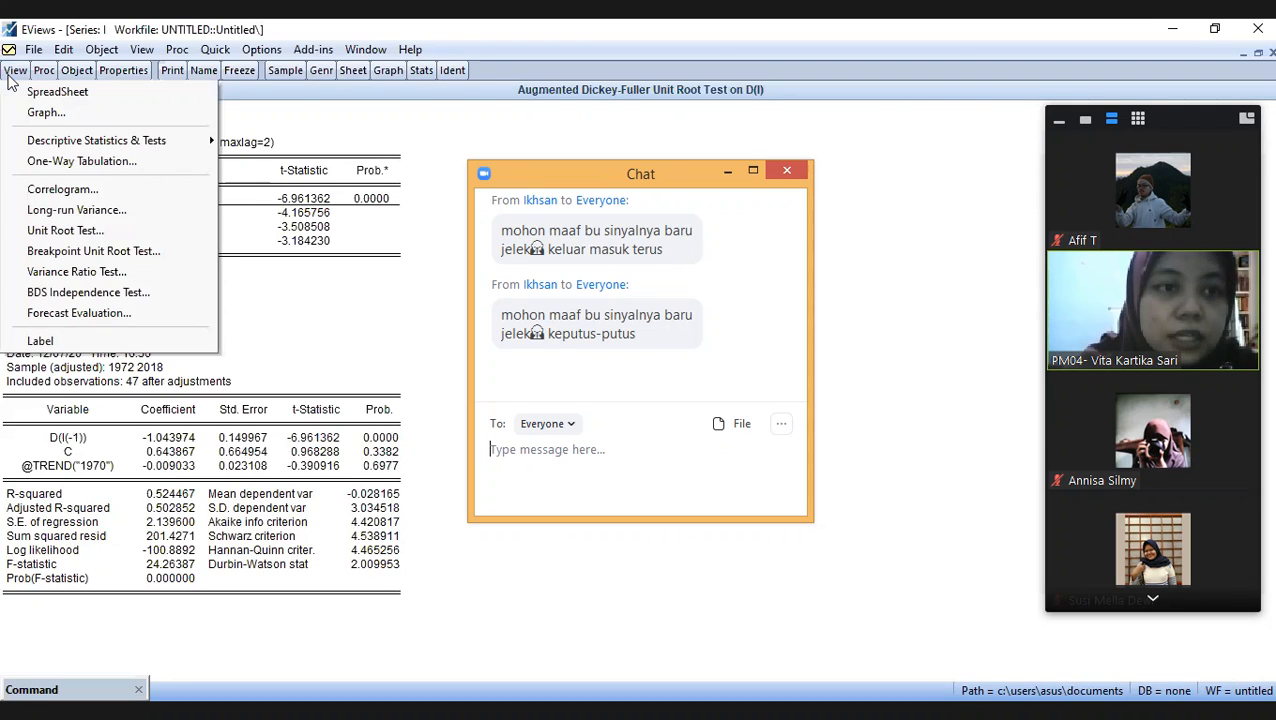
left_click(110, 230)
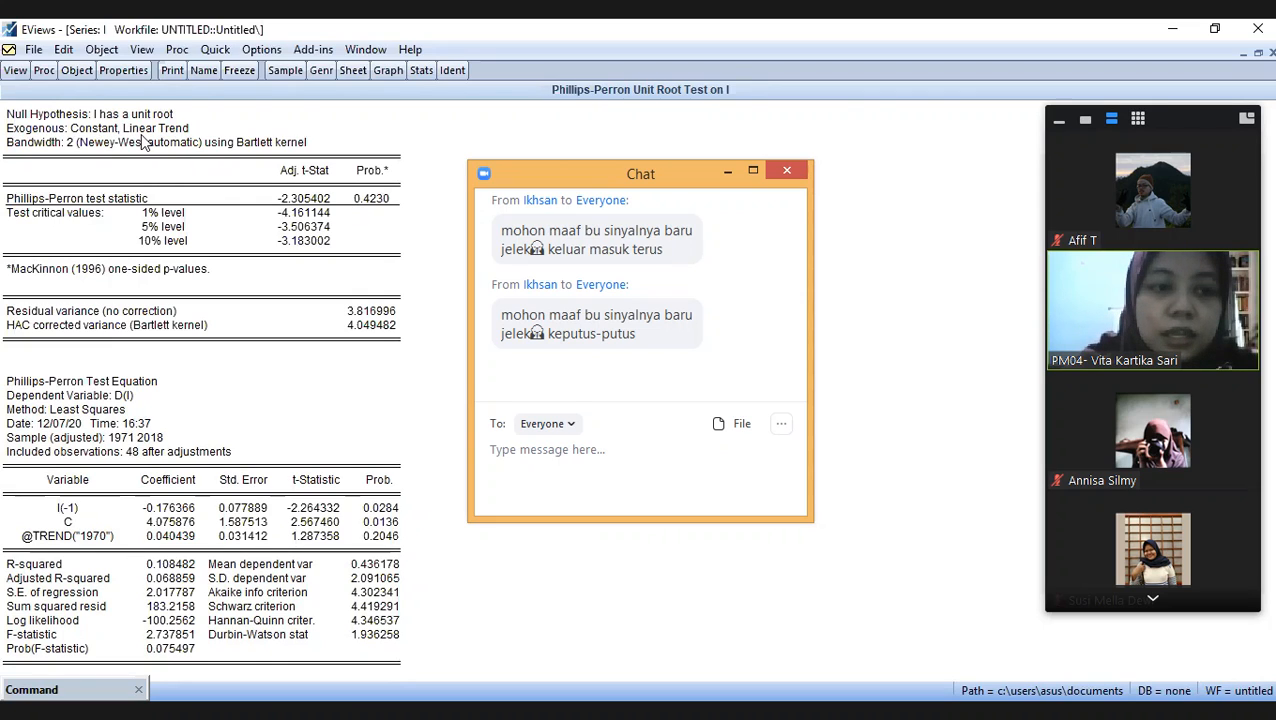
left_click(15, 77)
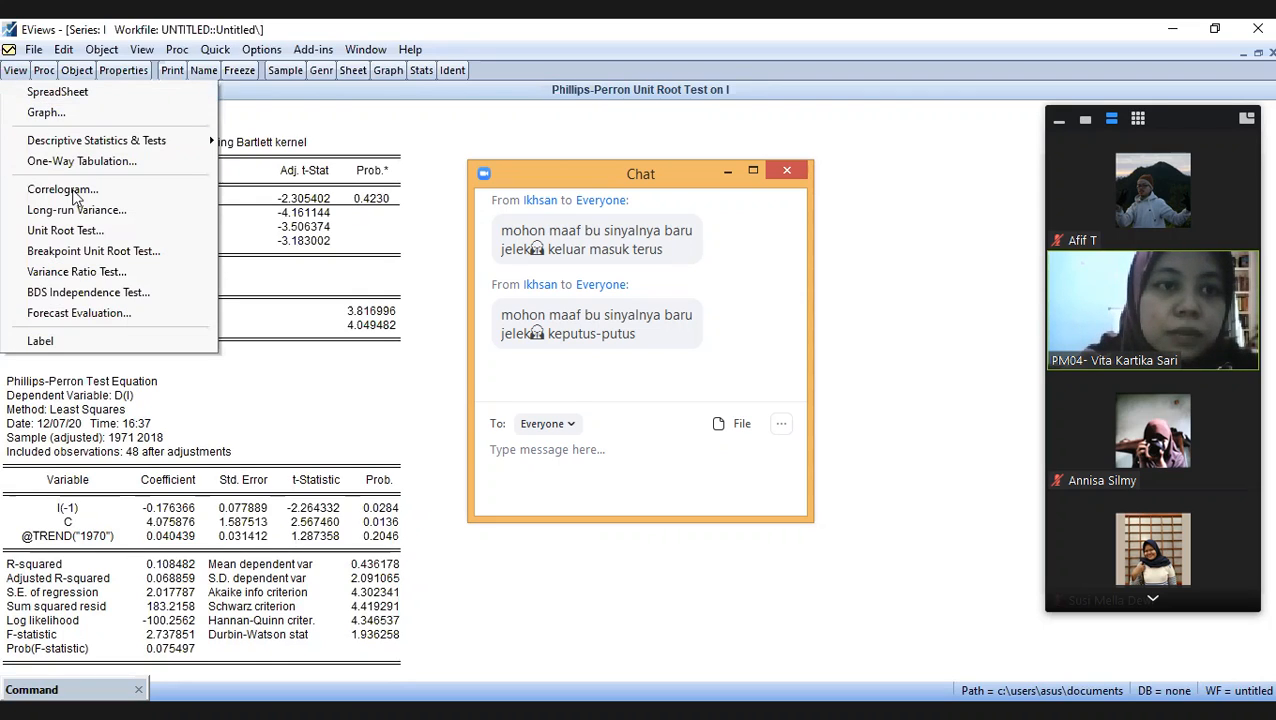
left_click(92, 226)
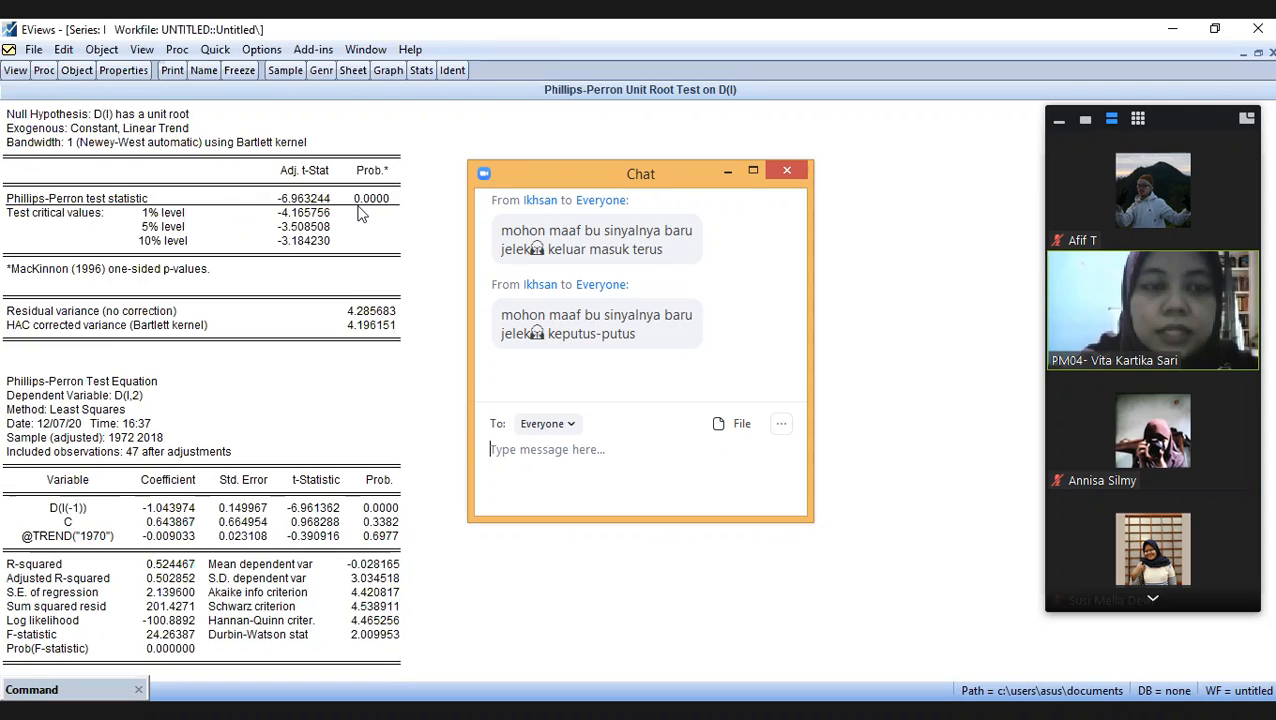
- Return series I from the test output to its line graph and minimize its window
left_click(15, 74)
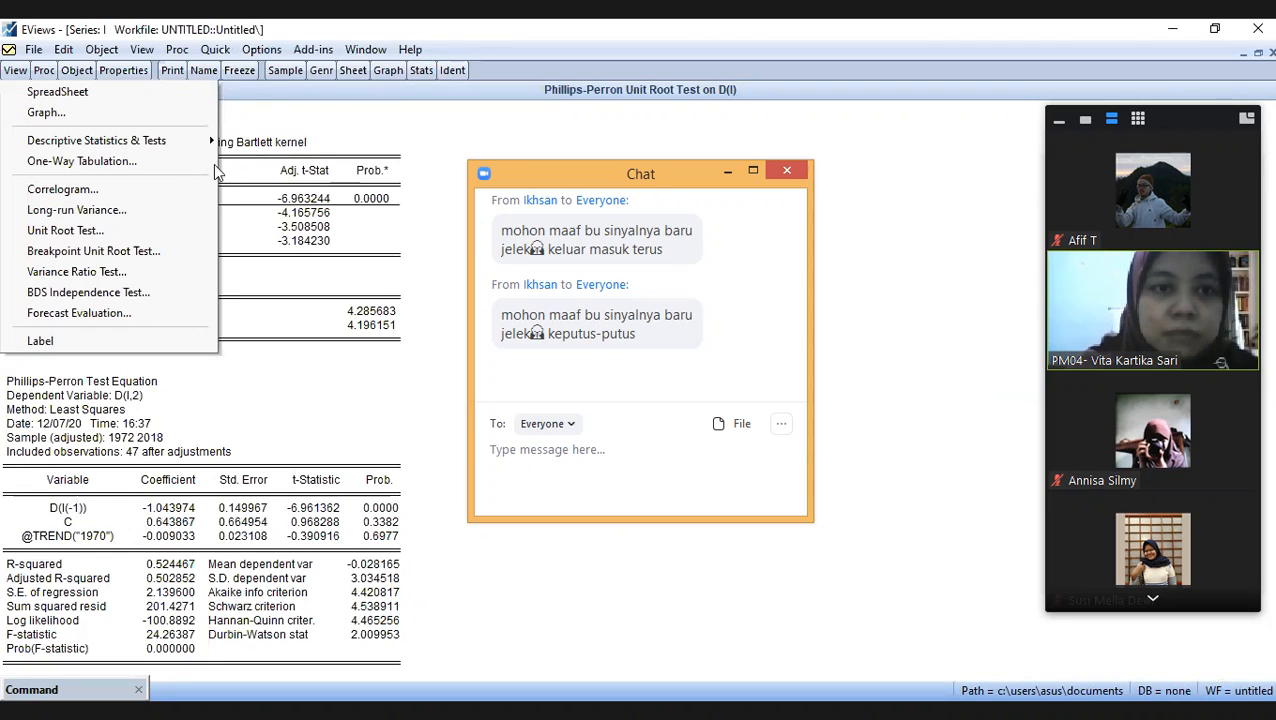
left_click(166, 231)
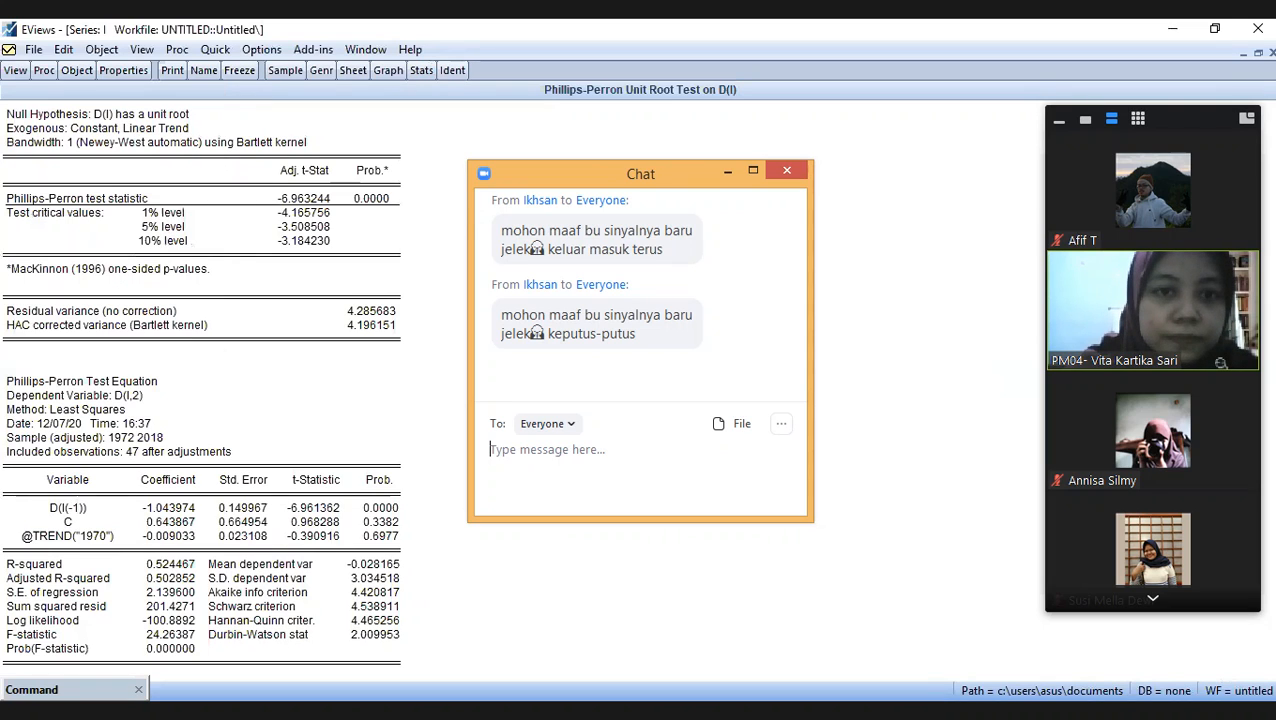
left_click(16, 70)
left_click(92, 190)
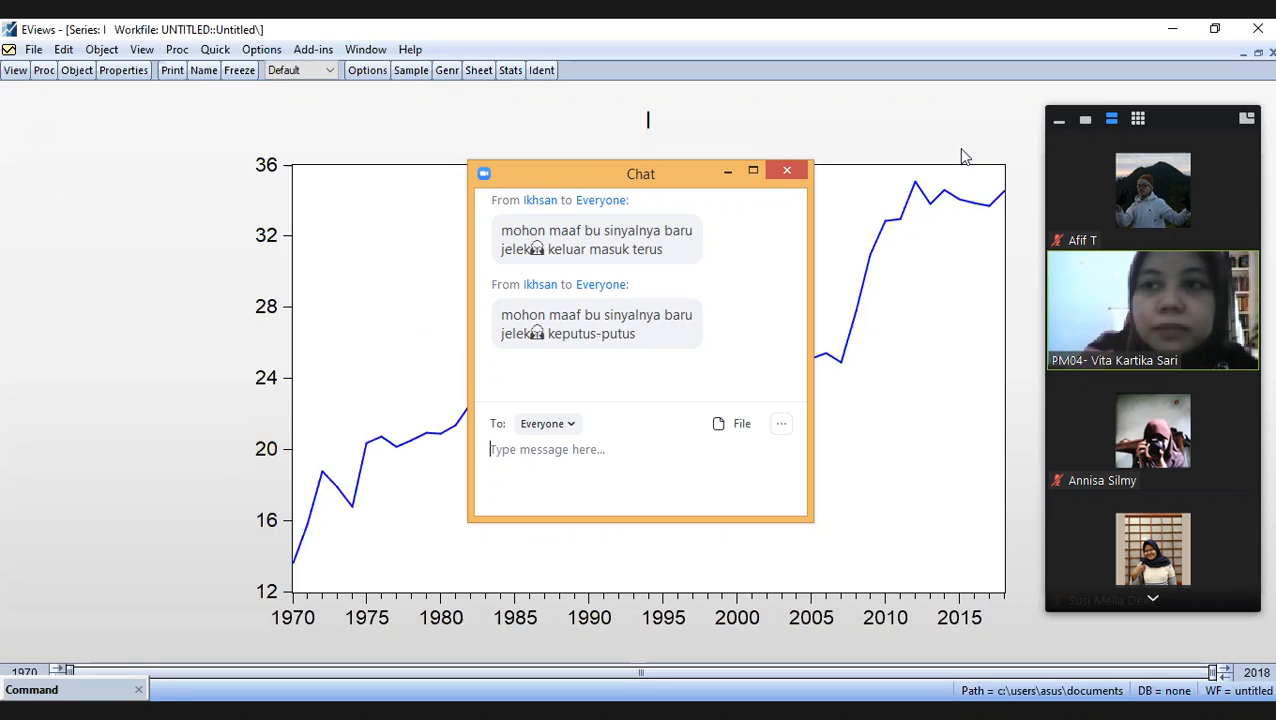
left_click(1243, 53)
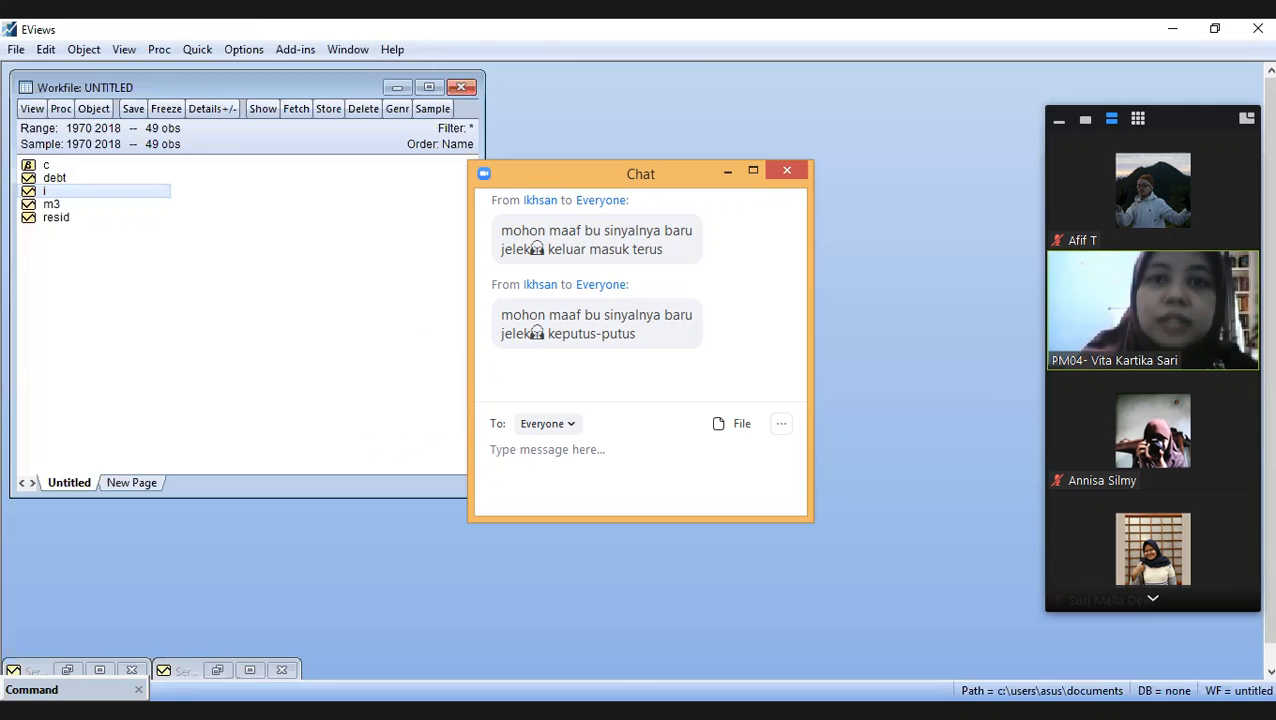
- Open series DEBT, move its window up beside the workfile's object list and widen it
double_click(55, 178)
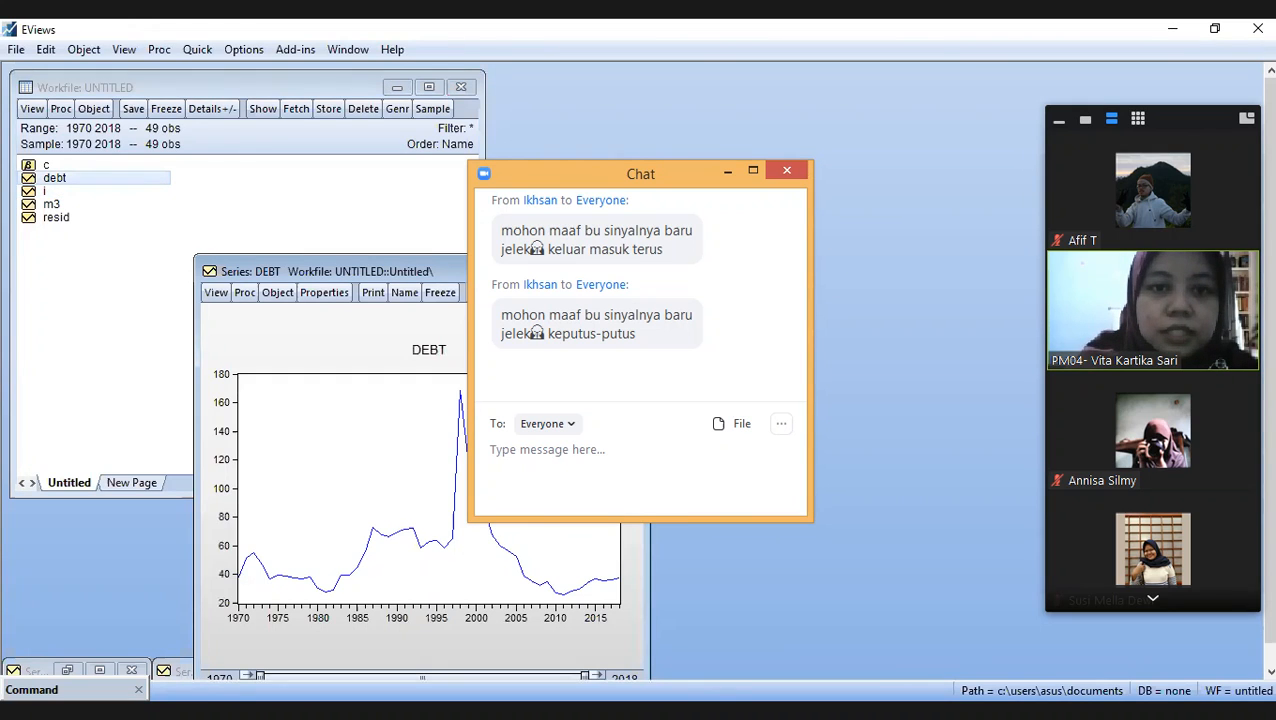
left_click_drag(372, 271, 368, 85)
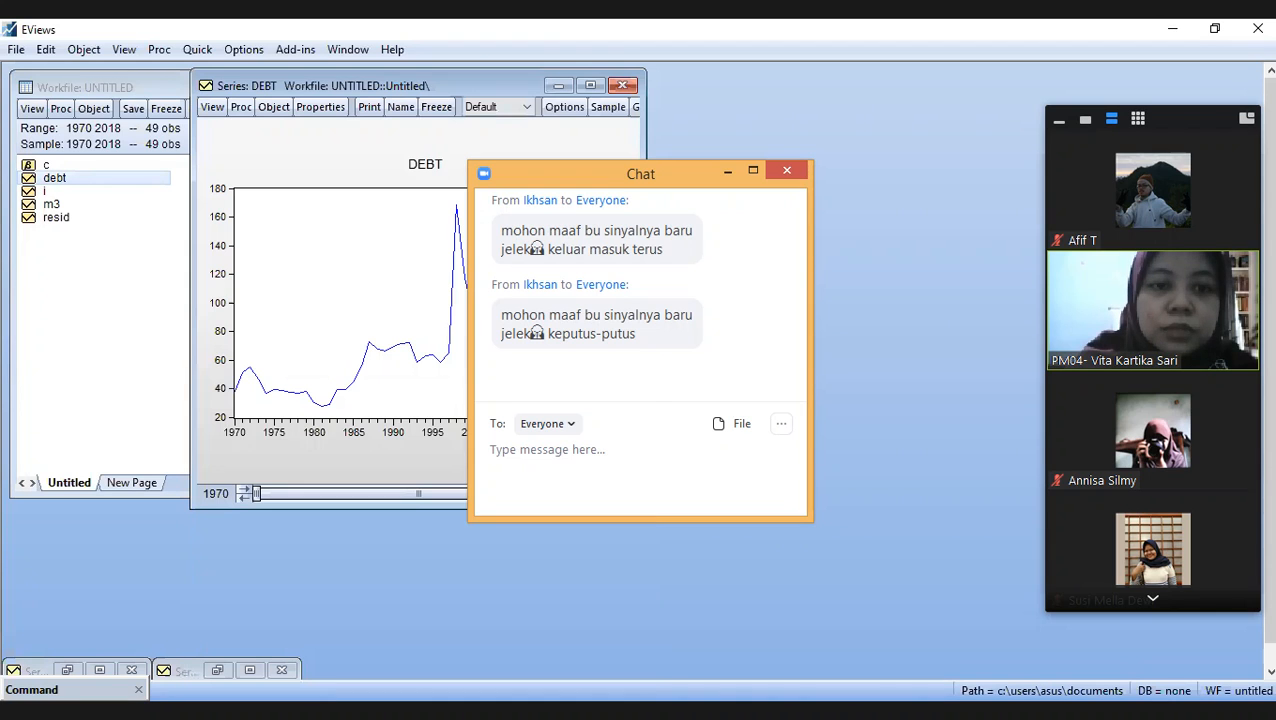
left_click_drag(645, 118, 833, 114)
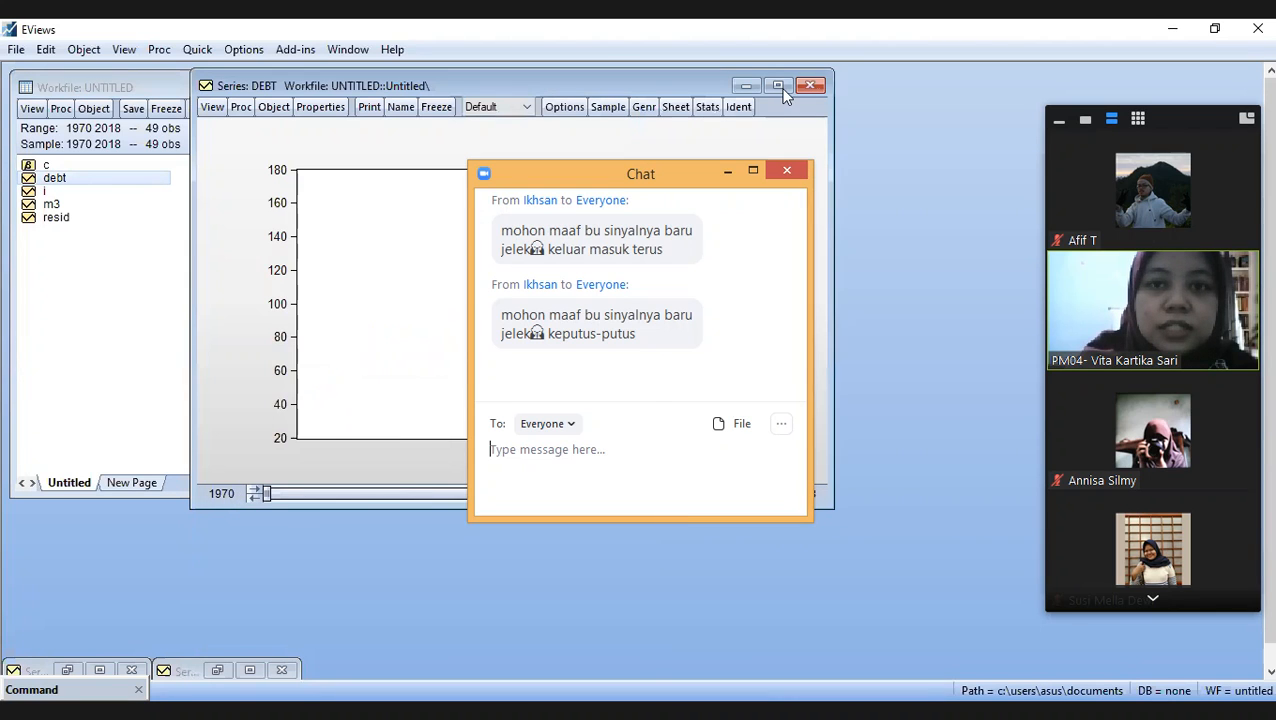
- Run the Augmented Dickey-Fuller unit root test on DEBT at level with trend and intercept
left_click(216, 109)
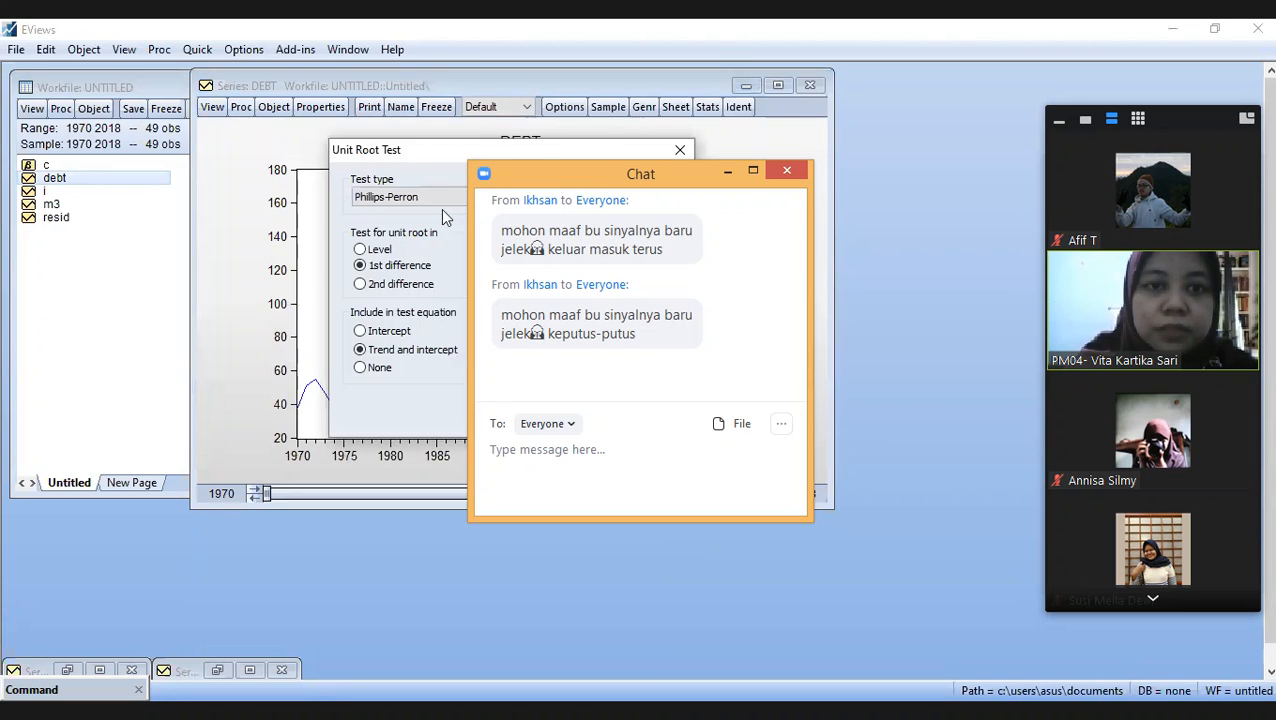
left_click(441, 205)
left_click(441, 213)
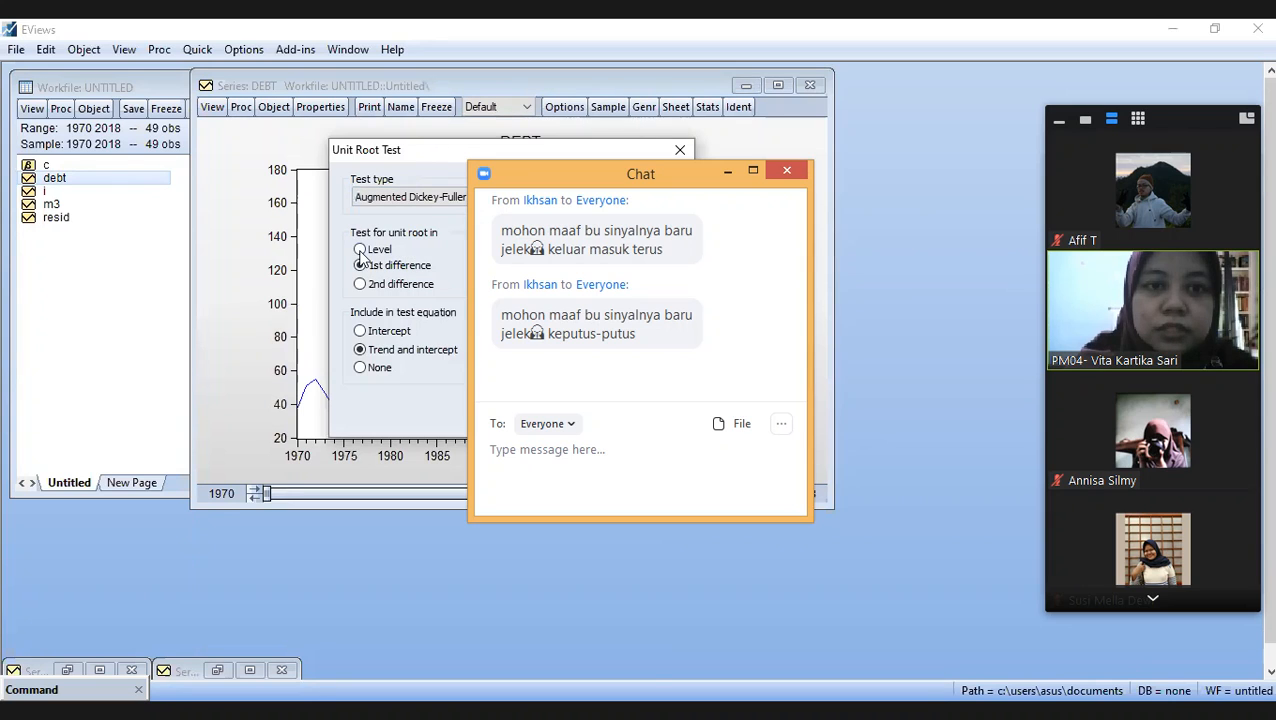
left_click(360, 250)
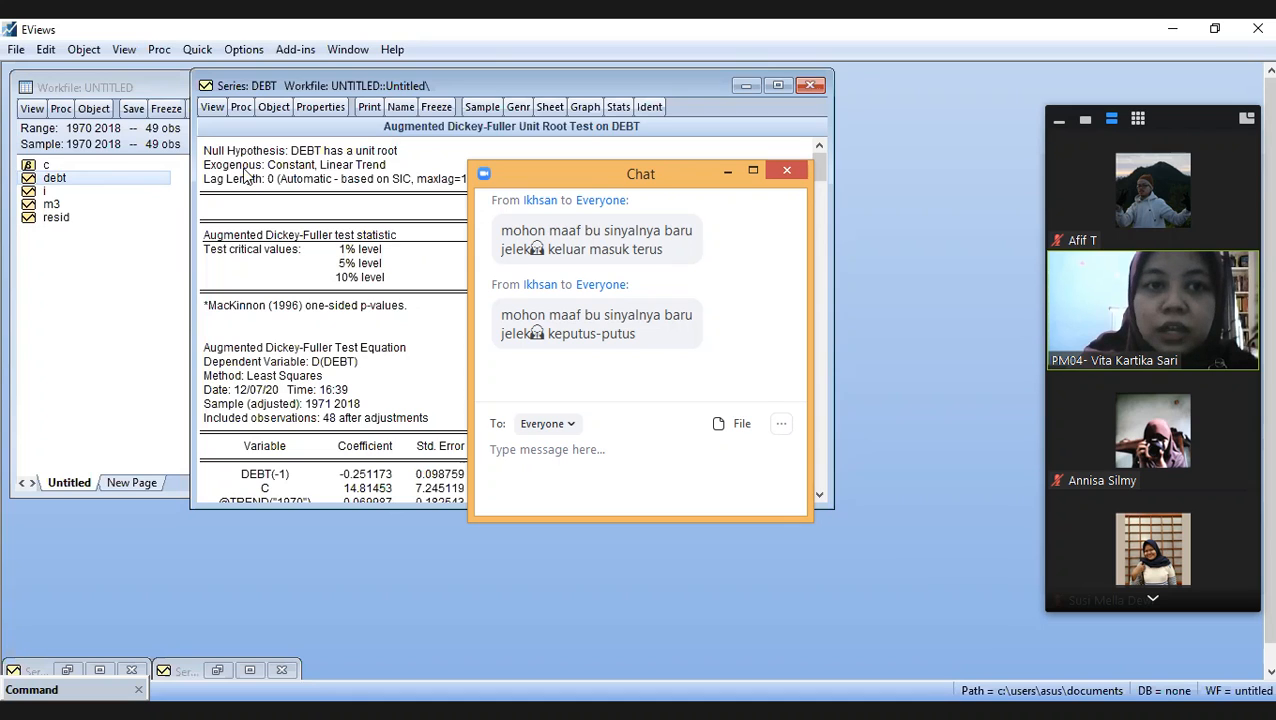
- Display DEBT as a Line & Symbol graph of raw data in place of the test output
left_click(213, 107)
left_click(246, 151)
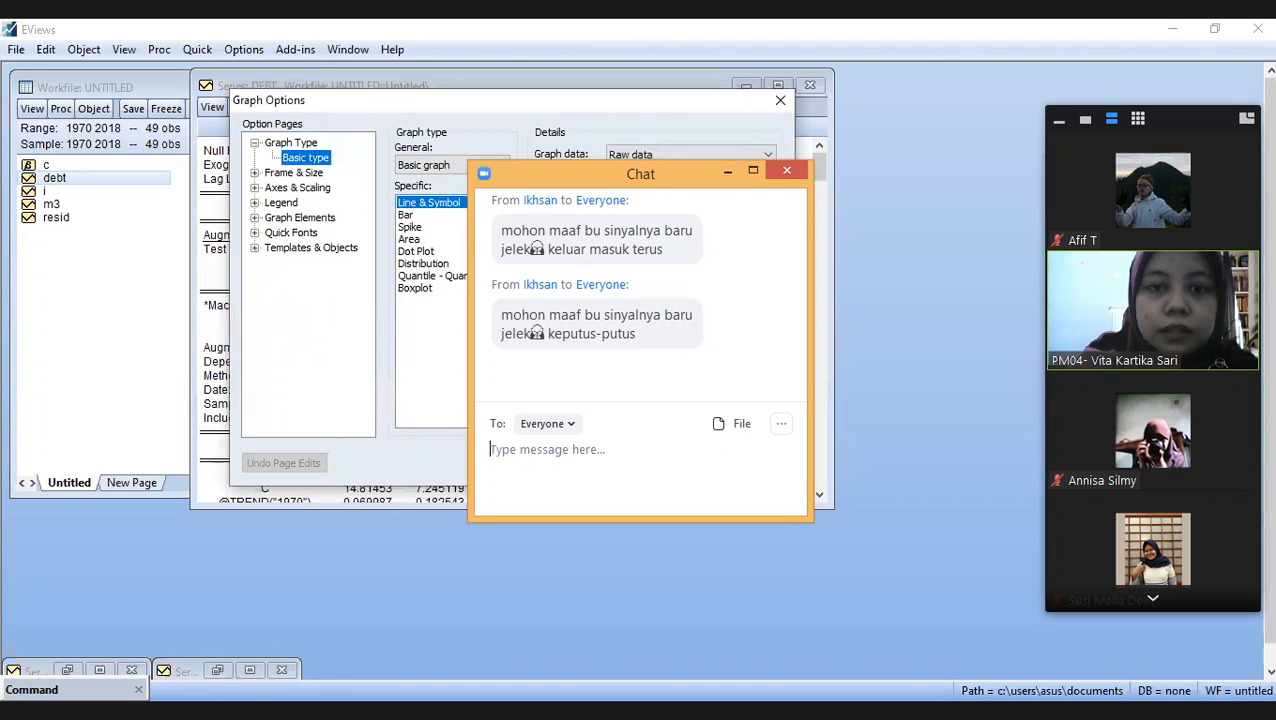
key("Return")
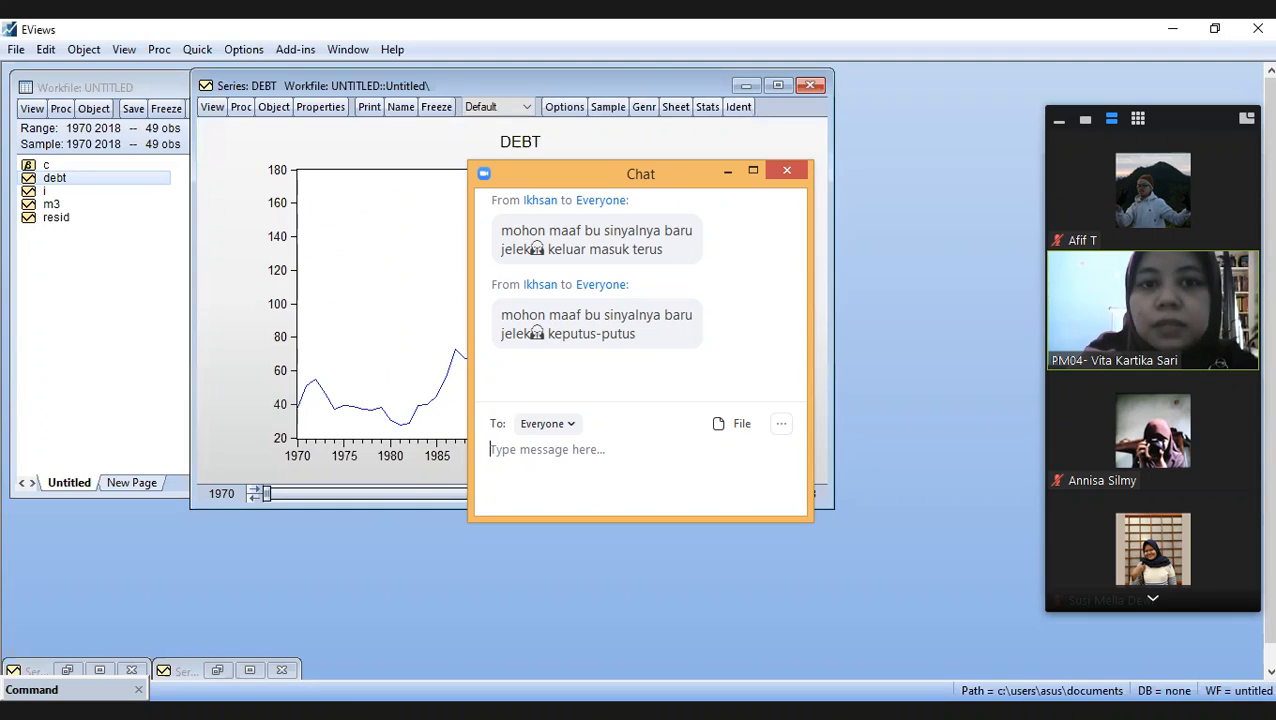
- Run the Augmented Dickey-Fuller unit root test on DEBT in 1st difference with trend and intercept
left_click(212, 110)
left_click(292, 266)
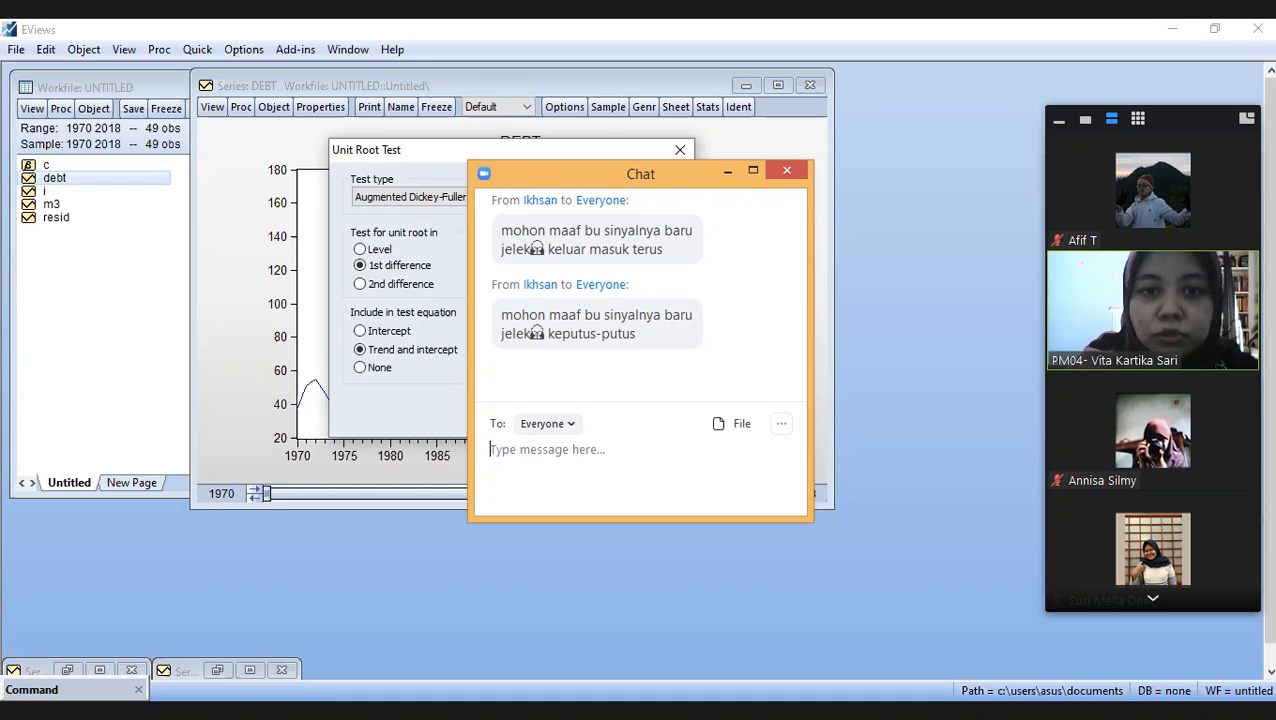
key("Return")
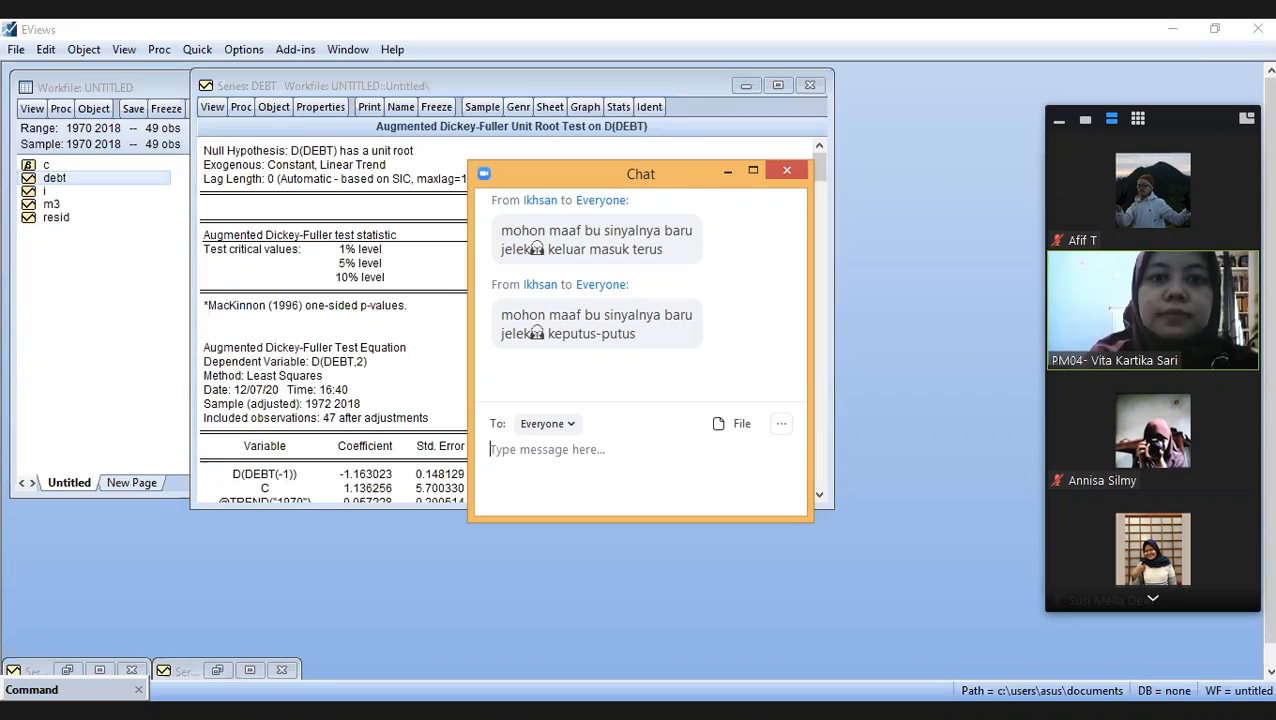
left_click(938, 91)
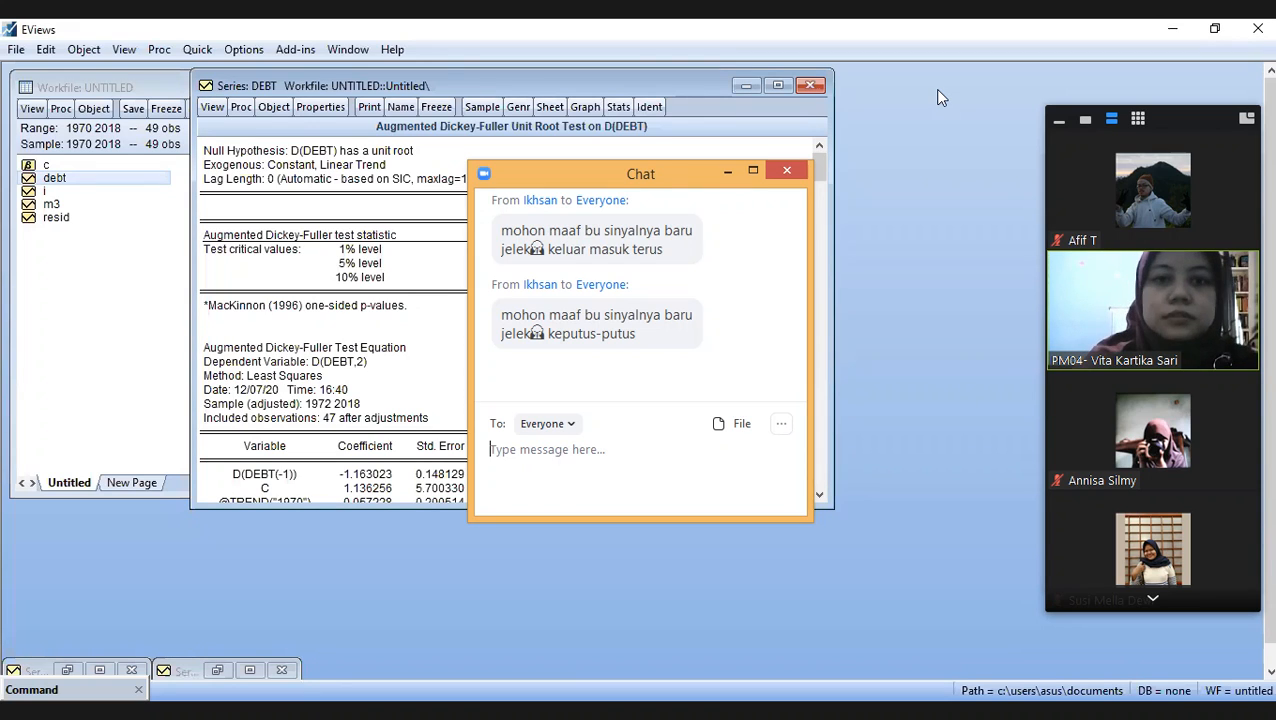
left_click(220, 108)
left_click(326, 265)
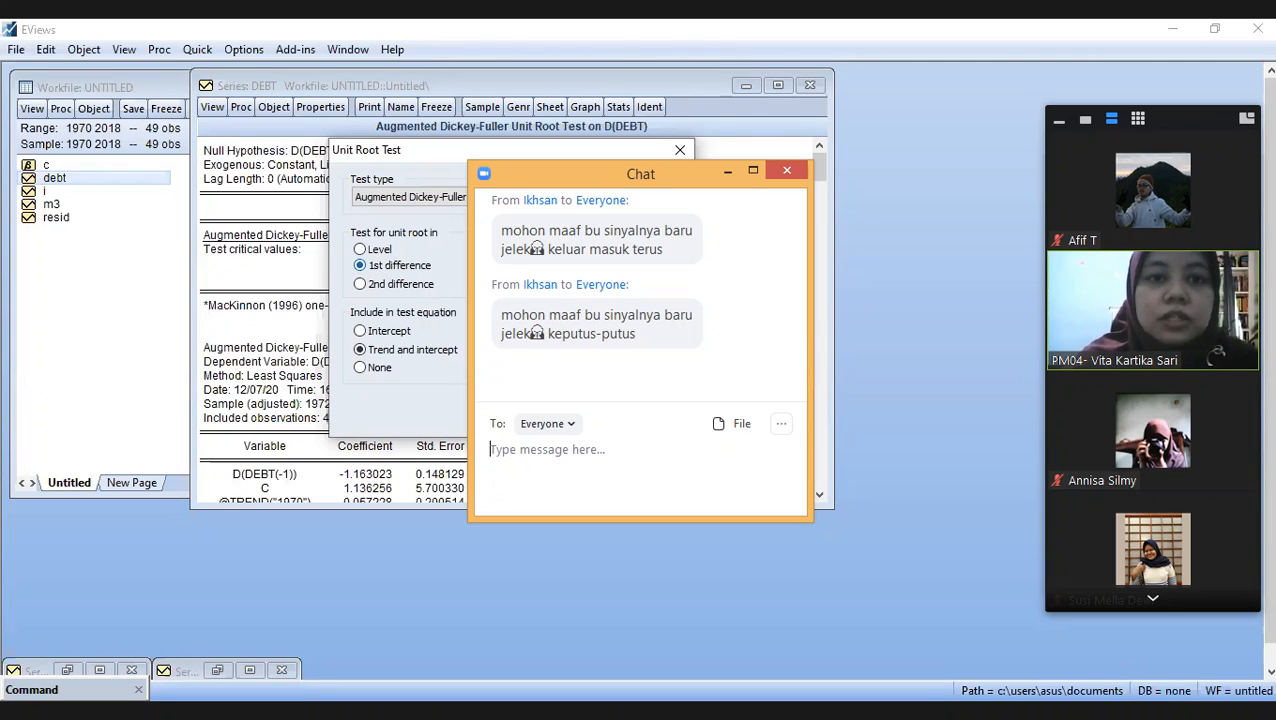
key("Escape")
- Return DEBT from the test output to its Line & Symbol graph of raw data
left_click(212, 106)
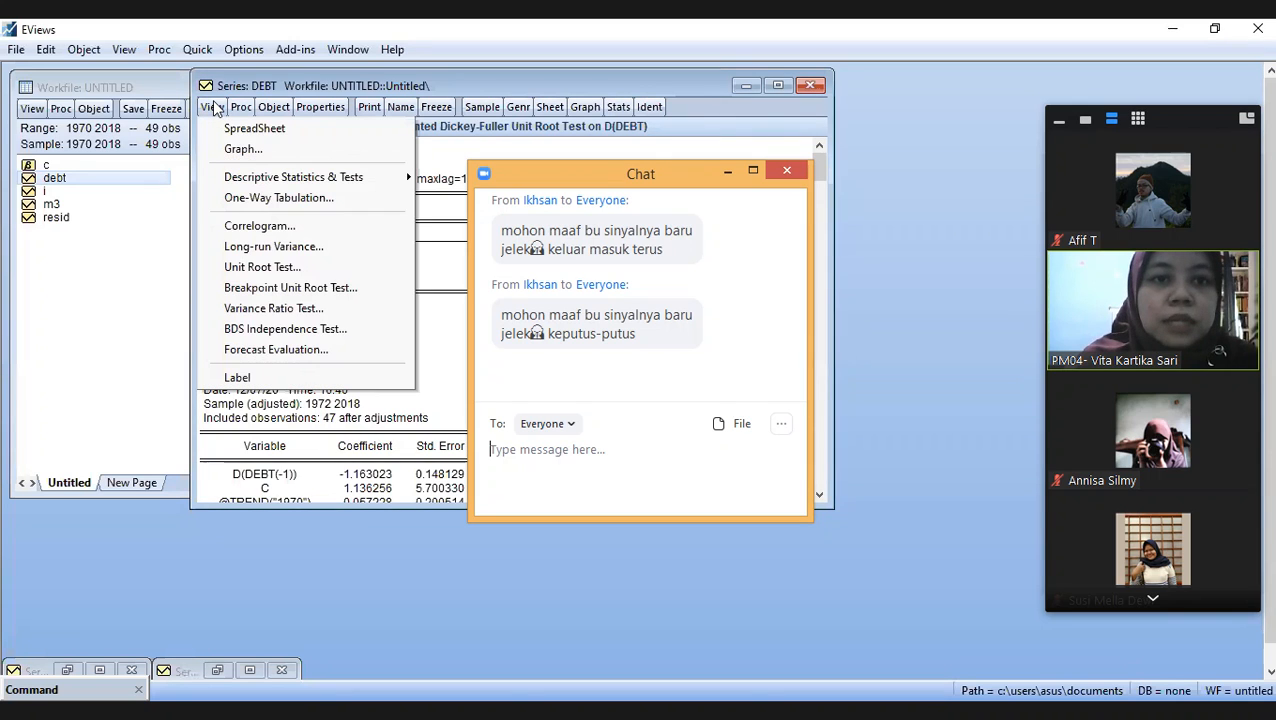
left_click(262, 149)
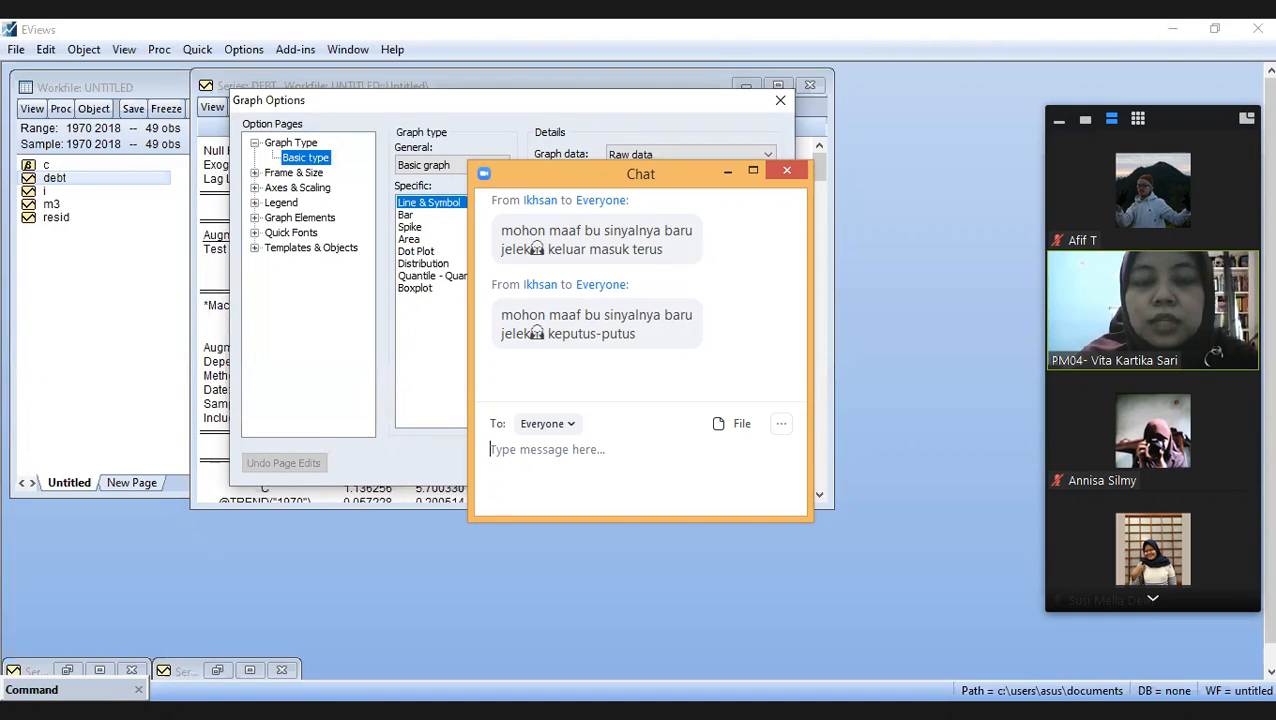
key("Return")
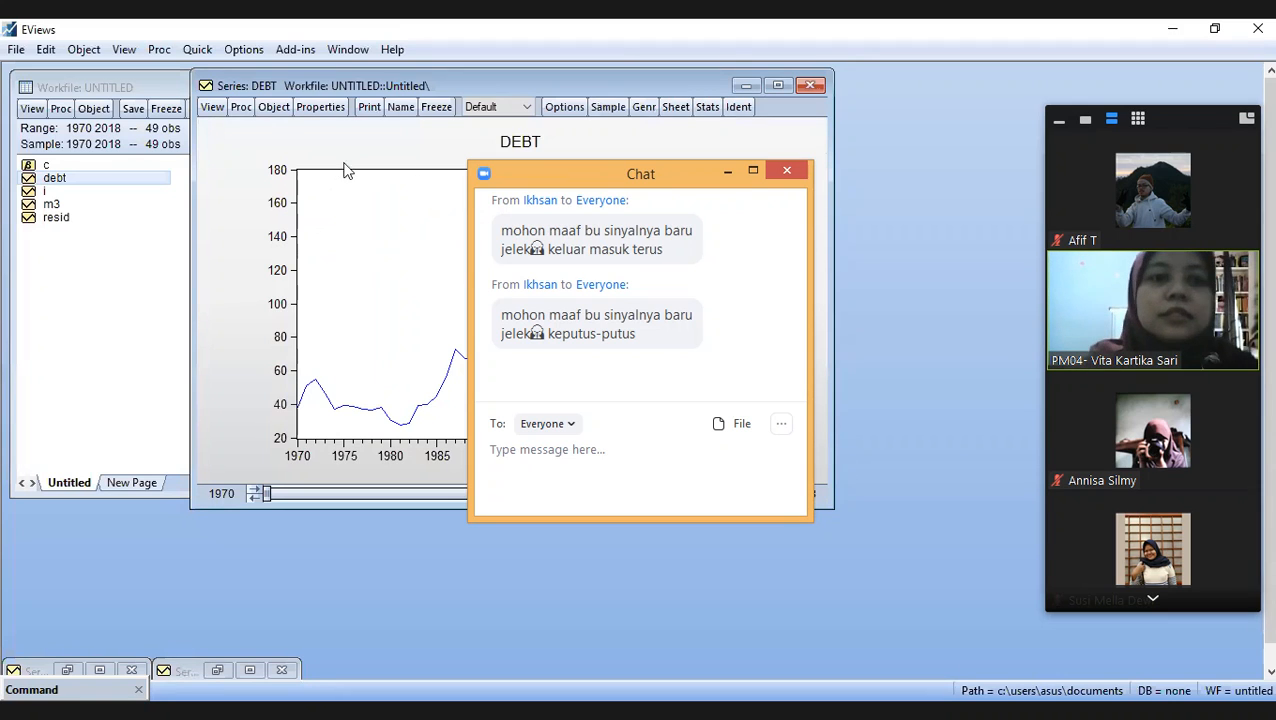
- Run the Phillips-Perron unit root test on DEBT at level with trend and intercept, minimizing the chat window covering the dialog
left_click(225, 114)
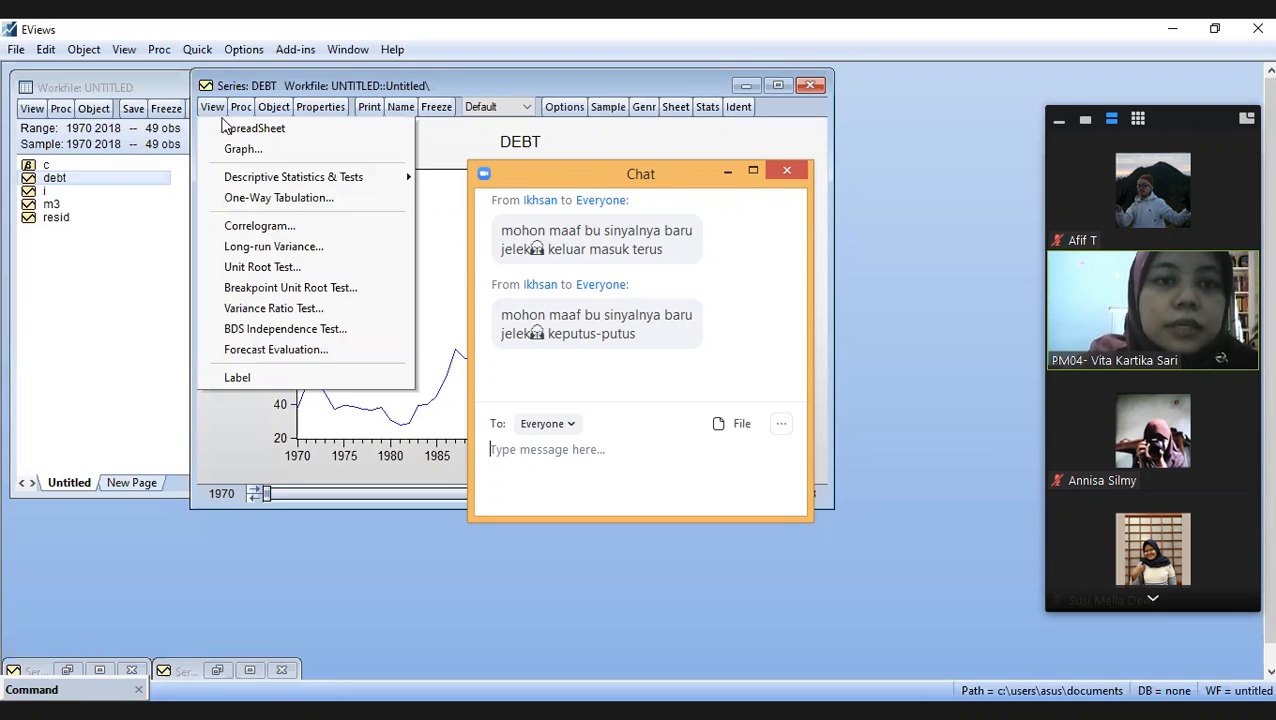
left_click(287, 266)
left_click(458, 197)
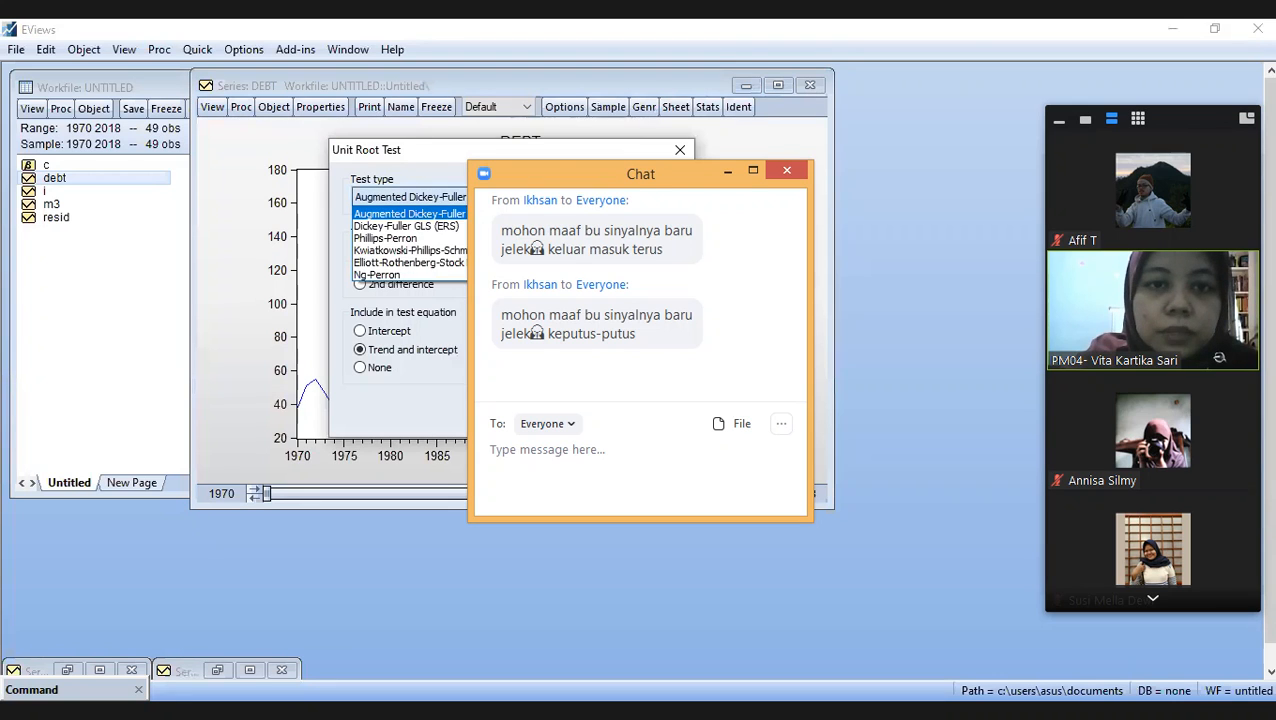
left_click(462, 238)
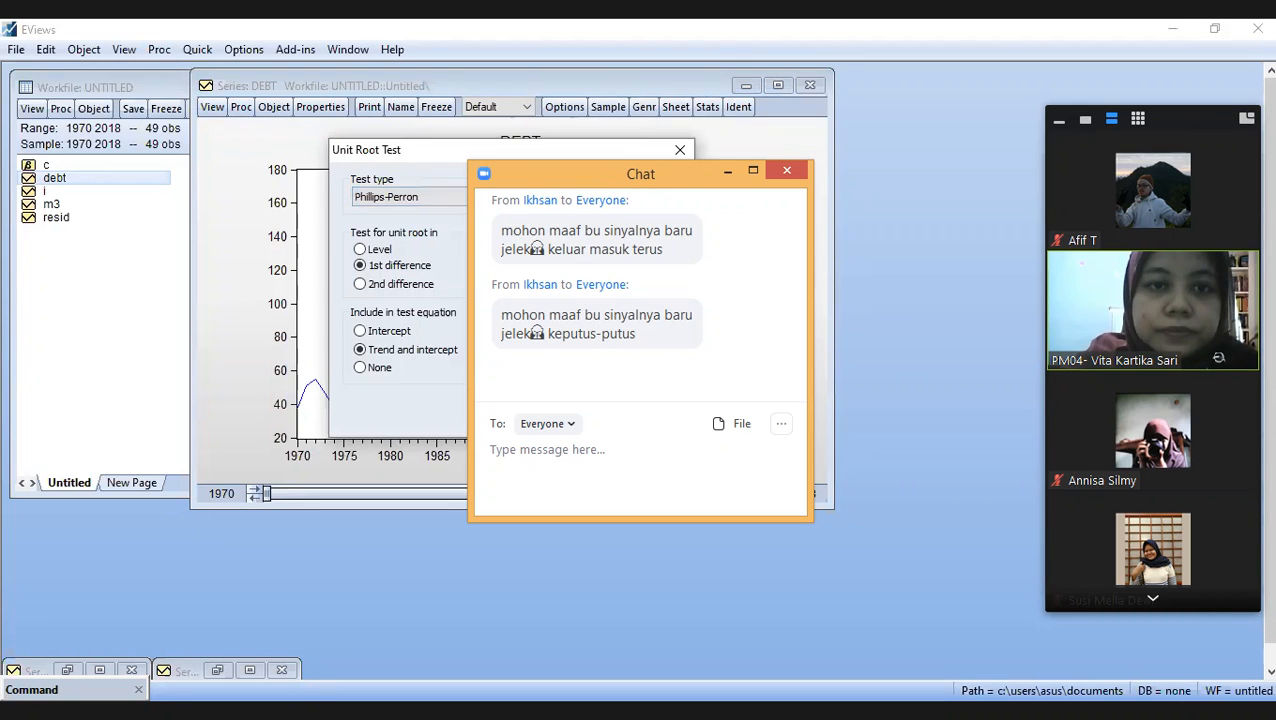
left_click(460, 197)
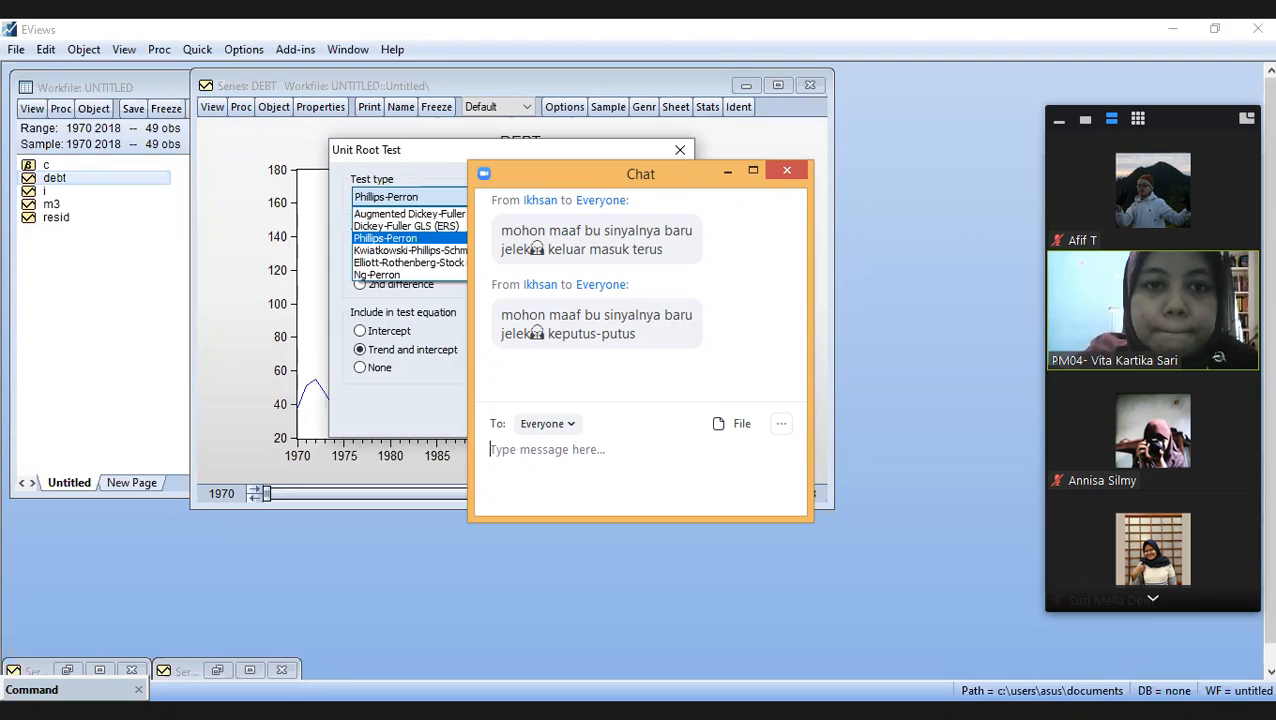
left_click(458, 238)
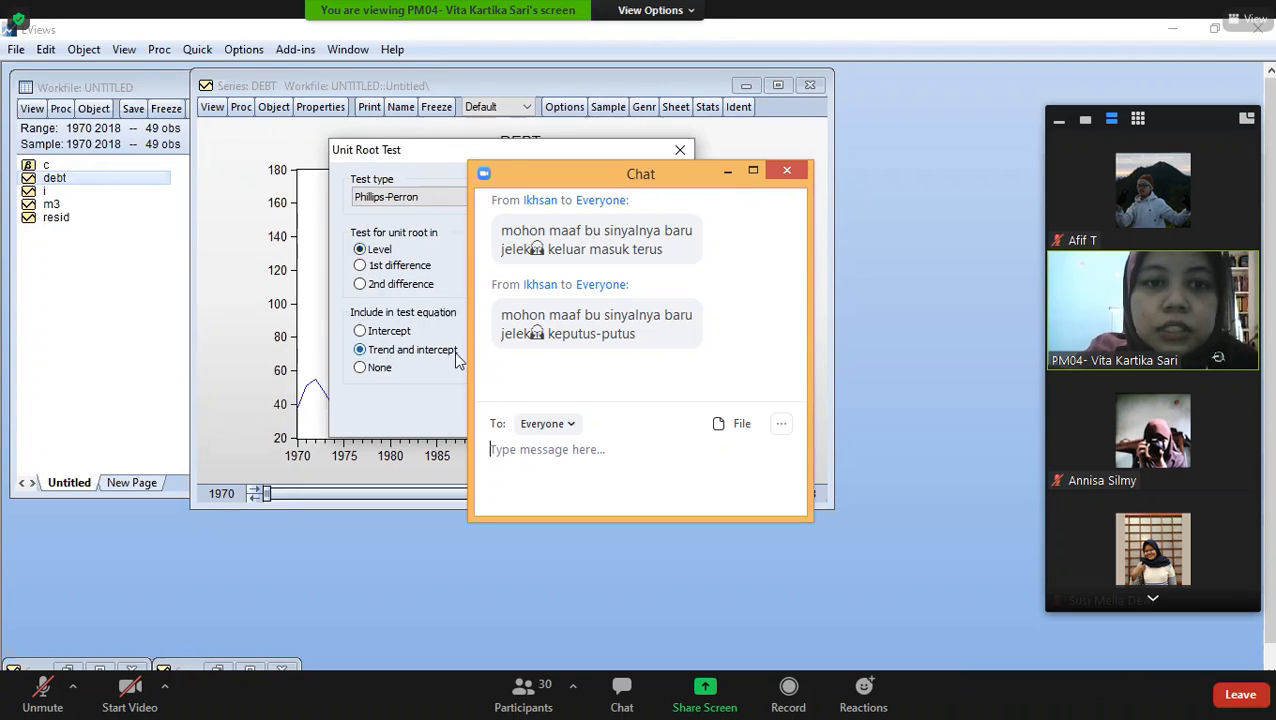
left_click(727, 171)
left_click(563, 410)
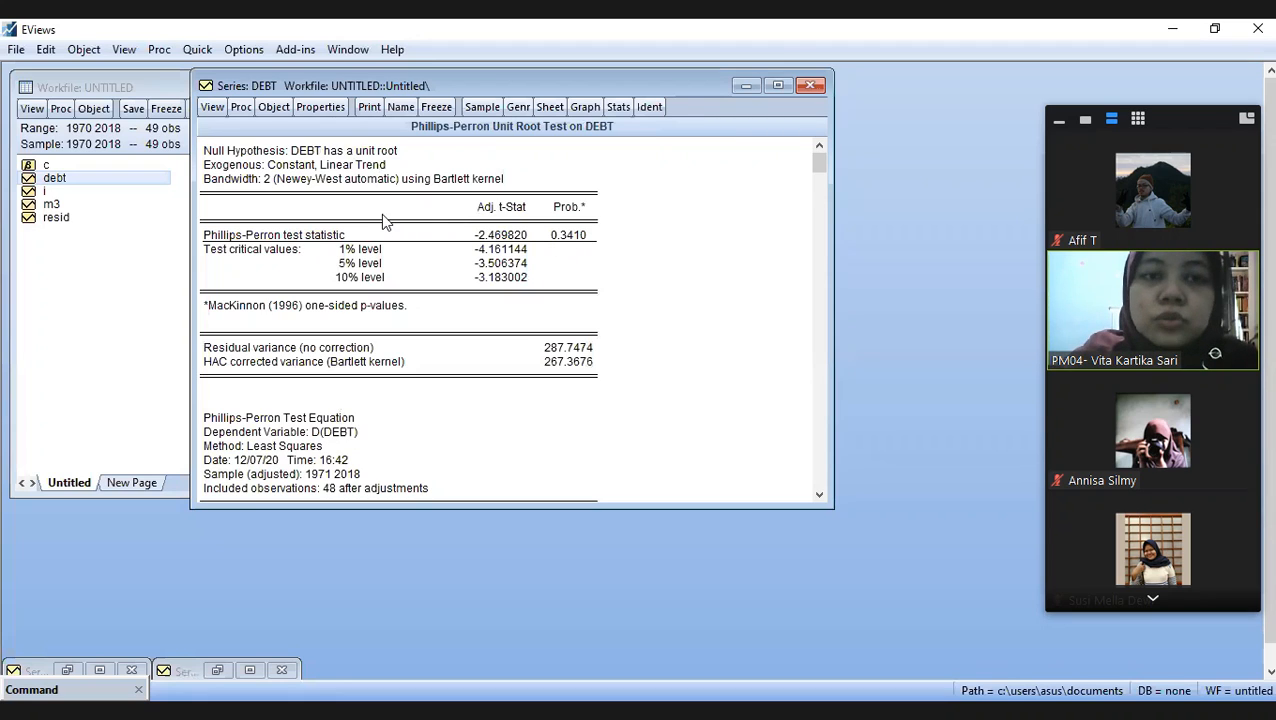
- Run the Phillips-Perron unit root test on DEBT in 1st difference with trend and intercept, and mark the test statistic row
left_click(212, 107)
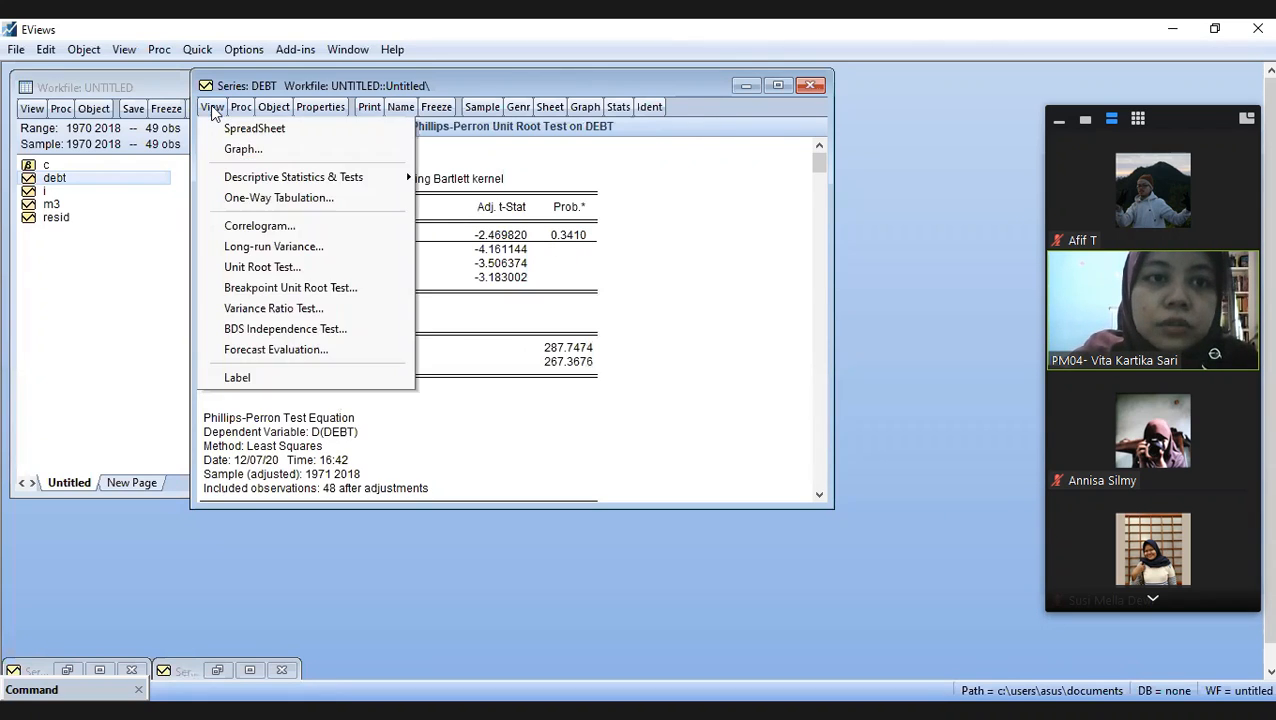
left_click(282, 266)
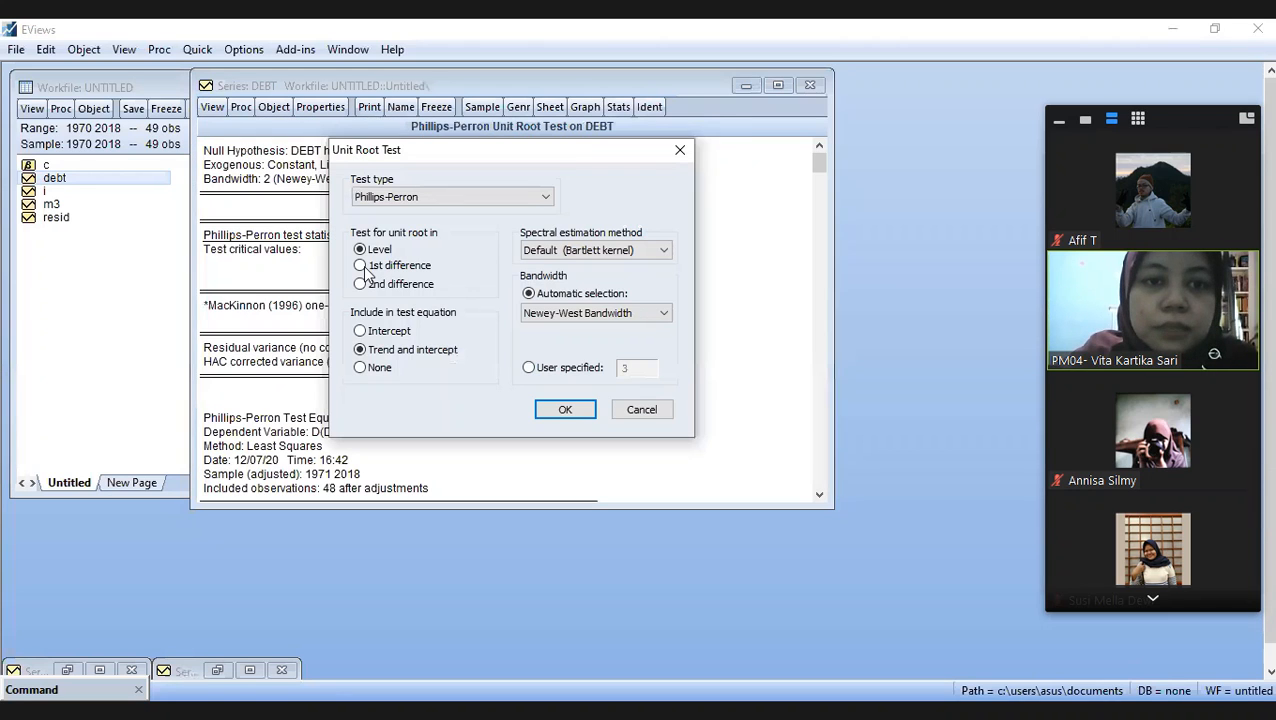
left_click(362, 266)
left_click(562, 412)
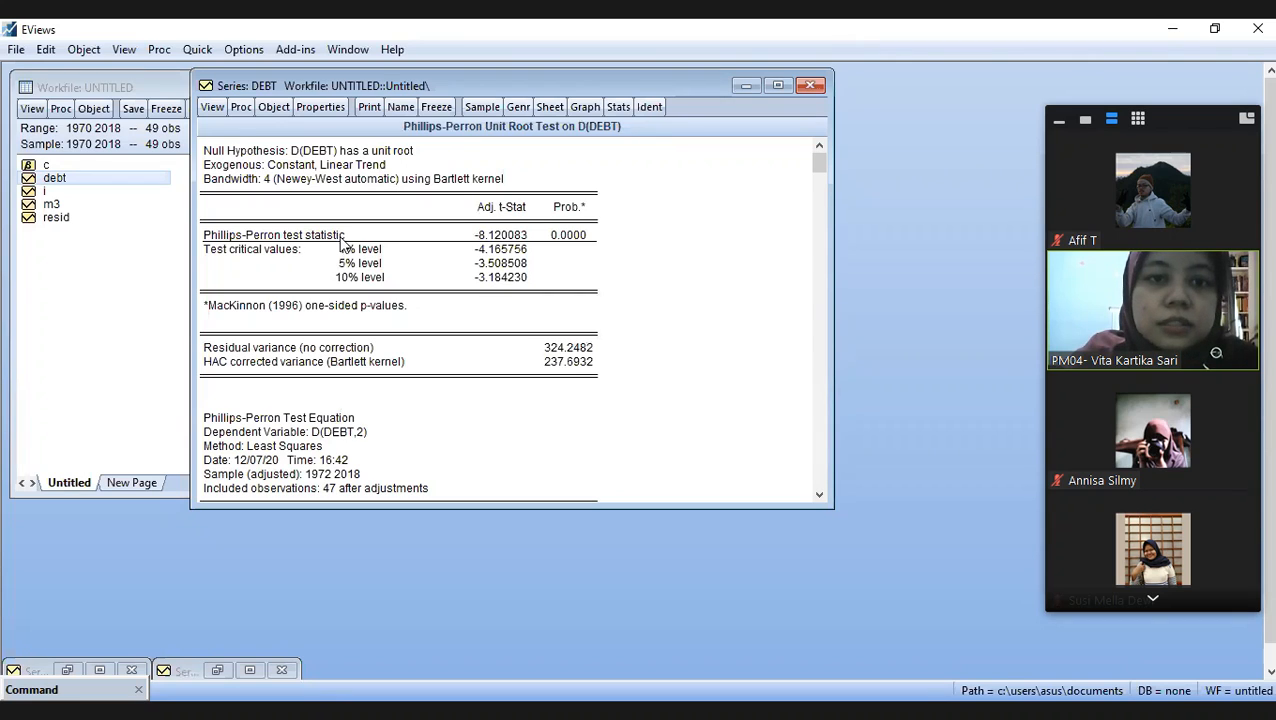
left_click(254, 238)
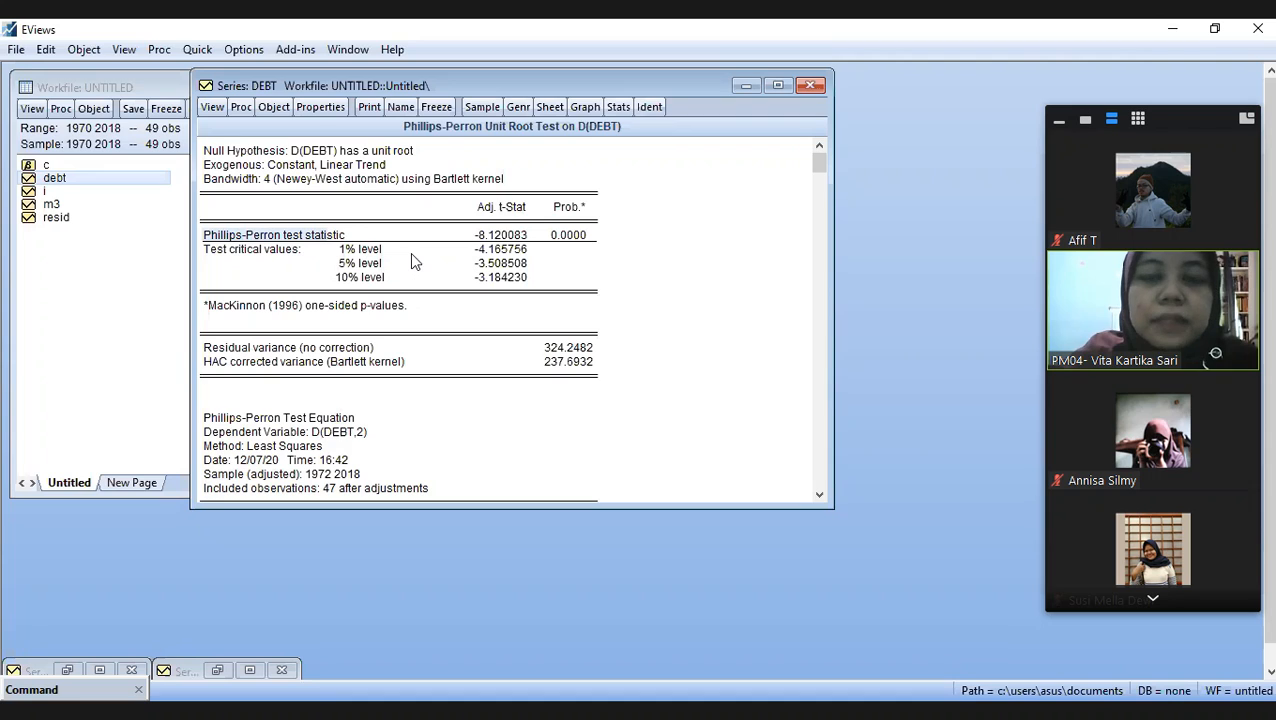
- Open series M3 from the workfile and maximize its minimized window to show its line graph
left_click(48, 205)
double_click(46, 202)
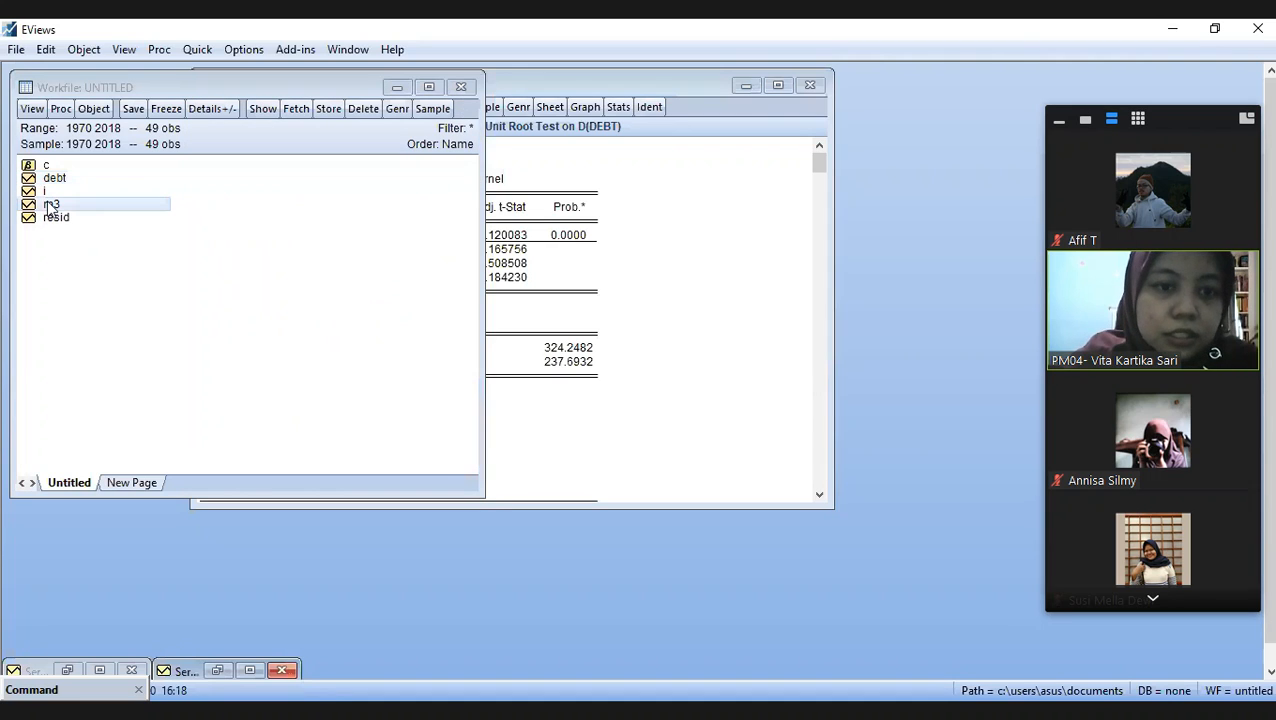
double_click(48, 202)
right_click(49, 205)
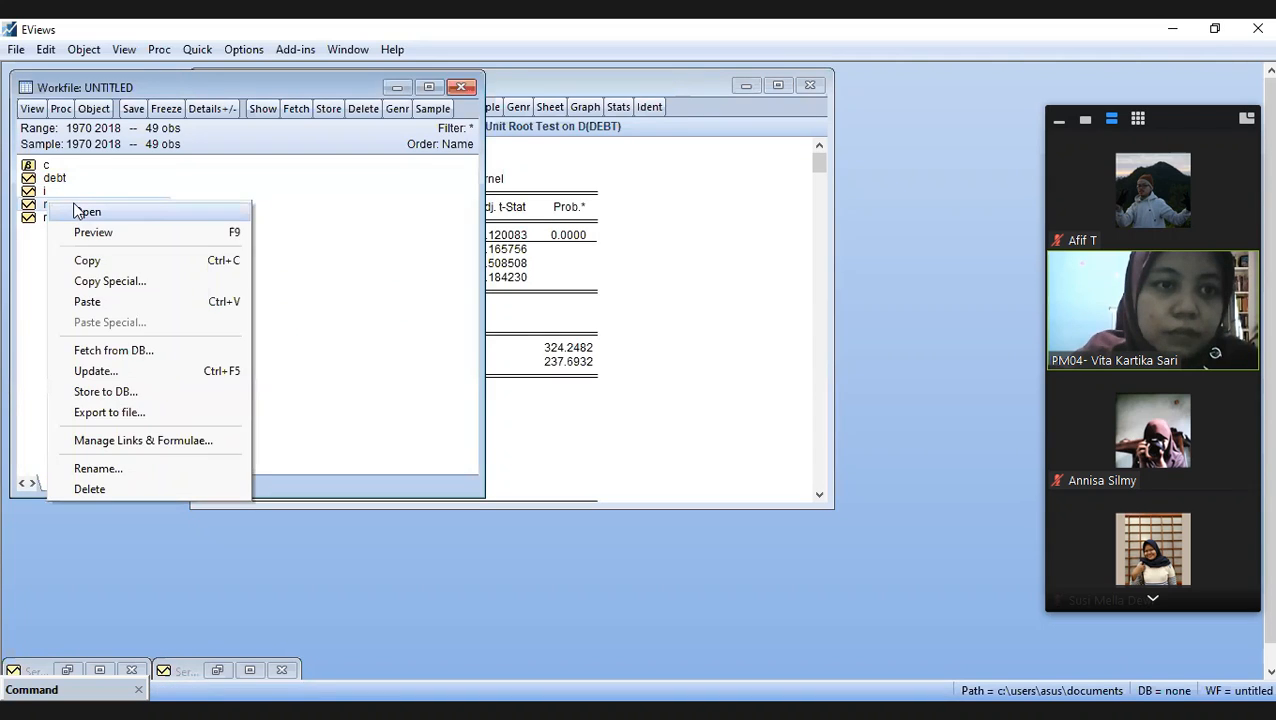
left_click(79, 211)
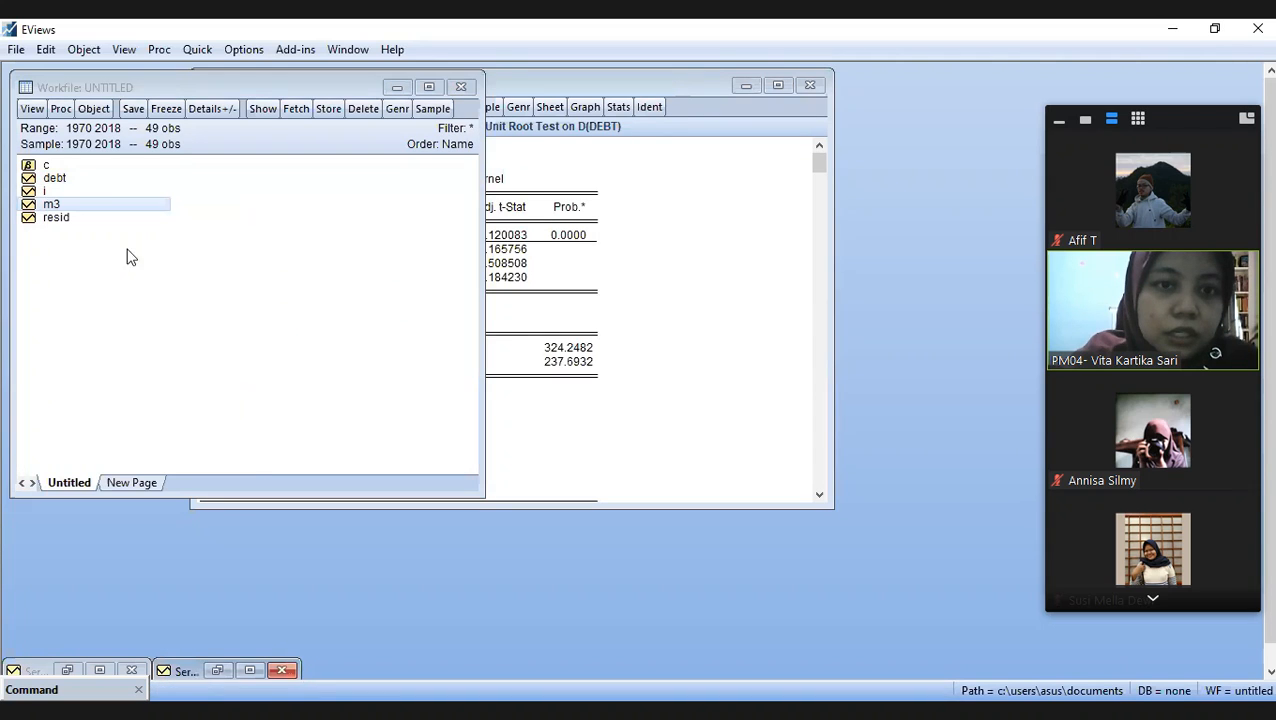
left_click(249, 670)
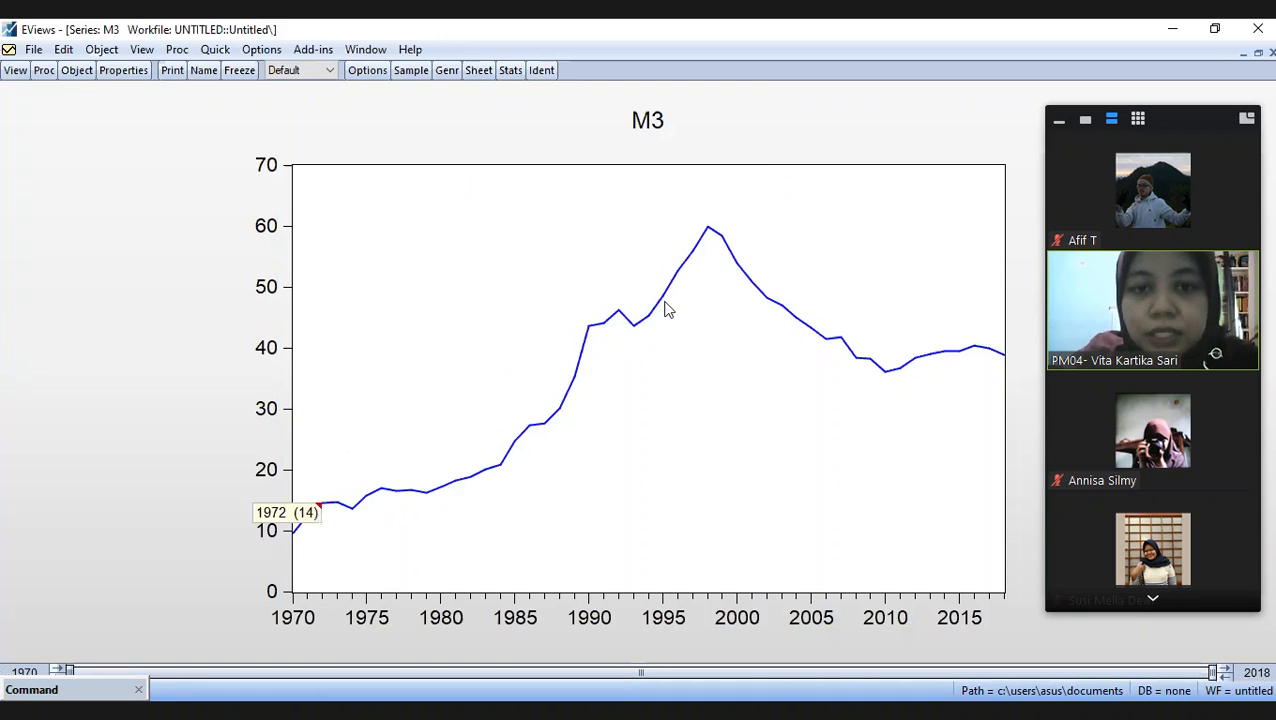
mouse_move(668, 309)
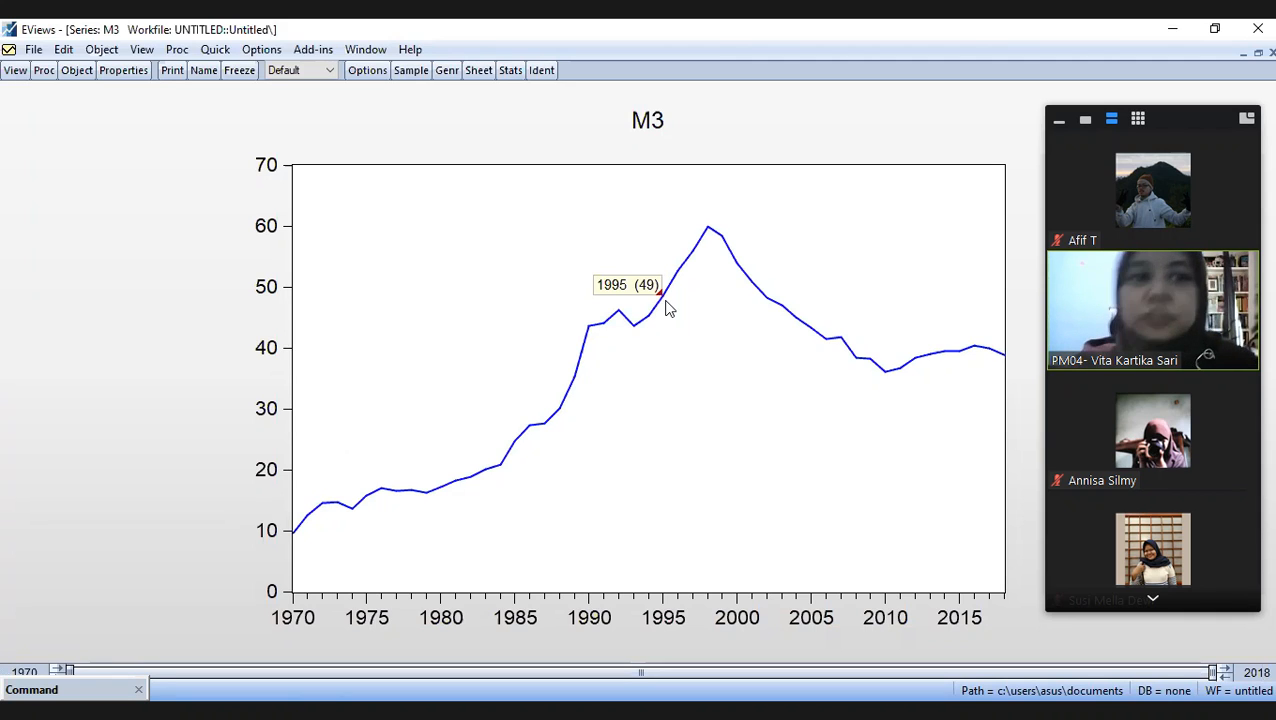
left_click(16, 72)
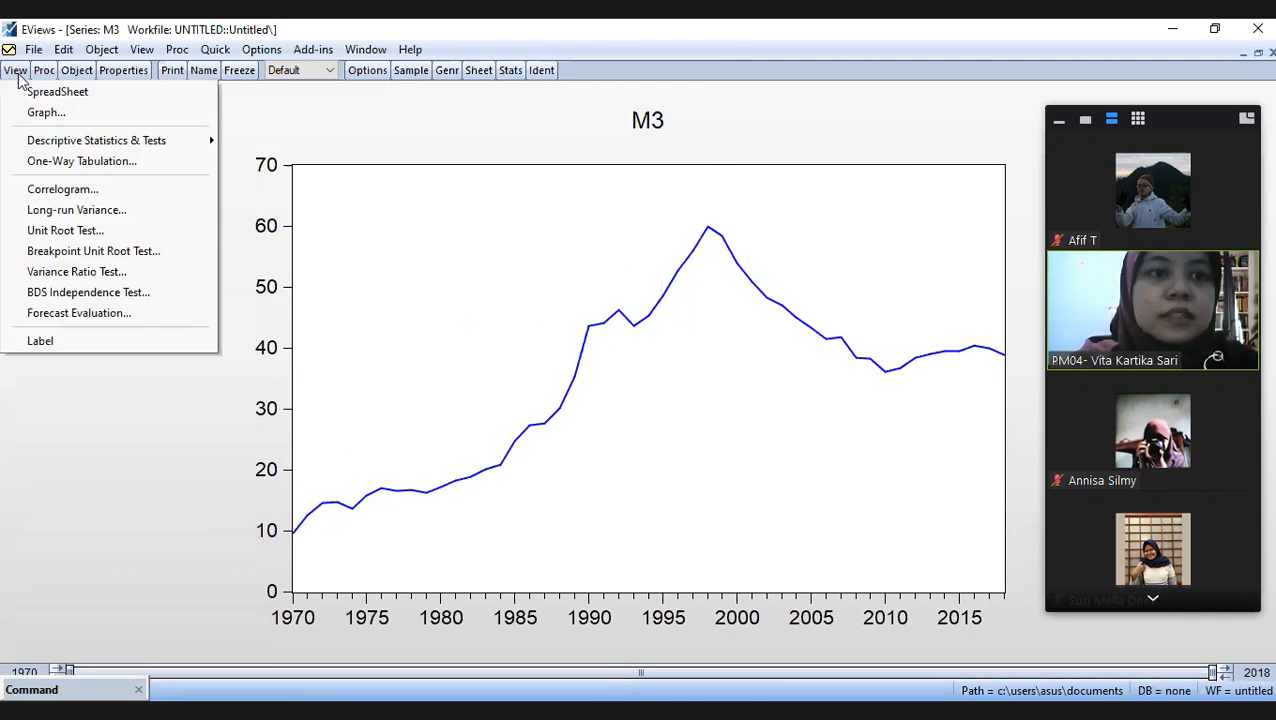
left_click(86, 210)
left_click(852, 235)
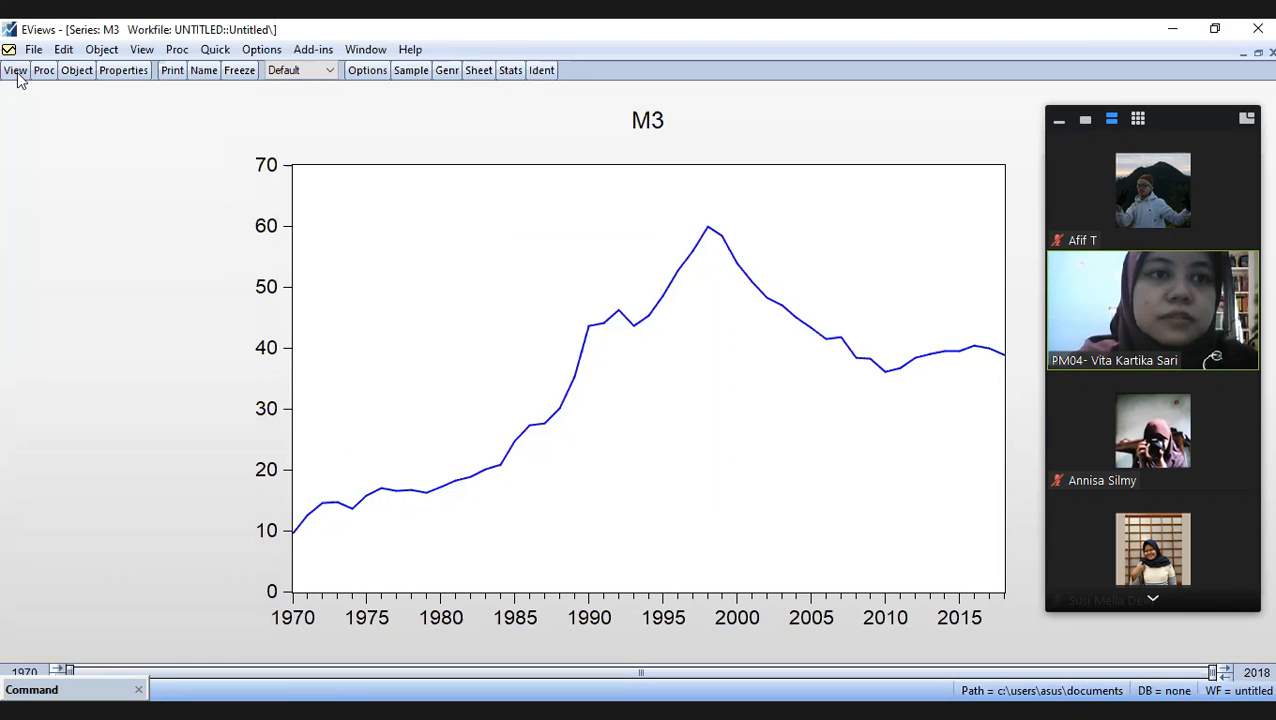
left_click(16, 72)
left_click(85, 213)
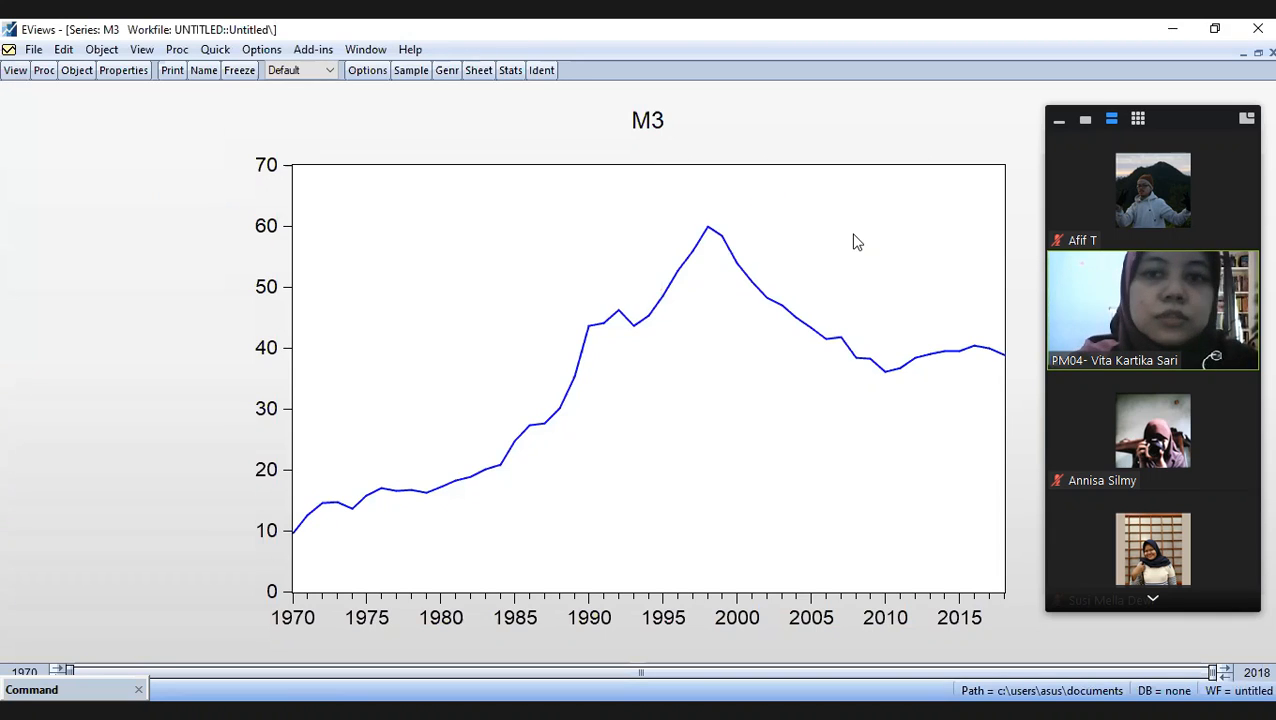
left_click(852, 233)
- Run the Augmented Dickey-Fuller unit root test on M3 at level with trend and intercept, and mark the test statistic row
left_click(16, 72)
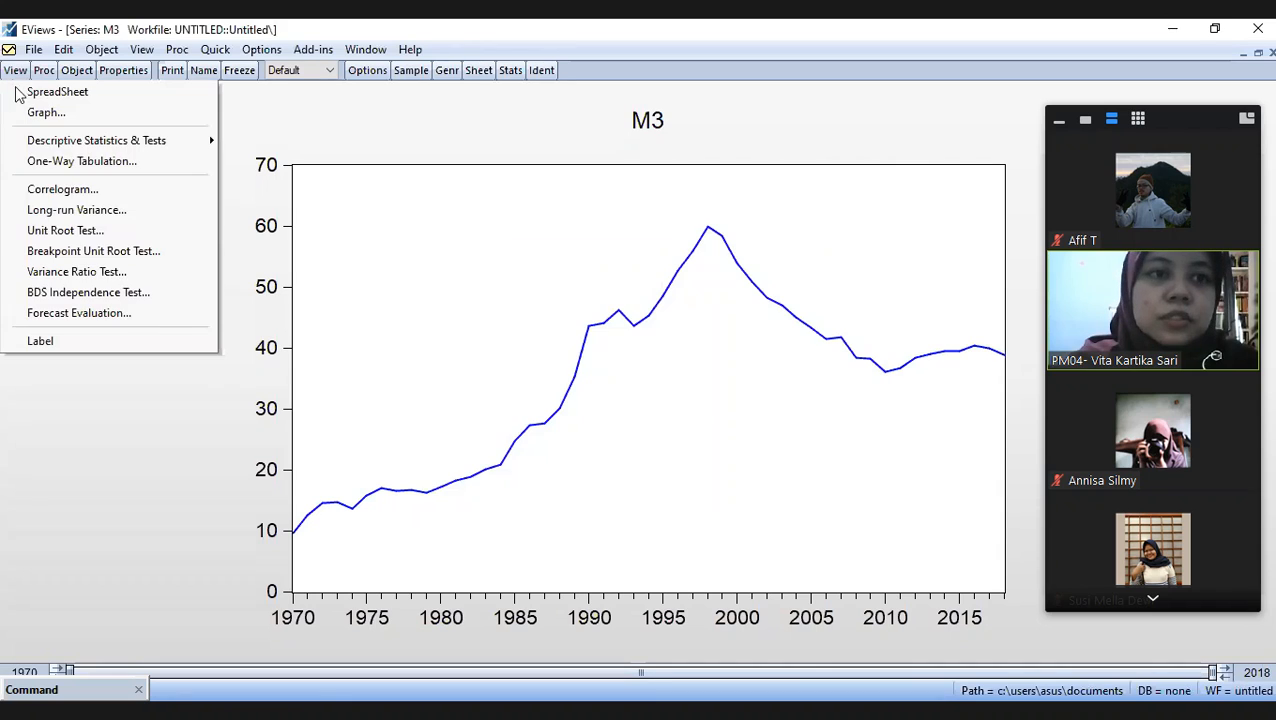
left_click(84, 229)
left_click(527, 276)
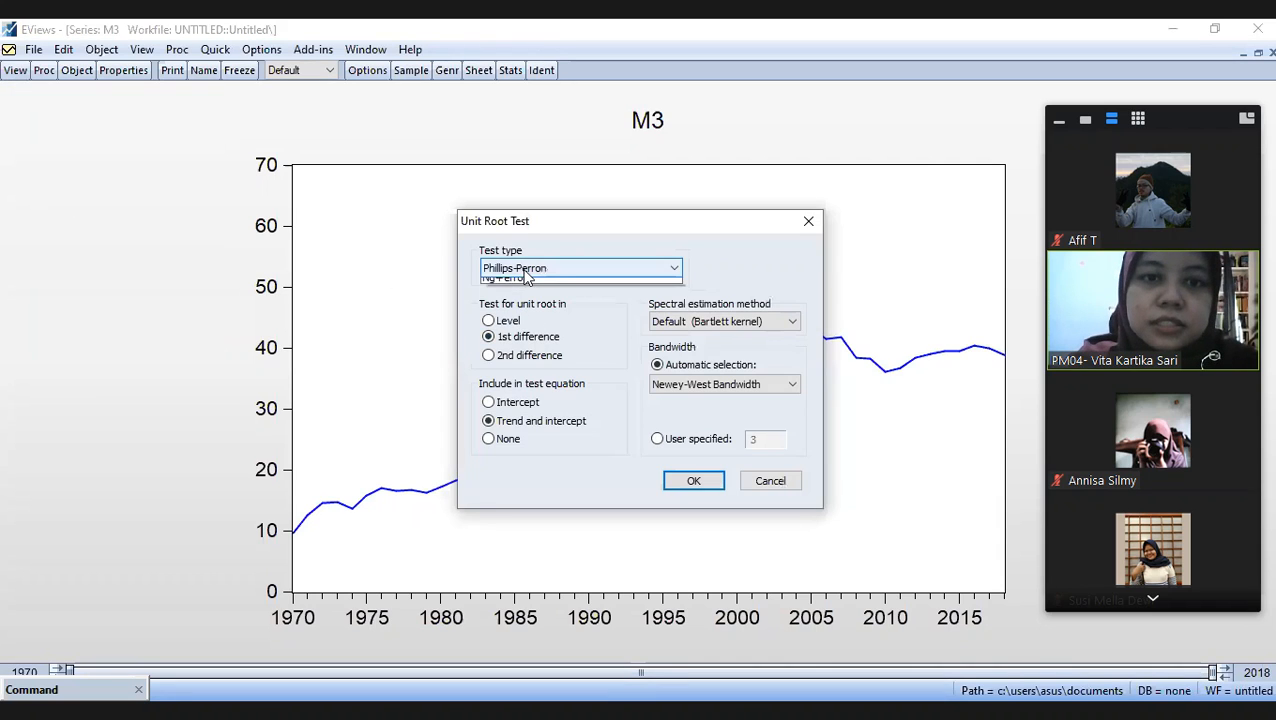
left_click(533, 293)
left_click(535, 272)
left_click(534, 282)
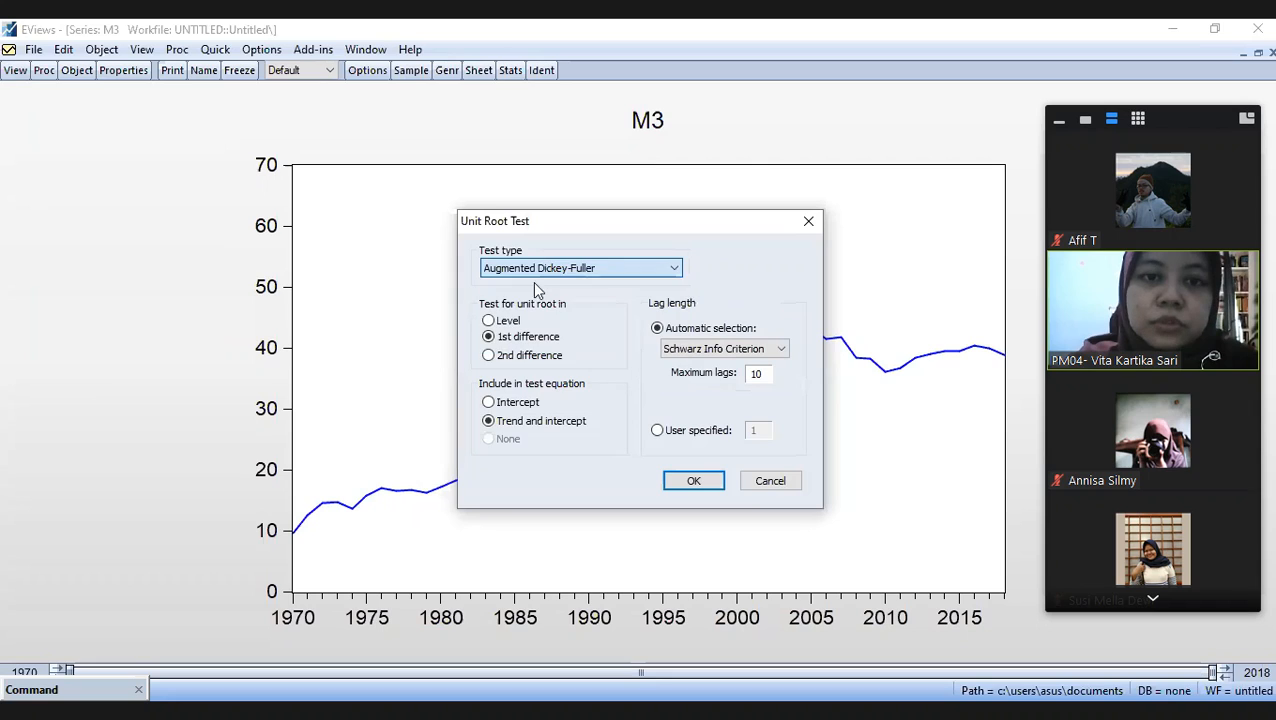
left_click(488, 320)
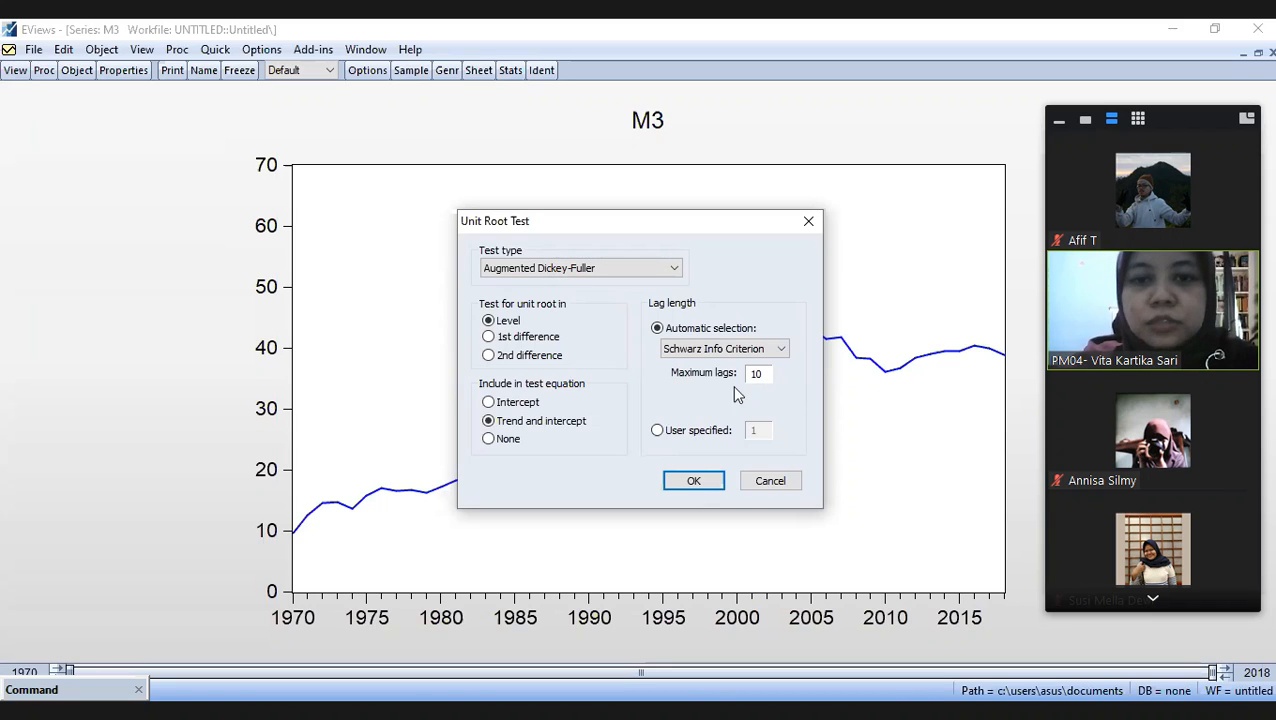
left_click(694, 481)
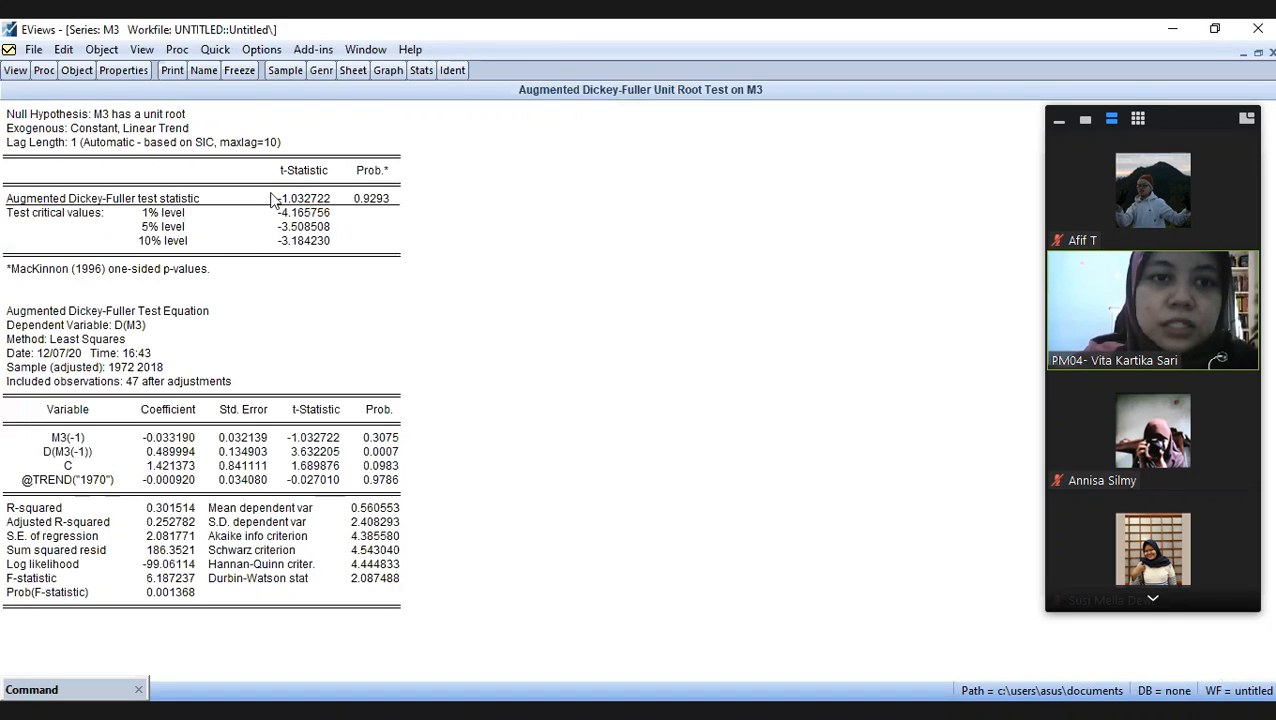
left_click(141, 205)
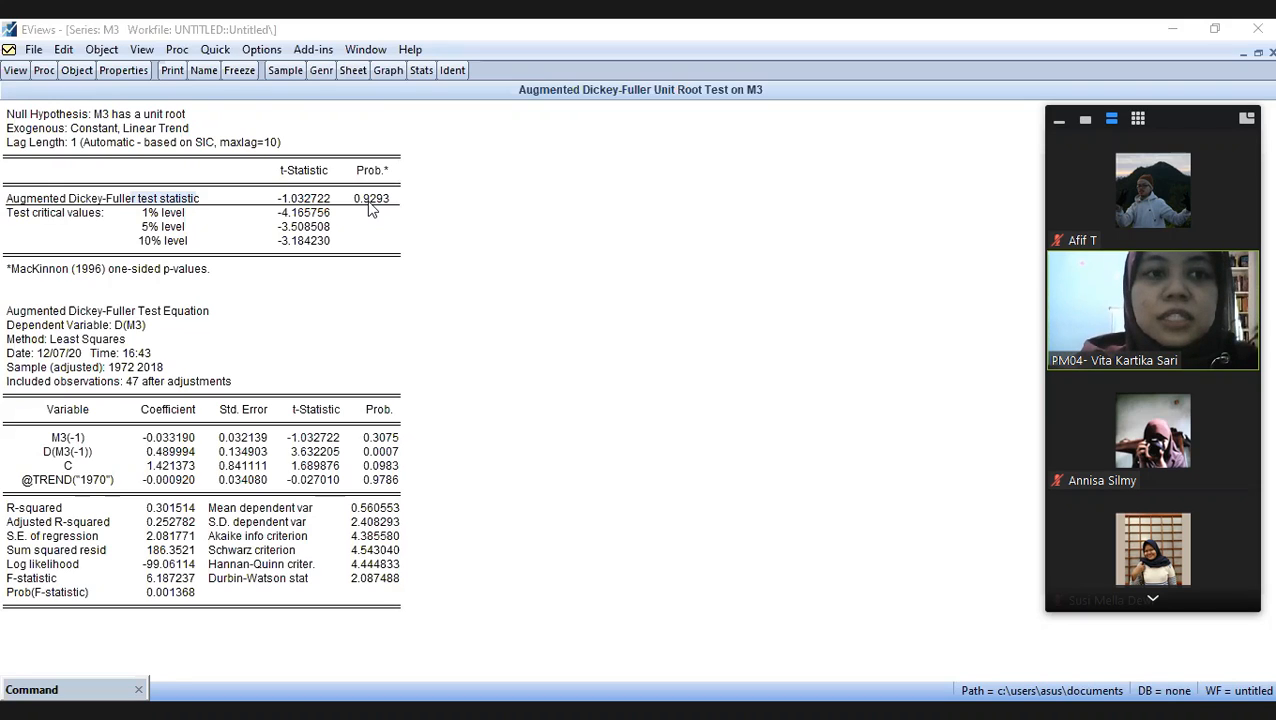
- Run the Augmented Dickey-Fuller unit root test on M3 in 1st difference with trend and intercept
left_click(15, 70)
left_click(63, 227)
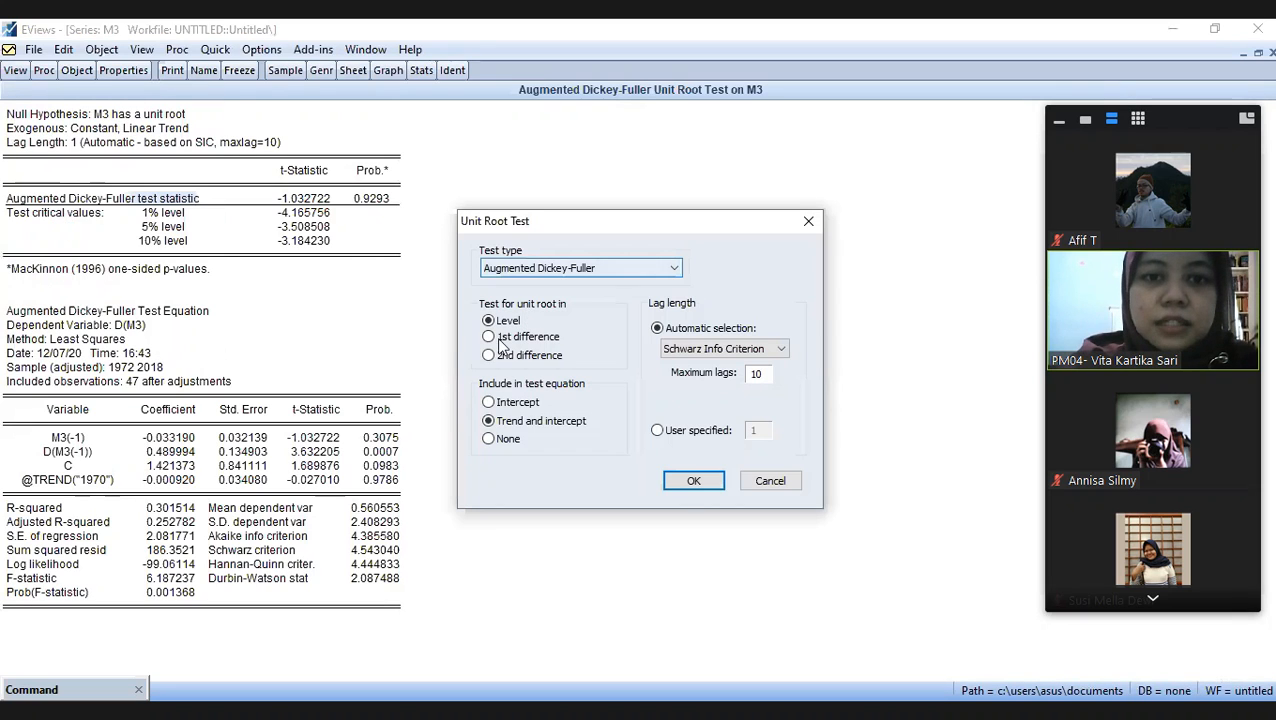
left_click(491, 338)
left_click(693, 482)
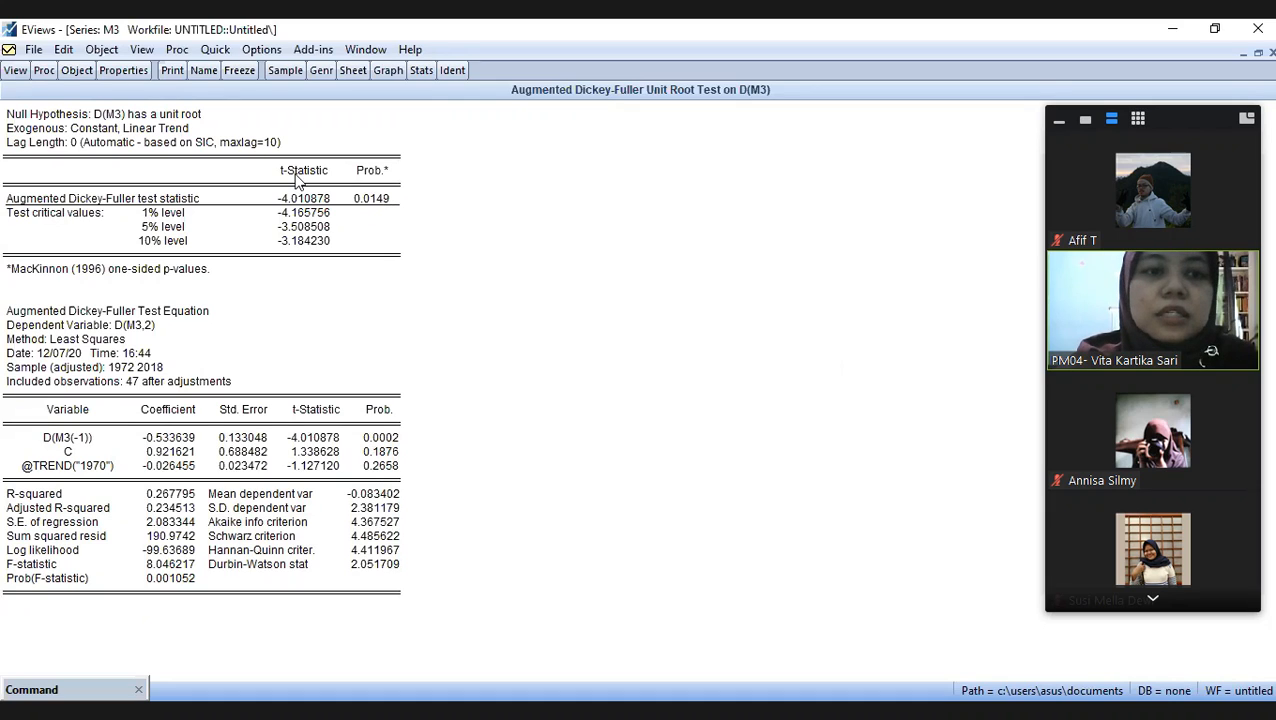
- Show series M3 as a basic Line & Symbol graph of the raw data and examine its trend
left_click(22, 72)
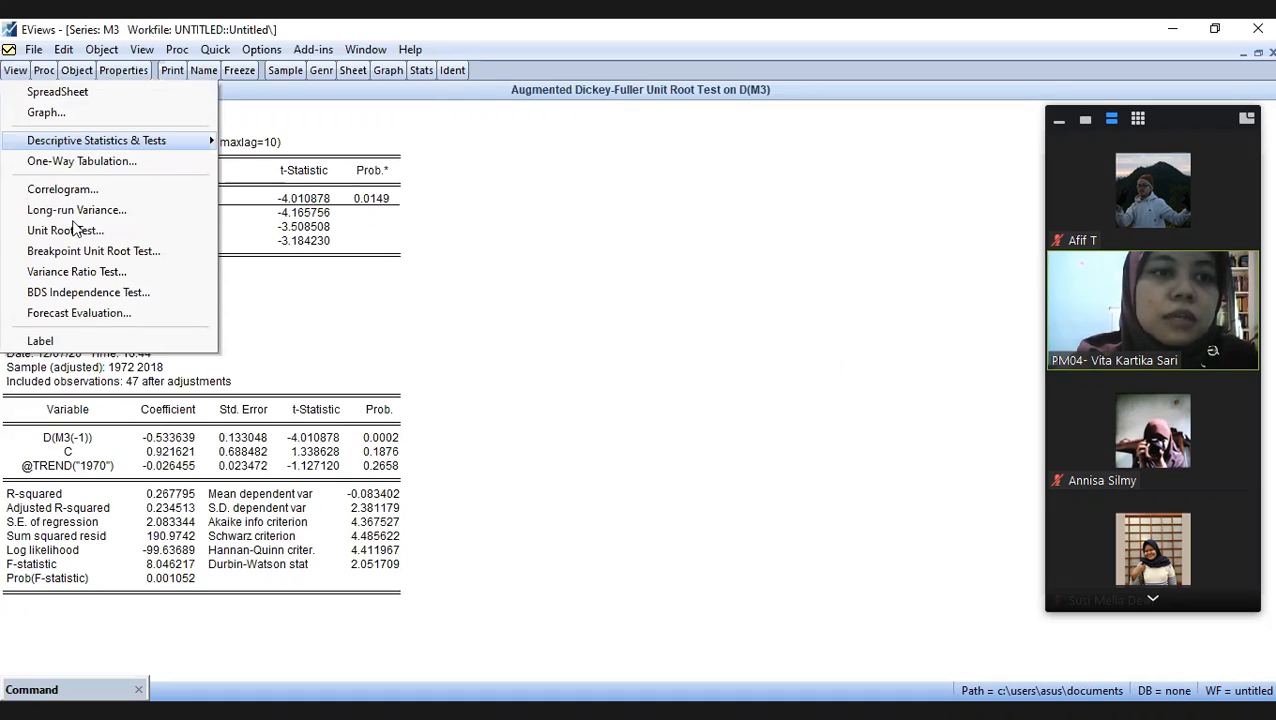
left_click(84, 116)
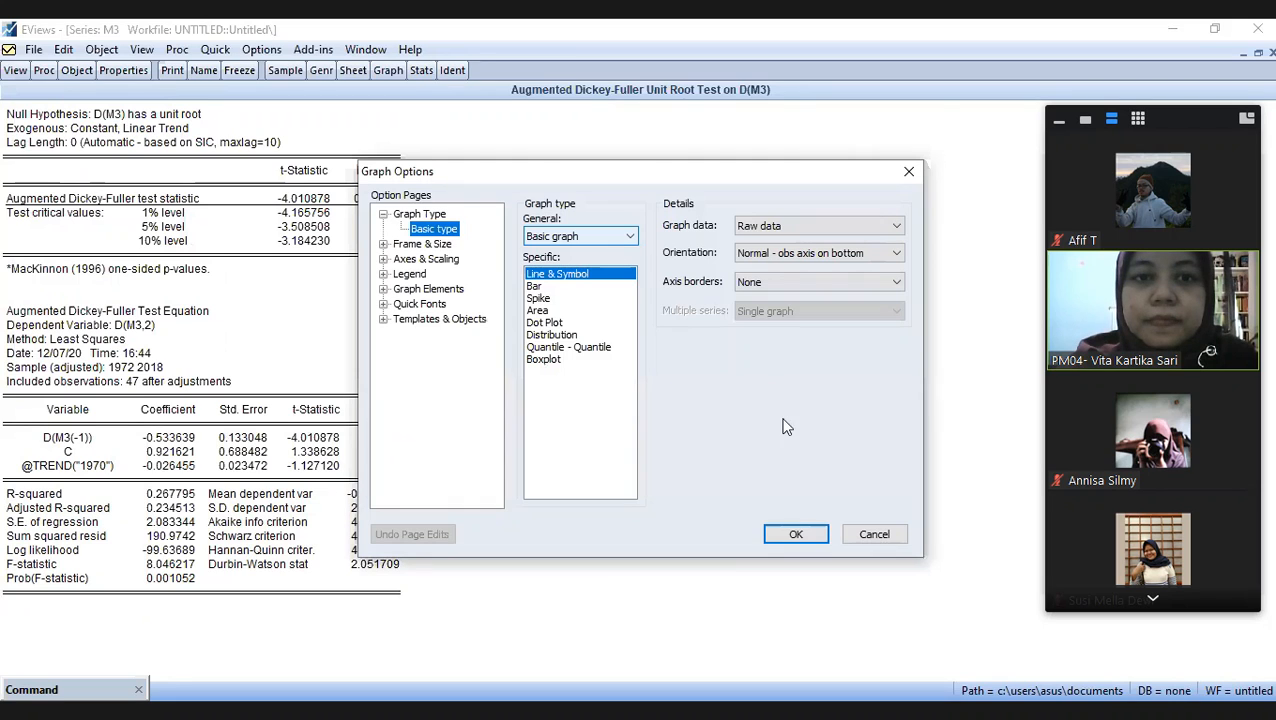
left_click(806, 541)
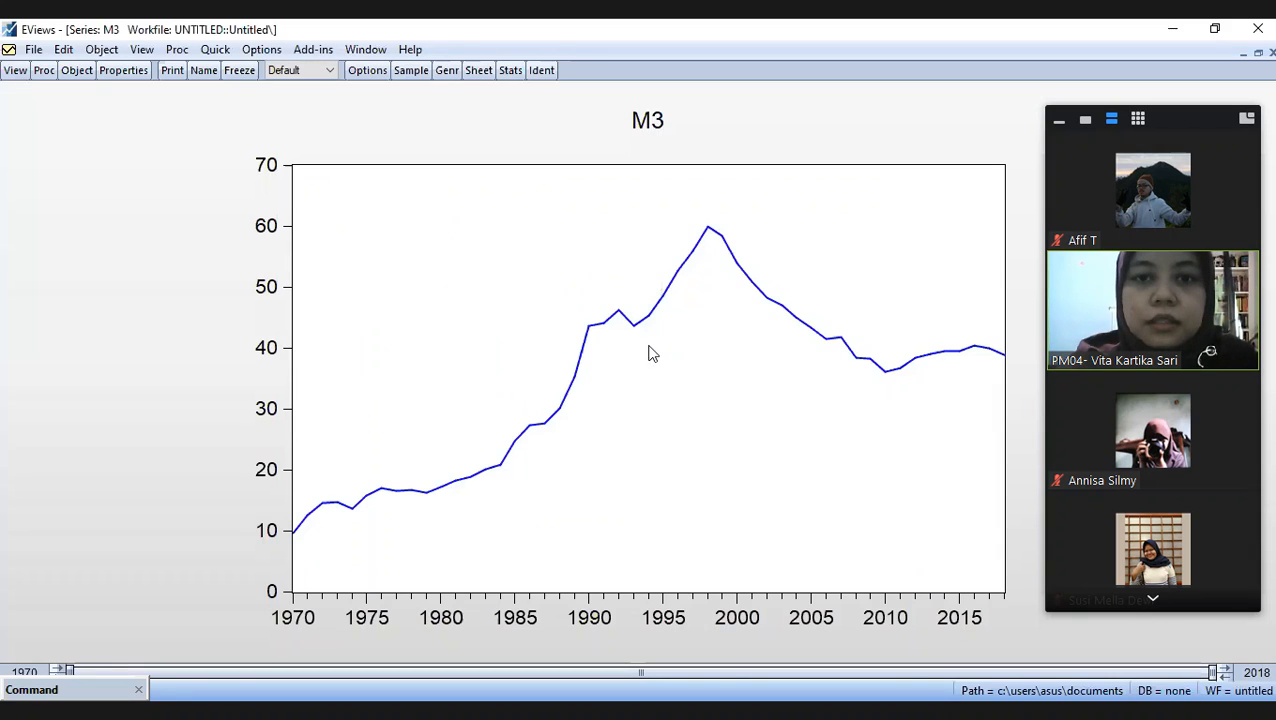
mouse_move(641, 312)
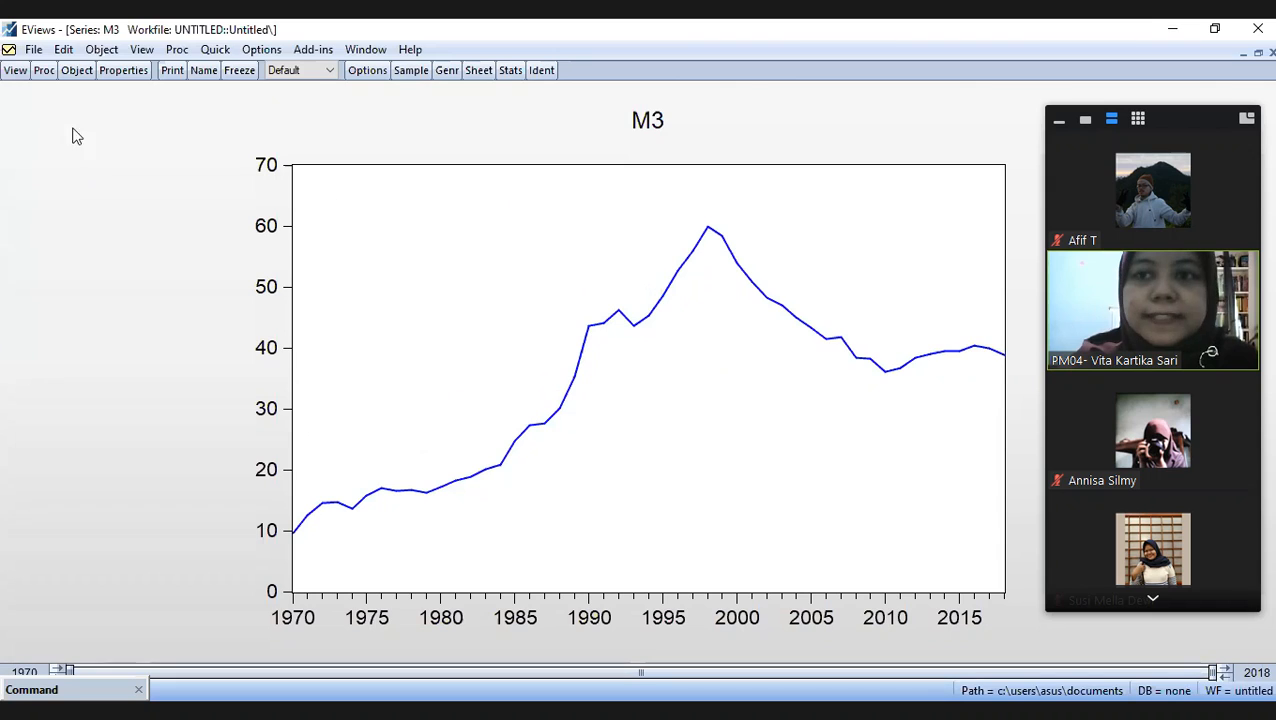
- Run the Phillips-Perron unit root test on M3 at level with trend and intercept
left_click(16, 71)
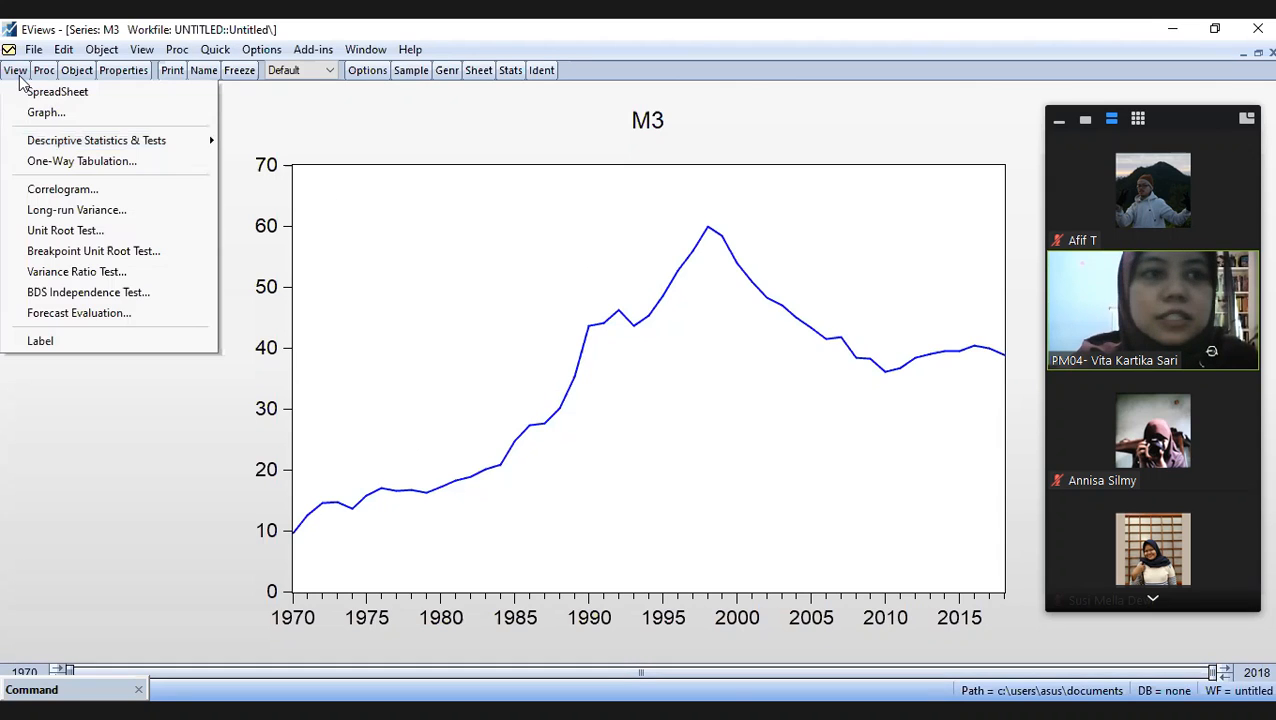
left_click(95, 245)
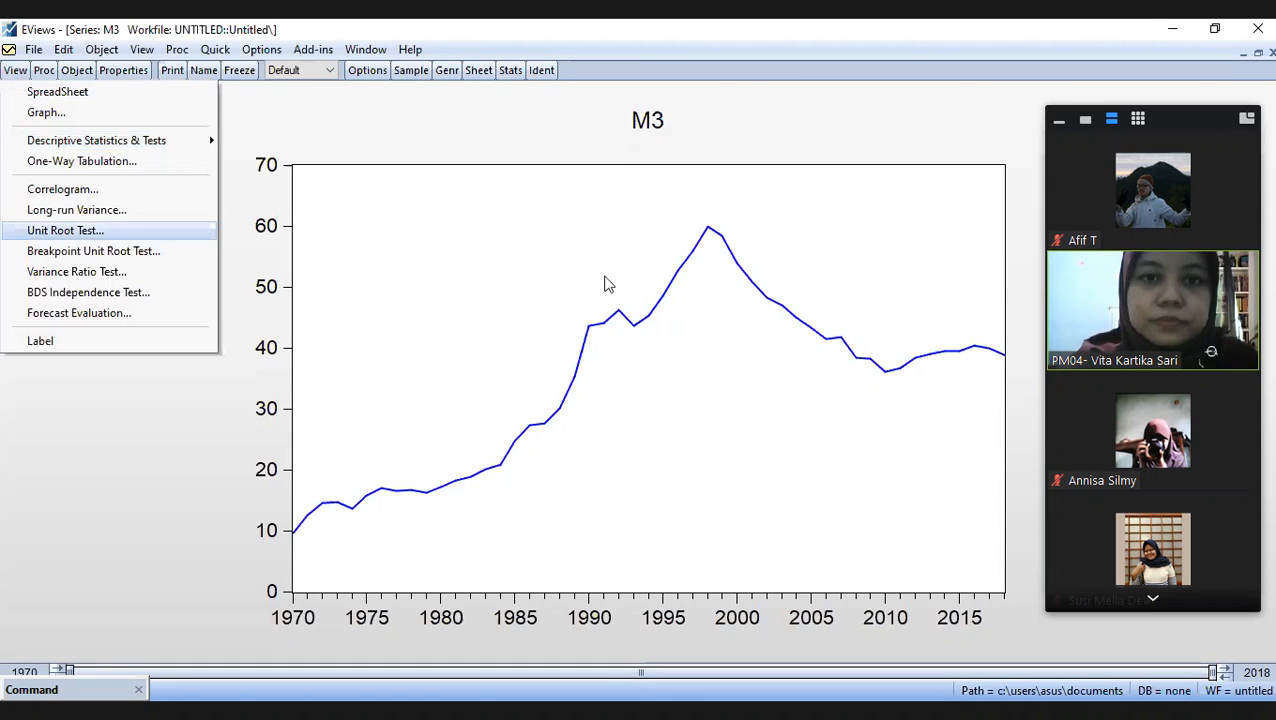
left_click(575, 267)
left_click(500, 311)
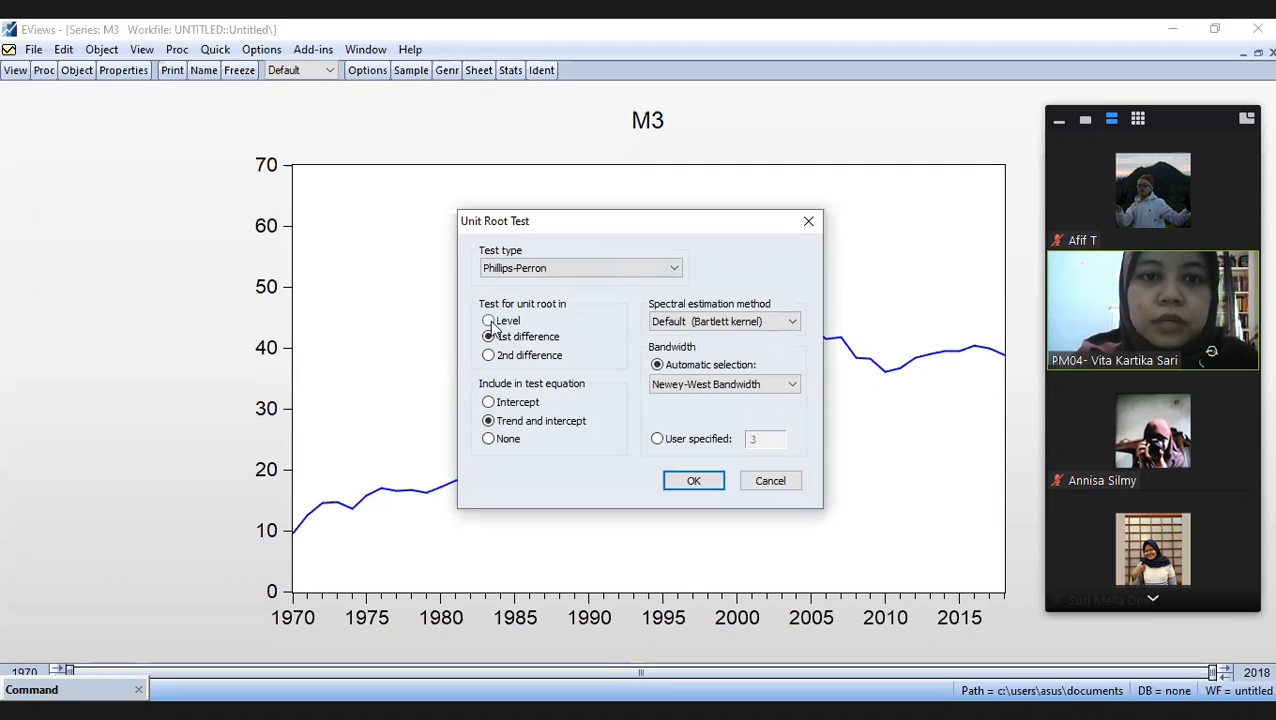
left_click(489, 321)
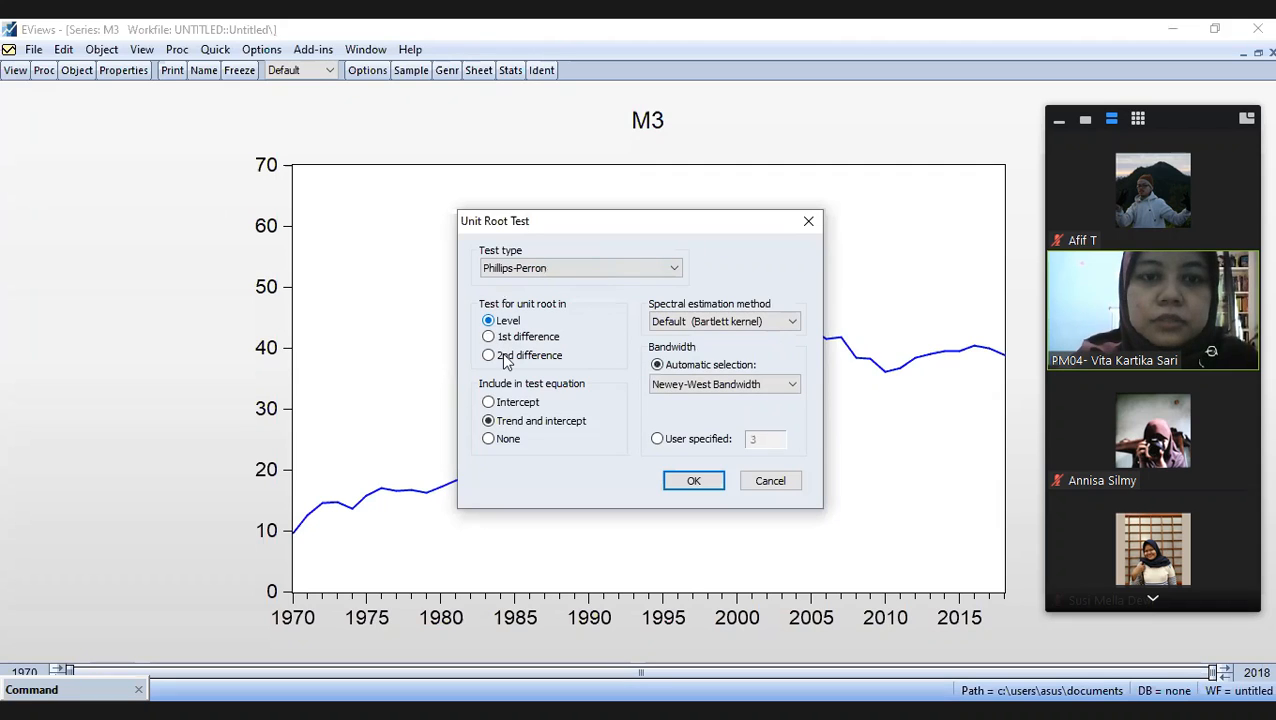
left_click(694, 481)
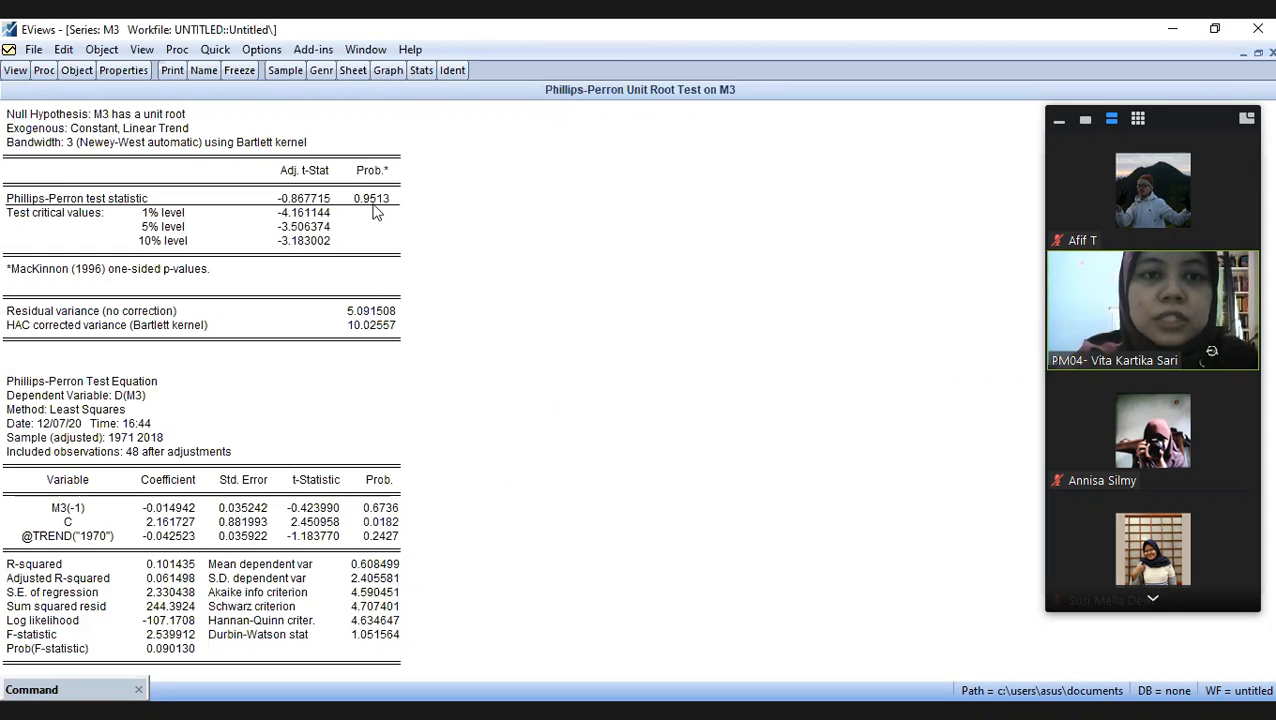
- Run the Phillips-Perron unit root test on M3 in 1st difference with trend and intercept
left_click(16, 72)
left_click(84, 230)
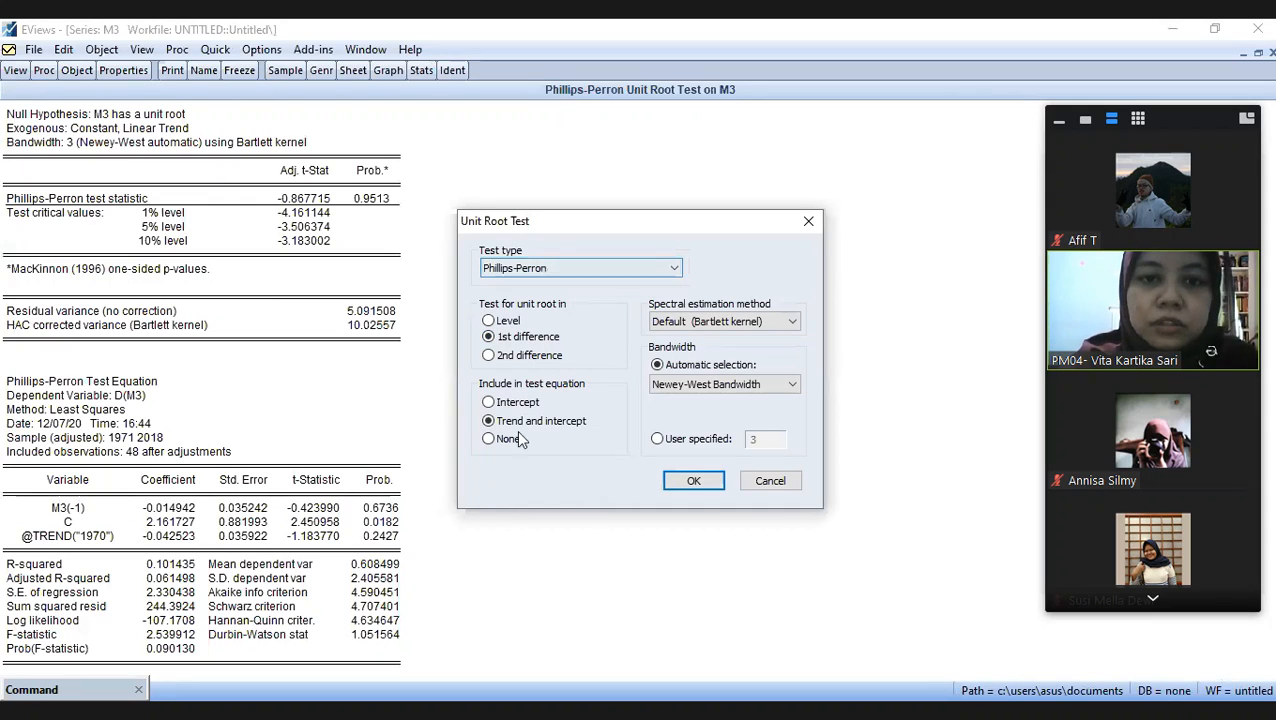
left_click(676, 480)
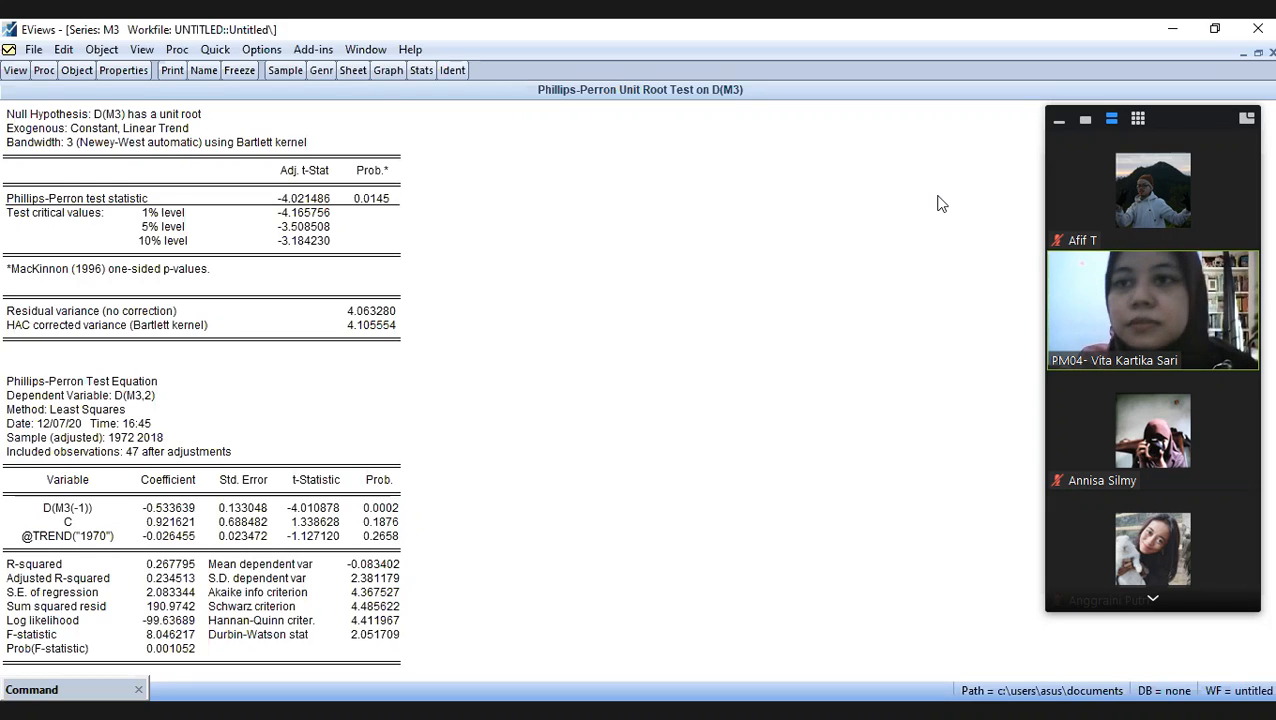
- Minimize the M3 series window and open debt, i and m3 from the workfile together as a group
left_click(1243, 54)
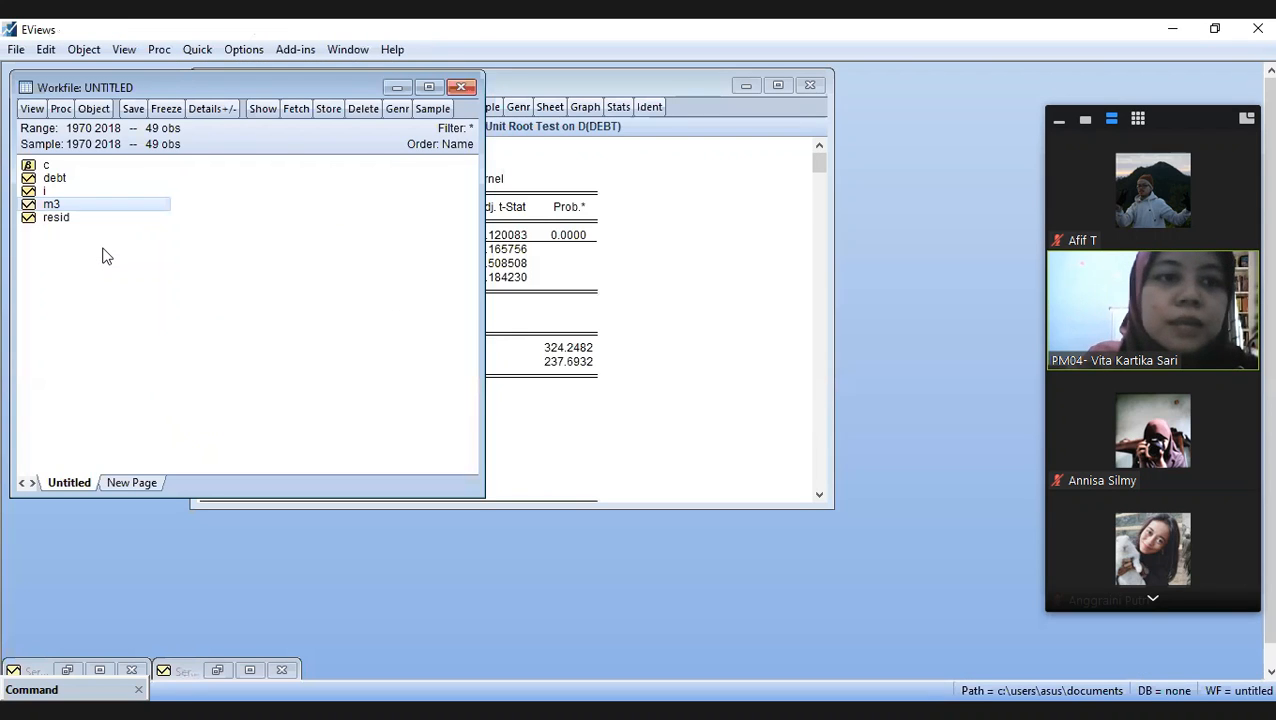
left_click(107, 256)
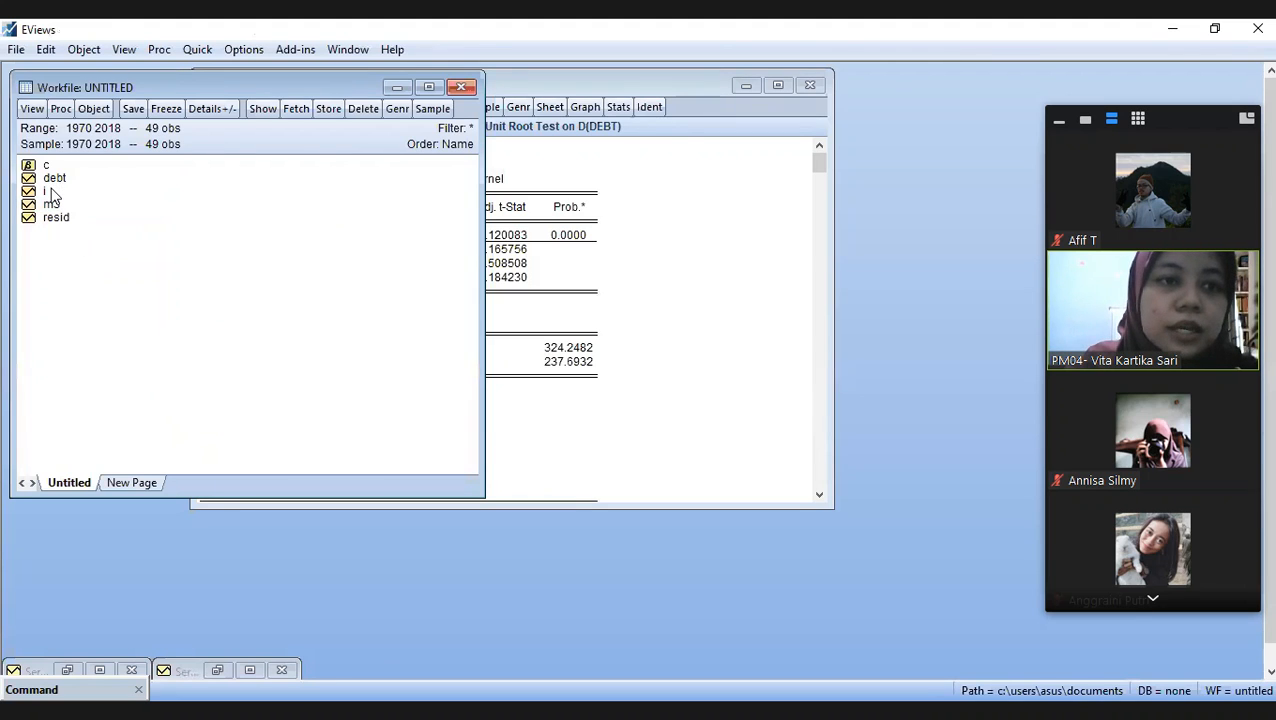
left_click_drag(56, 180, 70, 191)
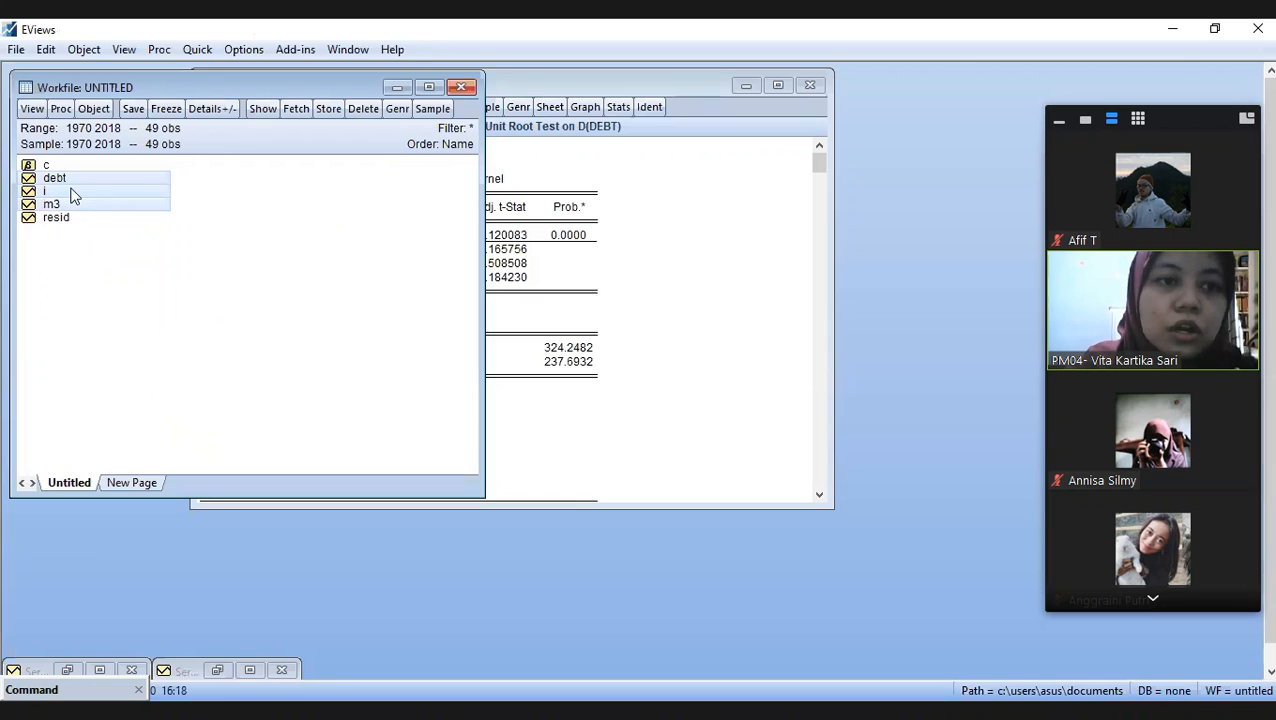
right_click(71, 194)
mouse_move(250, 206)
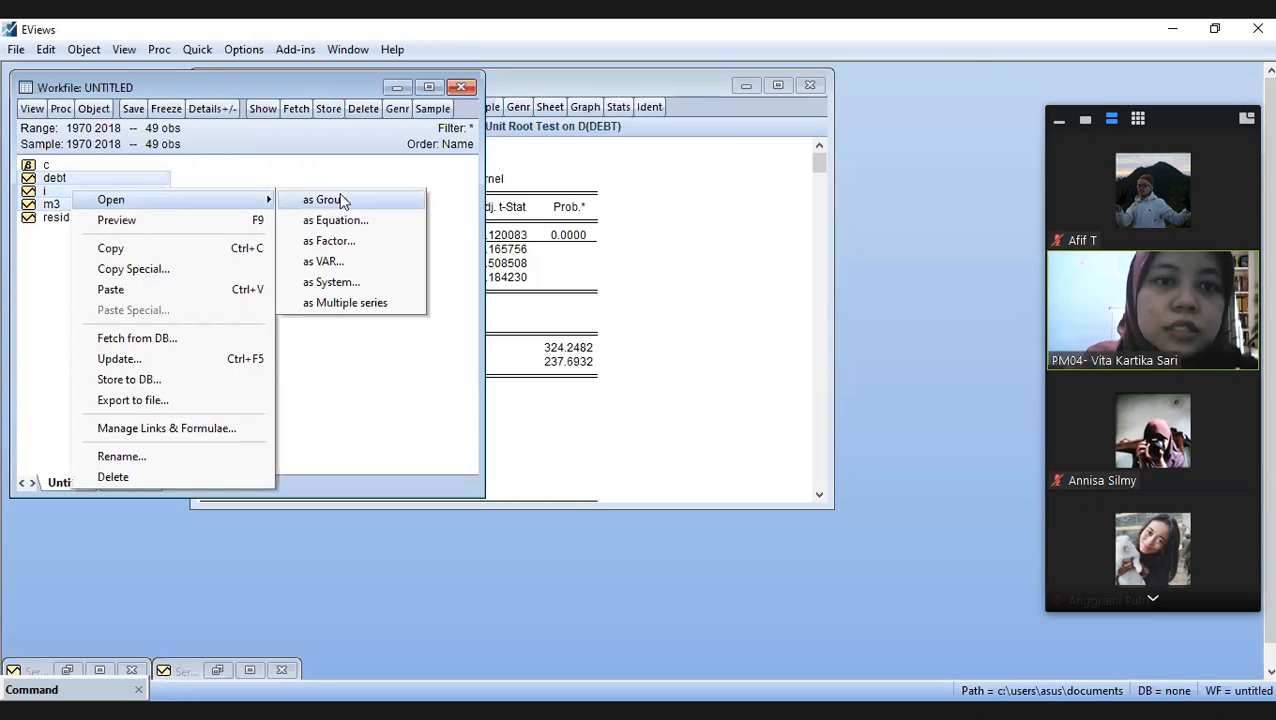
left_click(355, 205)
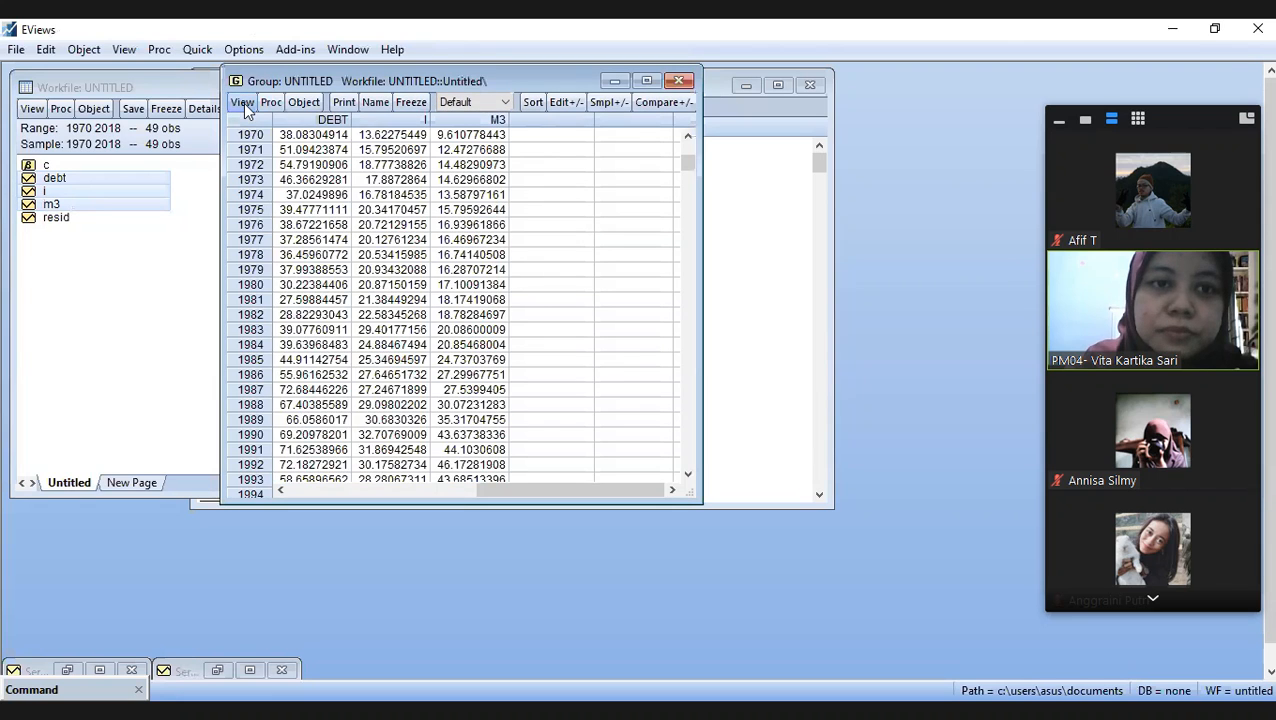
- Run the Summary group unit root test at level with individual intercept and trend, and mark the PP - Fisher Chi-square row
left_click(243, 103)
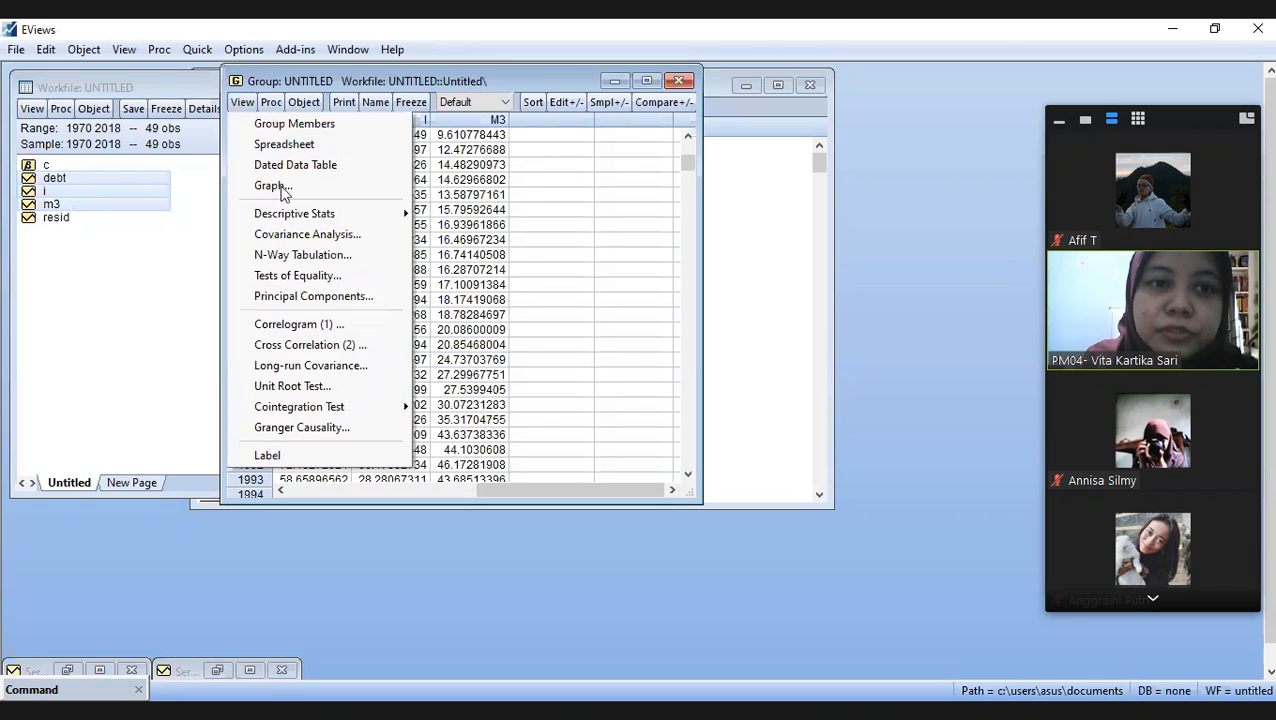
left_click(322, 386)
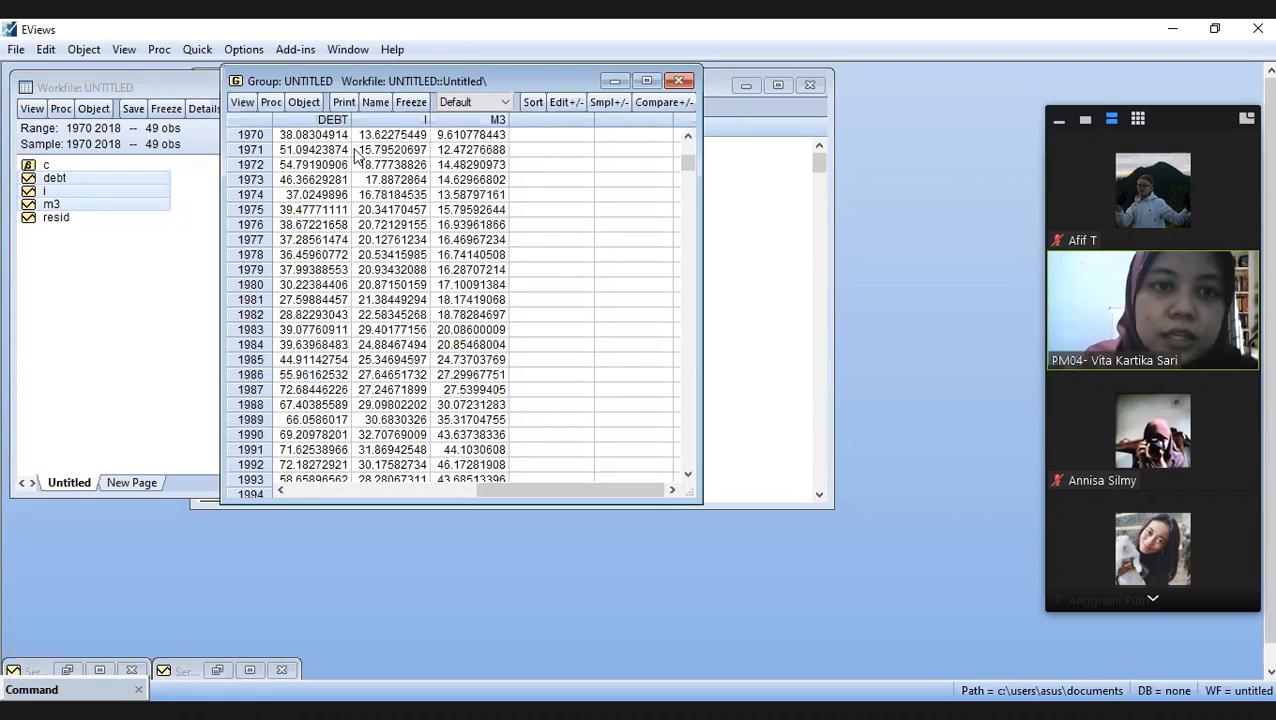
left_click(372, 172)
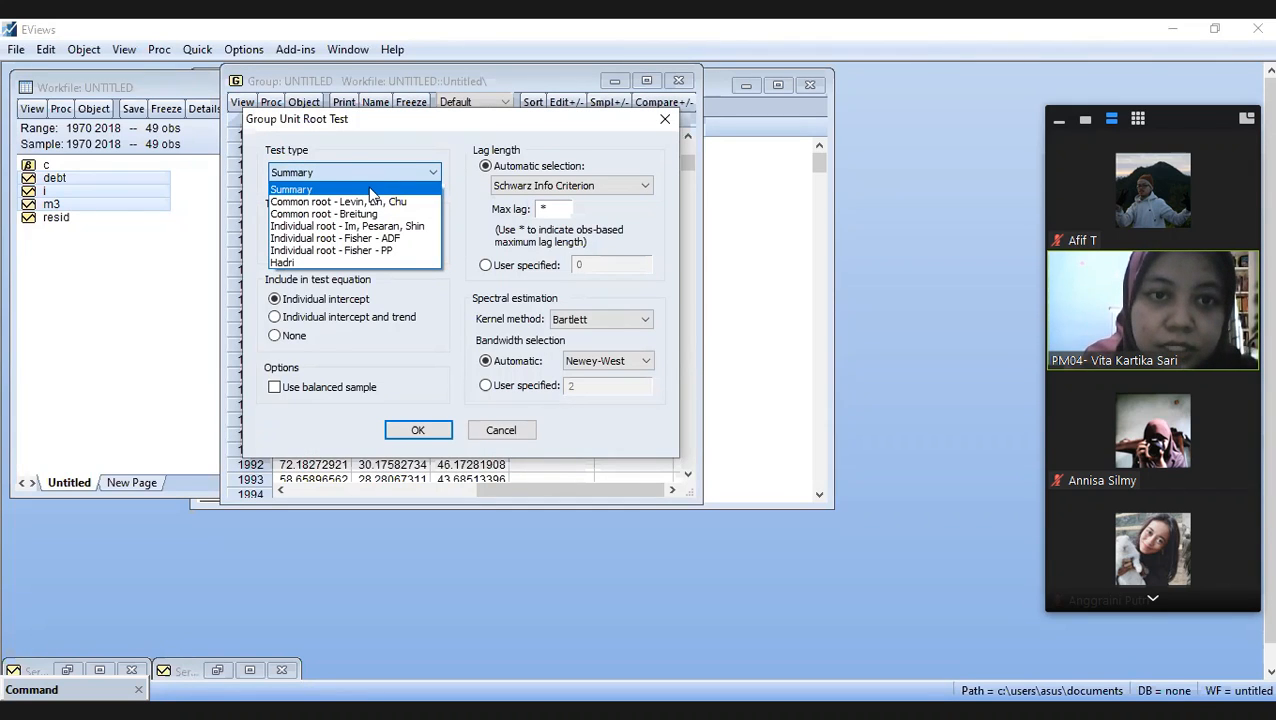
left_click(370, 189)
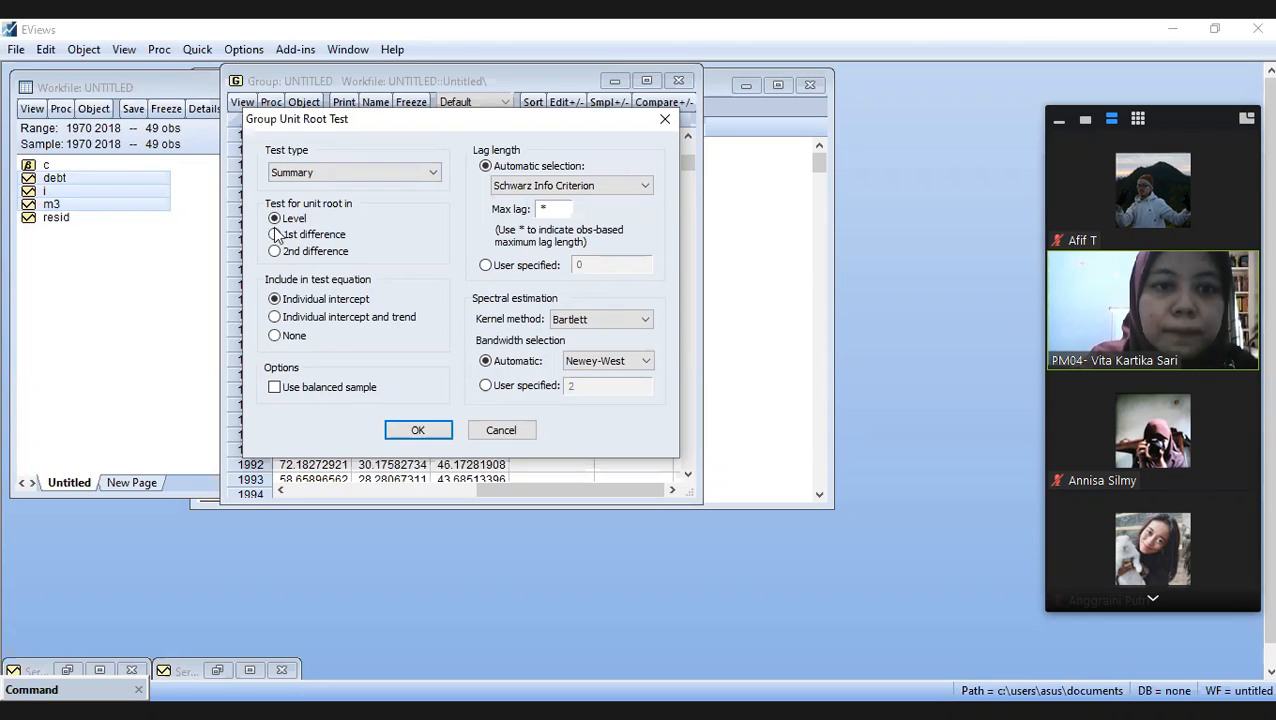
left_click(275, 318)
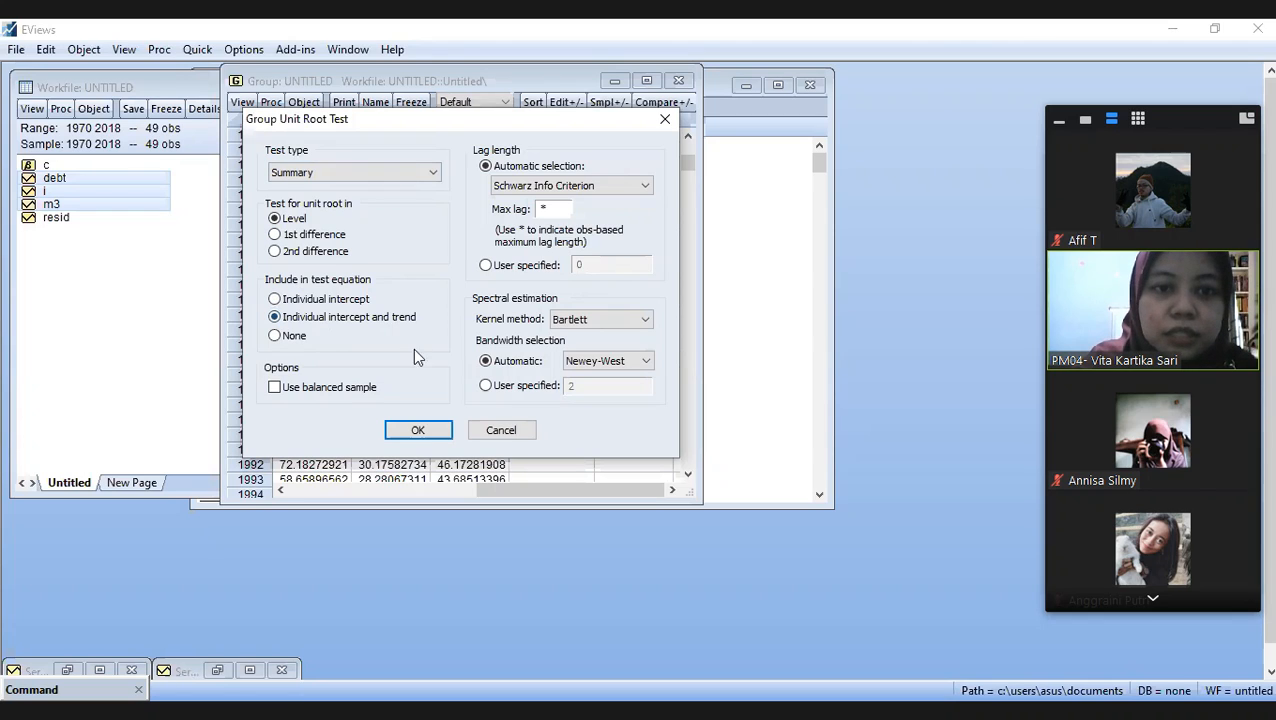
left_click(418, 432)
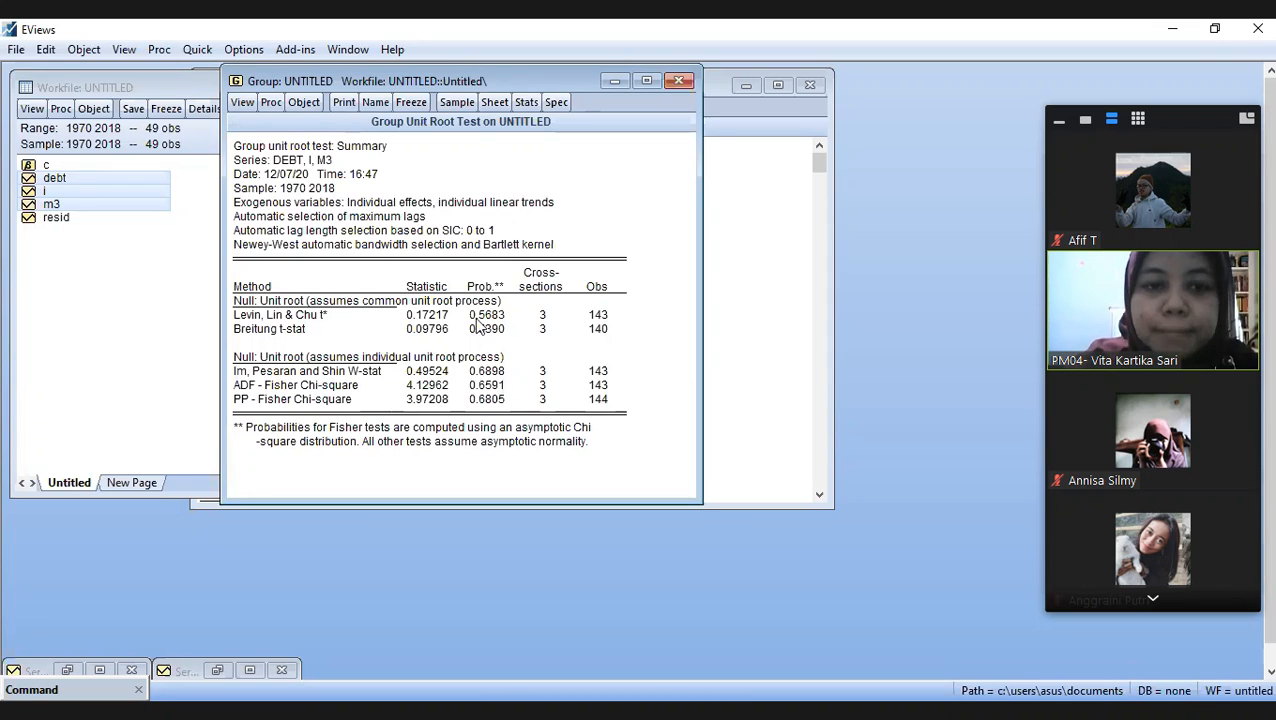
left_click(254, 386)
left_click(240, 404)
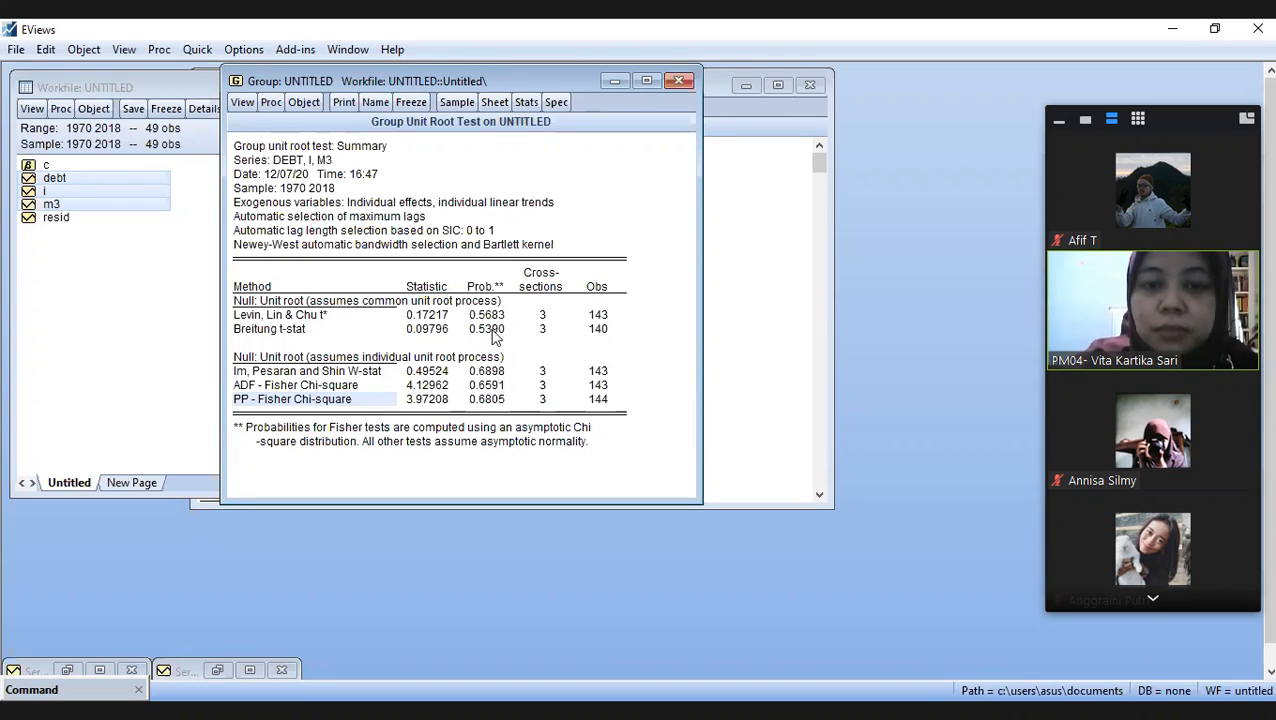
- Run the Summary group unit root test in 1st difference with individual intercept and trend
left_click(240, 103)
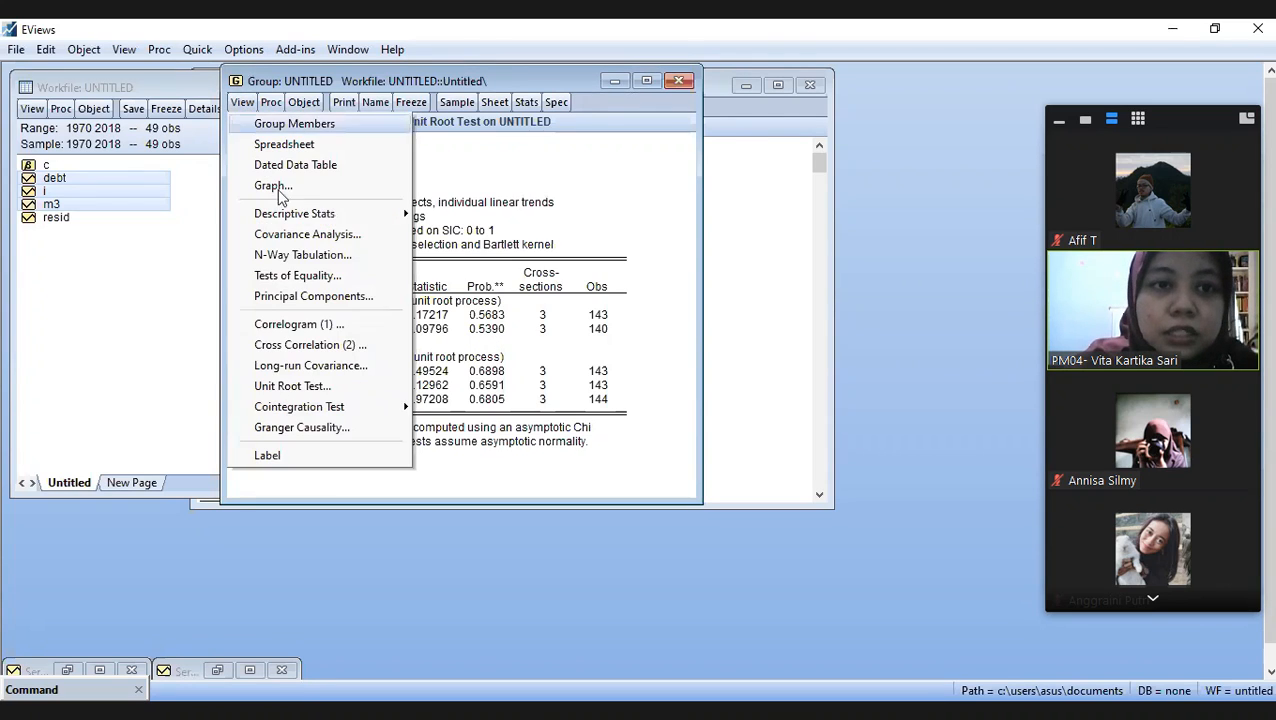
left_click(307, 385)
left_click(300, 236)
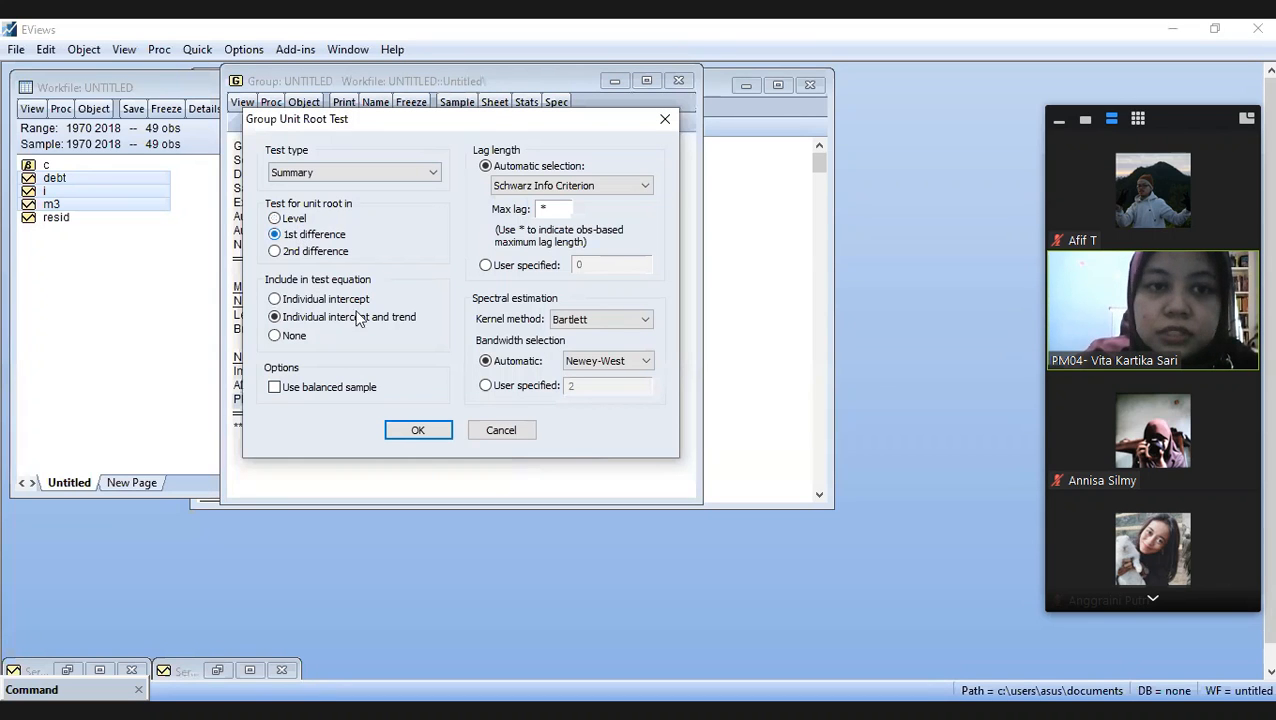
left_click(418, 430)
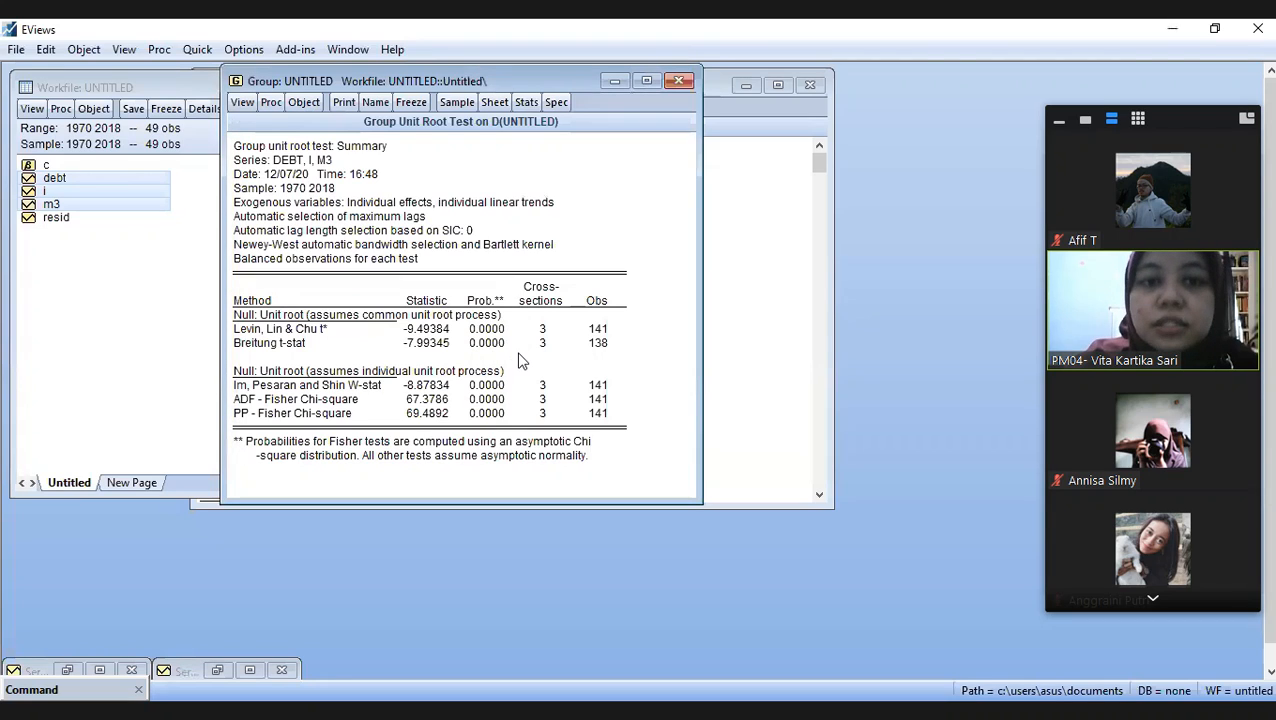
- Examine the first-difference group test's probabilities for each method, and mark the line listing the tested series
left_click(487, 332)
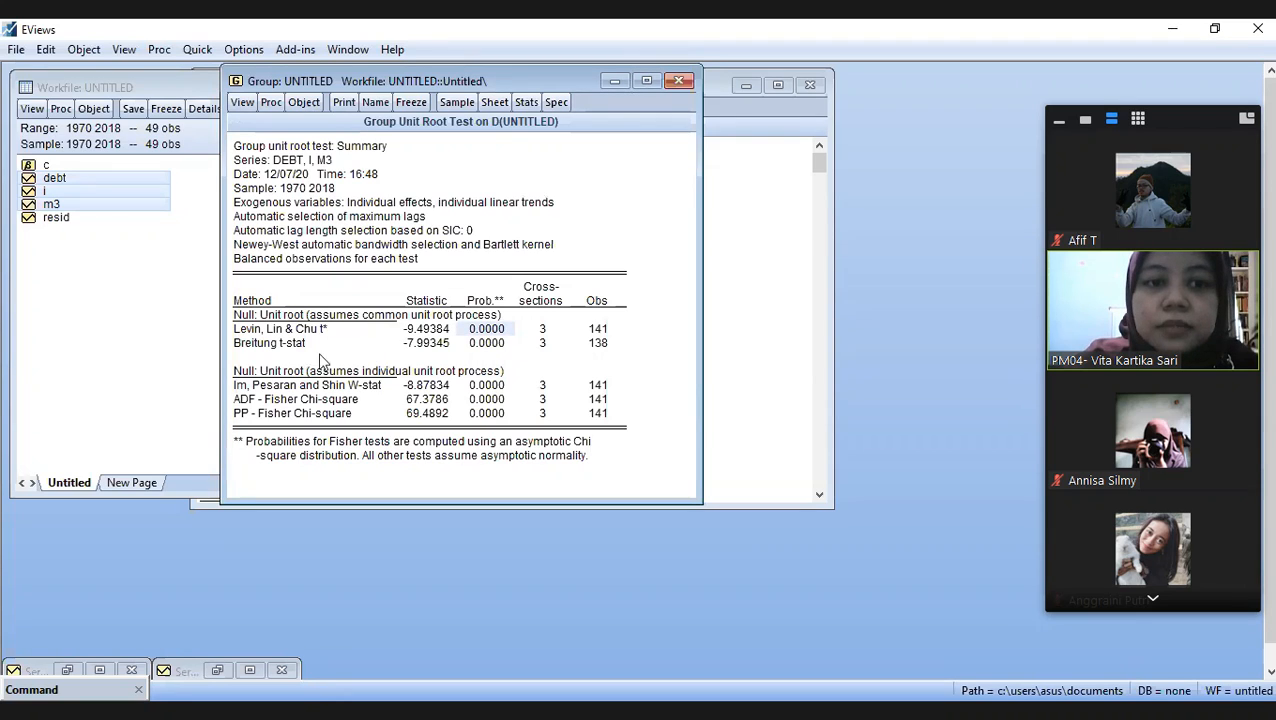
left_click(490, 346)
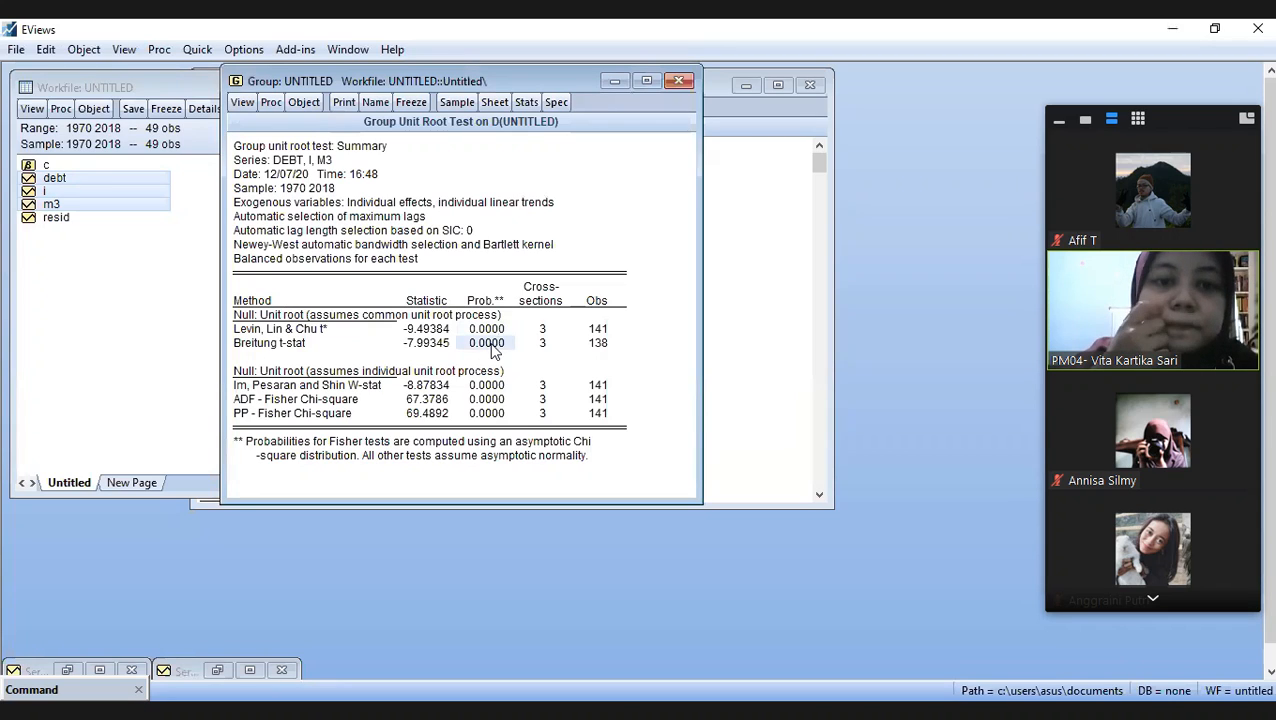
left_click(486, 400)
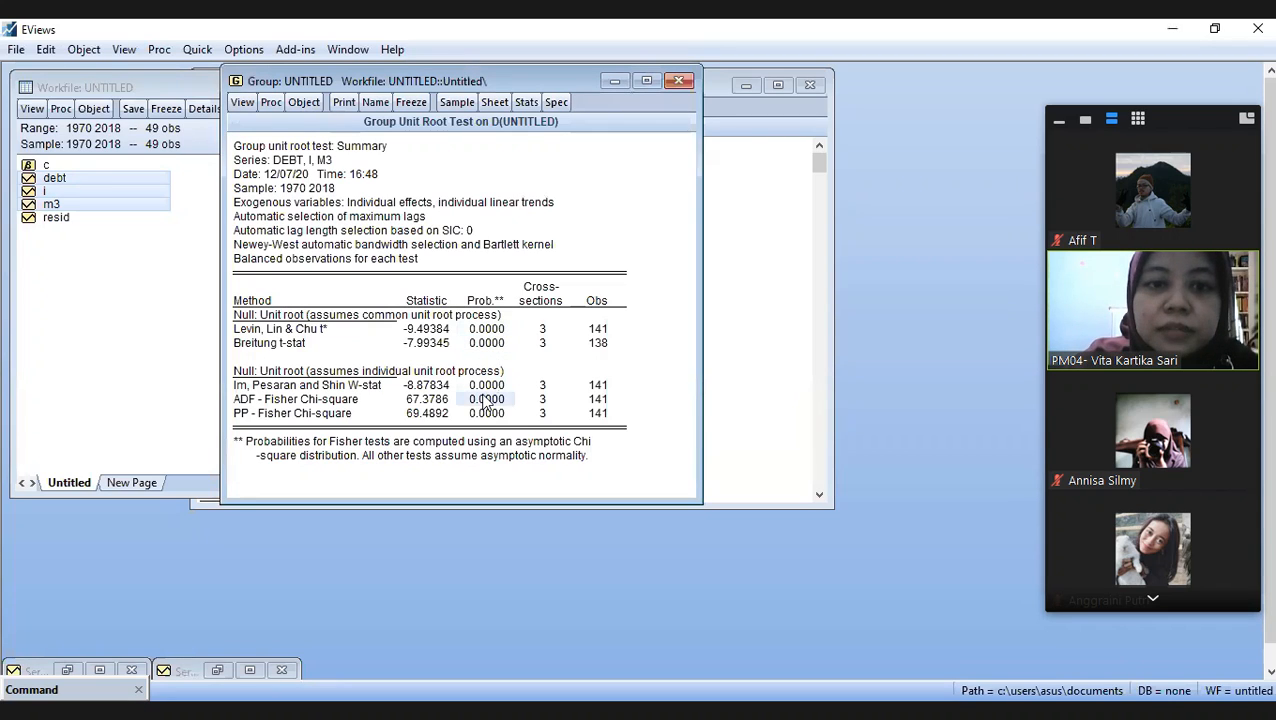
left_click(487, 415)
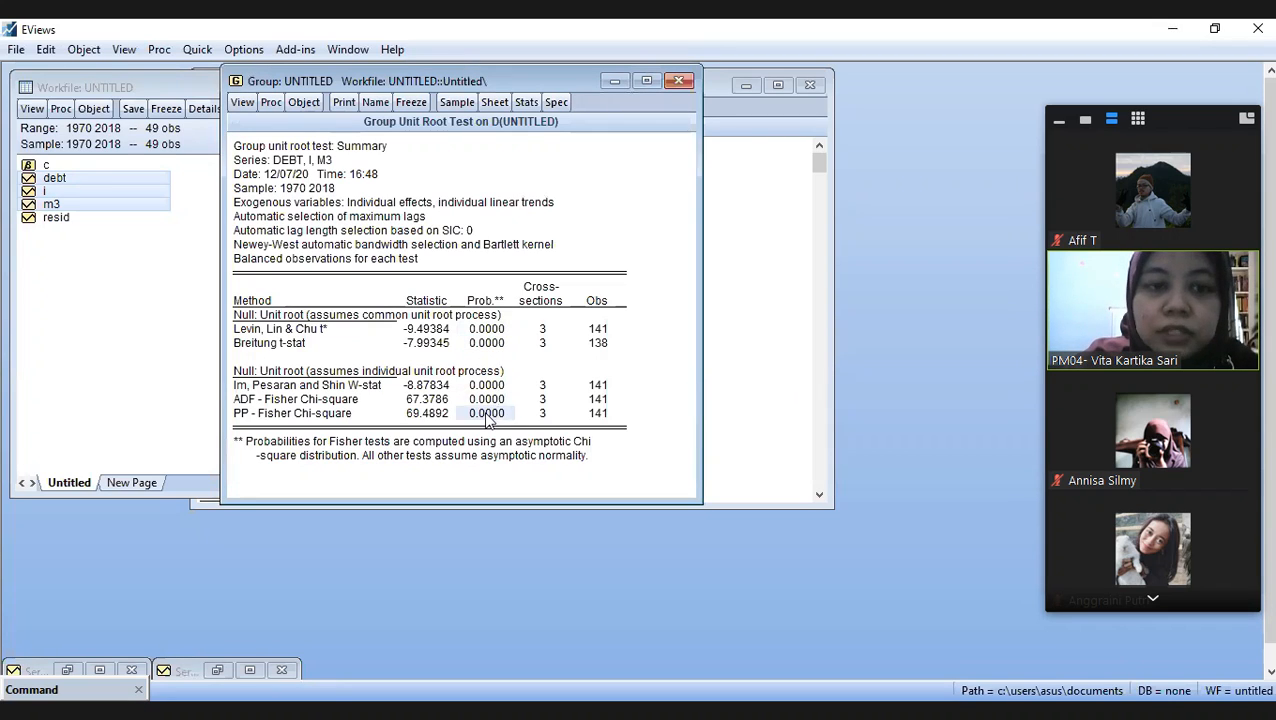
left_click(497, 390)
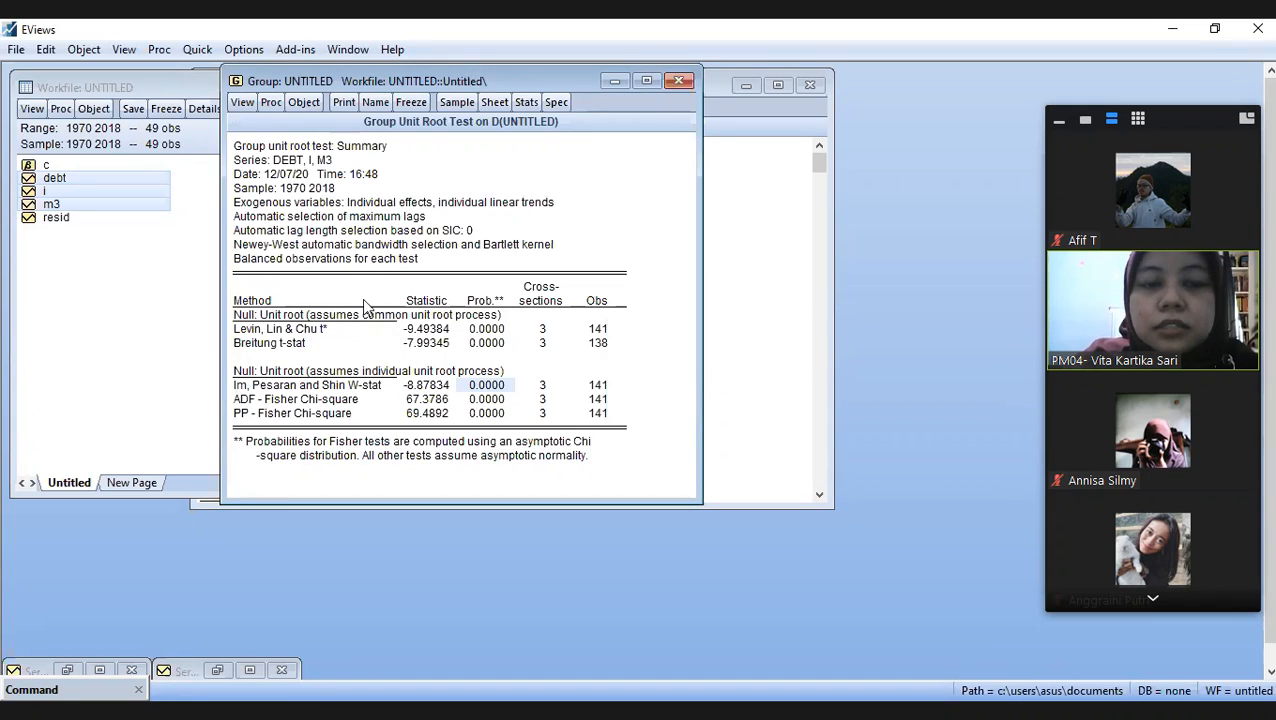
left_click(288, 162)
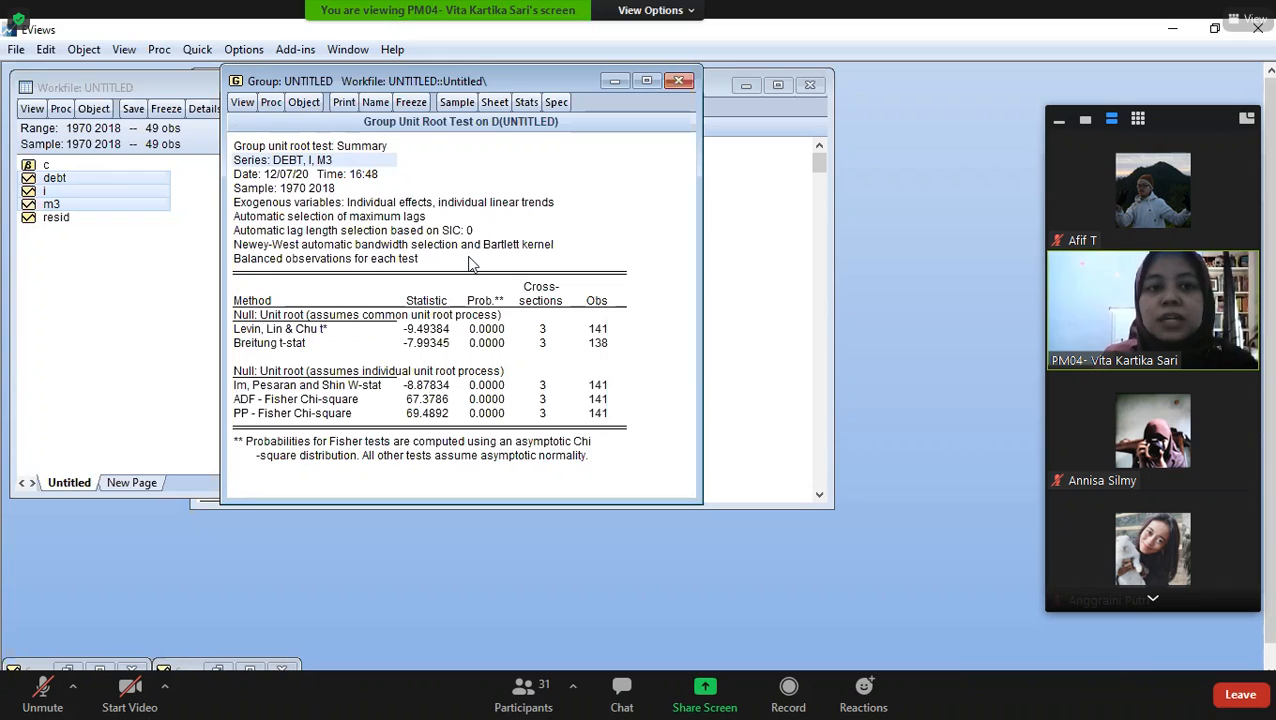
double_click(707, 622)
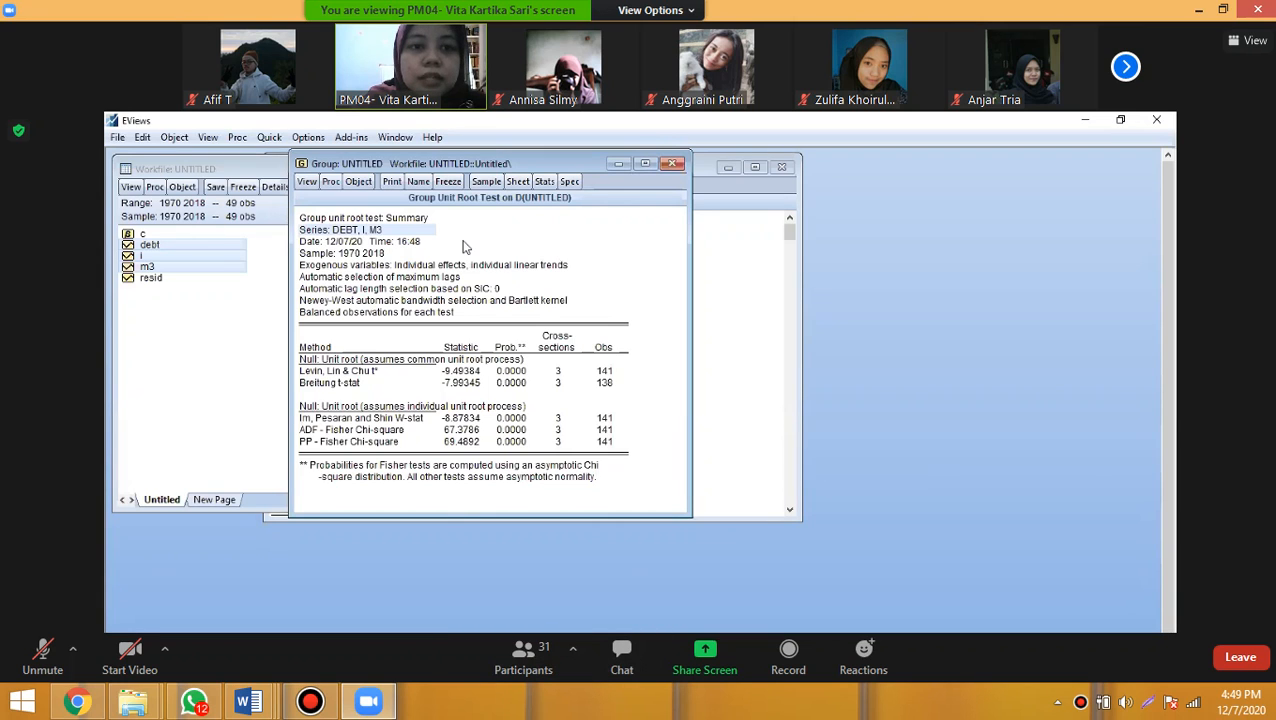
key("alt+Tab")
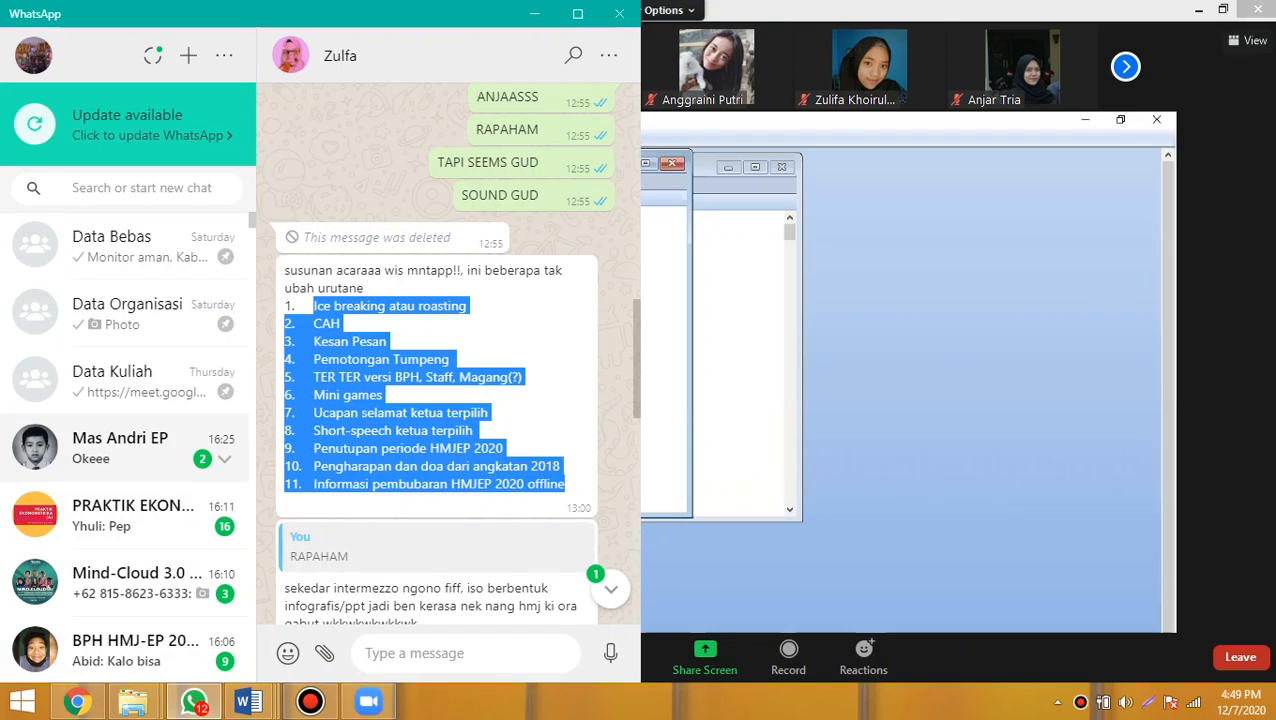
scroll(165, 456, "down", 2)
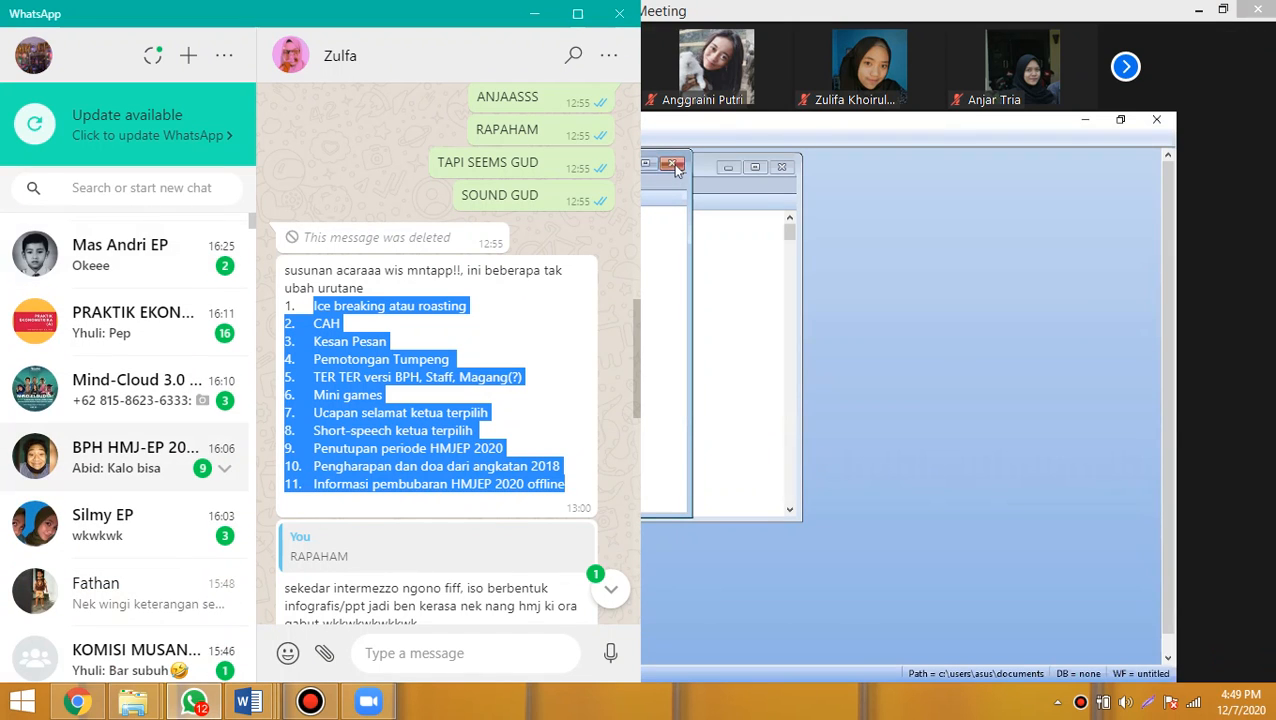
- Open the Kosen Komputer chat in WhatsApp and send the messages "siapp mass" and "tutup jam 8 yak mas?"
left_click(130, 590)
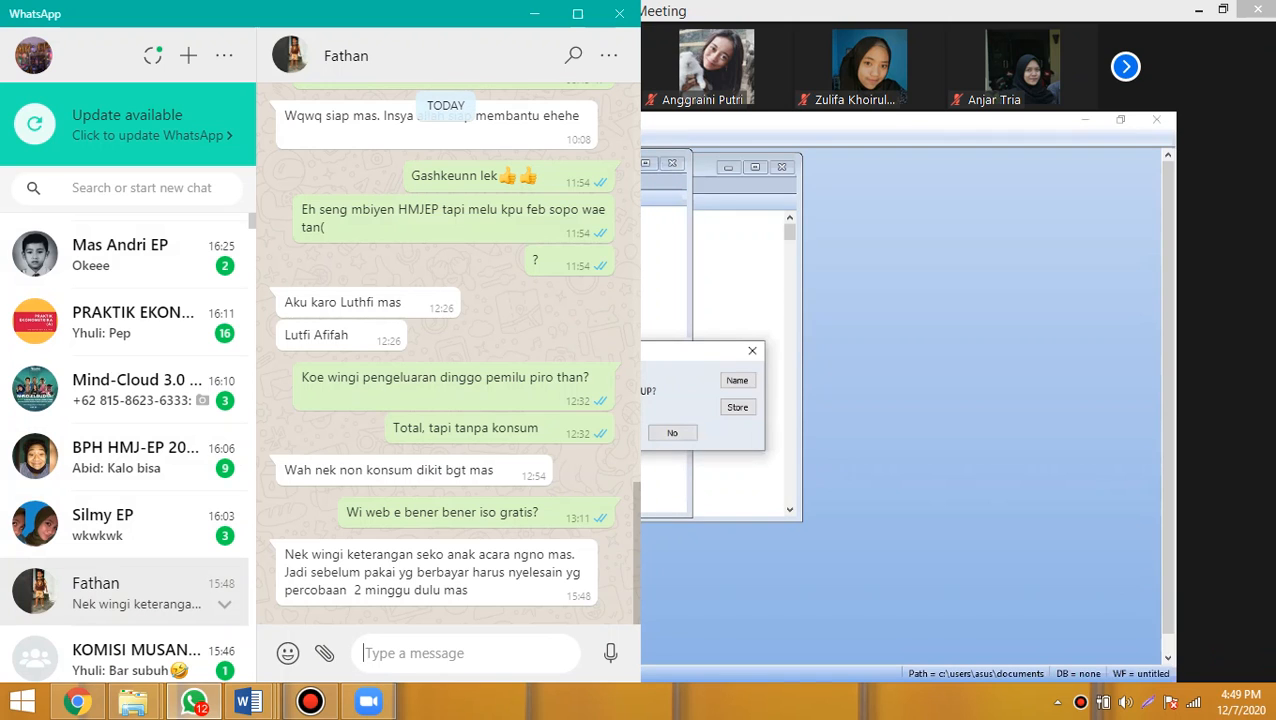
scroll(125, 446, "down", 3)
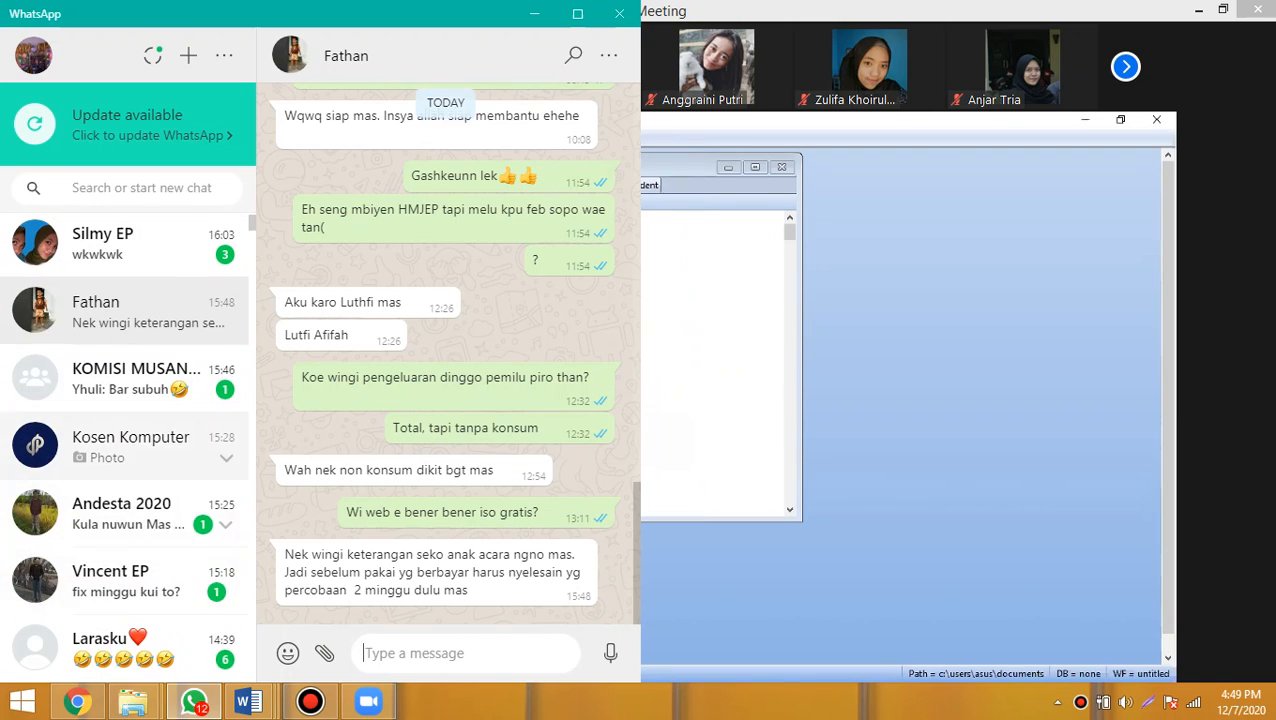
left_click(130, 446)
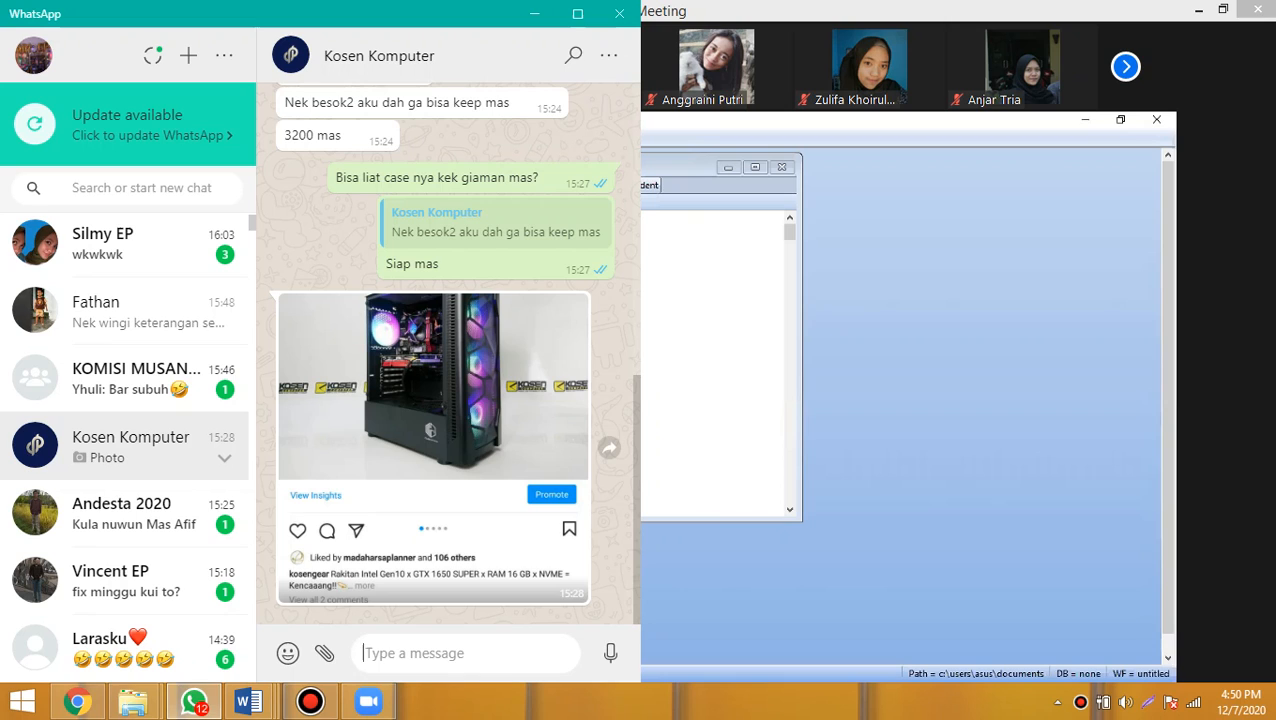
type("siapp mass")
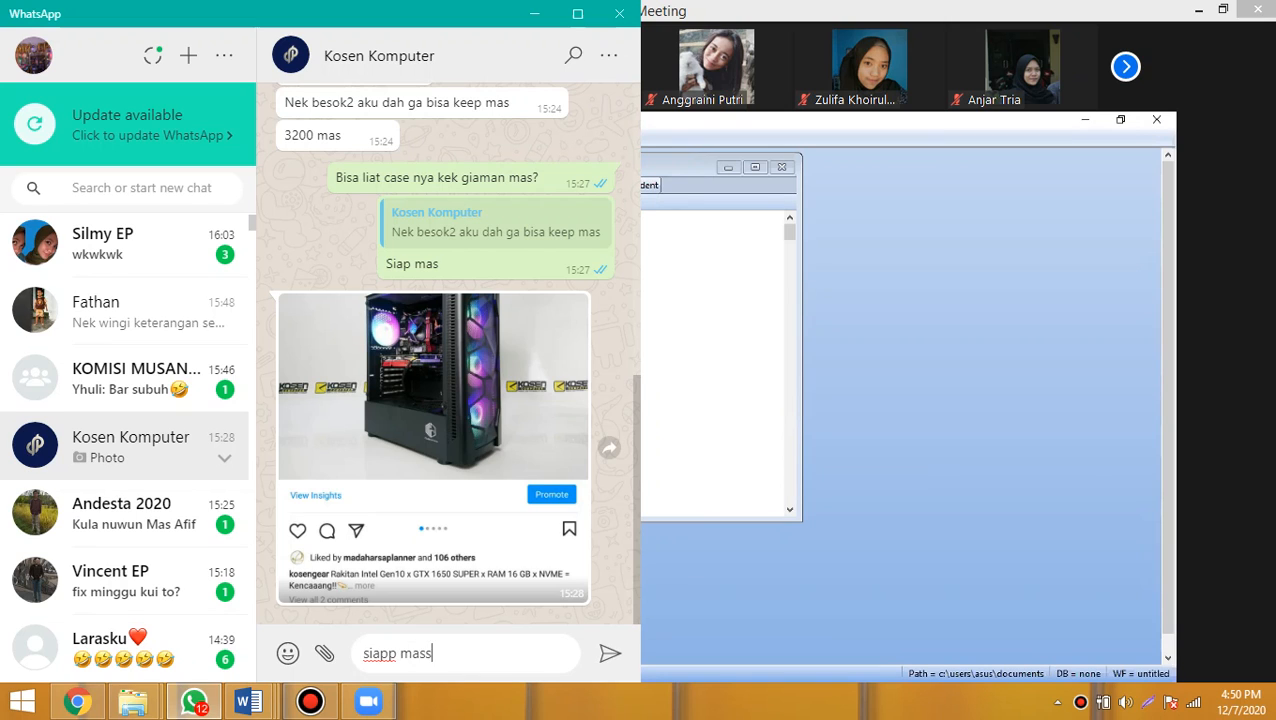
key("Return")
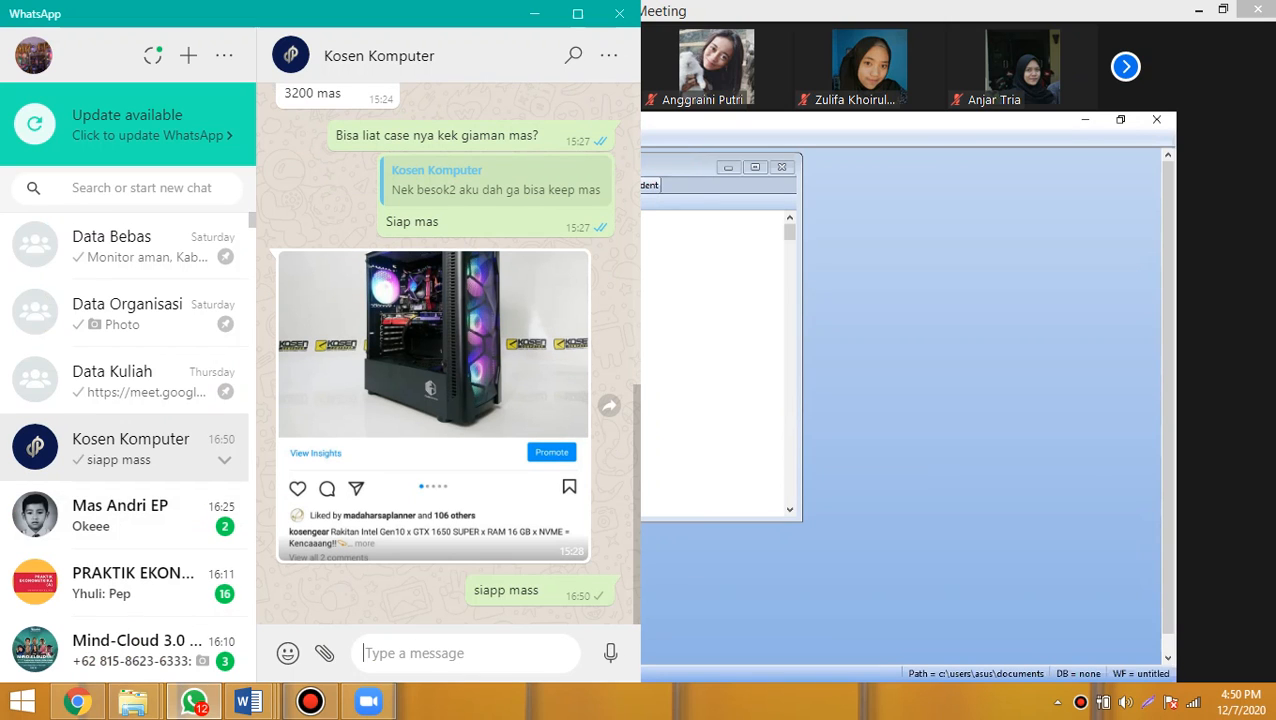
type("tutu")
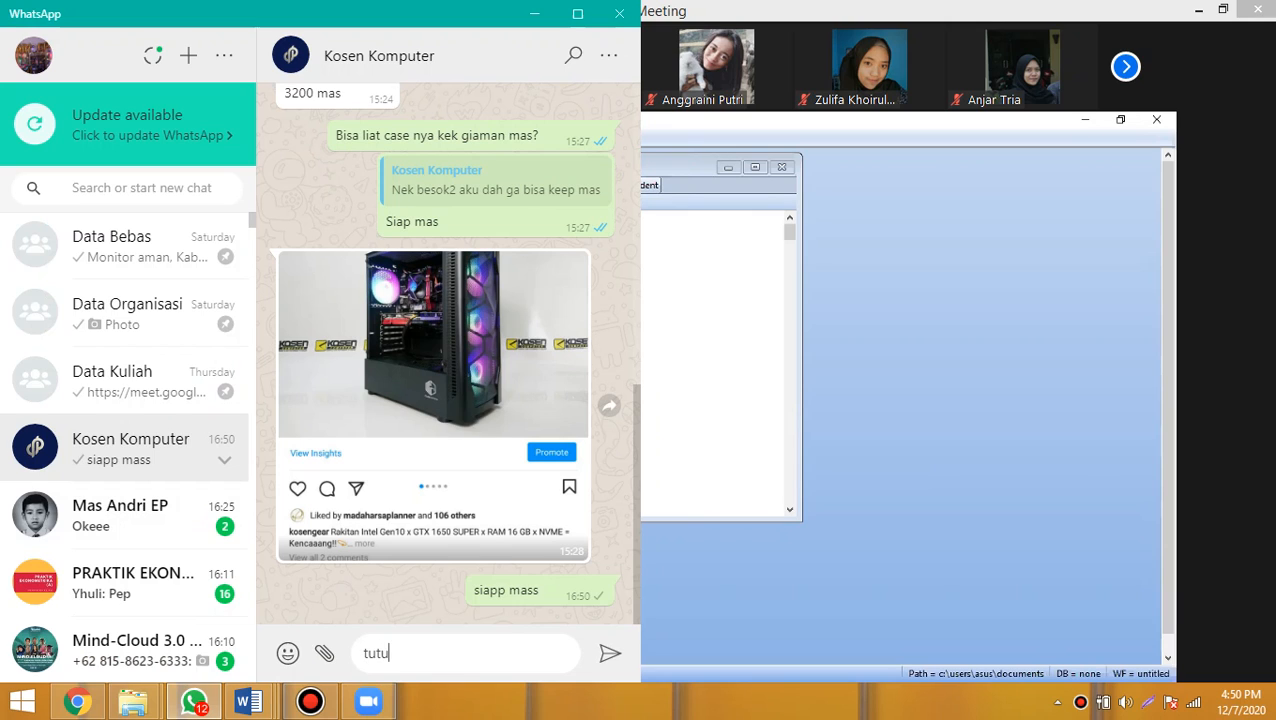
type("p jam 8 yak mas?")
key("Return")
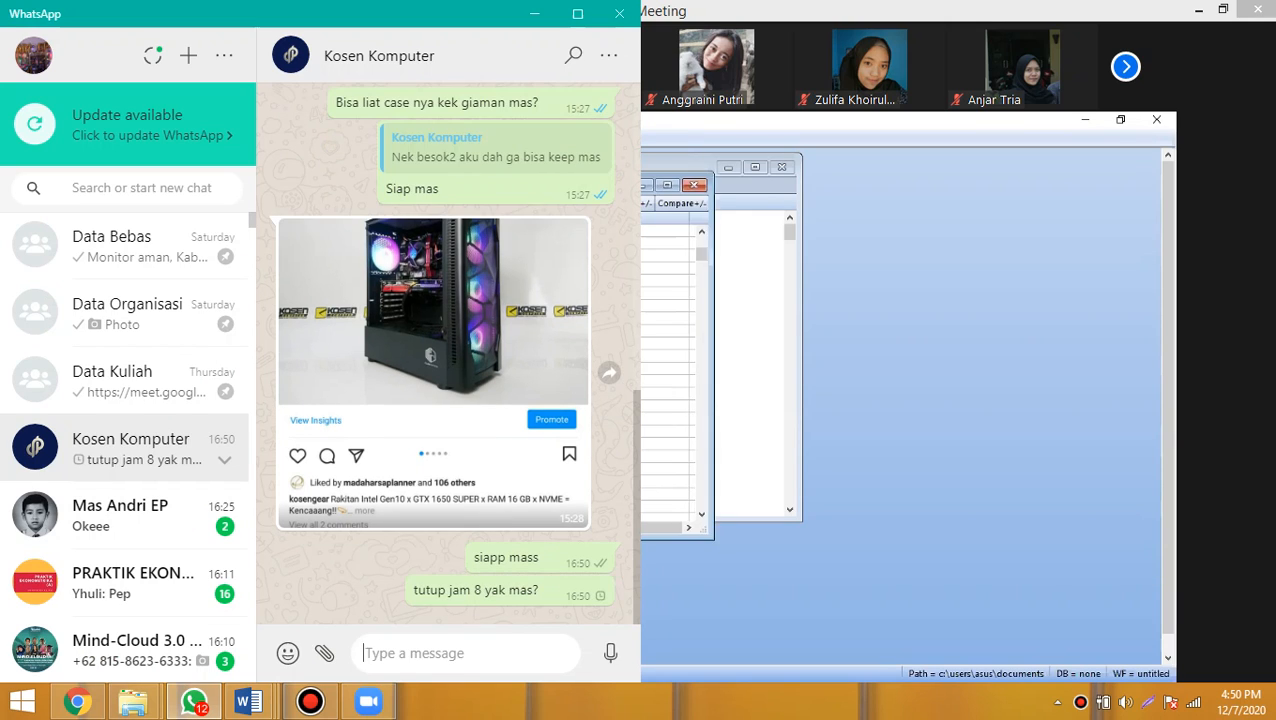
- Open the PRAKTIK EKONOMETRIKA (A) group chat, and minimize WhatsApp to return to the Zoom meeting showing EViews
scroll(128, 446, "down", 3)
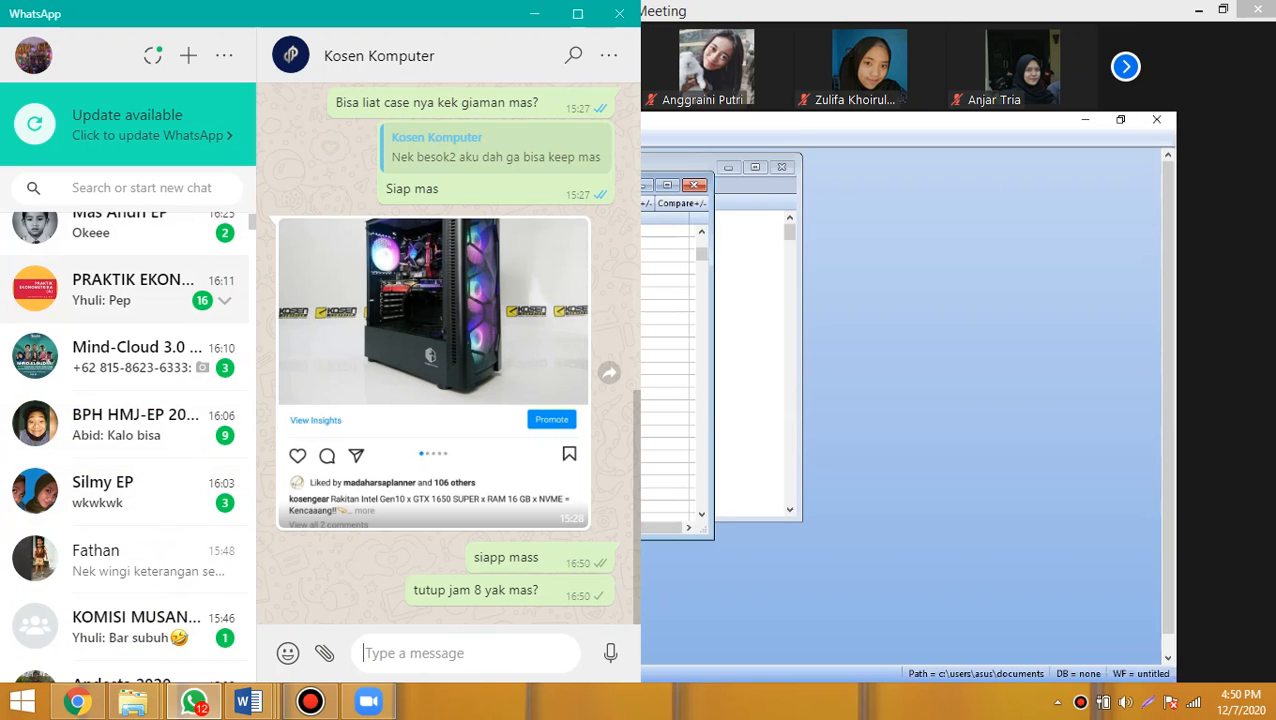
left_click(140, 289)
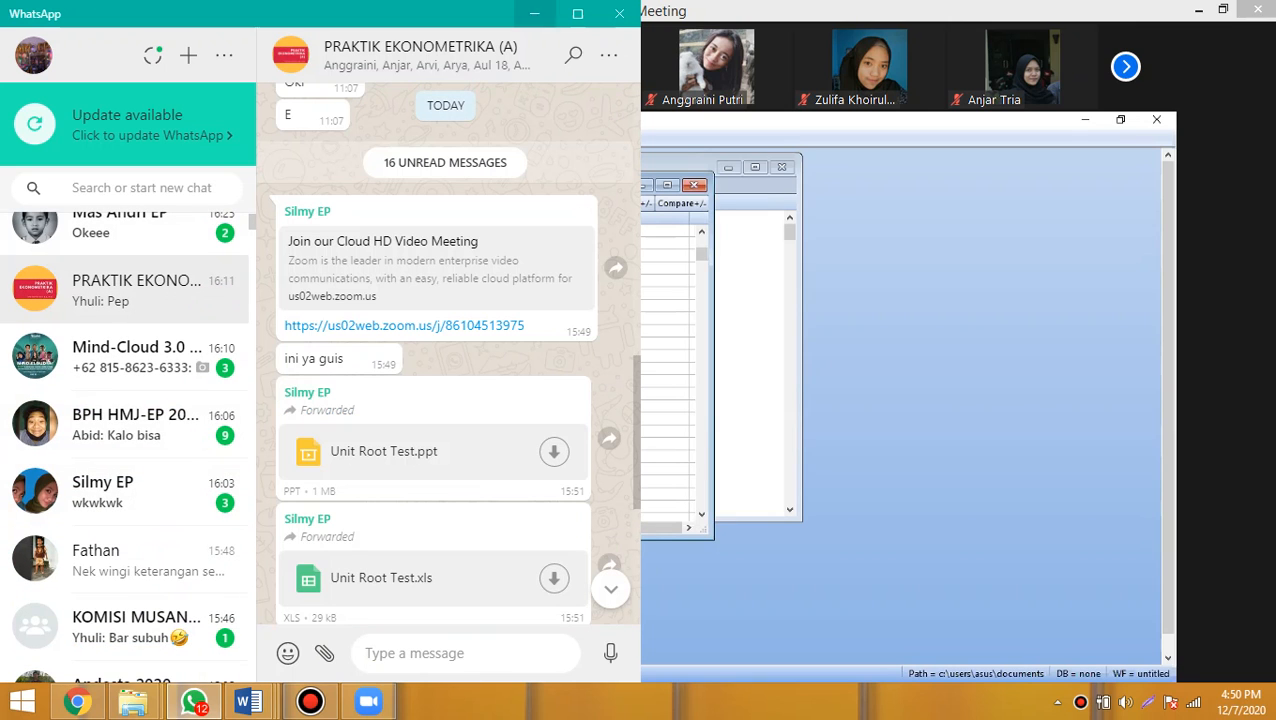
left_click(535, 14)
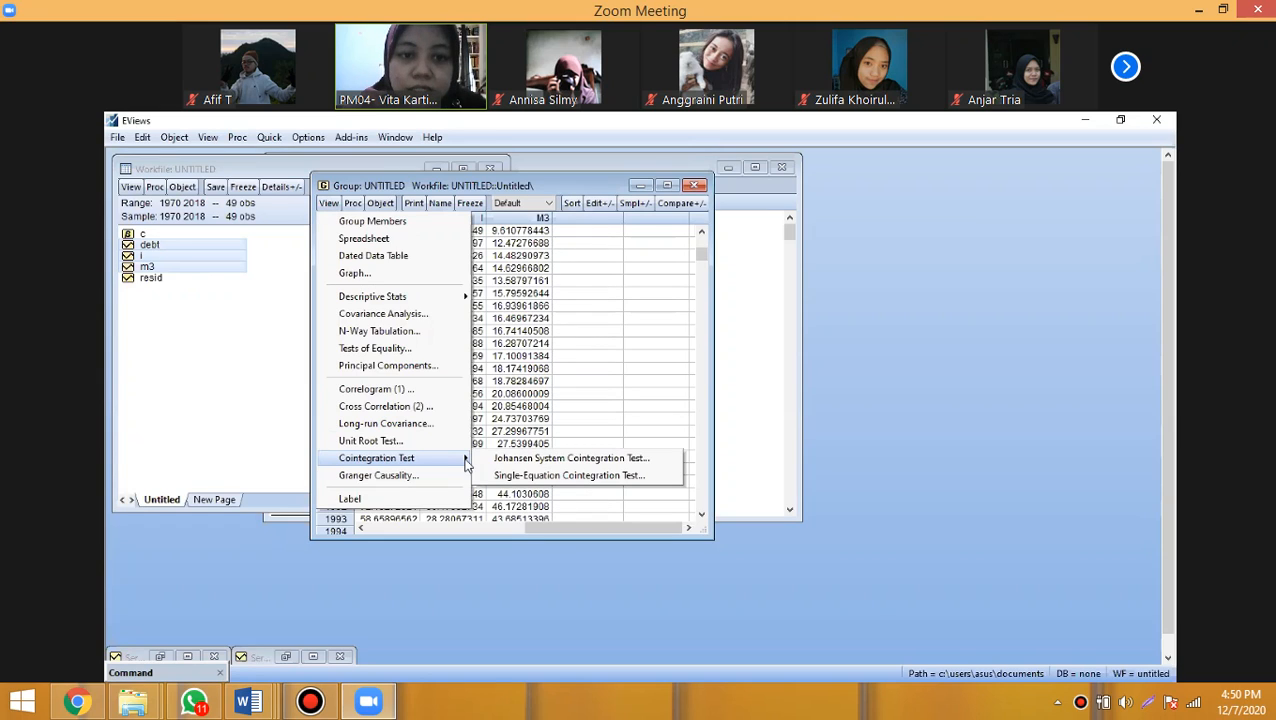
- Open the Johansen System Cointegration Test for the group of debt, i and m3
left_click(591, 460)
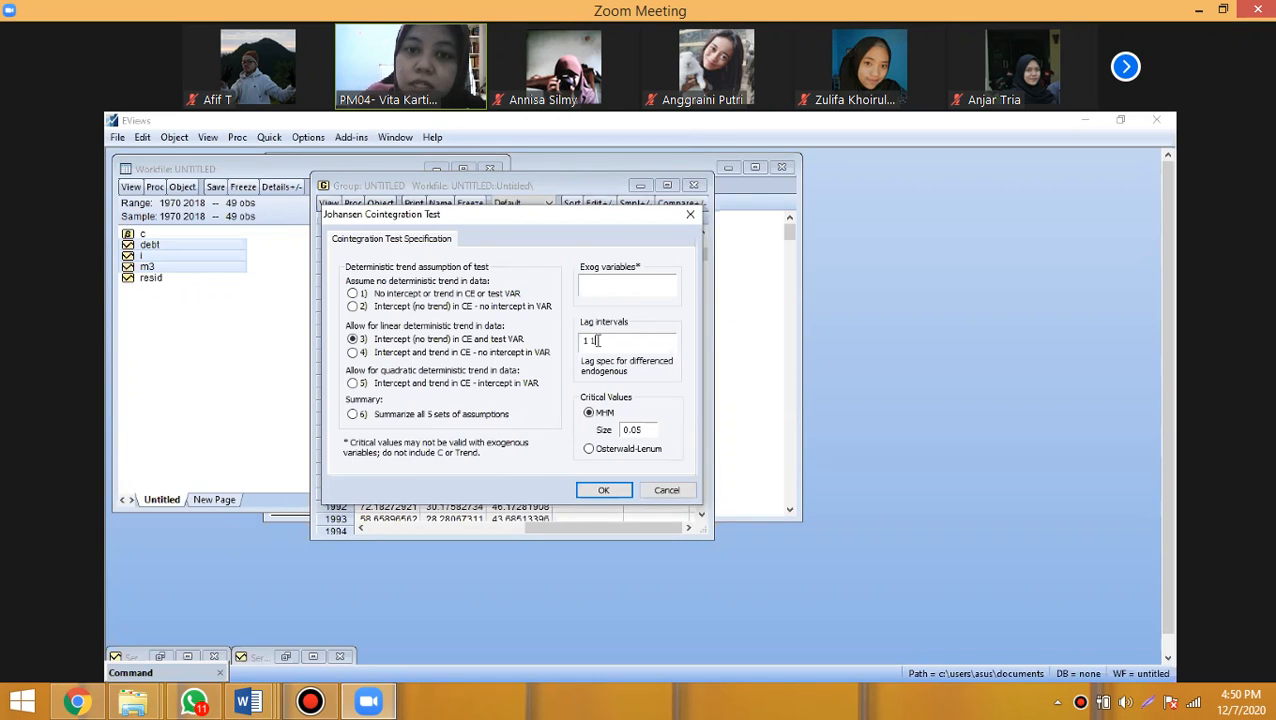
- Try lag intervals 1 2, 1 3 and 1 4 in the Johansen test specification, and restore 1 1
key("BackSpace")
type("2")
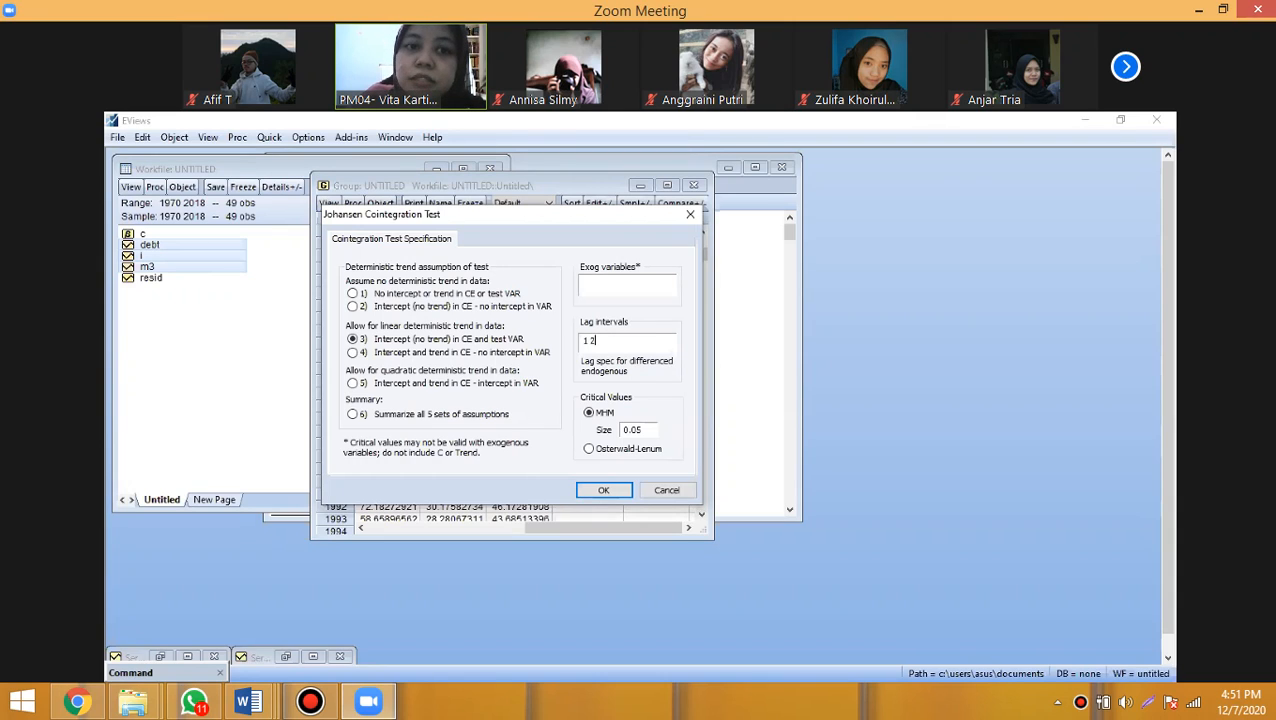
key("BackSpace")
type("3")
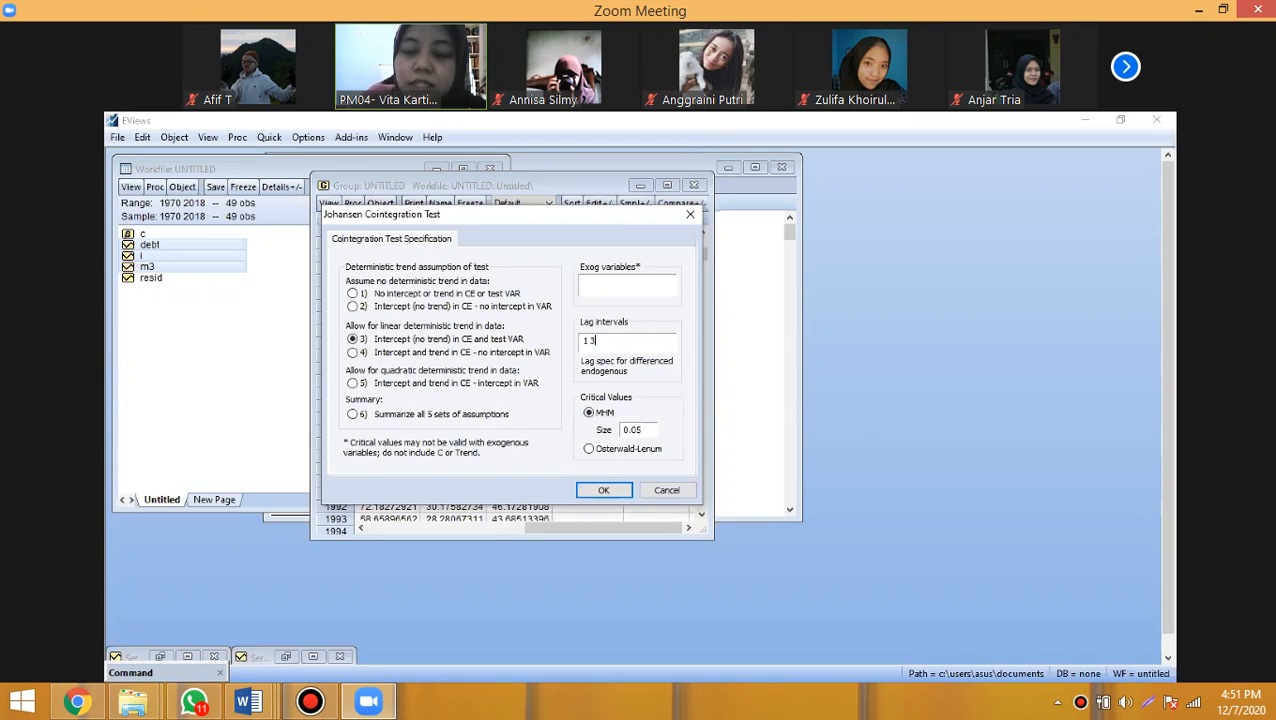
key("BackSpace")
type("4")
key("BackSpace")
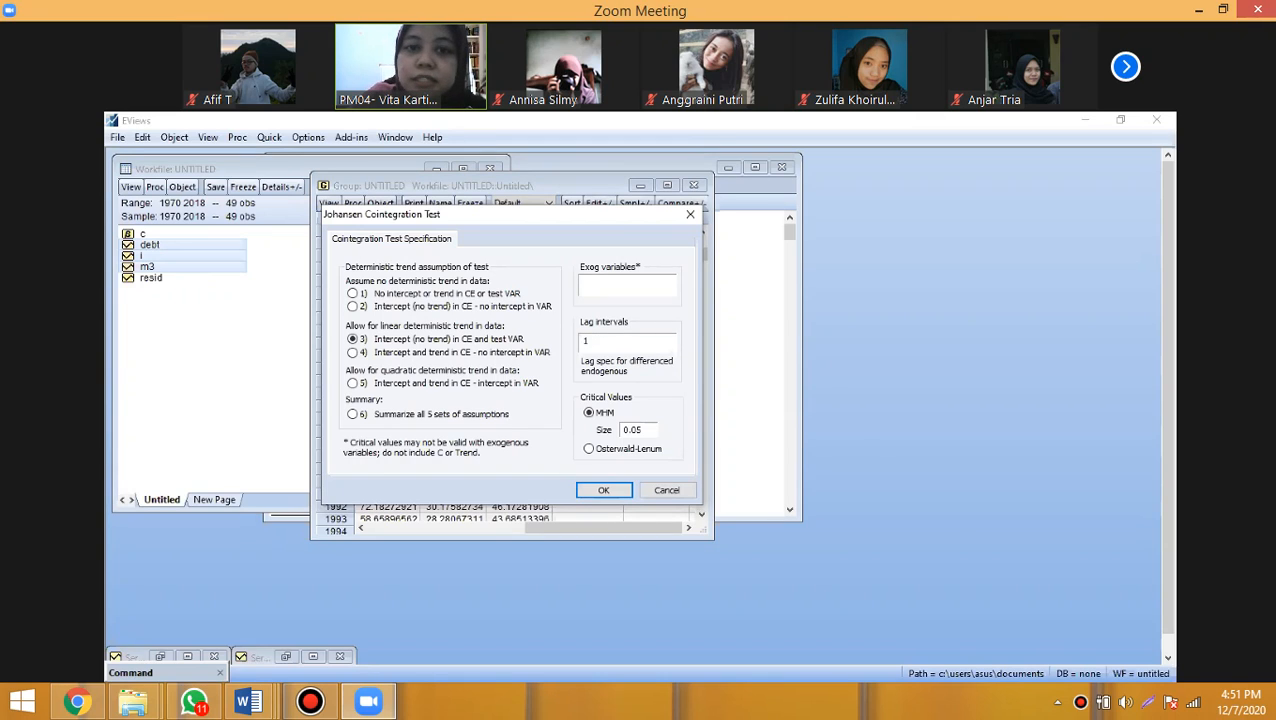
type("1")
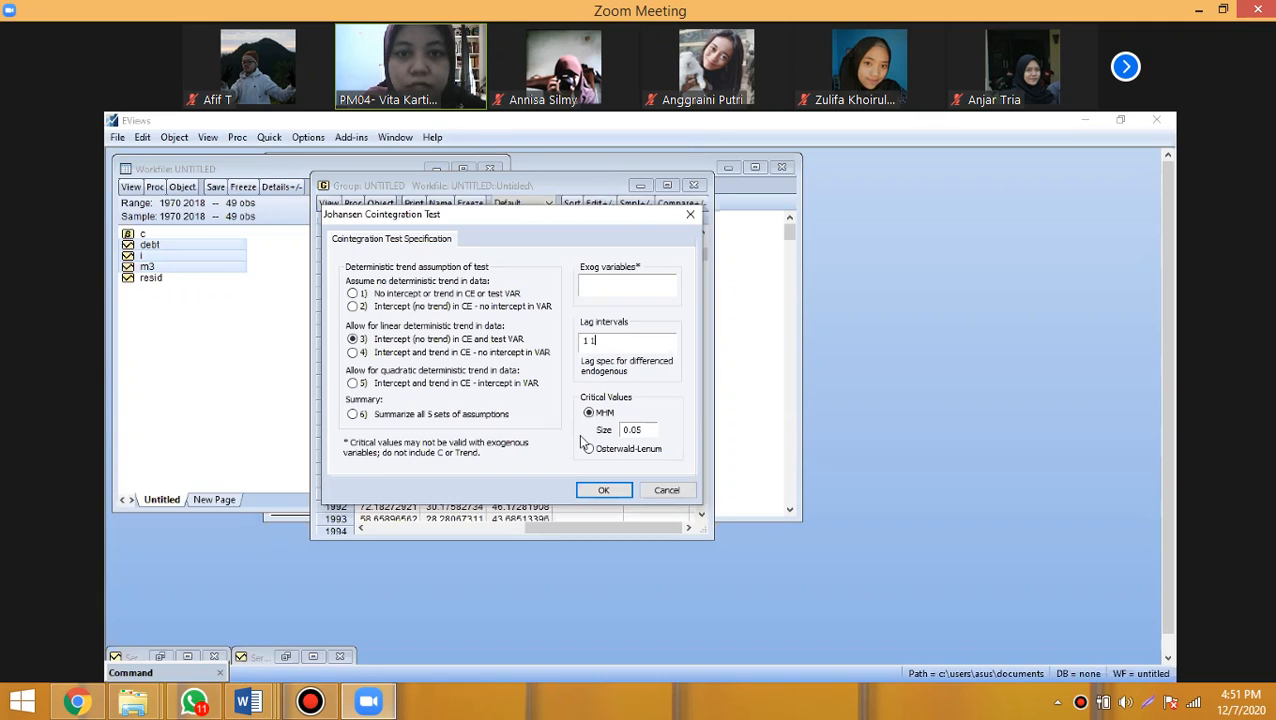
- Run the Johansen test with lag intervals 1 1 and intercept without trend, and maximize the group window
left_click(604, 490)
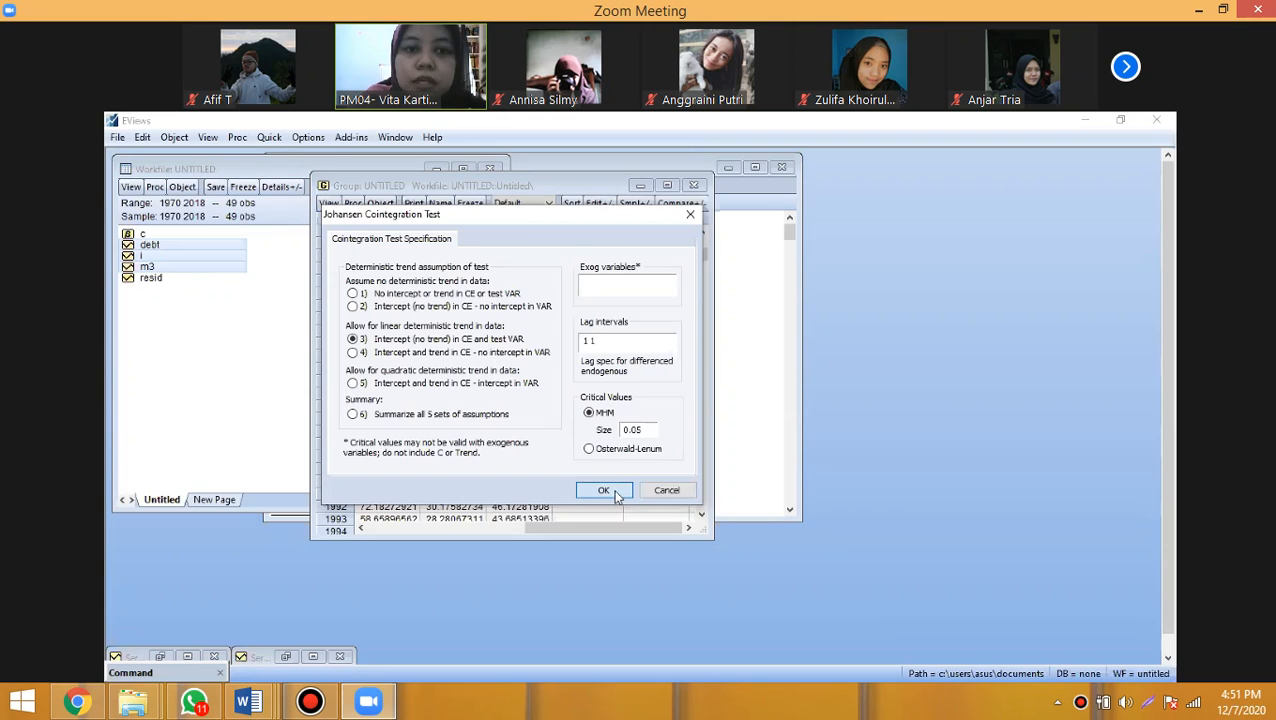
left_click(668, 187)
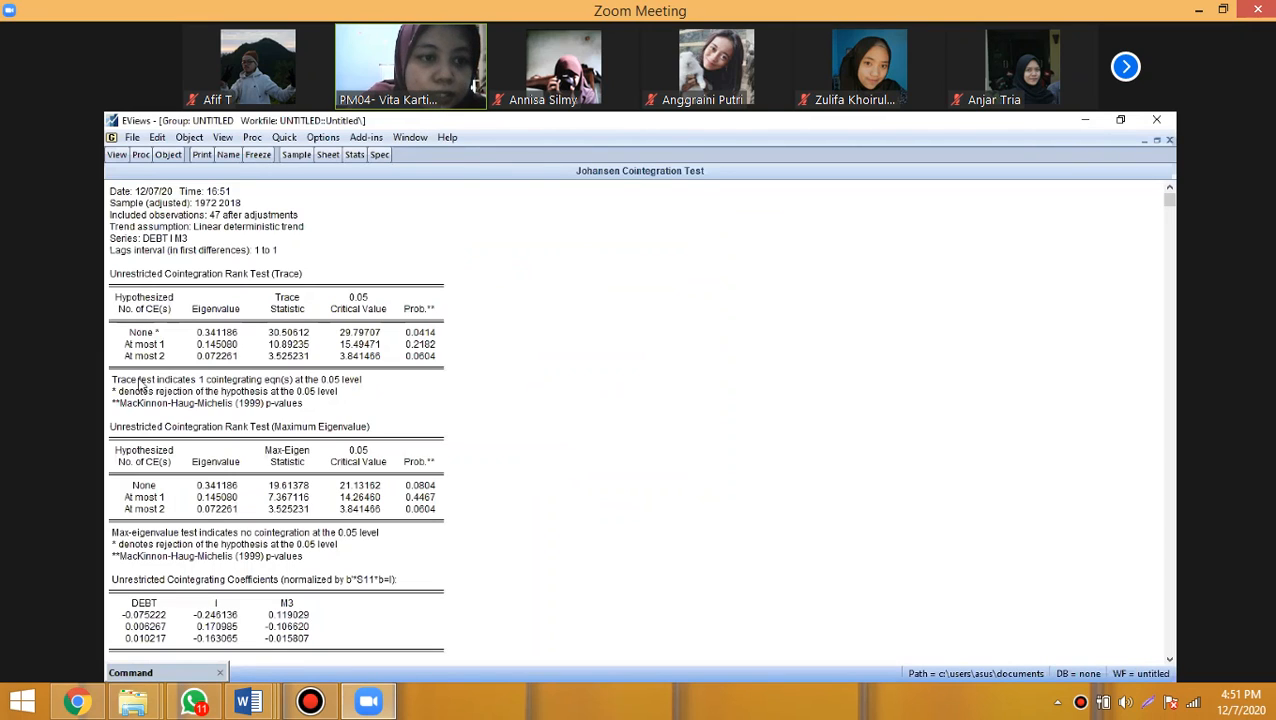
- Mark the wording of the trace test's conclusion, and the At most 2 label and probability in the trace table
left_click(250, 380)
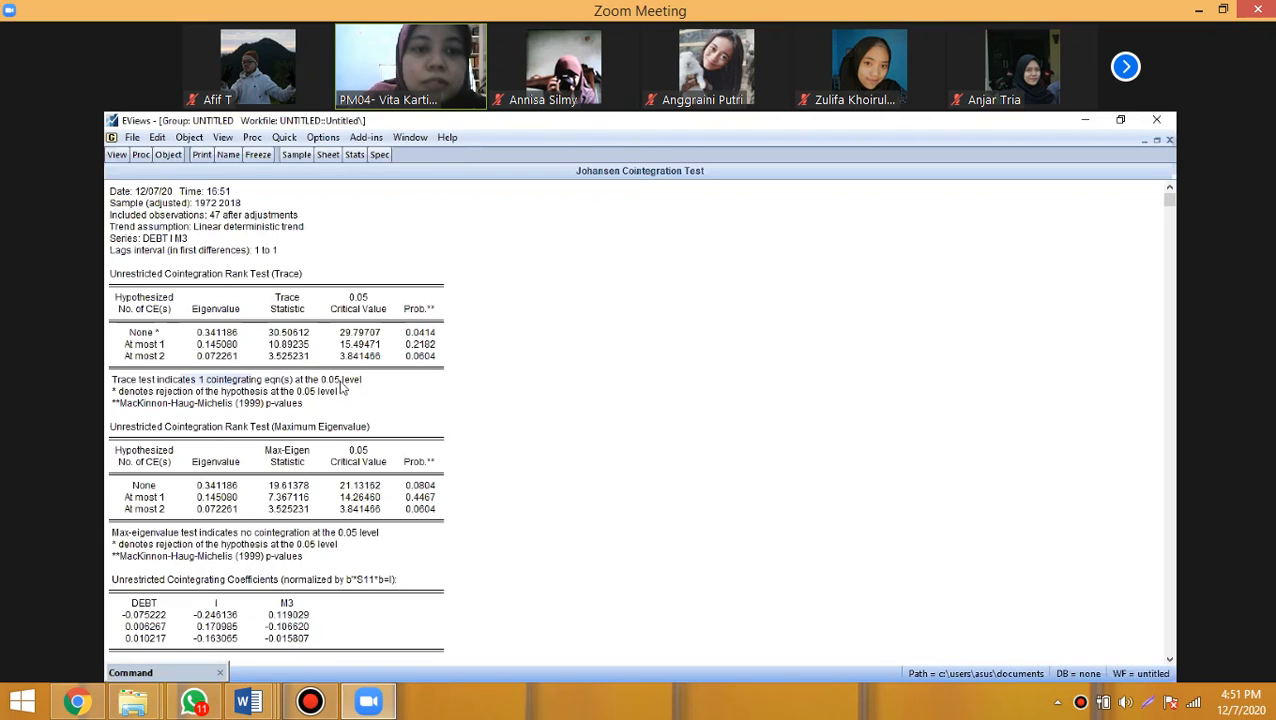
left_click(339, 380)
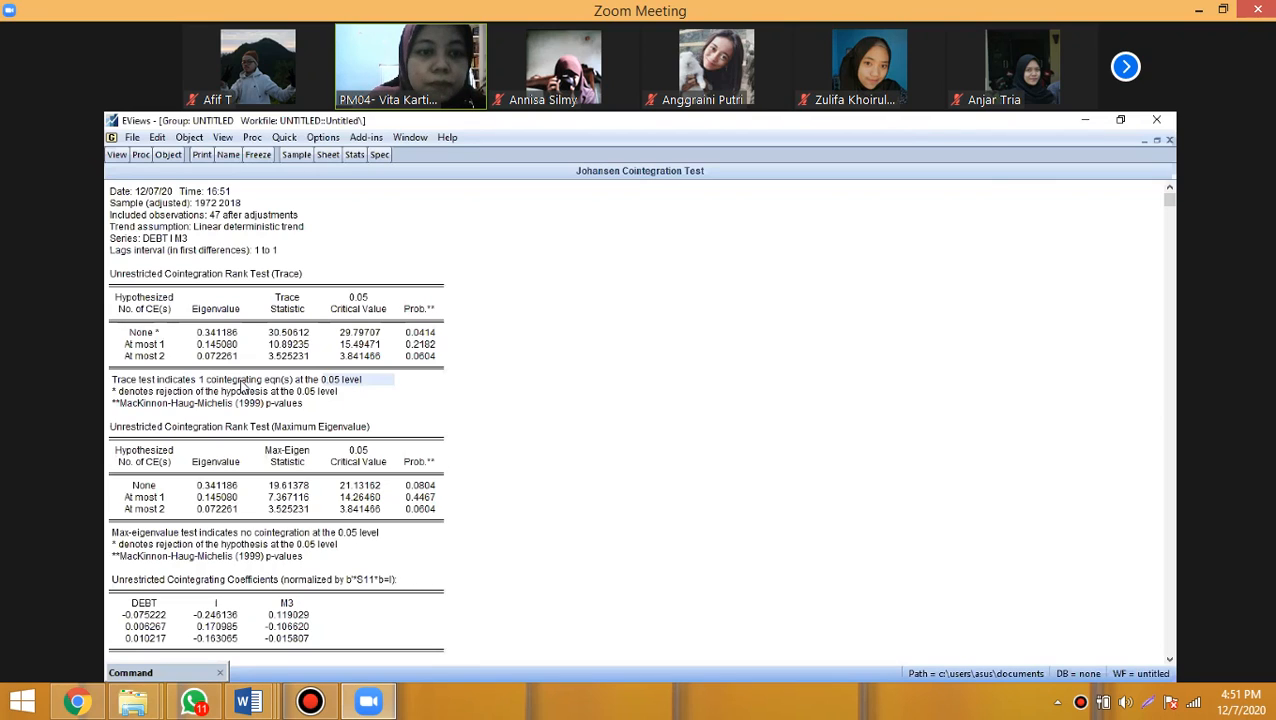
left_click(240, 386)
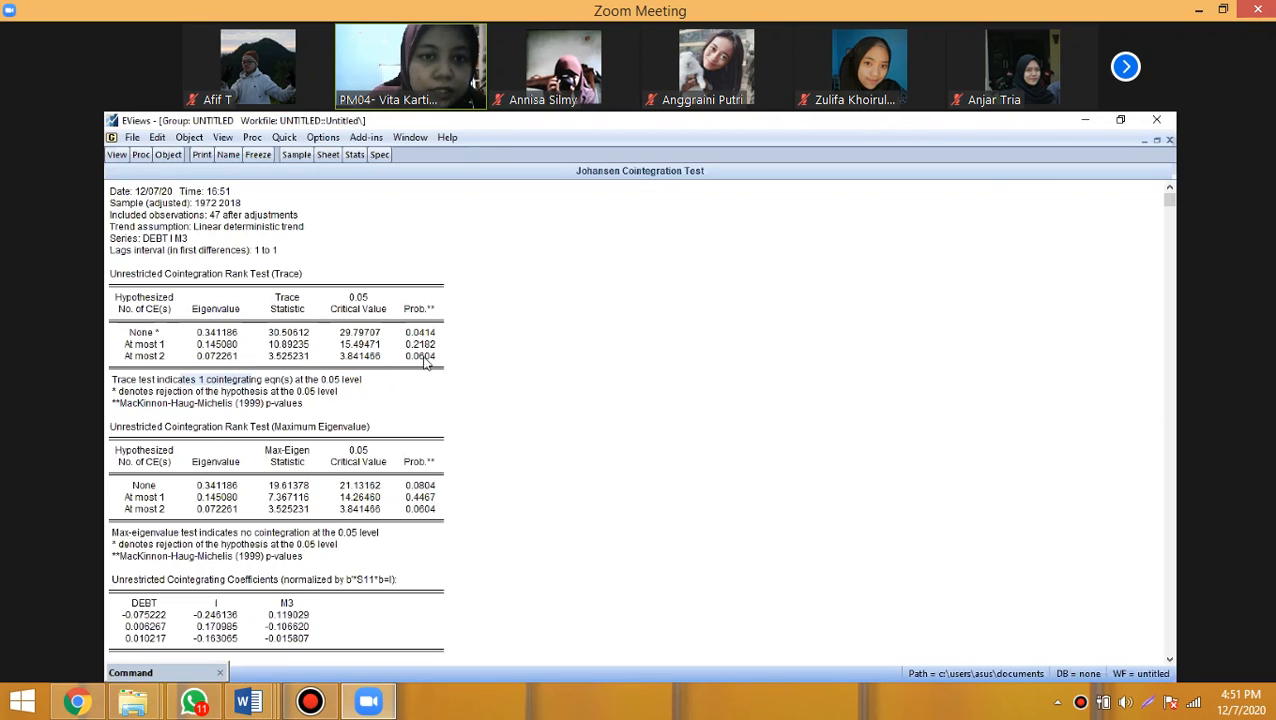
left_click(425, 360)
left_click(148, 358)
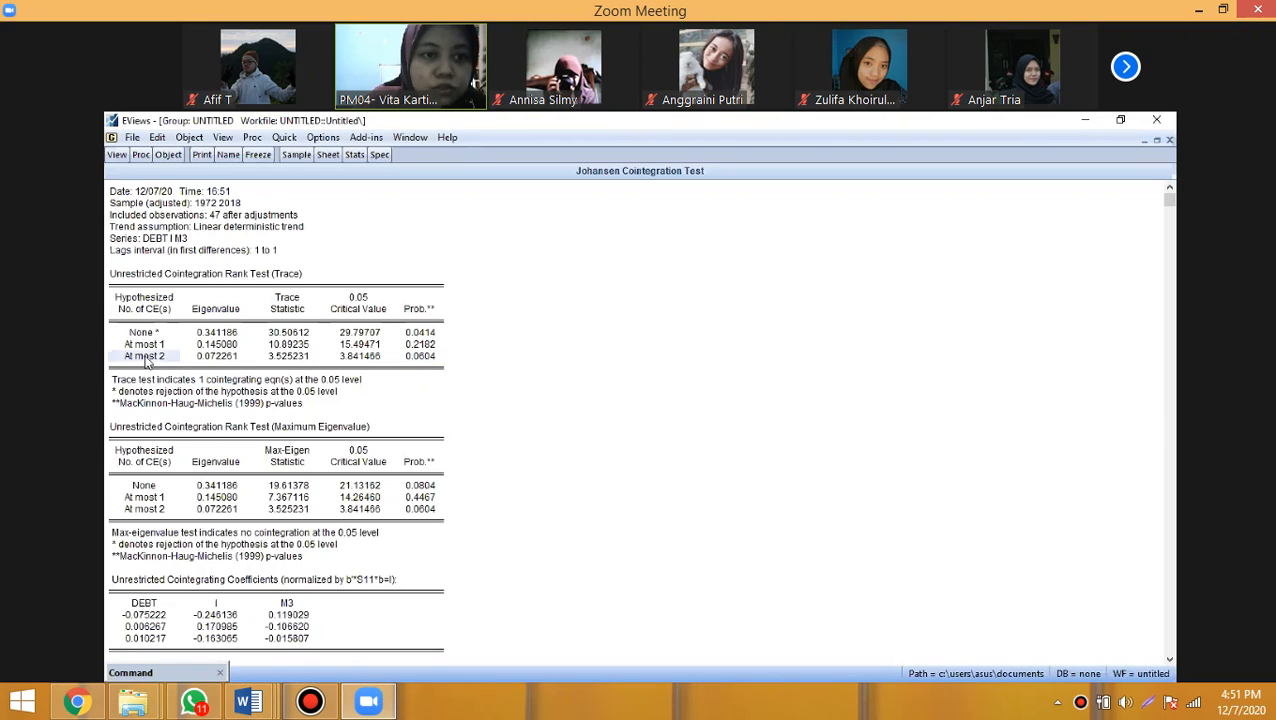
left_click(425, 359)
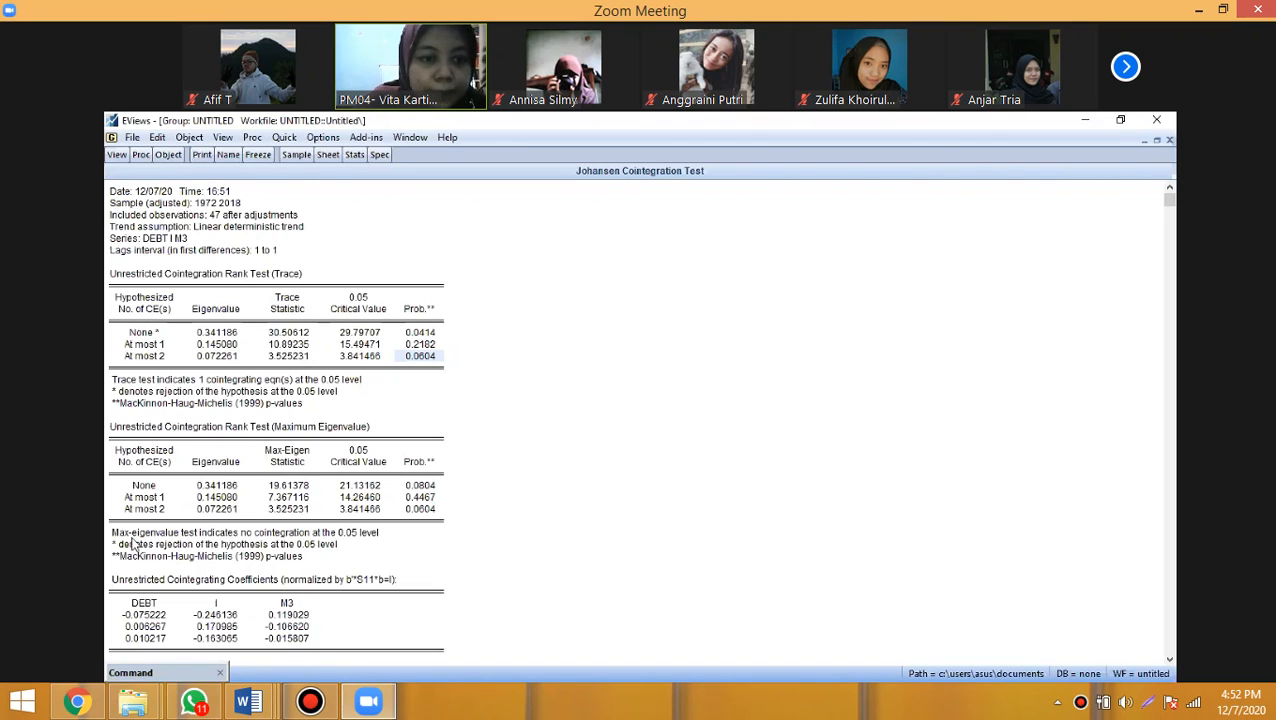
- Mark the wording of the max-eigenvalue test's conclusion, and look over the coefficient tables before returning to the report's start
left_click(126, 538)
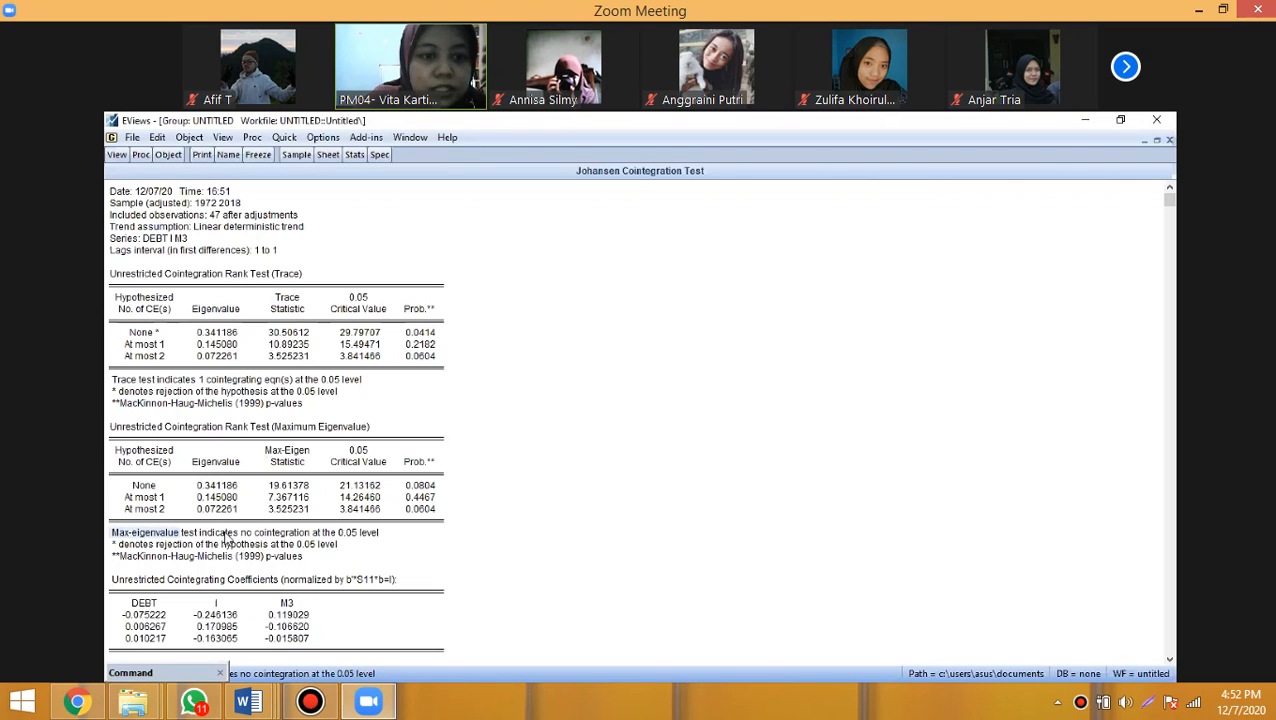
left_click(242, 538)
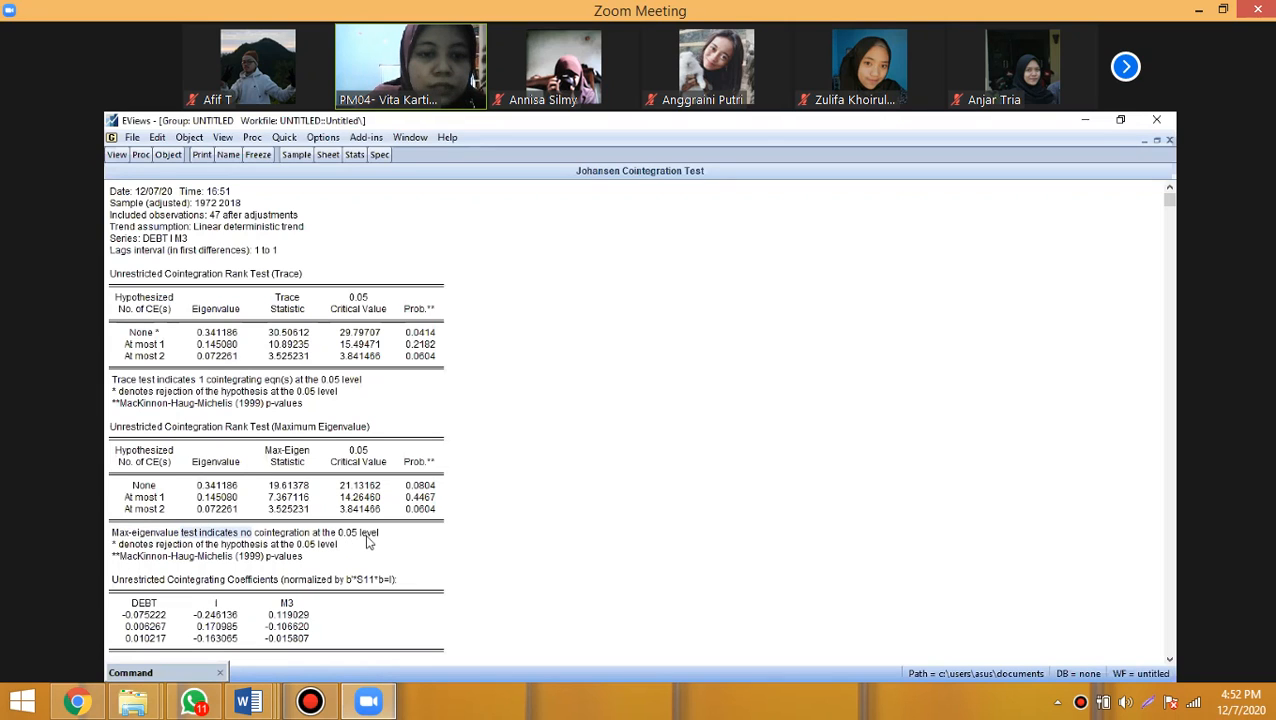
scroll(382, 543, "down", 1)
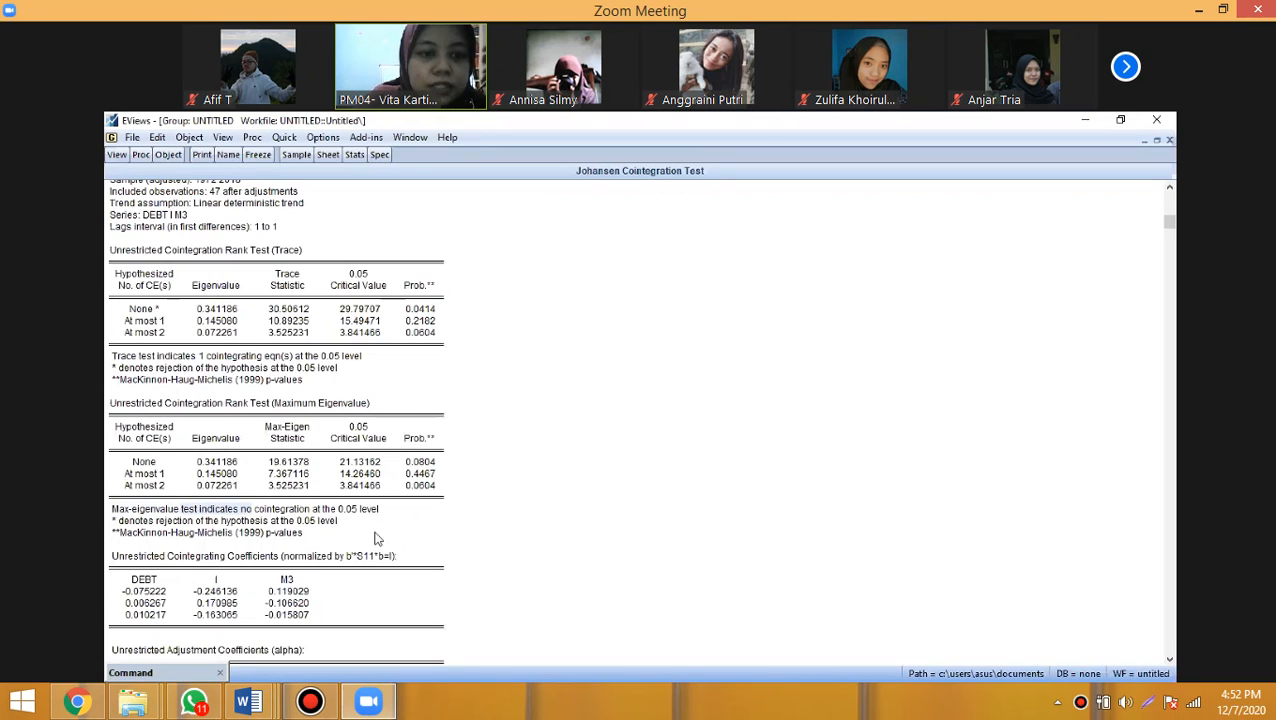
scroll(377, 539, "down", 3)
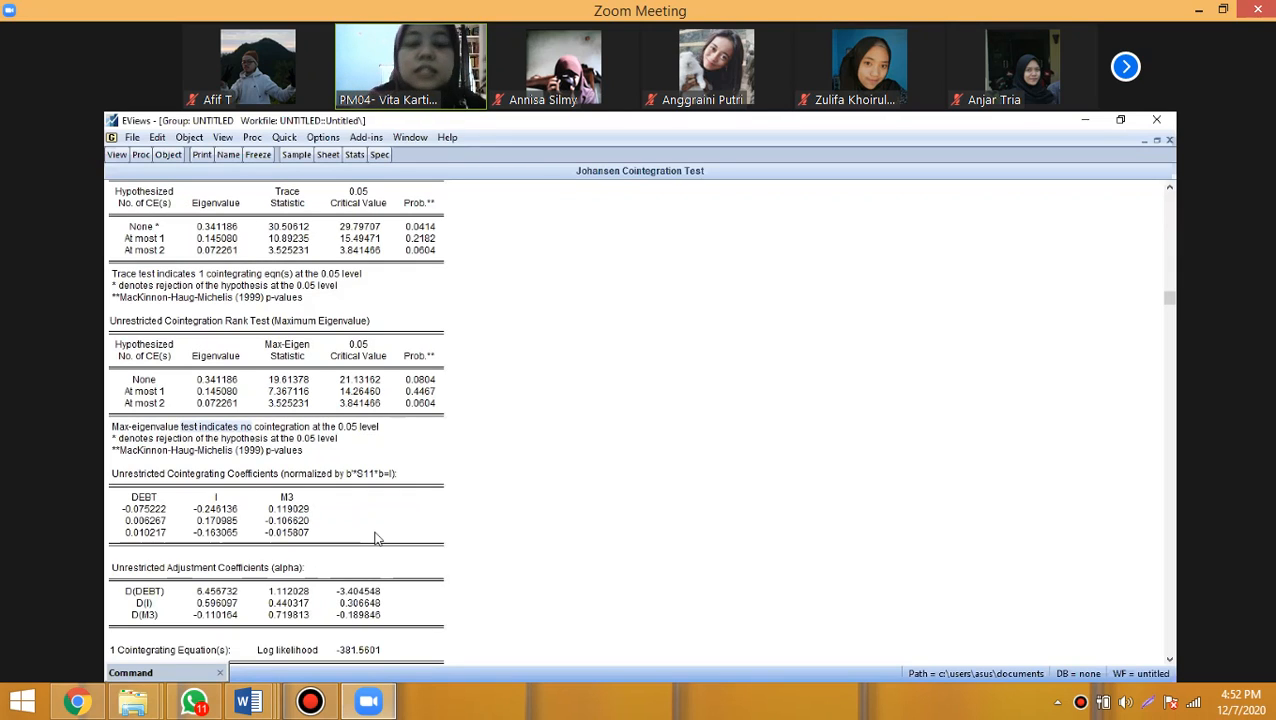
scroll(323, 505, "down", 2)
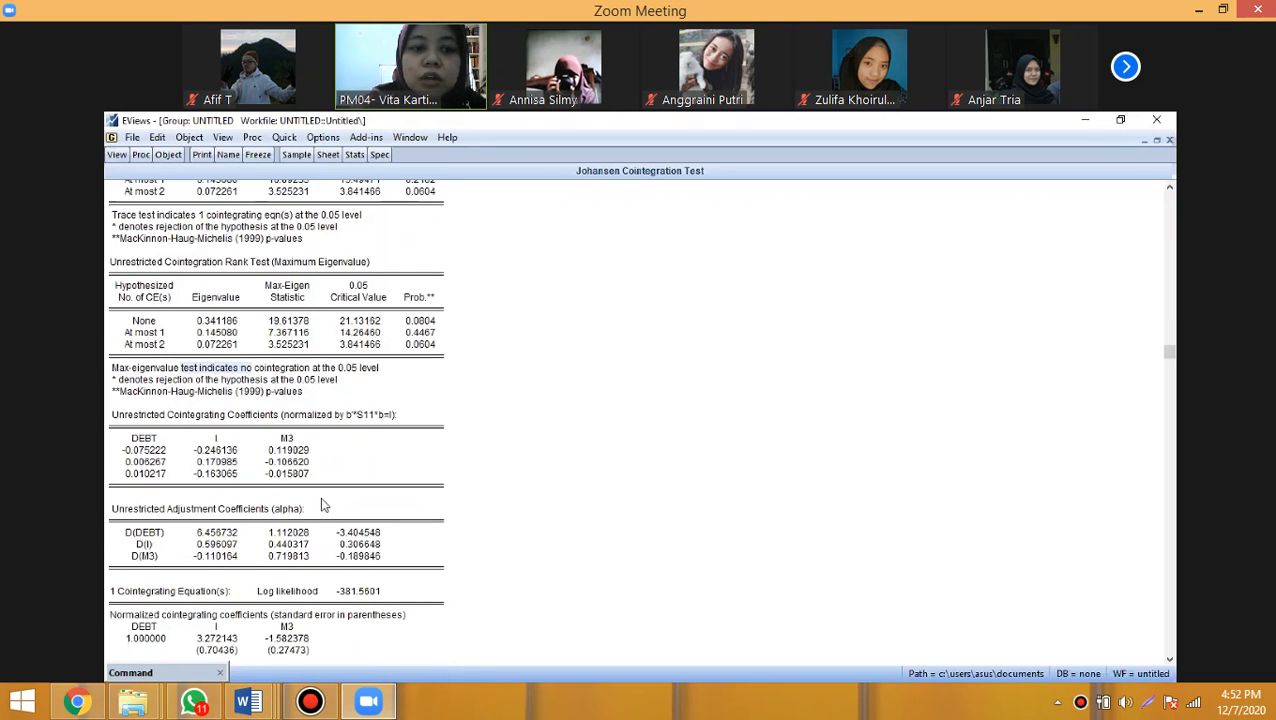
scroll(323, 505, "down", 2)
scroll(323, 505, "up", 3)
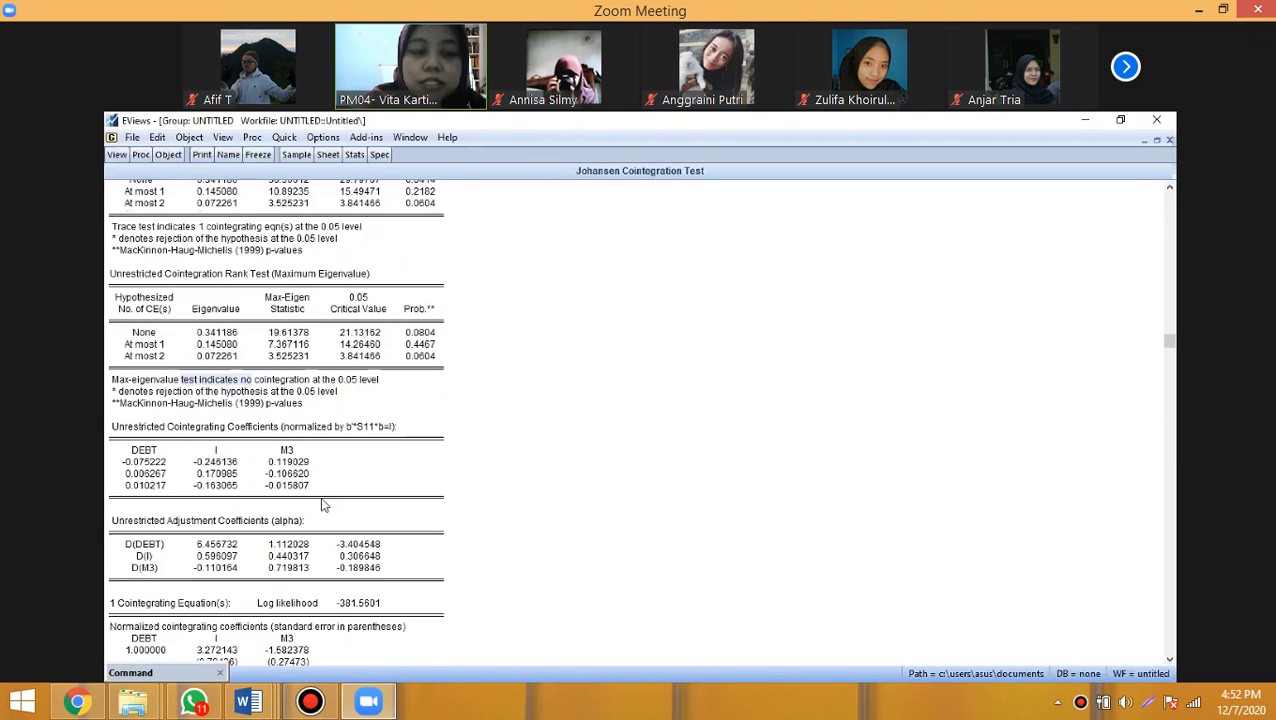
scroll(180, 370, "up", 4)
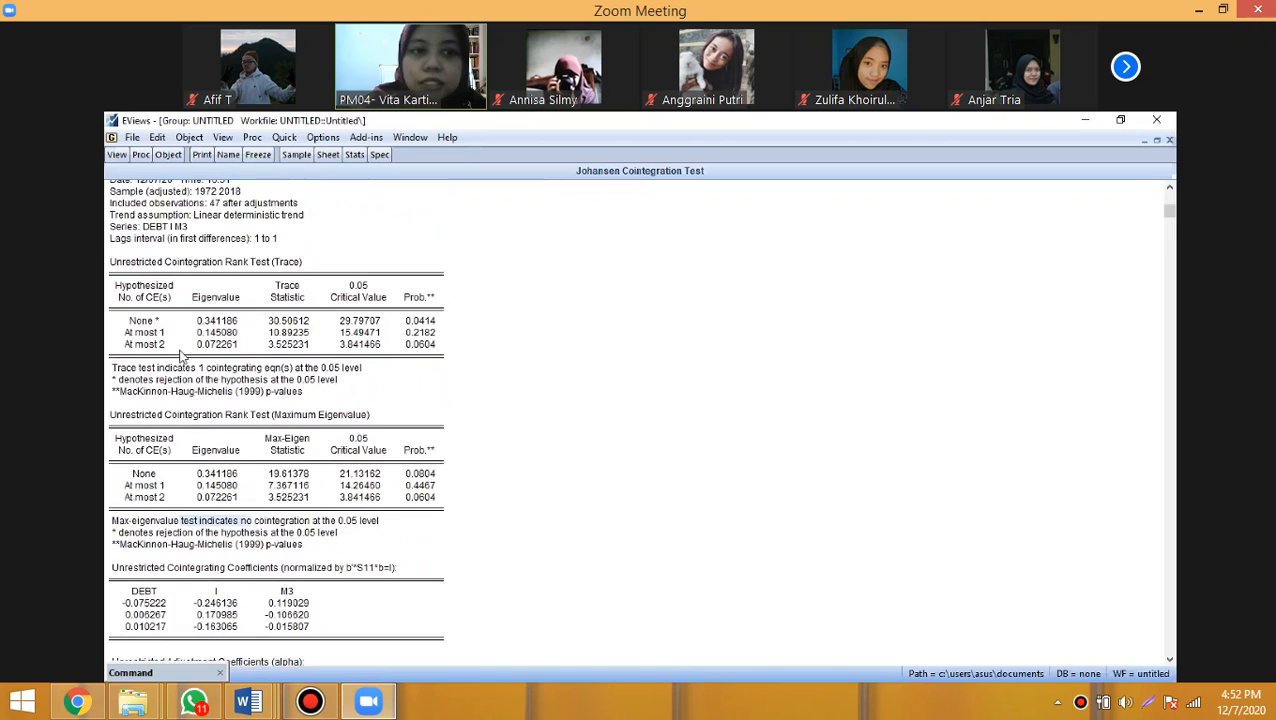
scroll(180, 355, "up", 1)
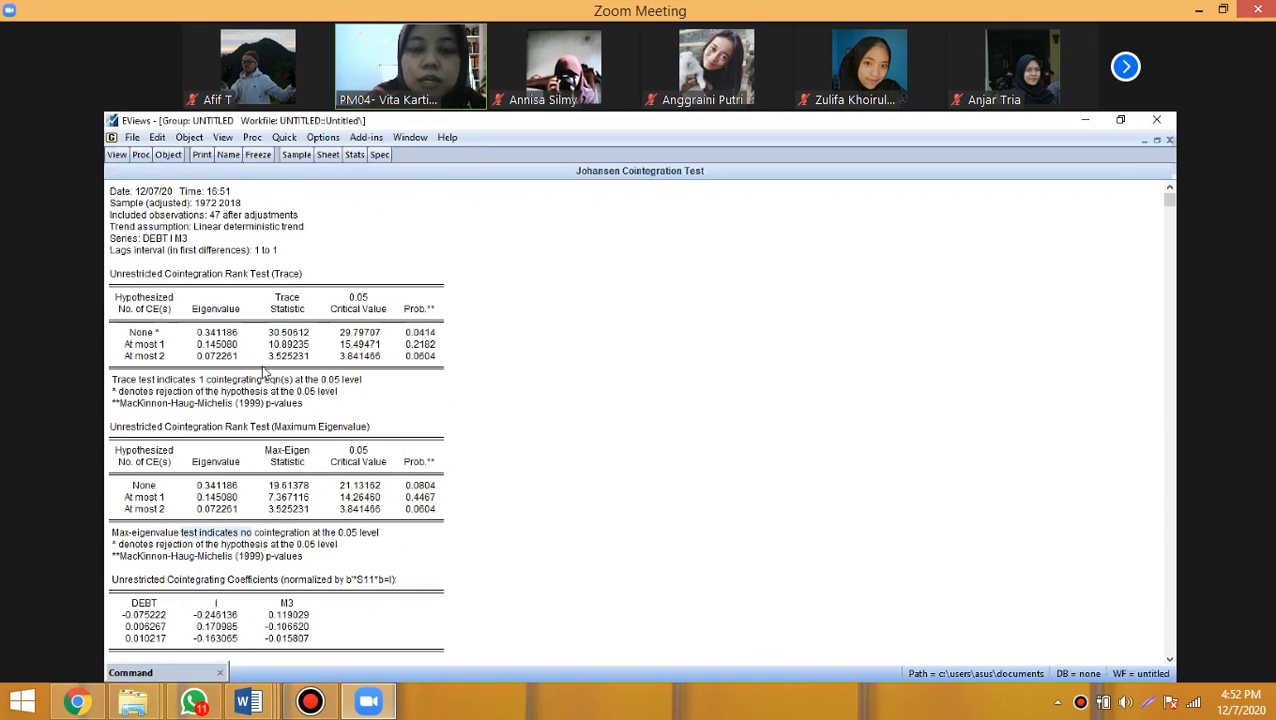
- Examine the Johansen report's normalized cointegrating and adjustment coefficients for one and two cointegrating equations
scroll(265, 365, "down", 4)
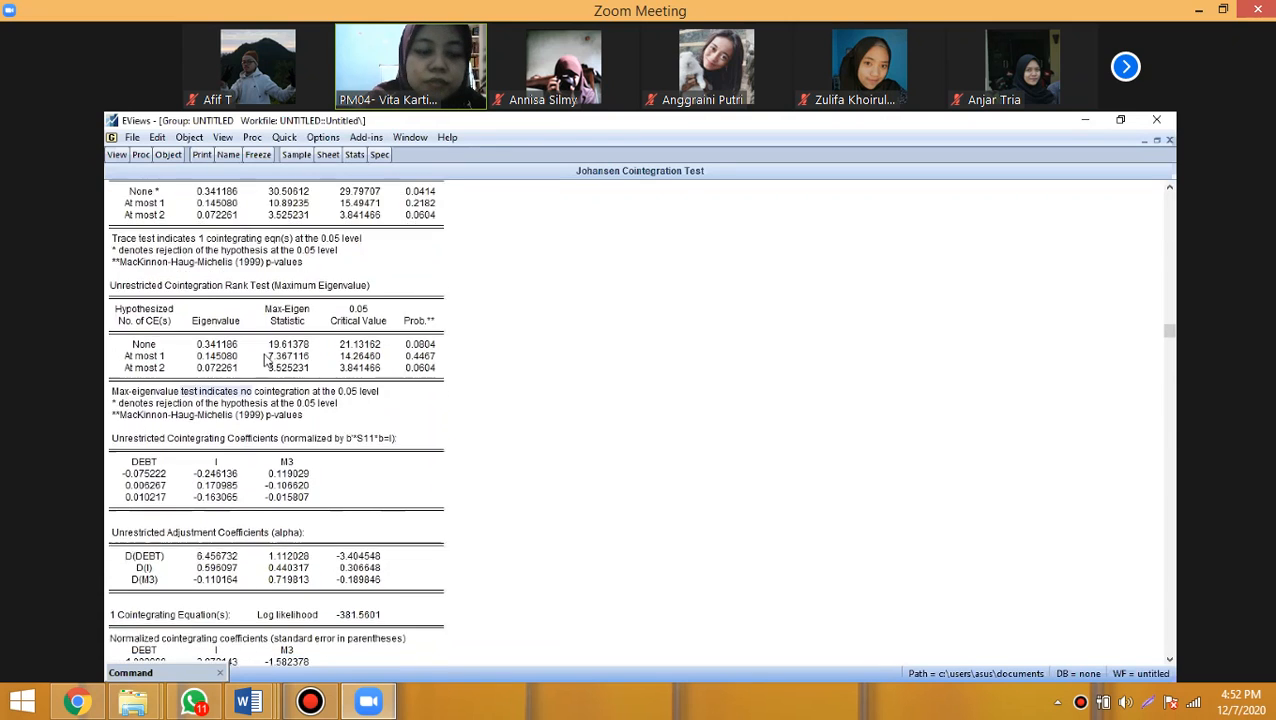
scroll(265, 362, "down", 6)
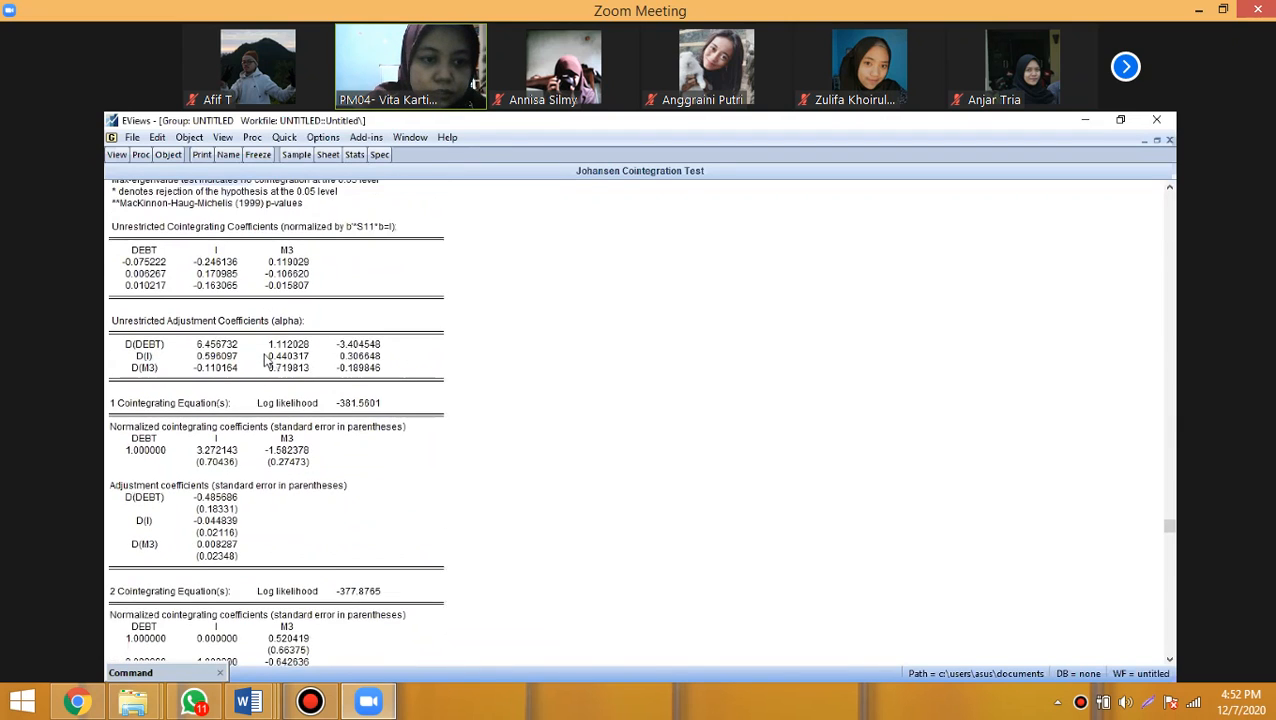
scroll(265, 360, "down", 2)
scroll(270, 385, "down", 1)
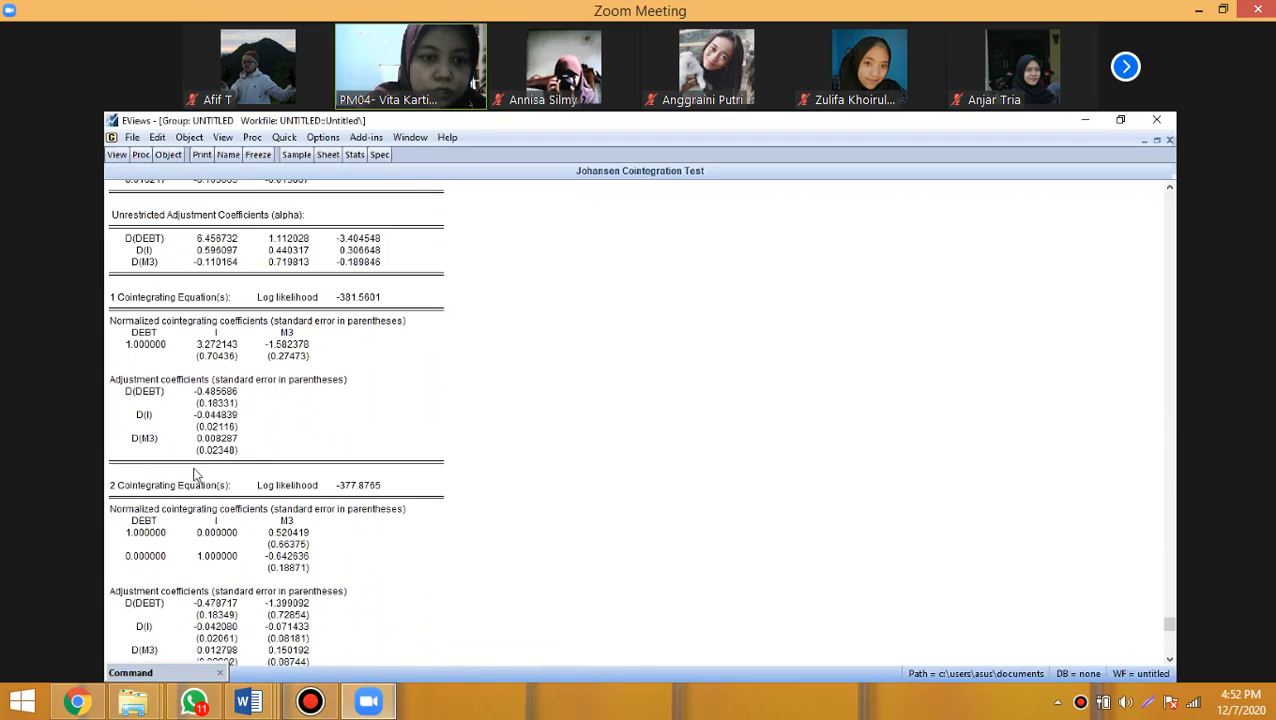
scroll(193, 478, "down", 1)
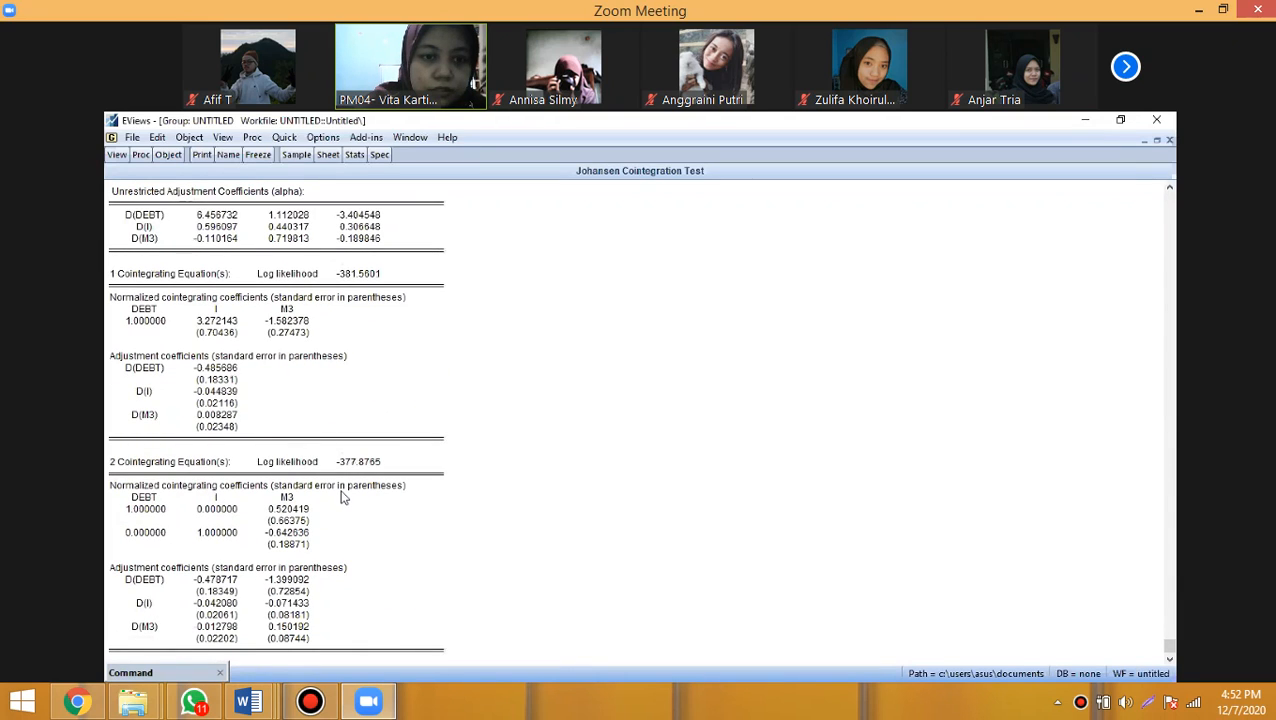
scroll(341, 497, "up", 5)
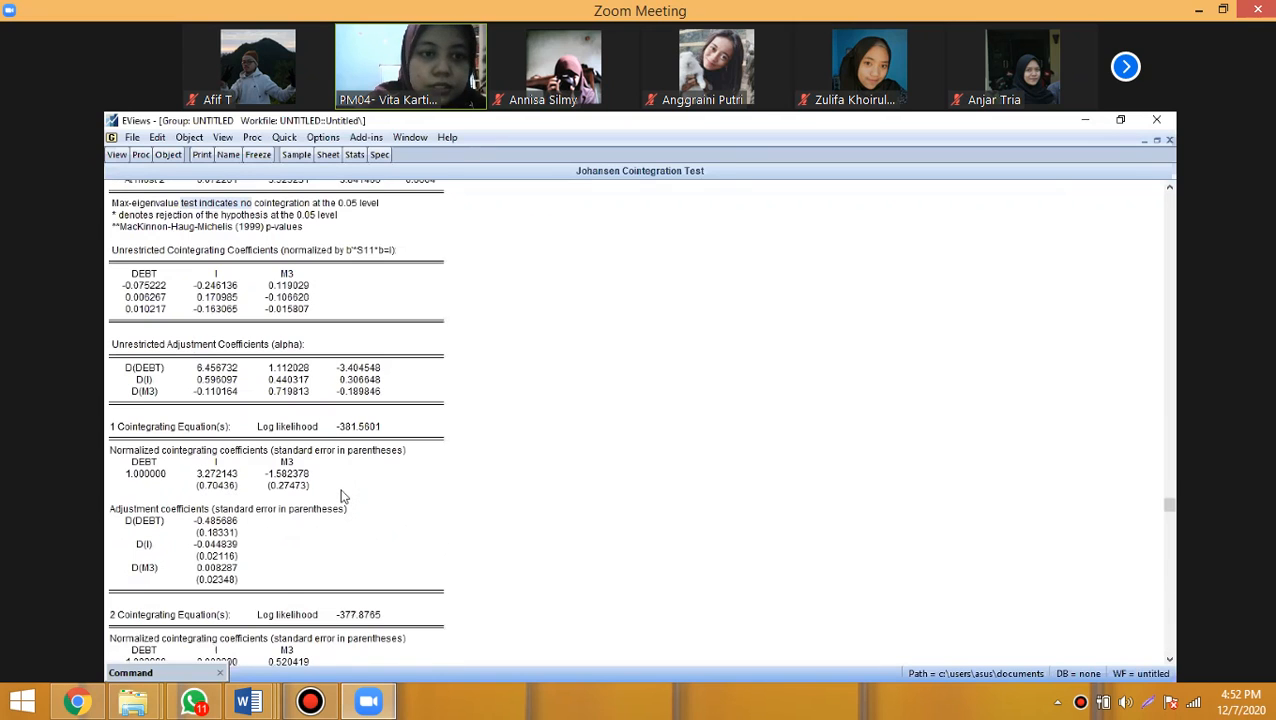
- Review the Johansen report's trace and max-eigenvalue rank test tables again, going back to the report's start
scroll(341, 490, "up", 3)
scroll(340, 487, "up", 5)
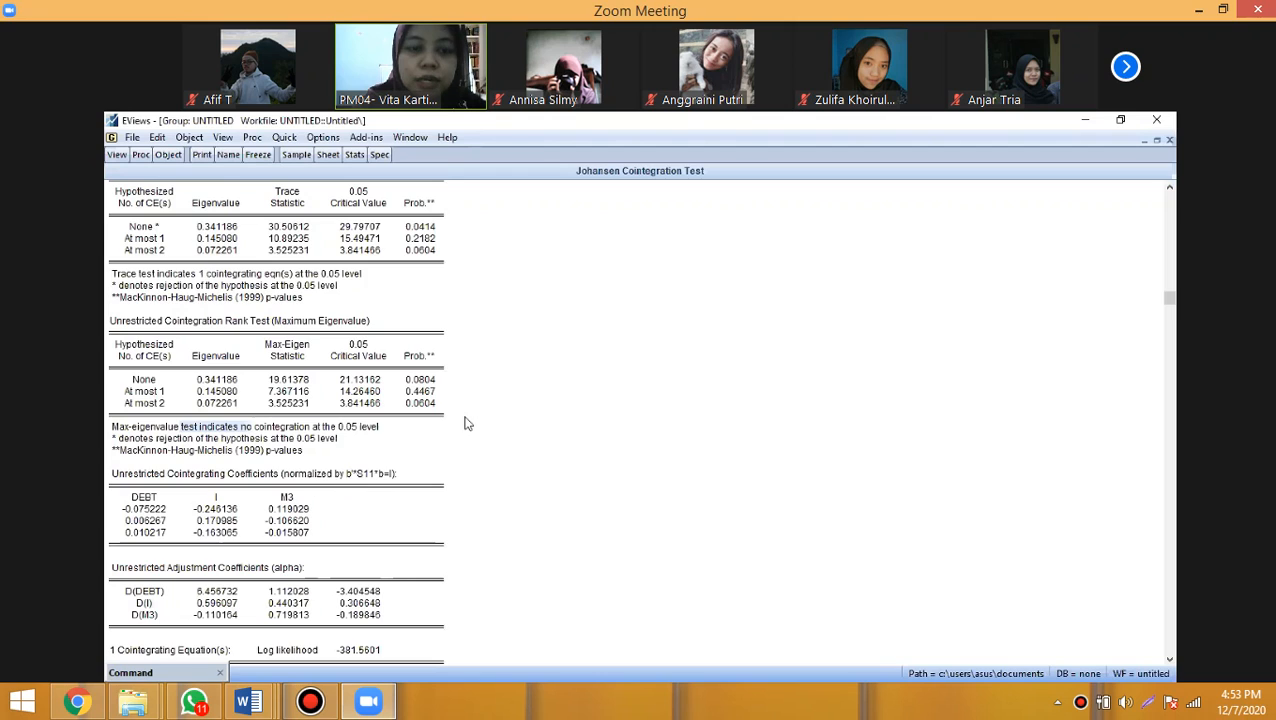
scroll(467, 424, "up", 1)
scroll(467, 424, "up", 1)
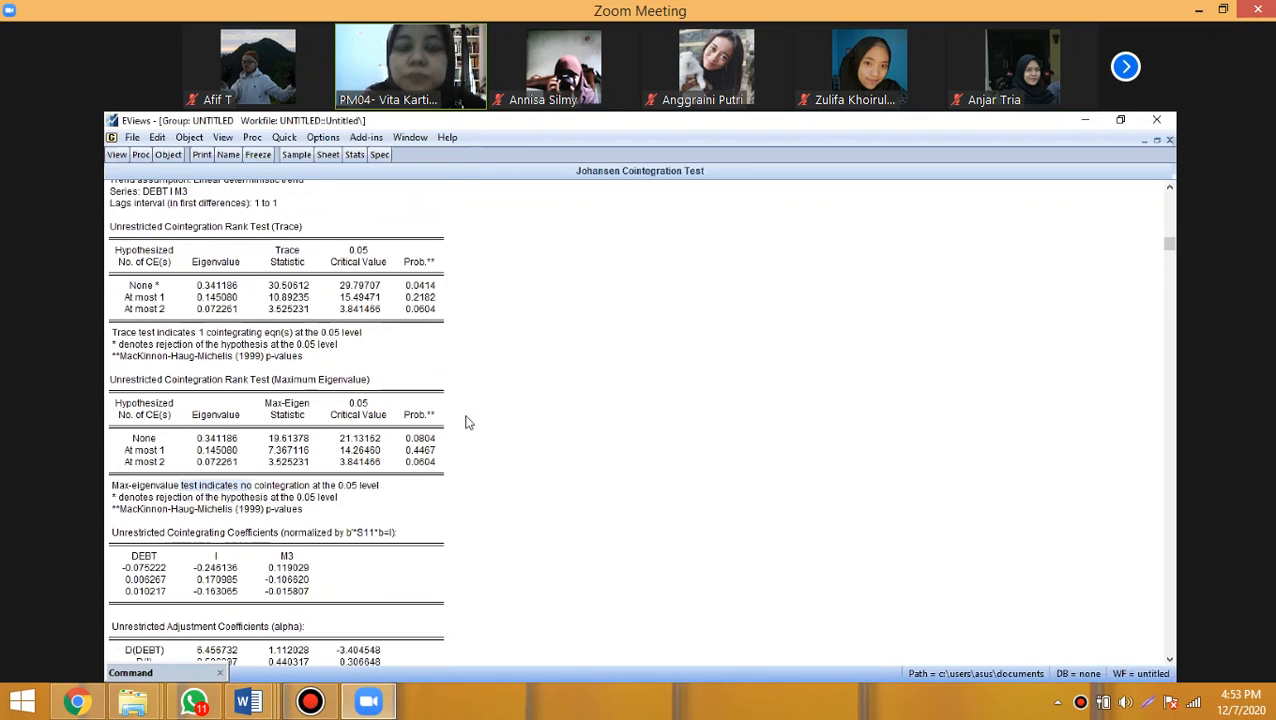
scroll(467, 422, "up", 1)
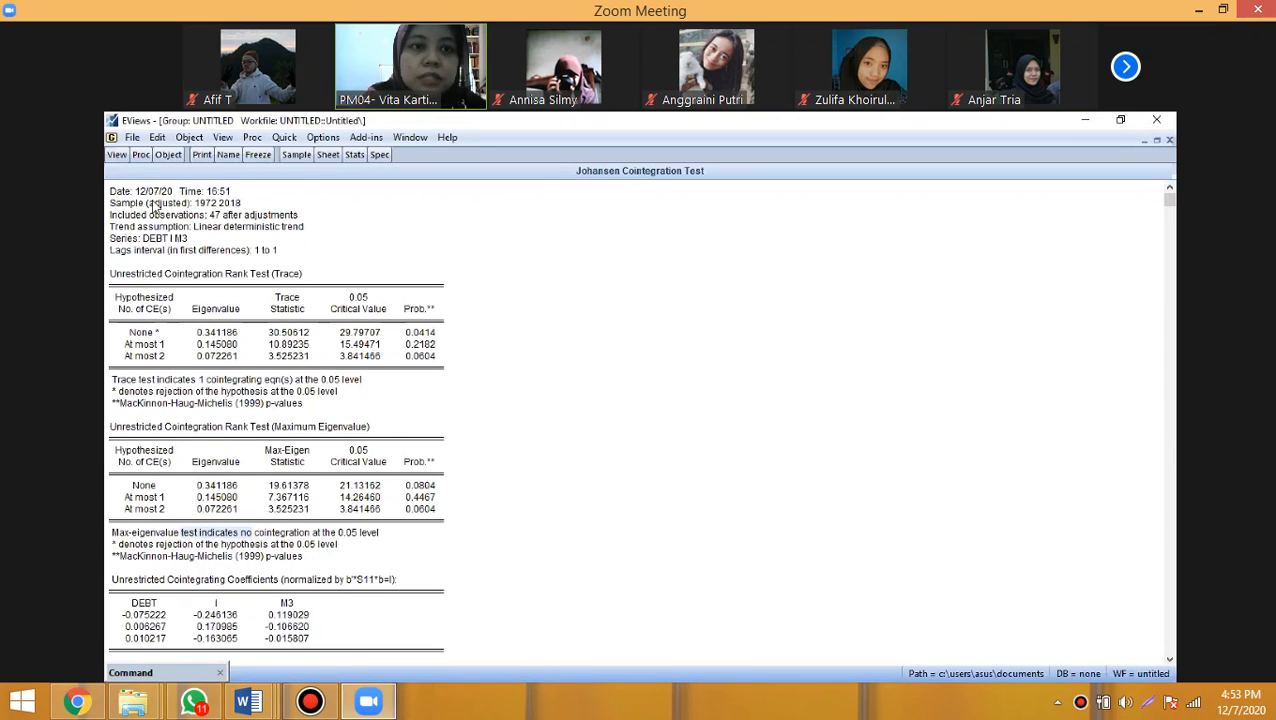
- Estimate a least squares equation with the specification I C M3 DEBT over the 1970 2018 sample
left_click(280, 139)
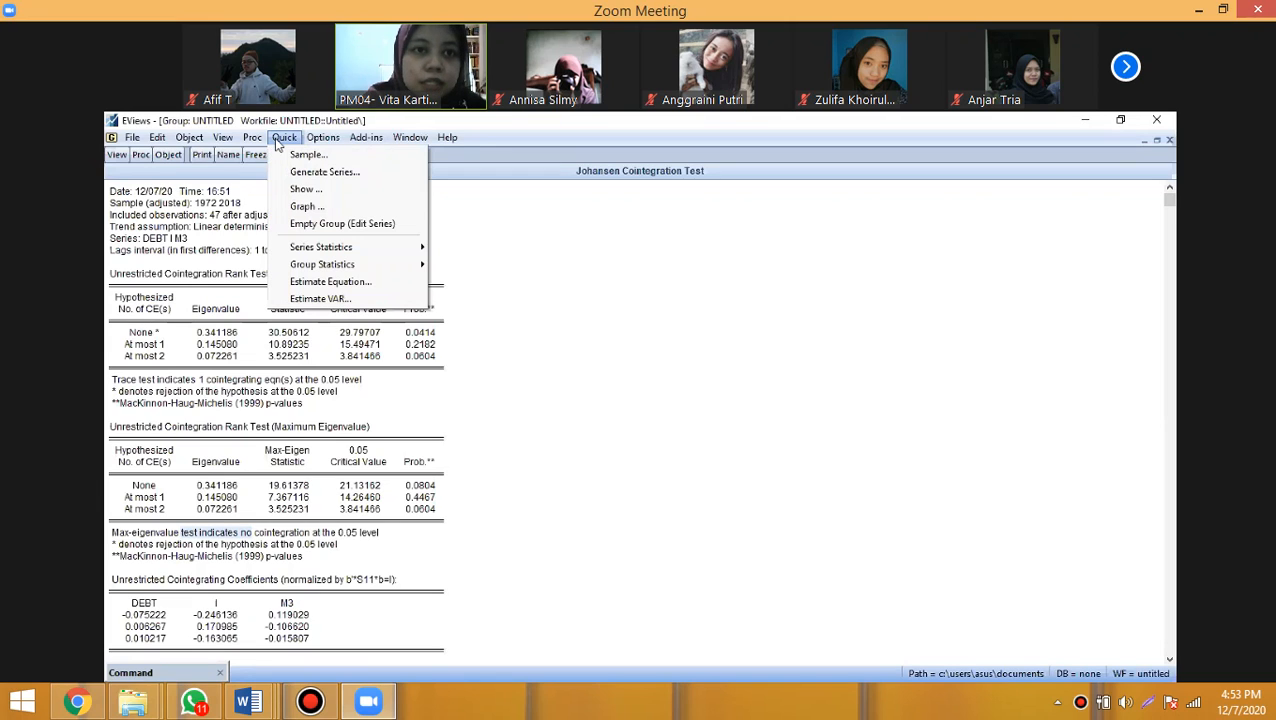
left_click(310, 283)
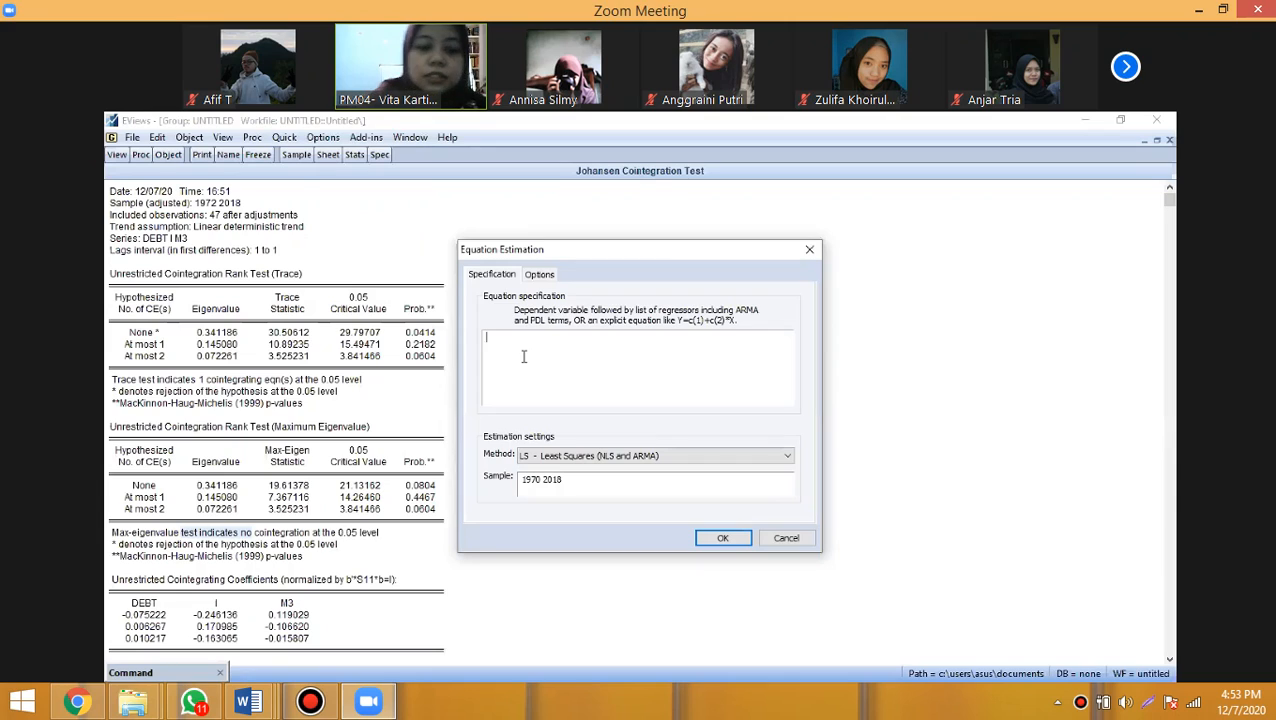
type("i")
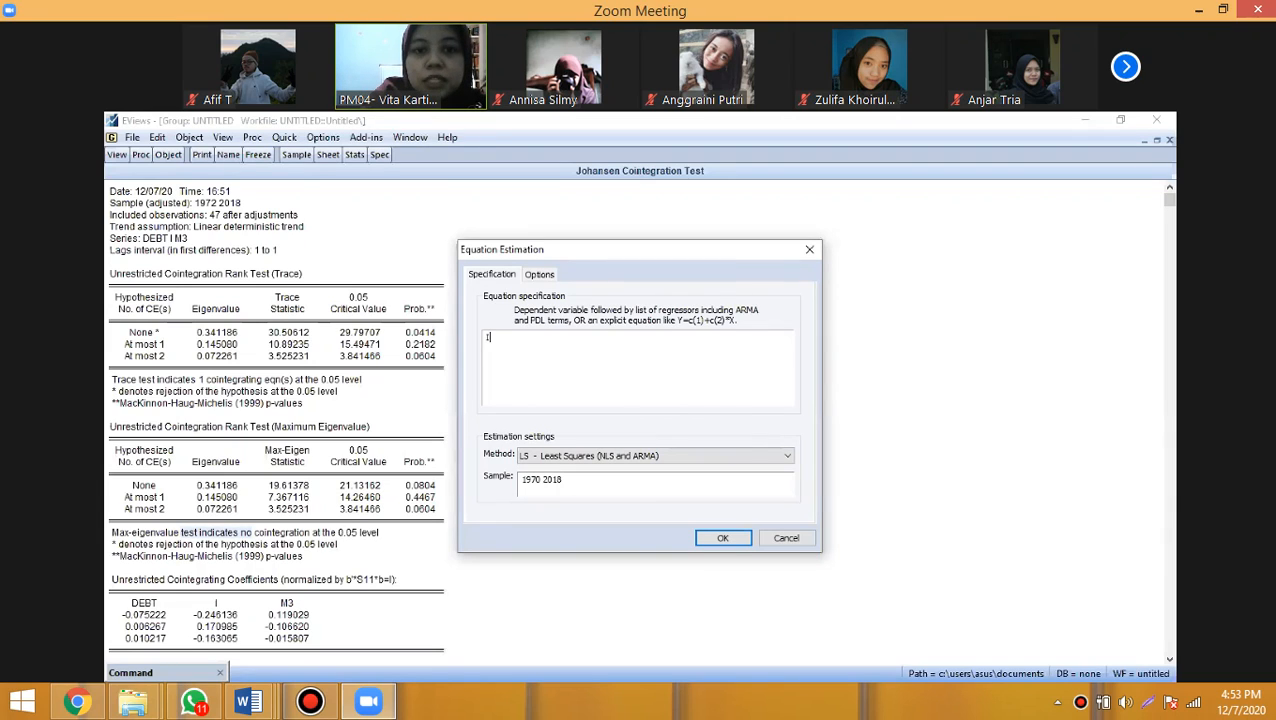
type(" c")
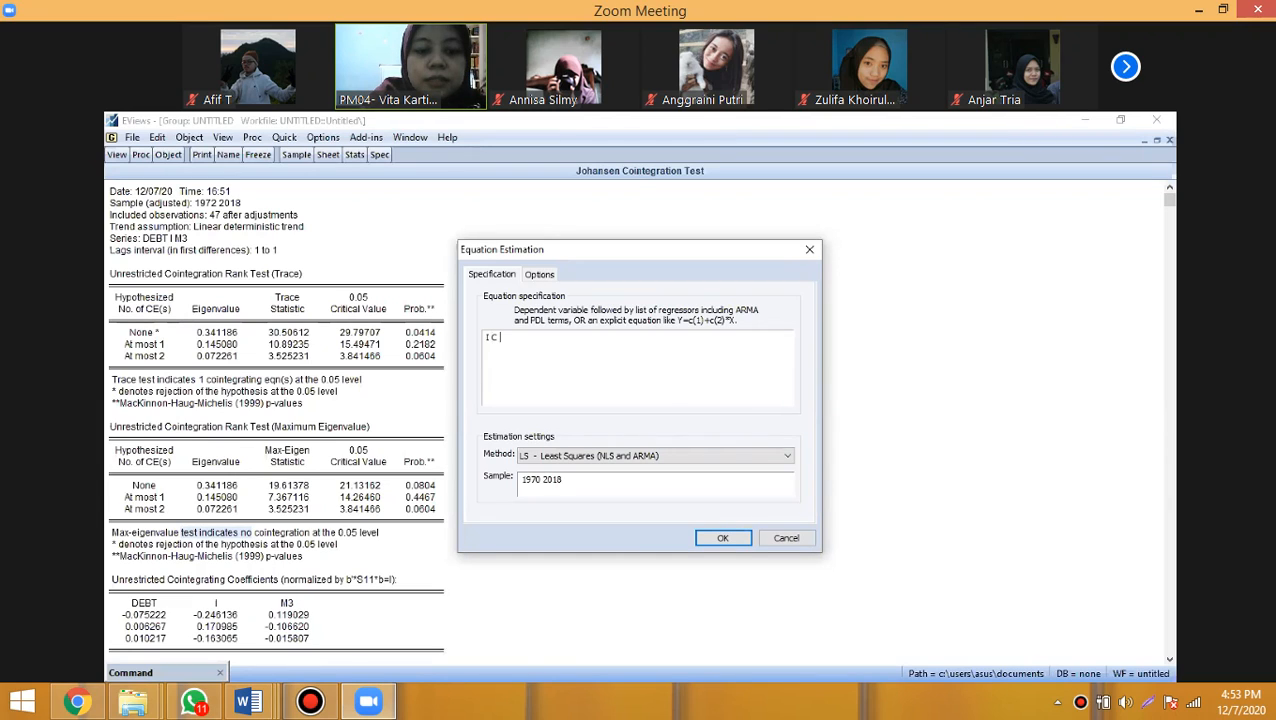
type(" M3 DE")
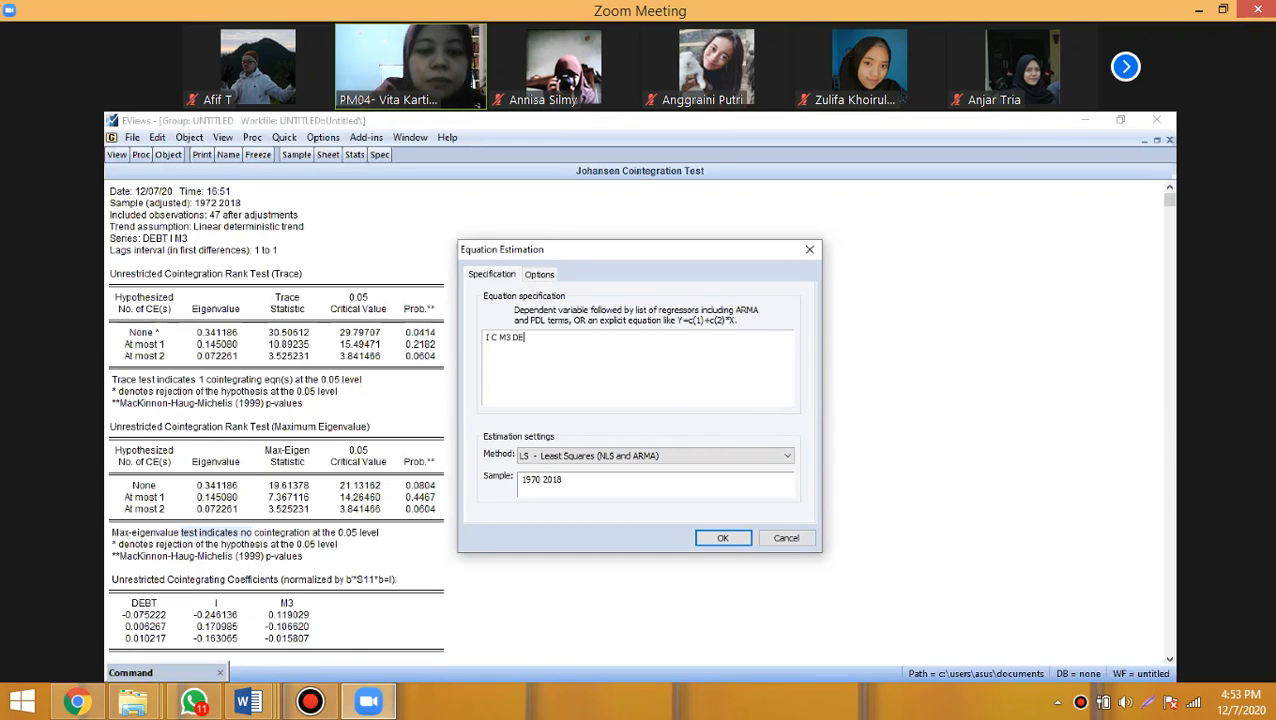
type("BT")
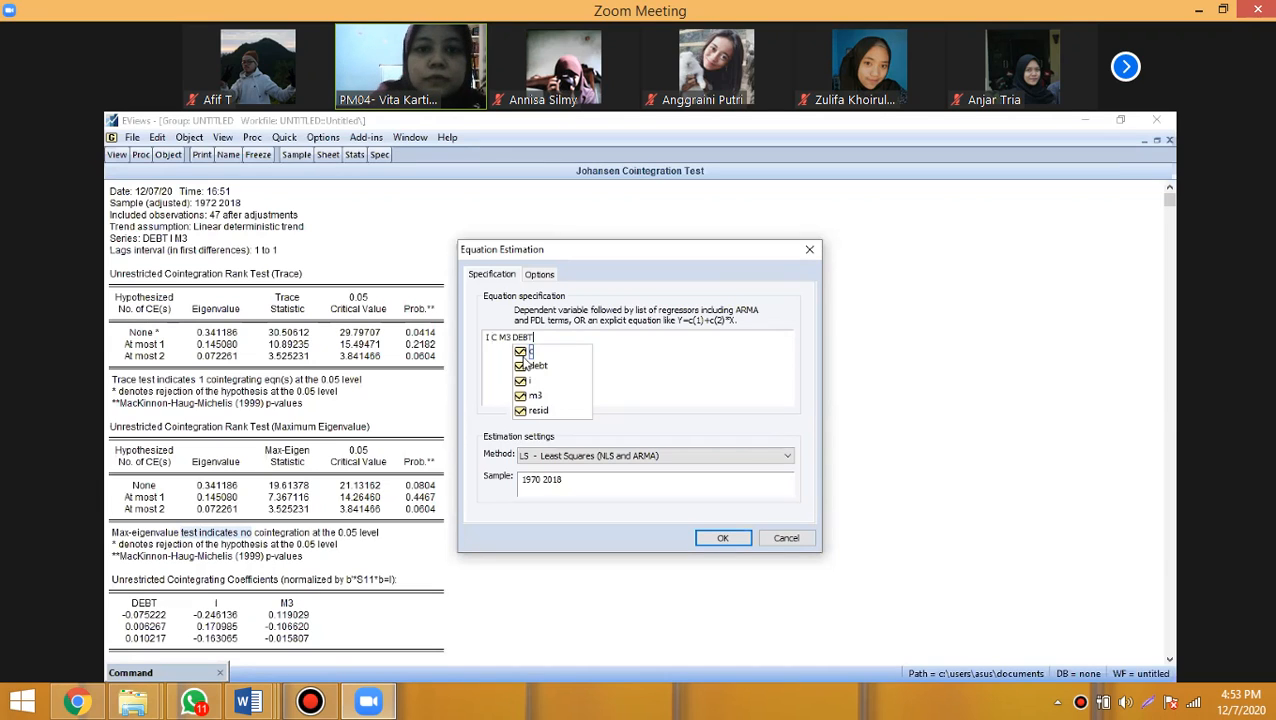
left_click(647, 375)
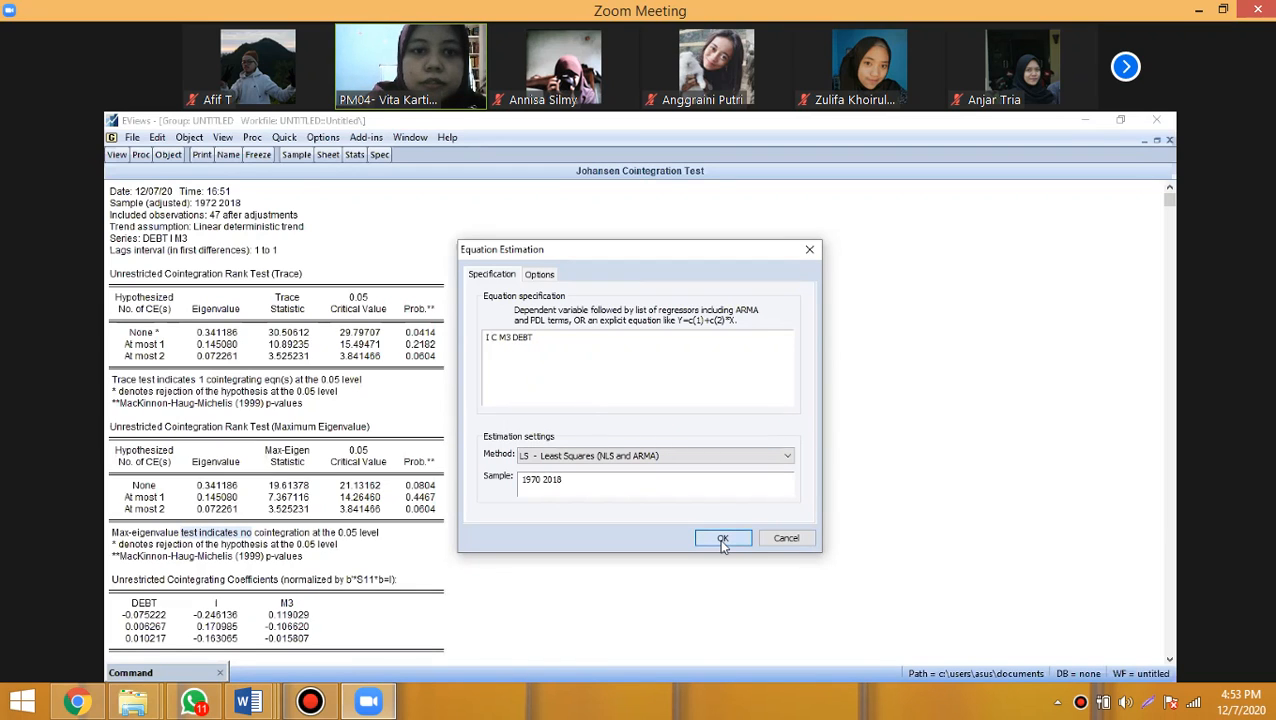
left_click(722, 539)
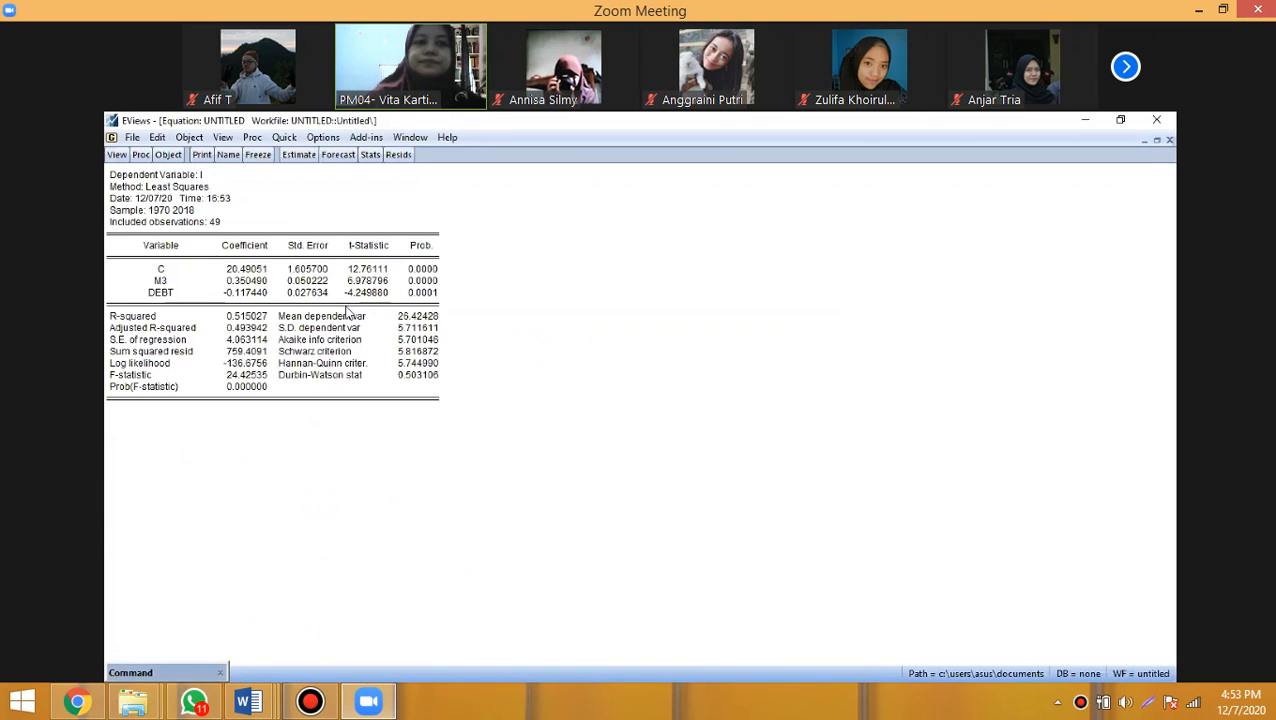
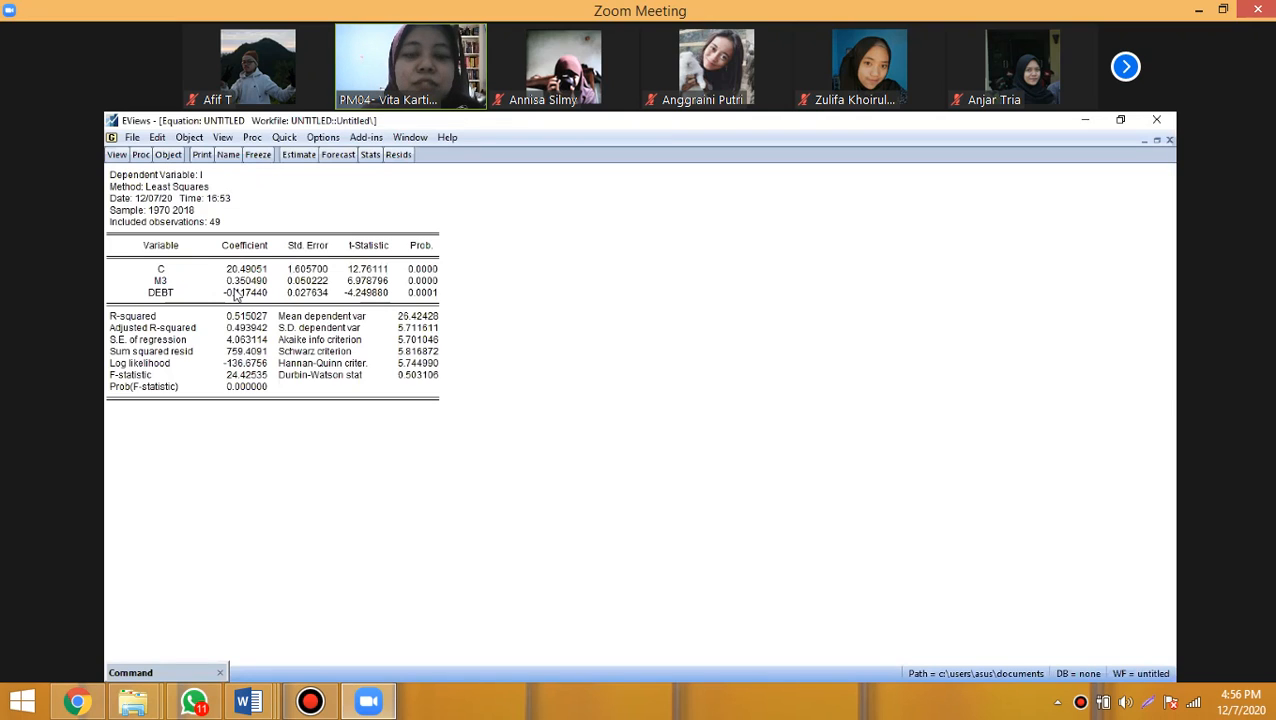
- Examine the M3 and DEBT coefficients and the adjusted R-squared in the least squares estimation output for I
left_click(160, 283)
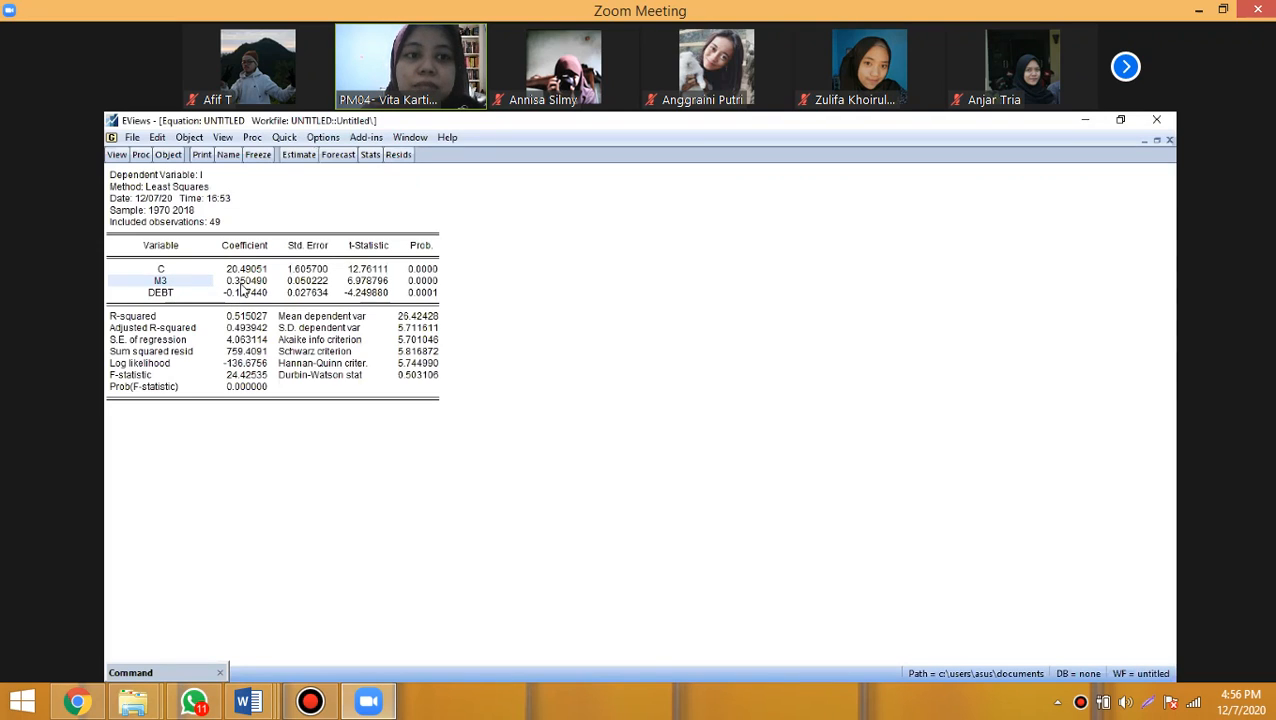
left_click(243, 284)
left_click(160, 295)
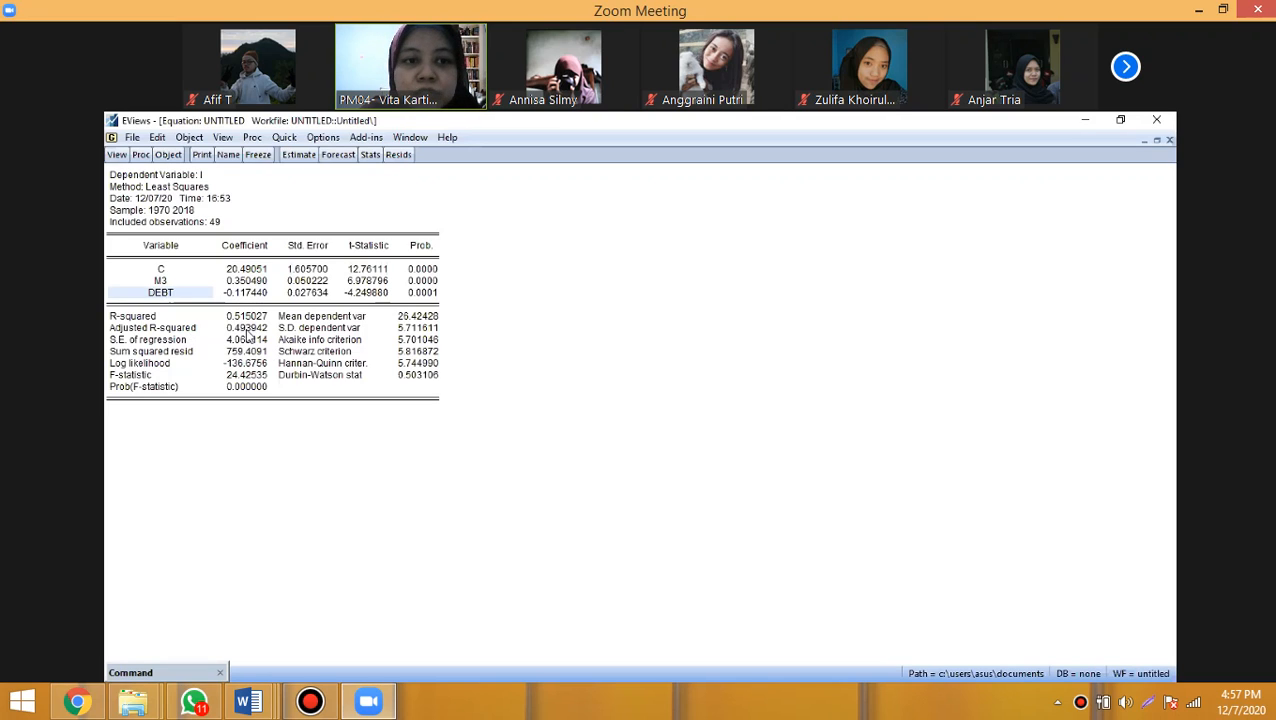
left_click(245, 333)
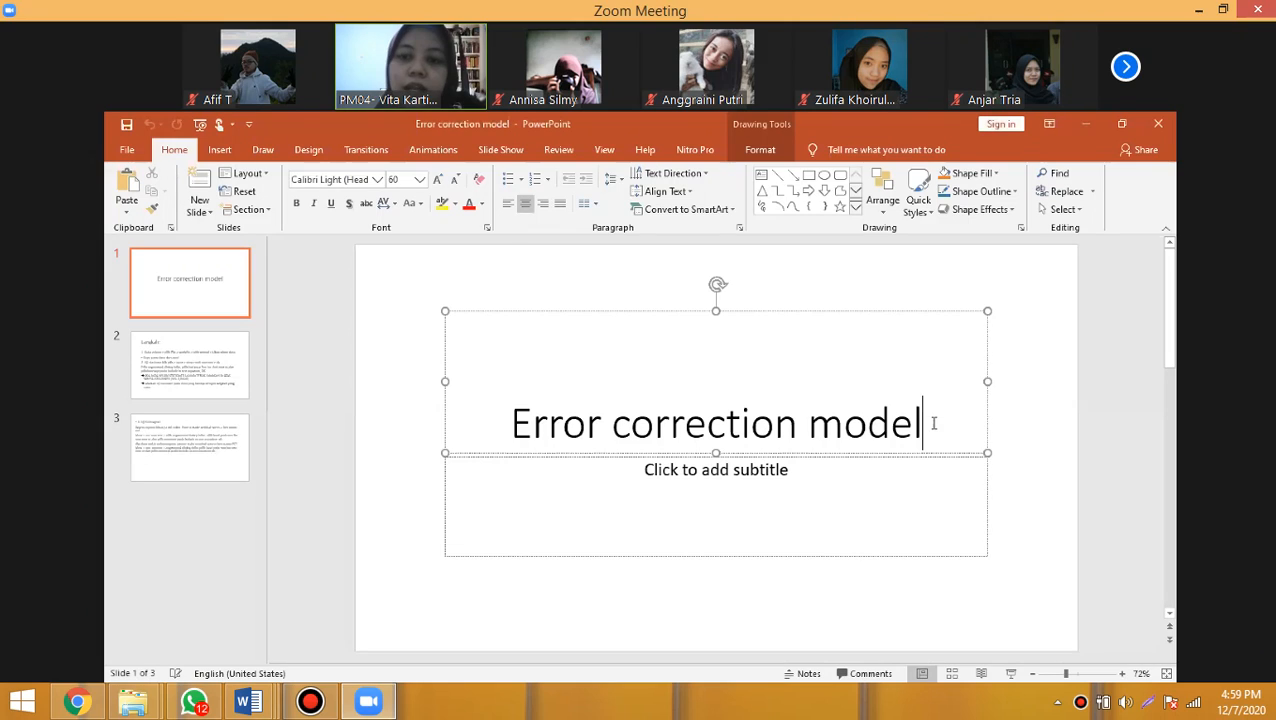
- In PowerPoint, add an opening parenthesis after "Error correction model" in the first slide's title
type("(")
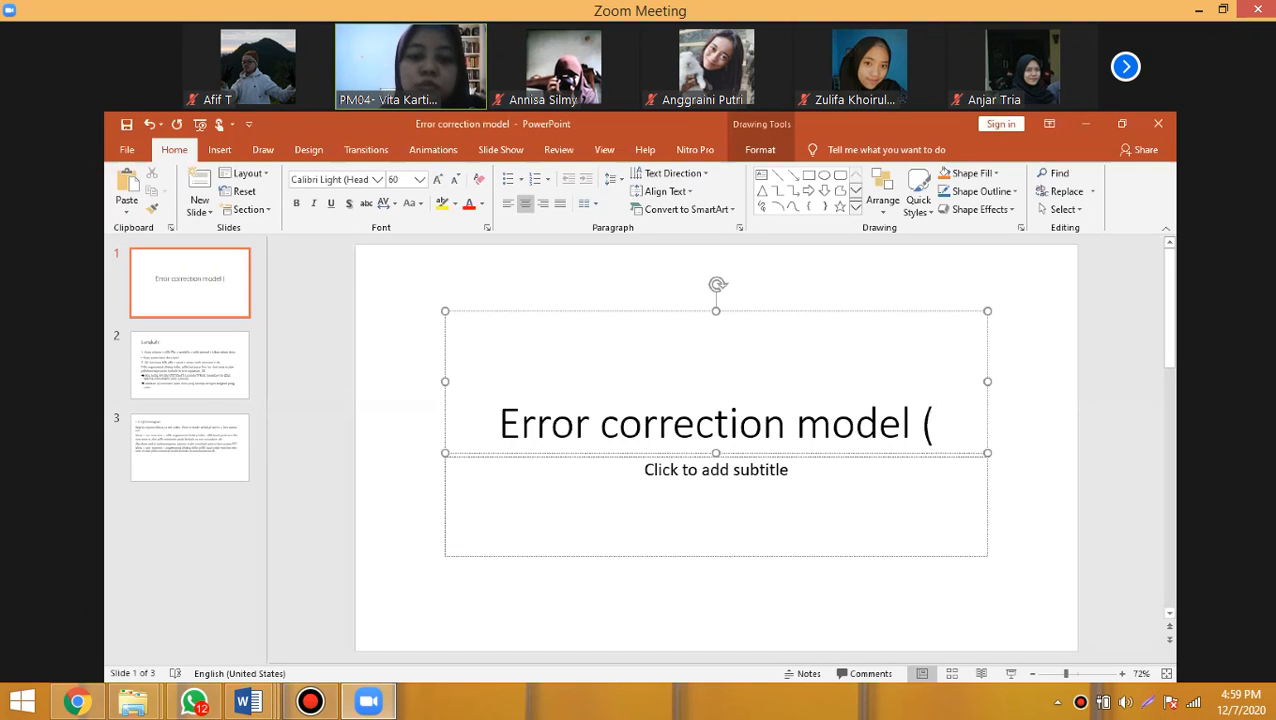
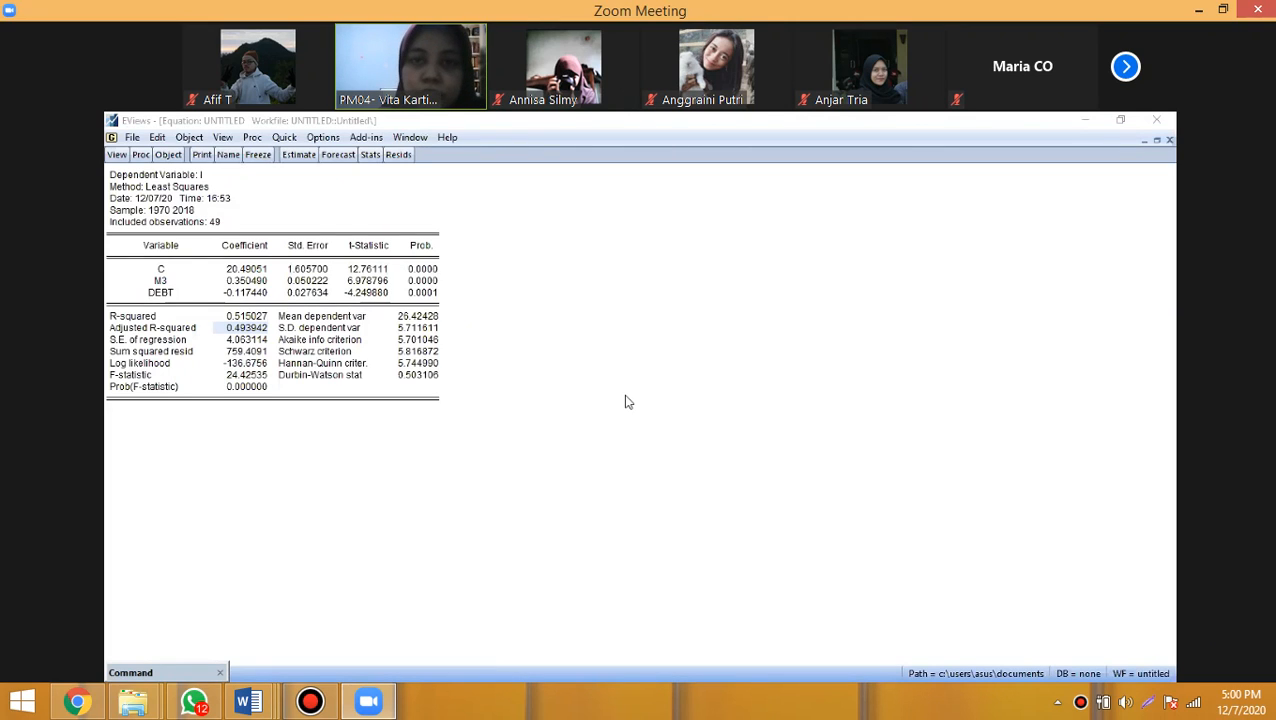
left_click(281, 142)
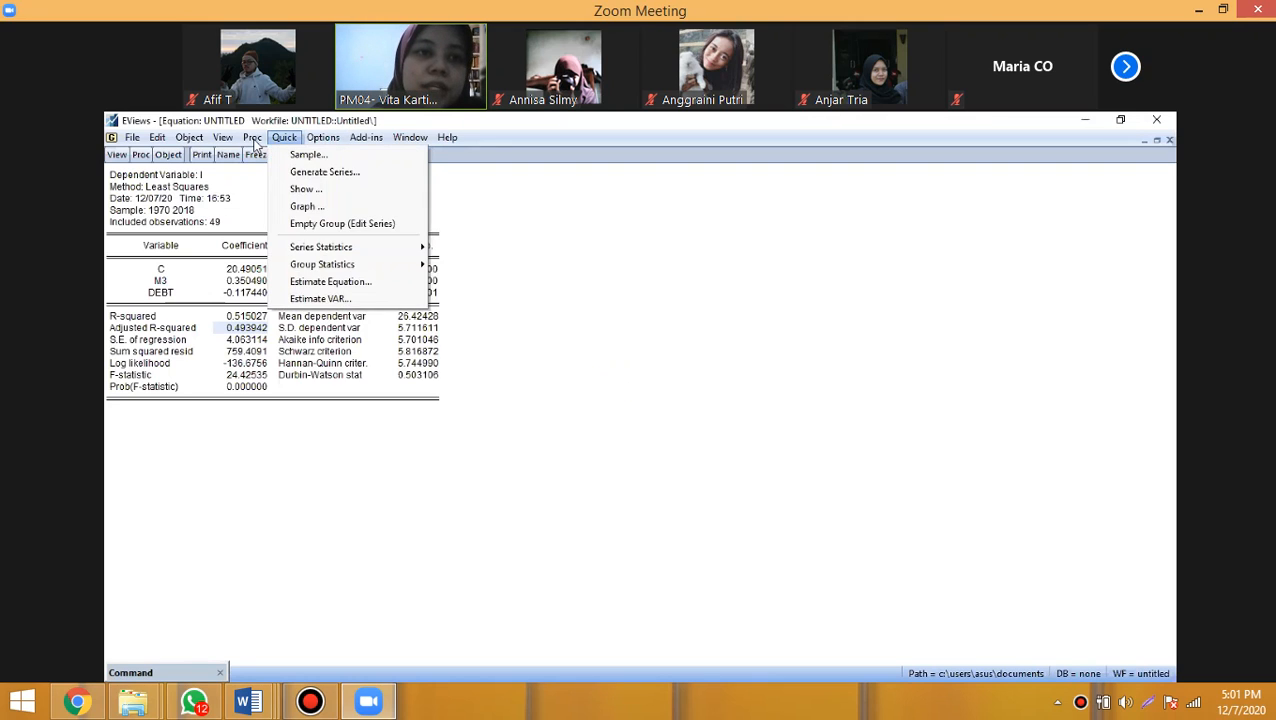
mouse_move(254, 143)
left_click(297, 188)
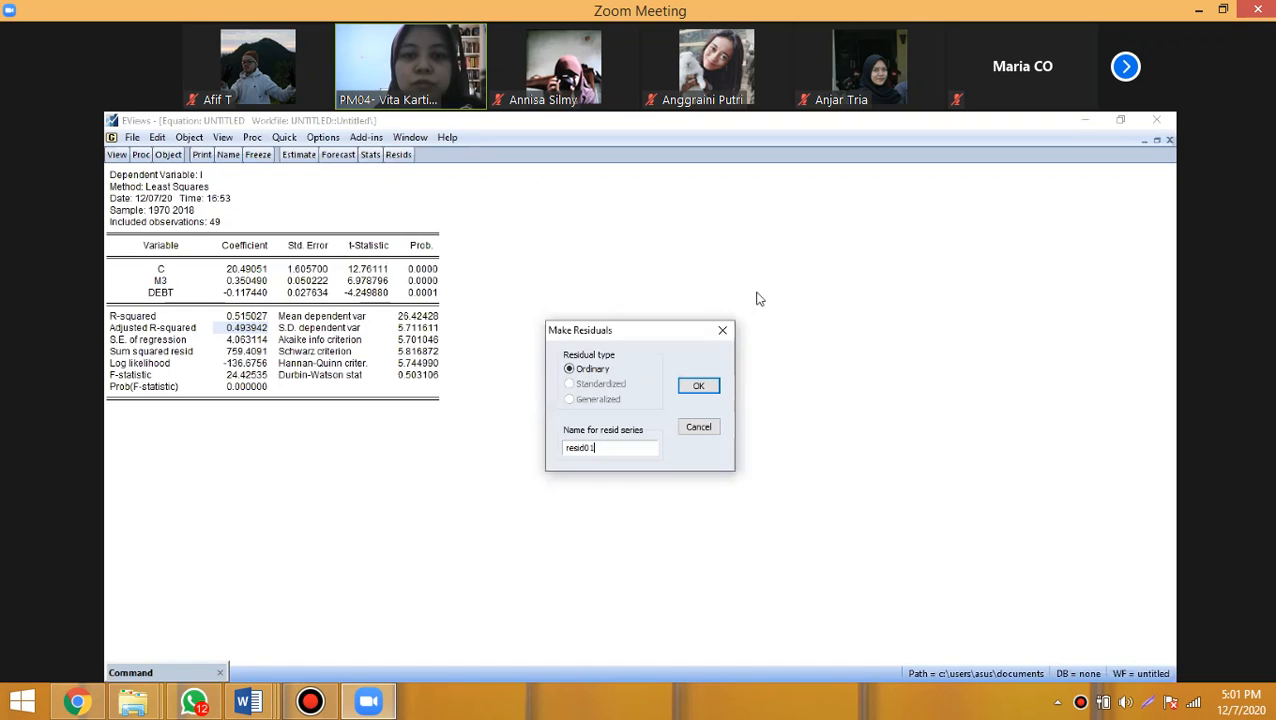
- Save the ordinary residuals of the least squares equation for I as a new series named ECT
left_click(285, 140)
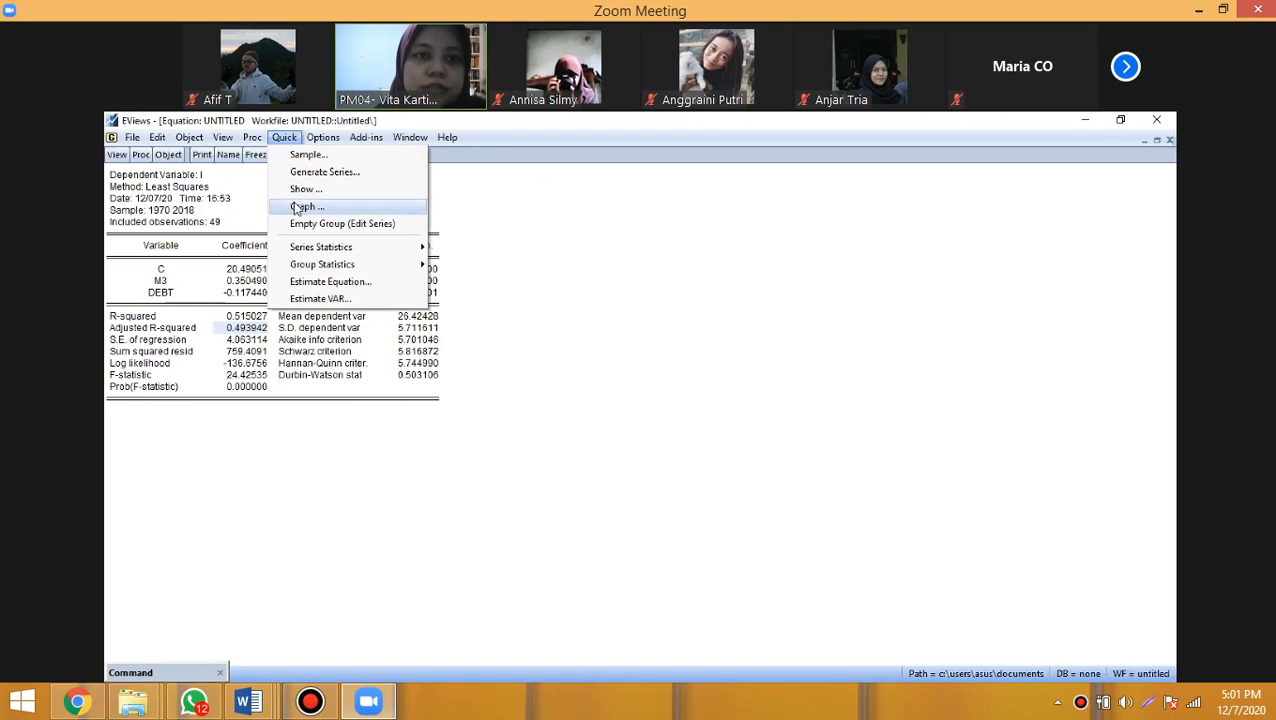
mouse_move(252, 143)
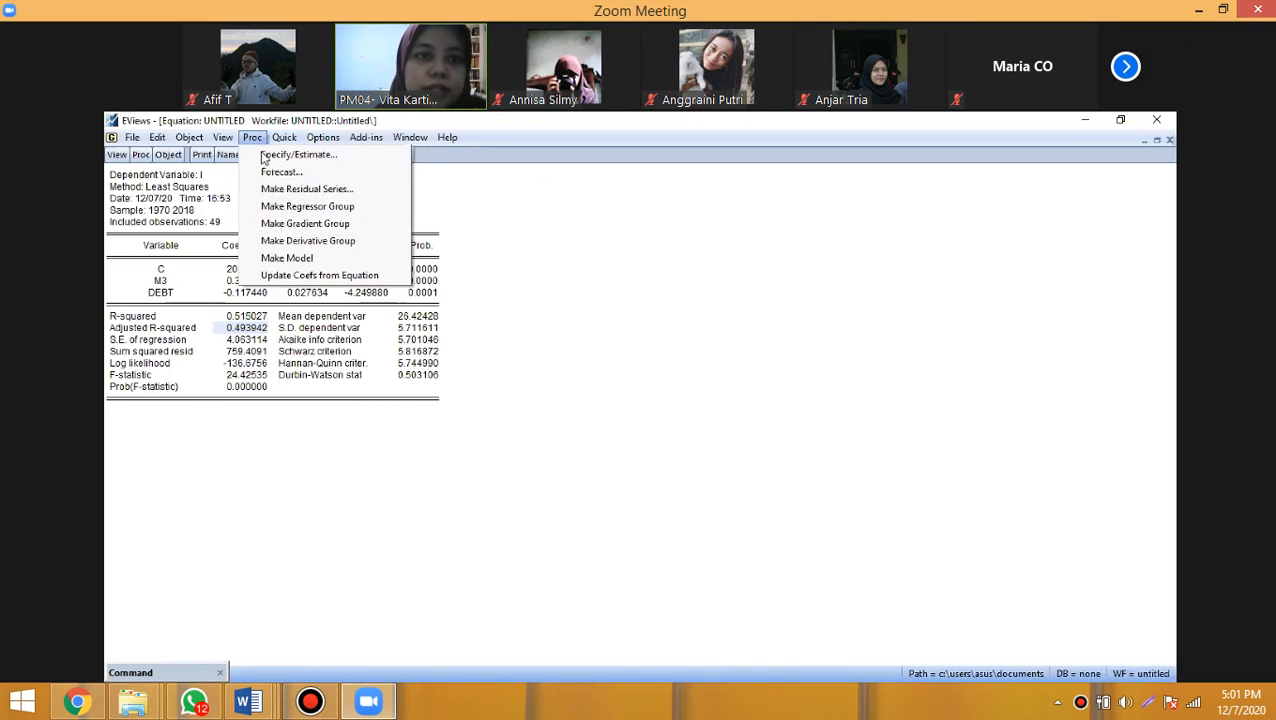
left_click(300, 188)
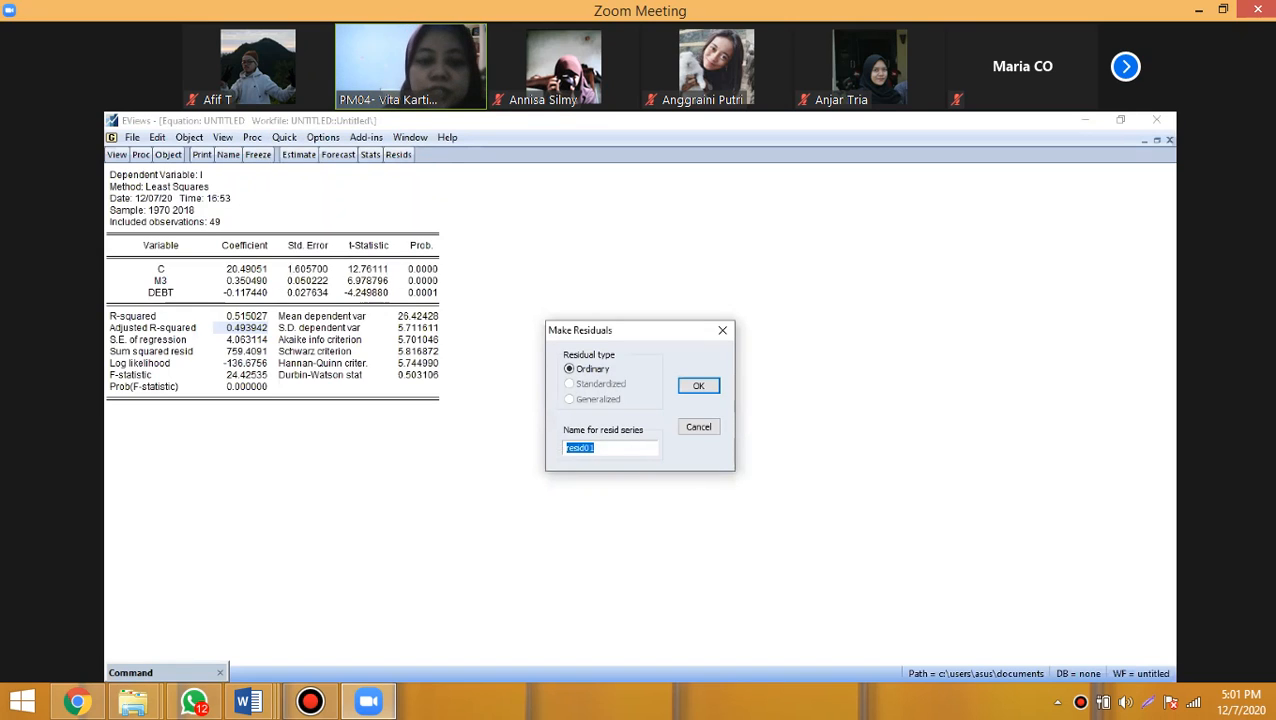
type("ECT")
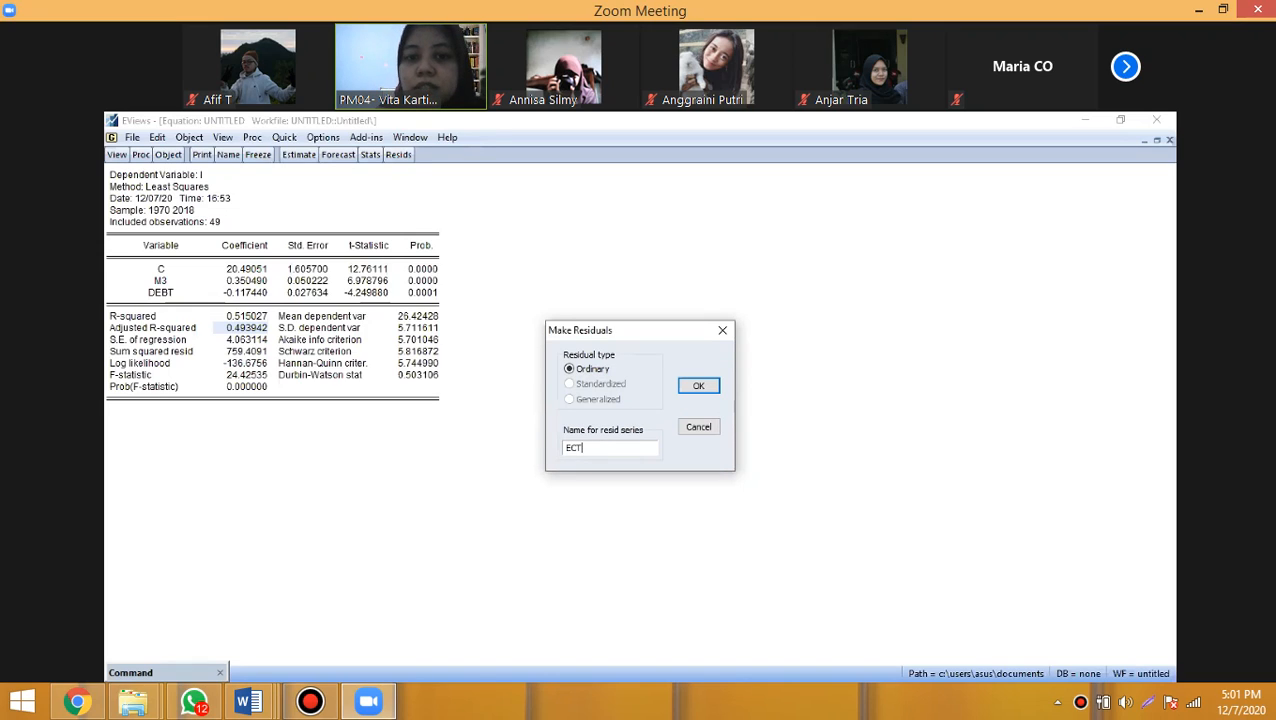
key("BackSpace")
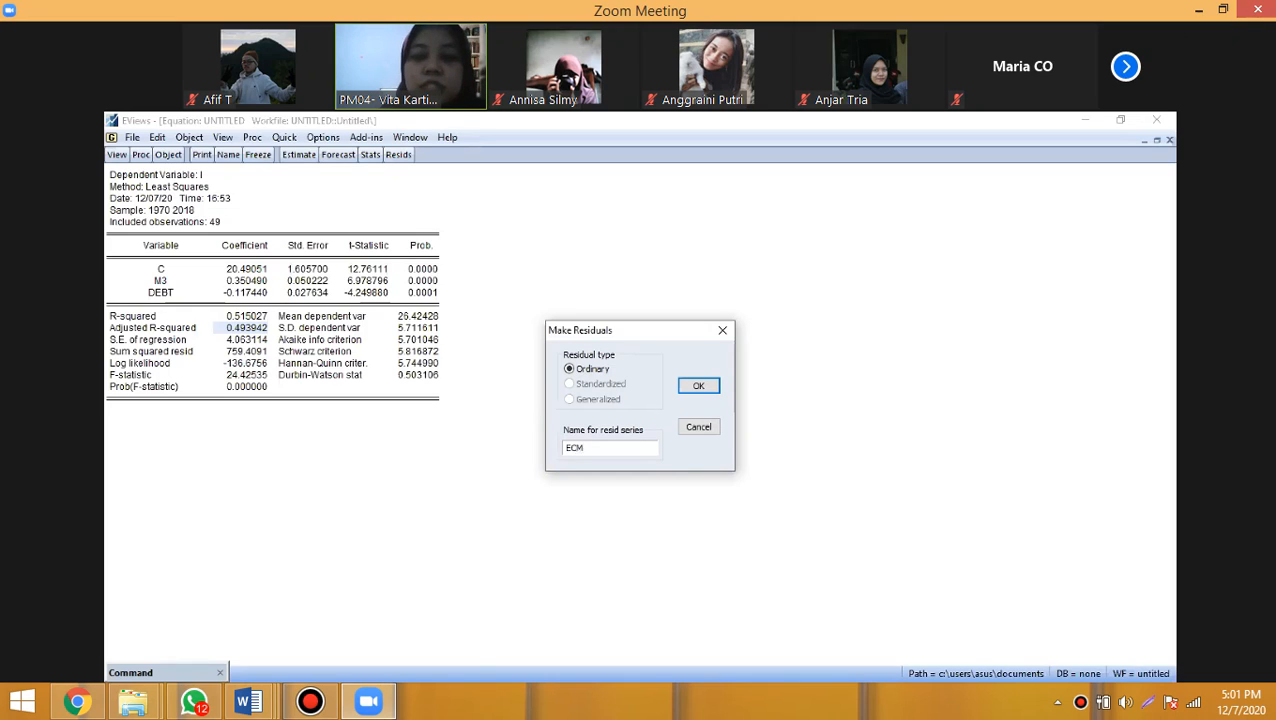
type("T")
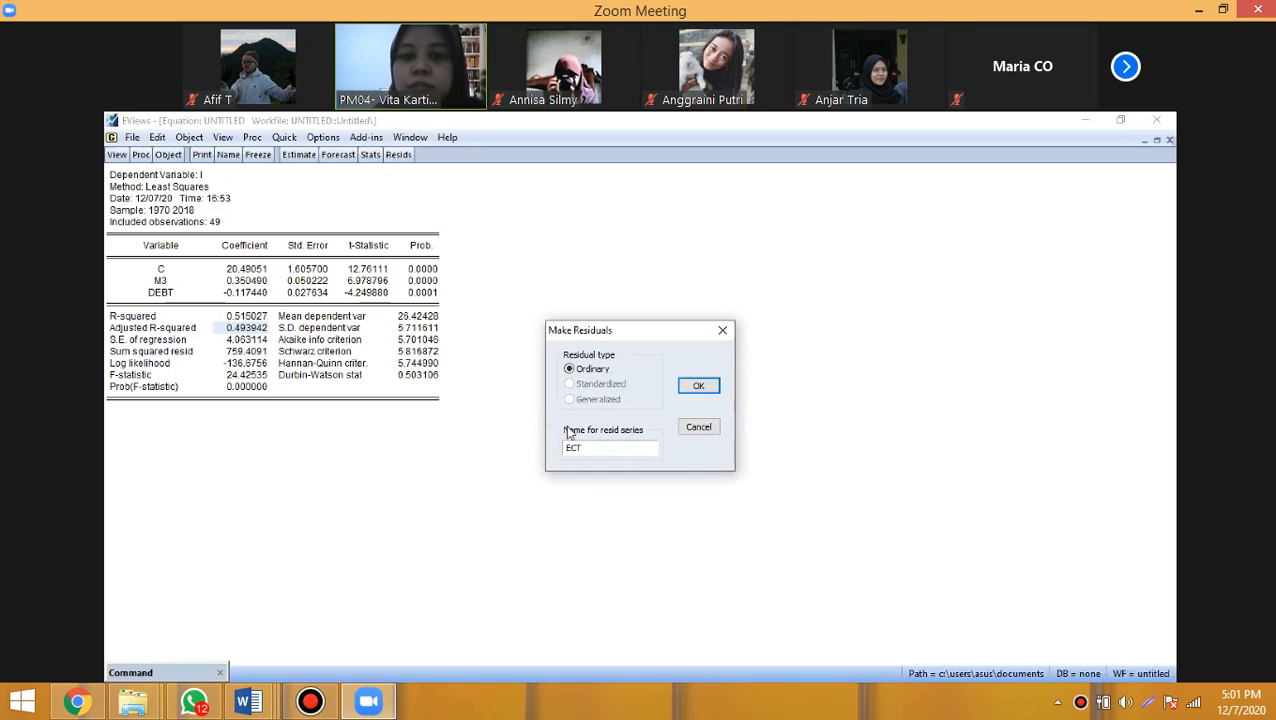
left_click(700, 387)
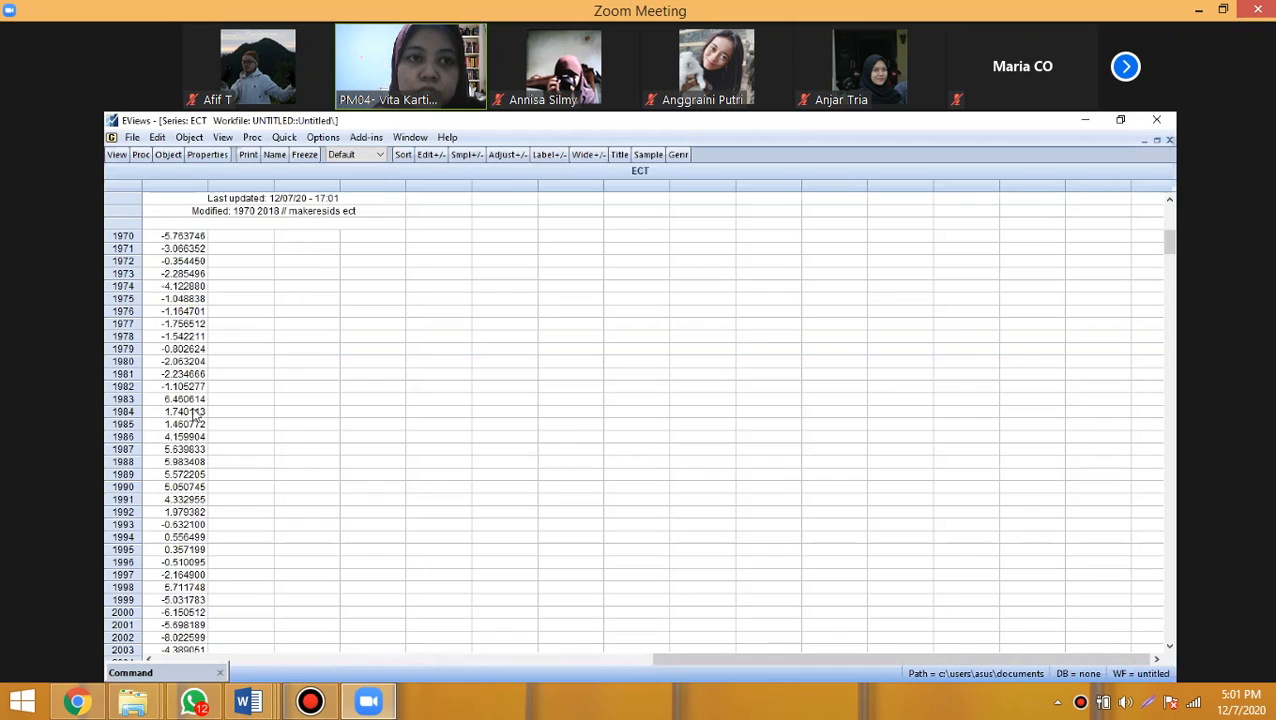
- Review the ECT residual values through 2018 and locate the ect series in the workfile
scroll(193, 437, "down", 3)
scroll(196, 452, "down", 2)
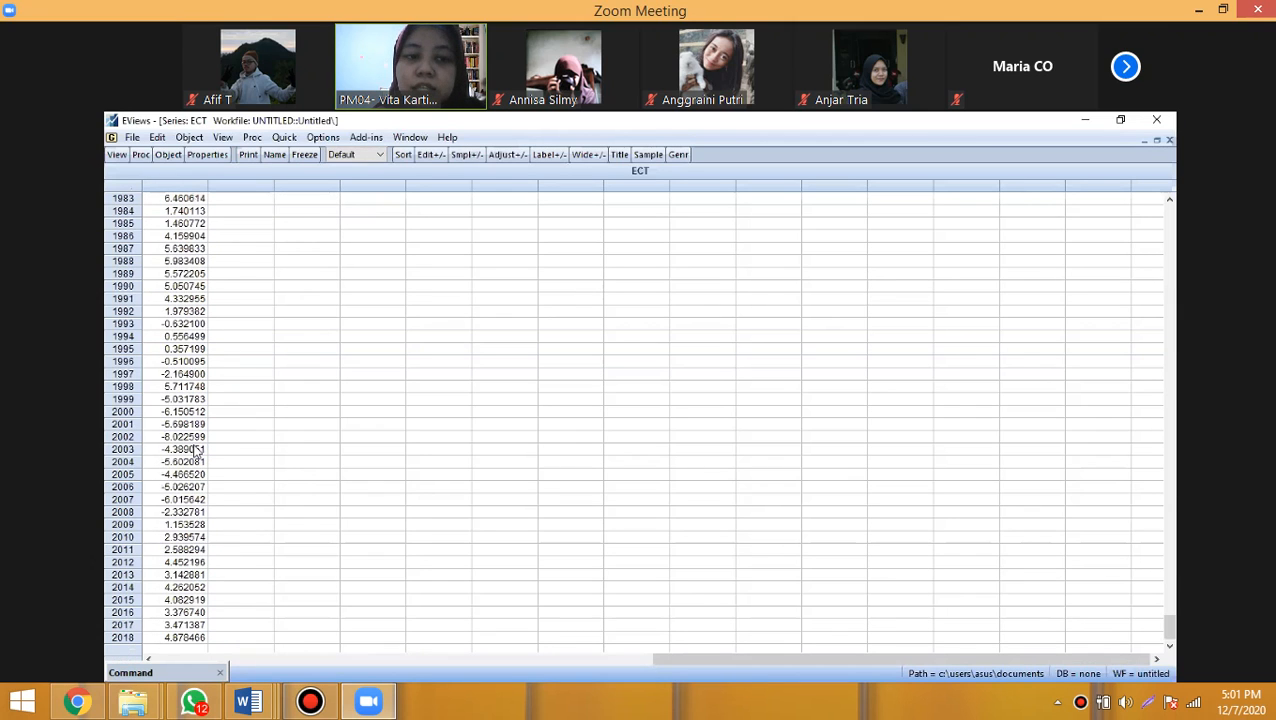
scroll(196, 452, "up", 5)
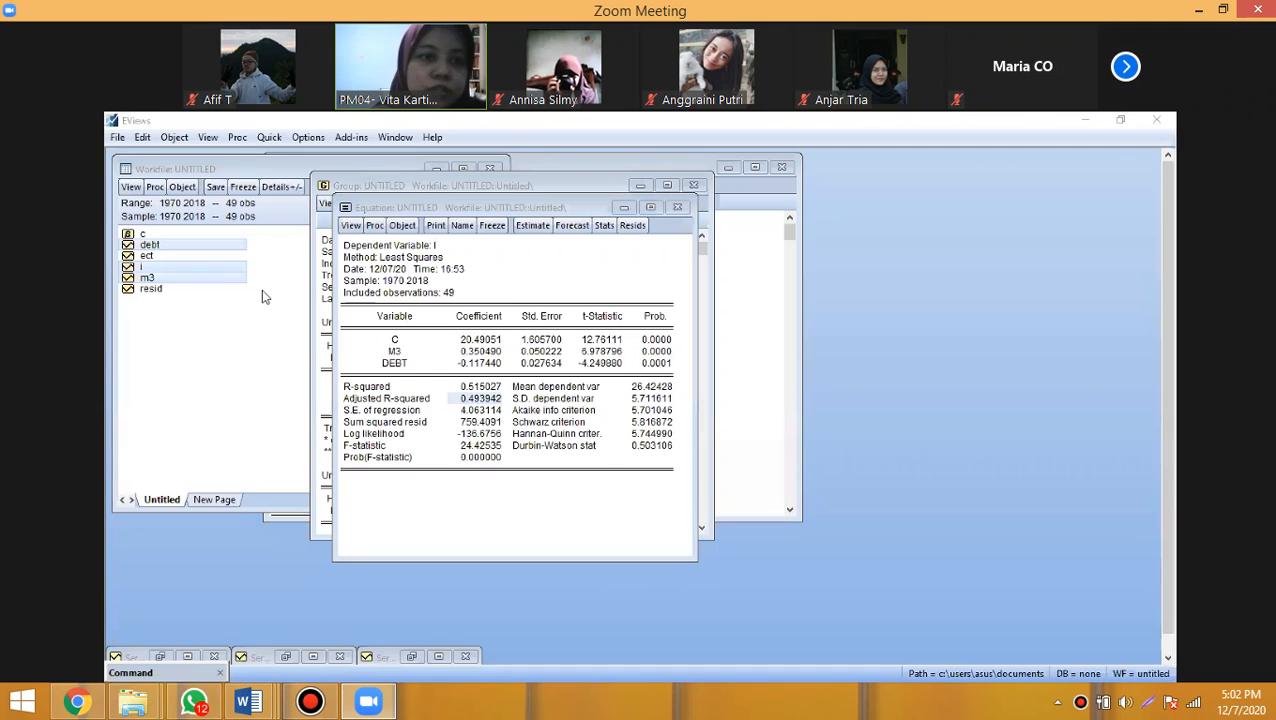
left_click(180, 258)
left_click(153, 255)
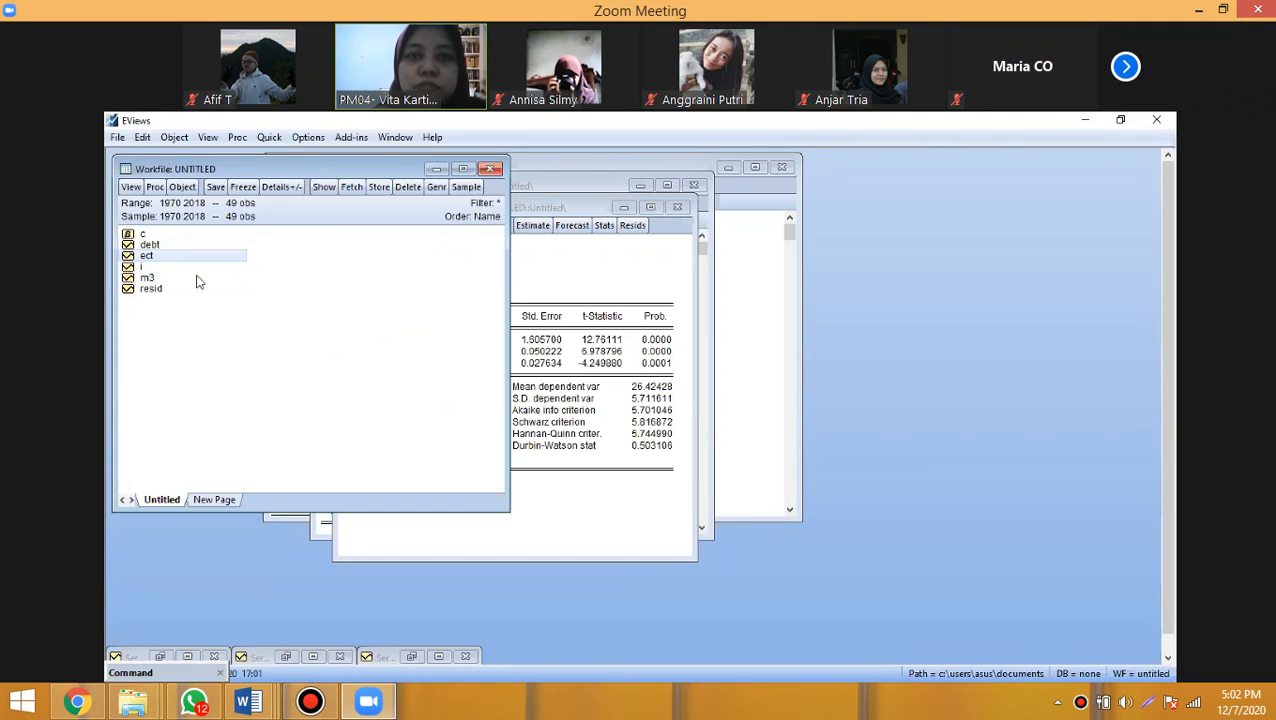
left_click(265, 342)
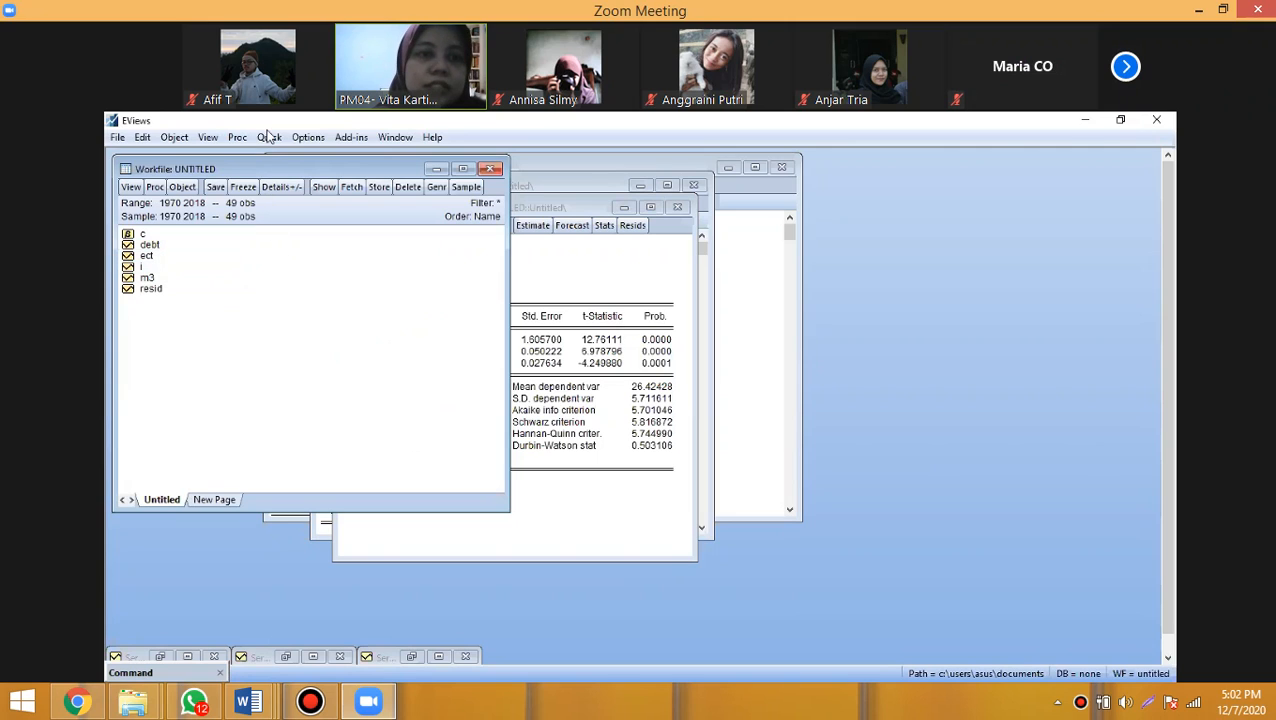
- Open the series i, m3 and debt together as a new equation, with i as the dependent variable
left_click(144, 267)
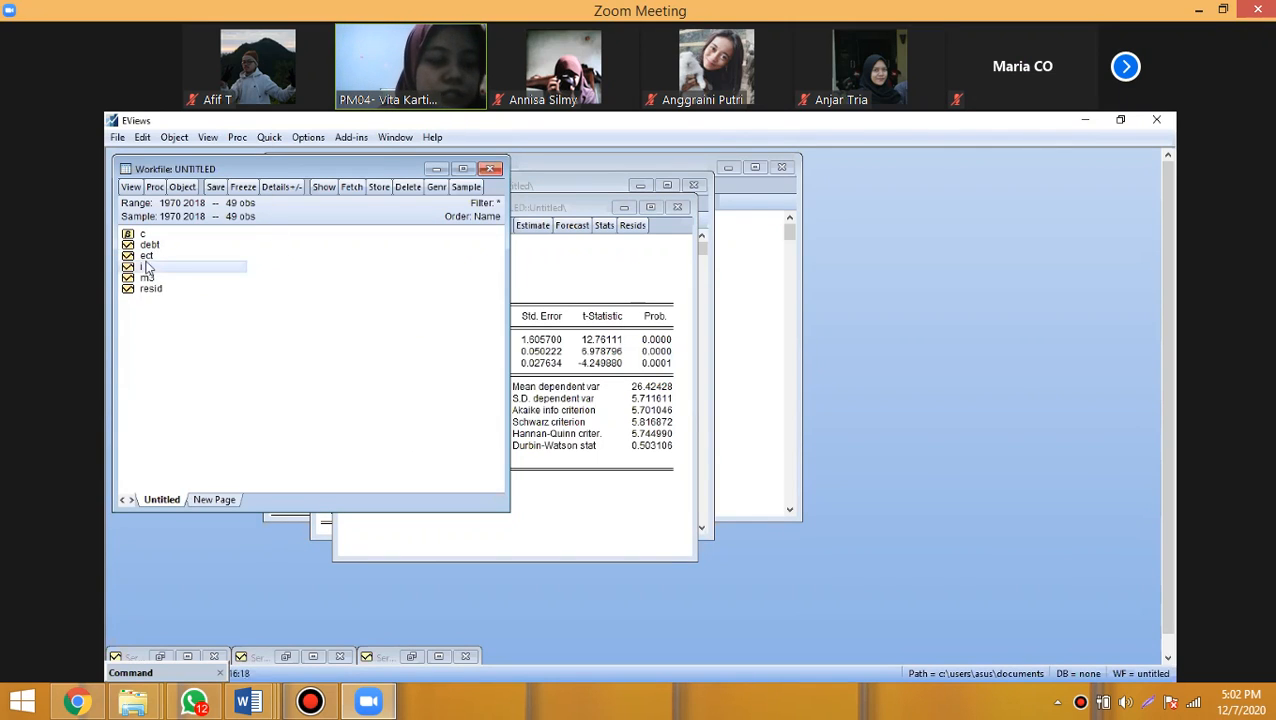
left_click(148, 277, "ctrl")
left_click(150, 245, "ctrl")
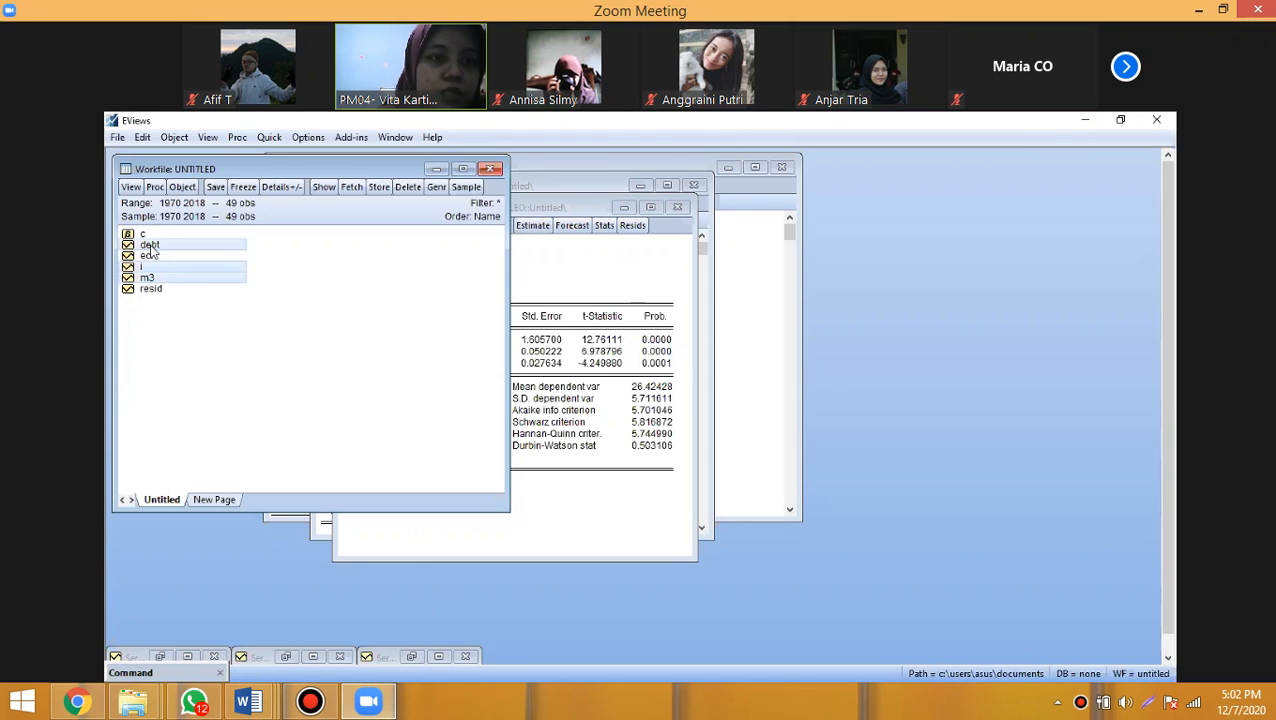
right_click(152, 246)
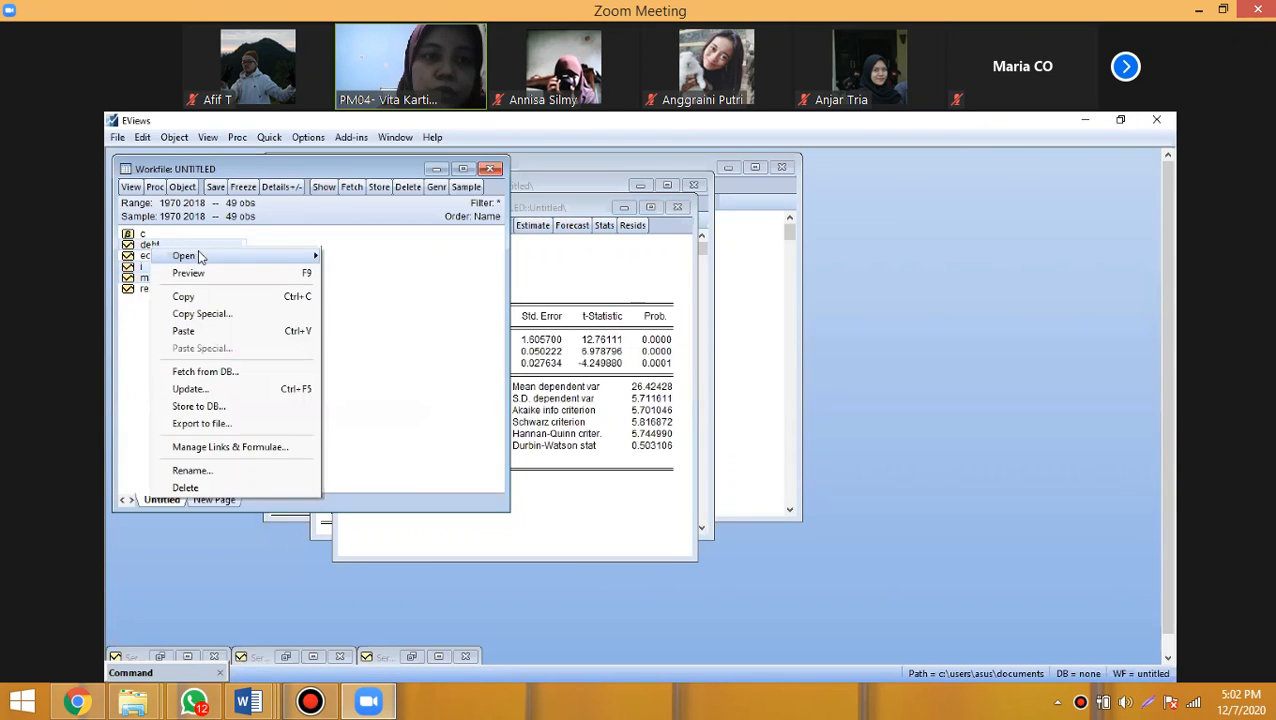
mouse_move(286, 256)
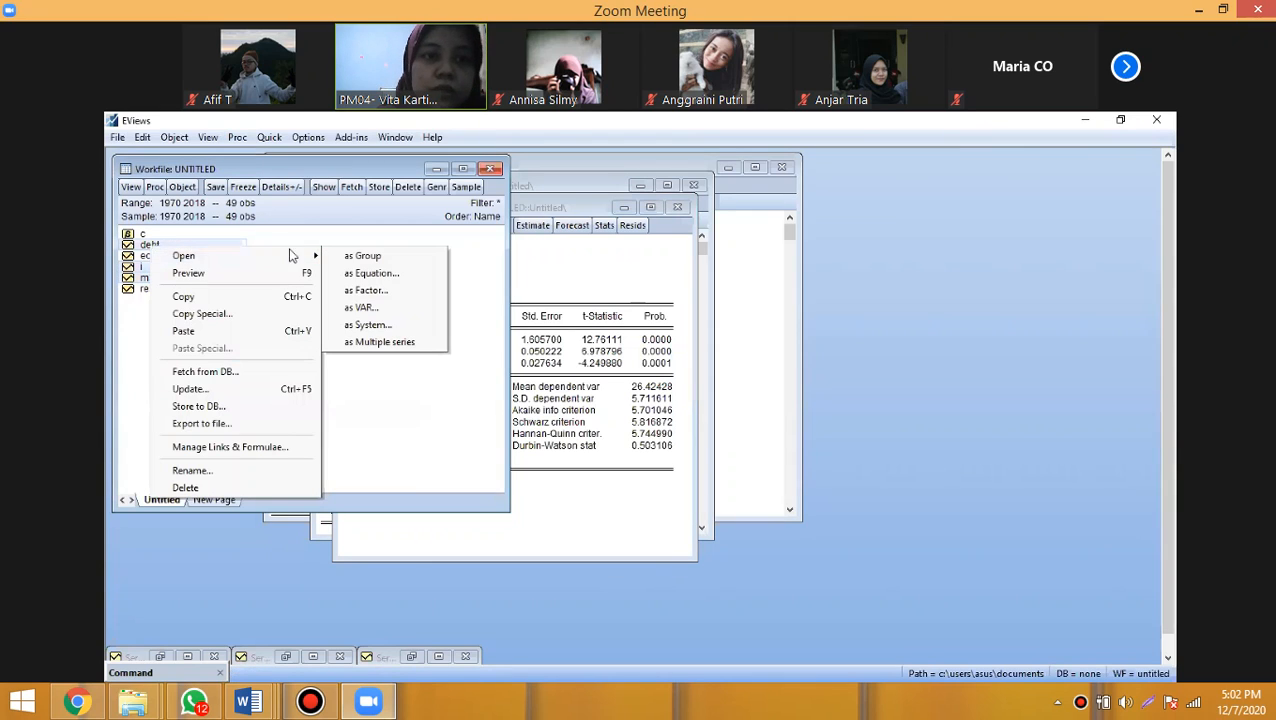
left_click(399, 273)
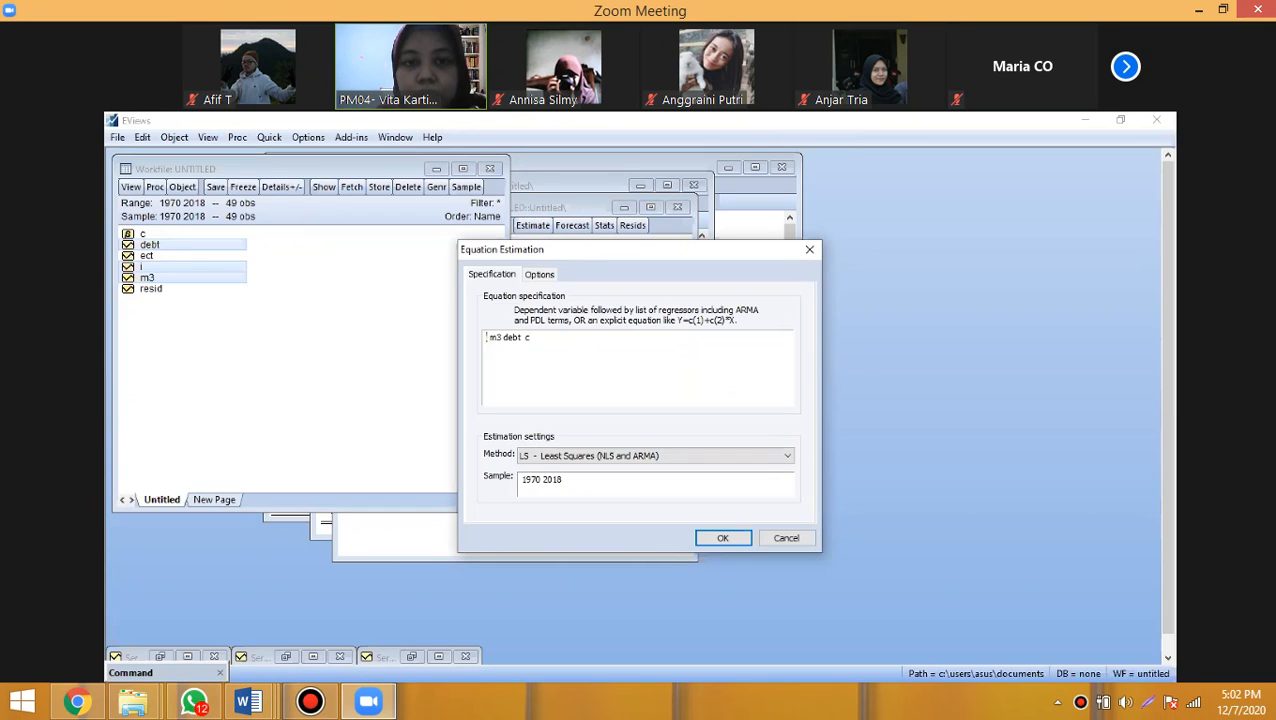
- Rewrite i and m3 in the equation specification as the first differences d(i) and d(m3)
type("di ")
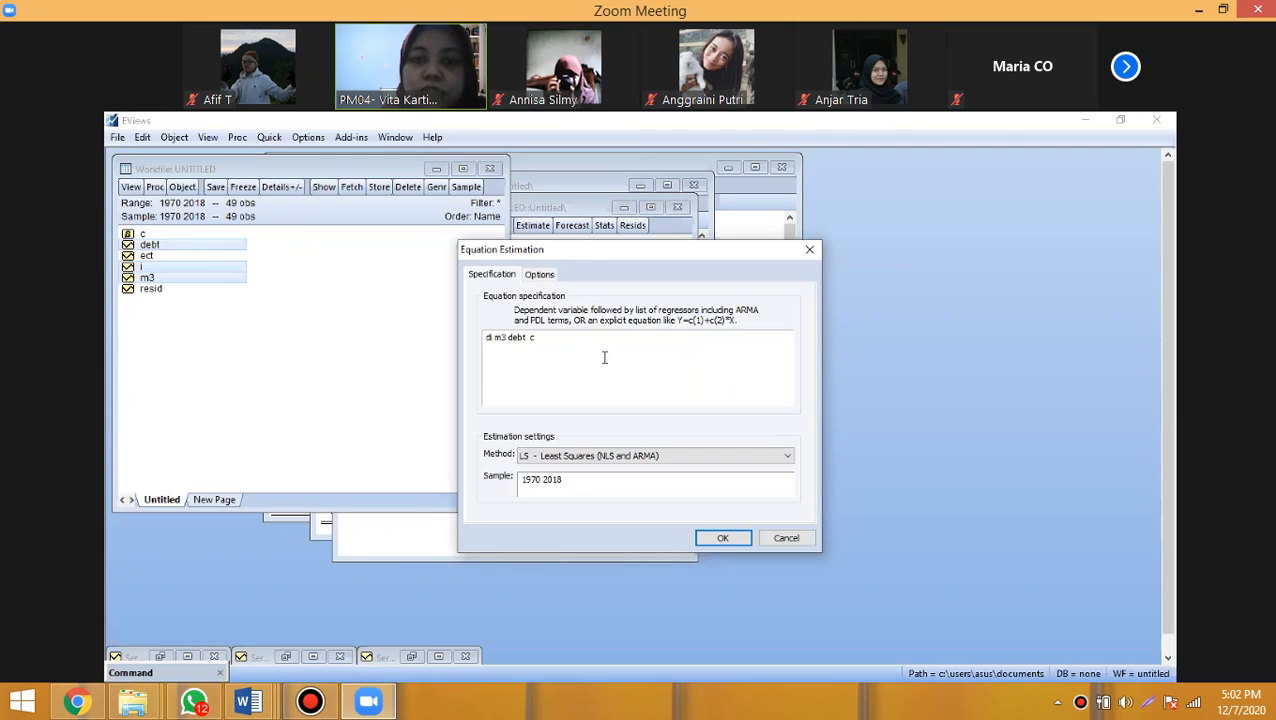
type("l")
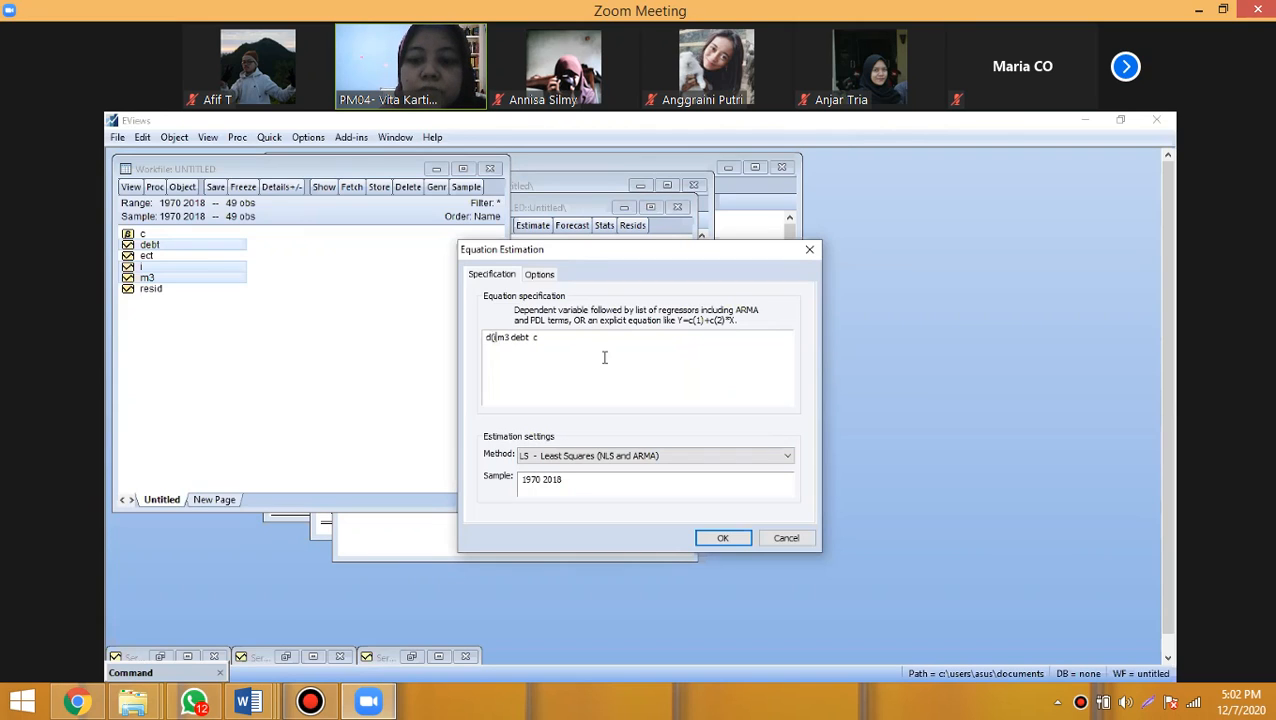
type(")")
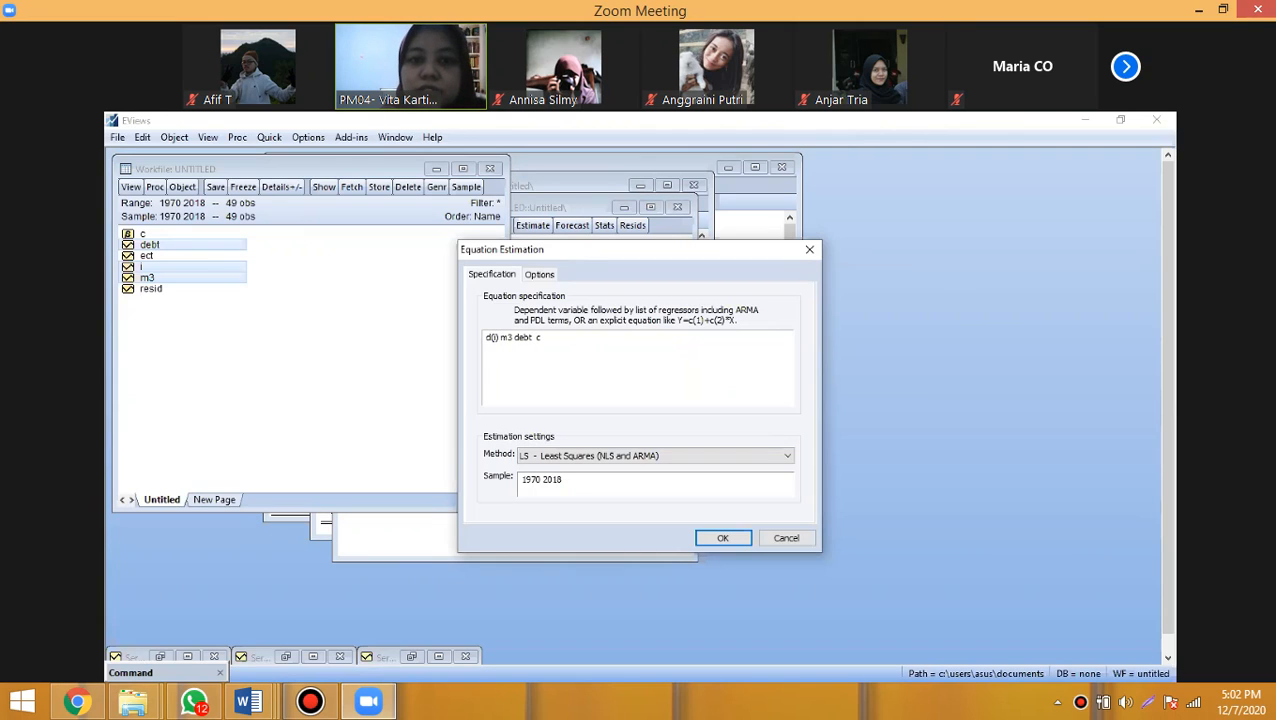
left_click(500, 338)
type("d(")
type("(")
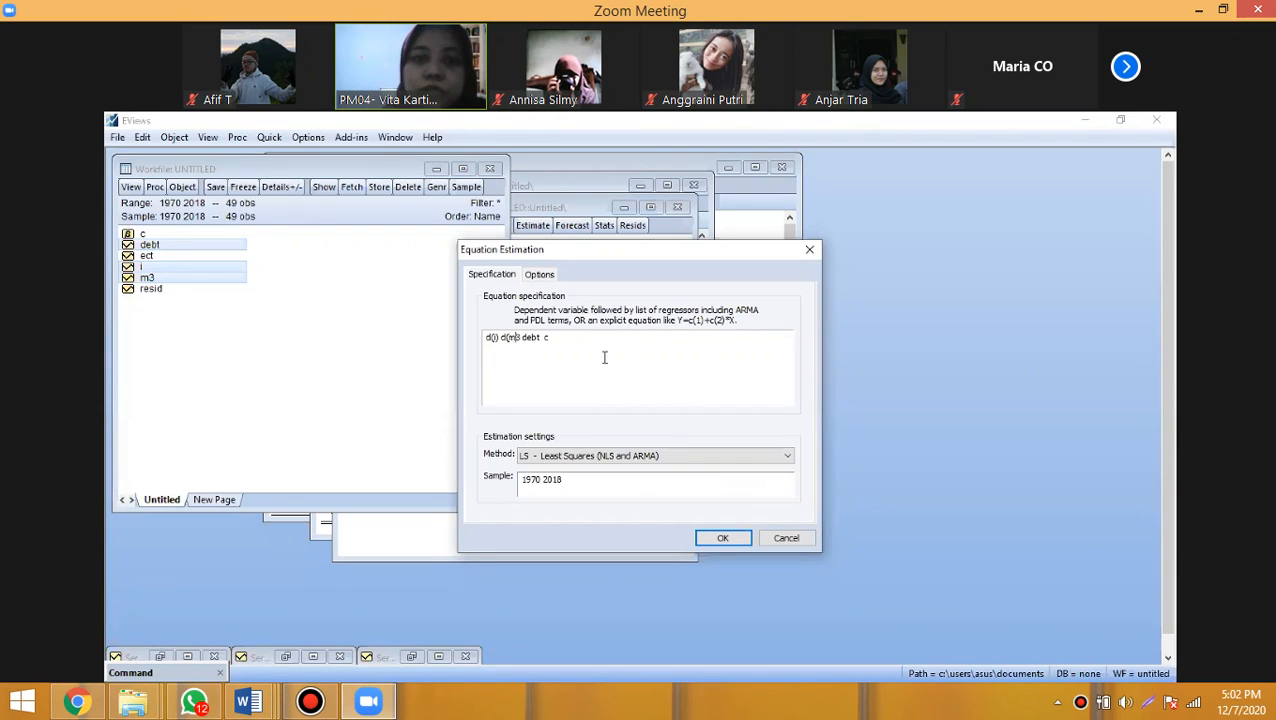
type(")")
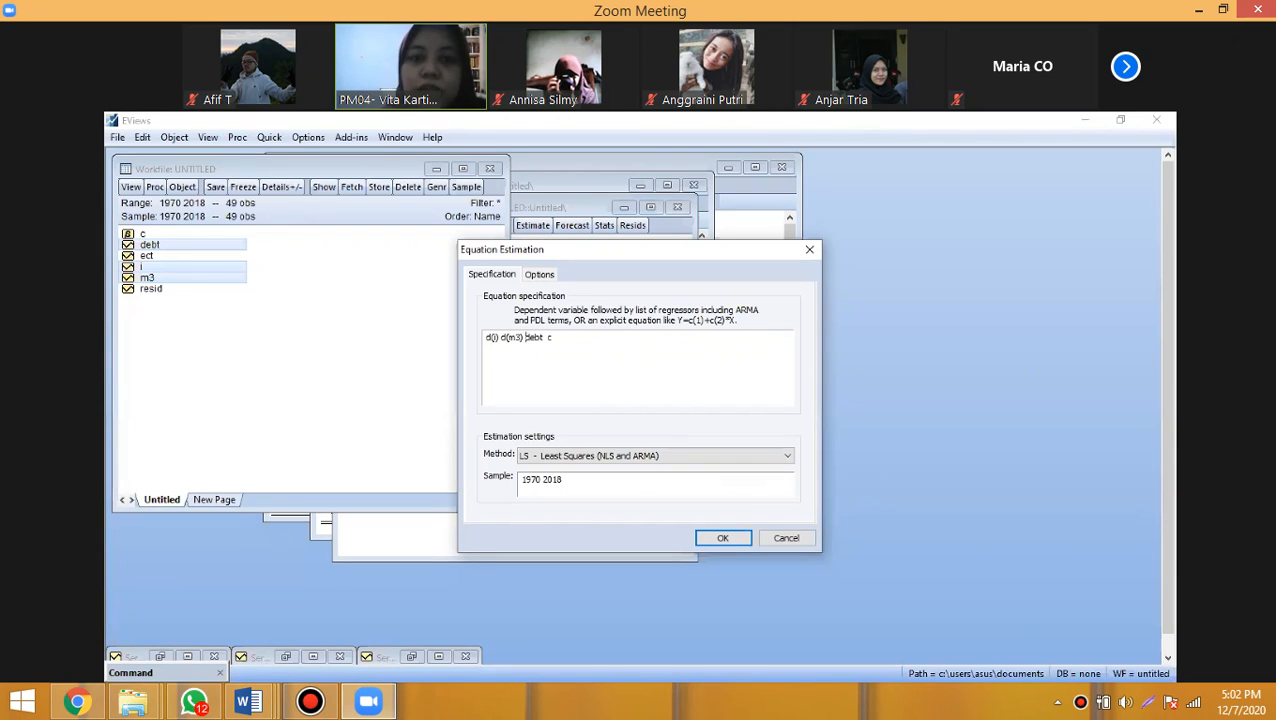
type("d")
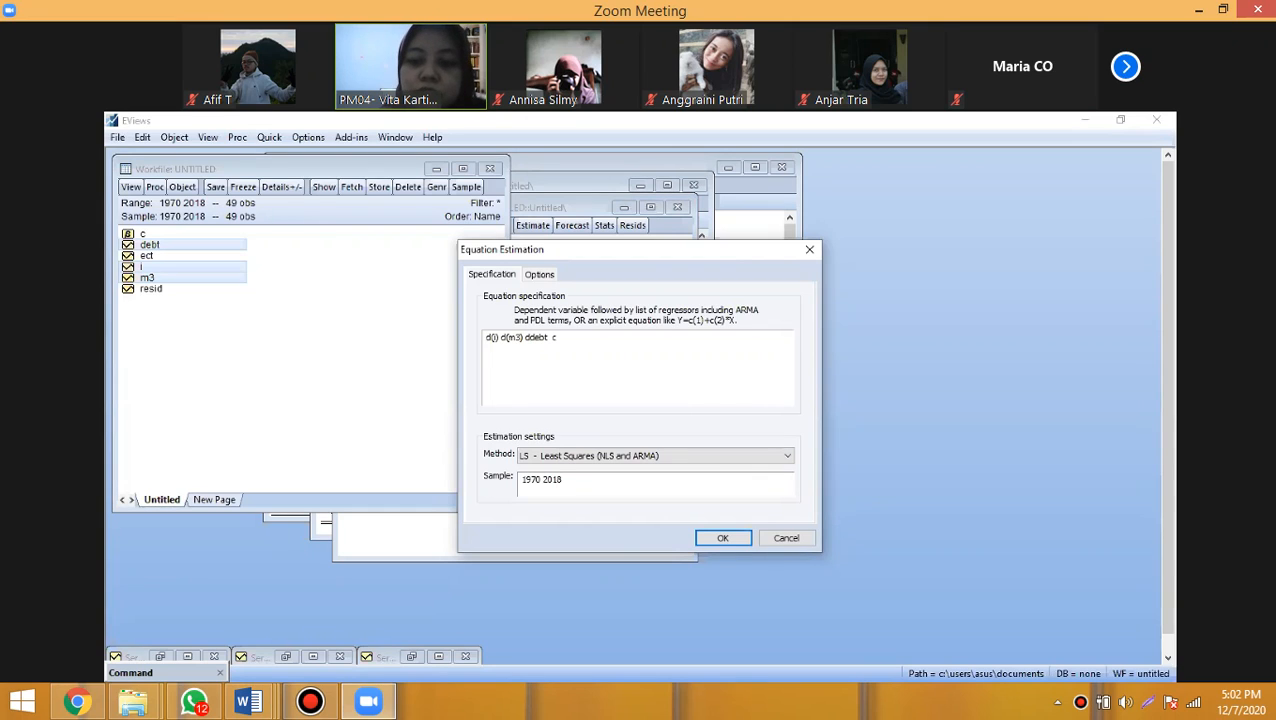
type("(")
- Change debt to its first difference d(debt) and add the lagged error correction term ect(-1) before the constant
key("Right")
key("Right")
key("Right")
key("Right")
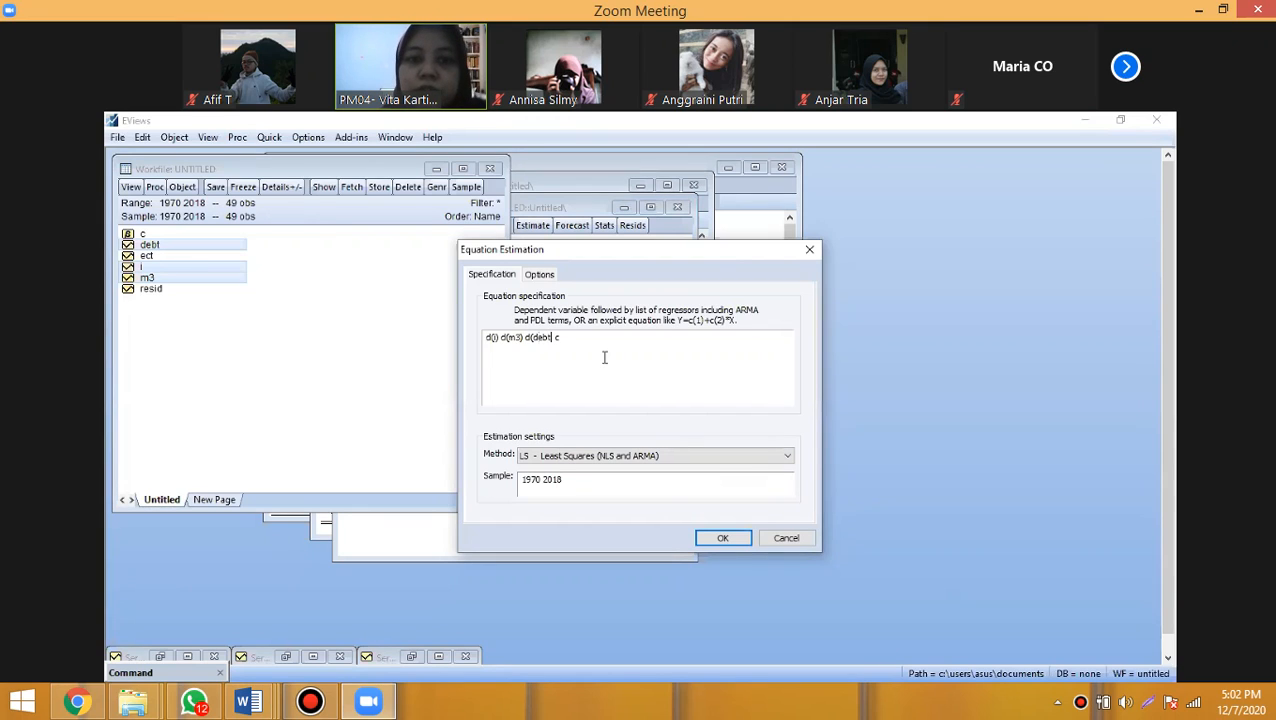
type(")")
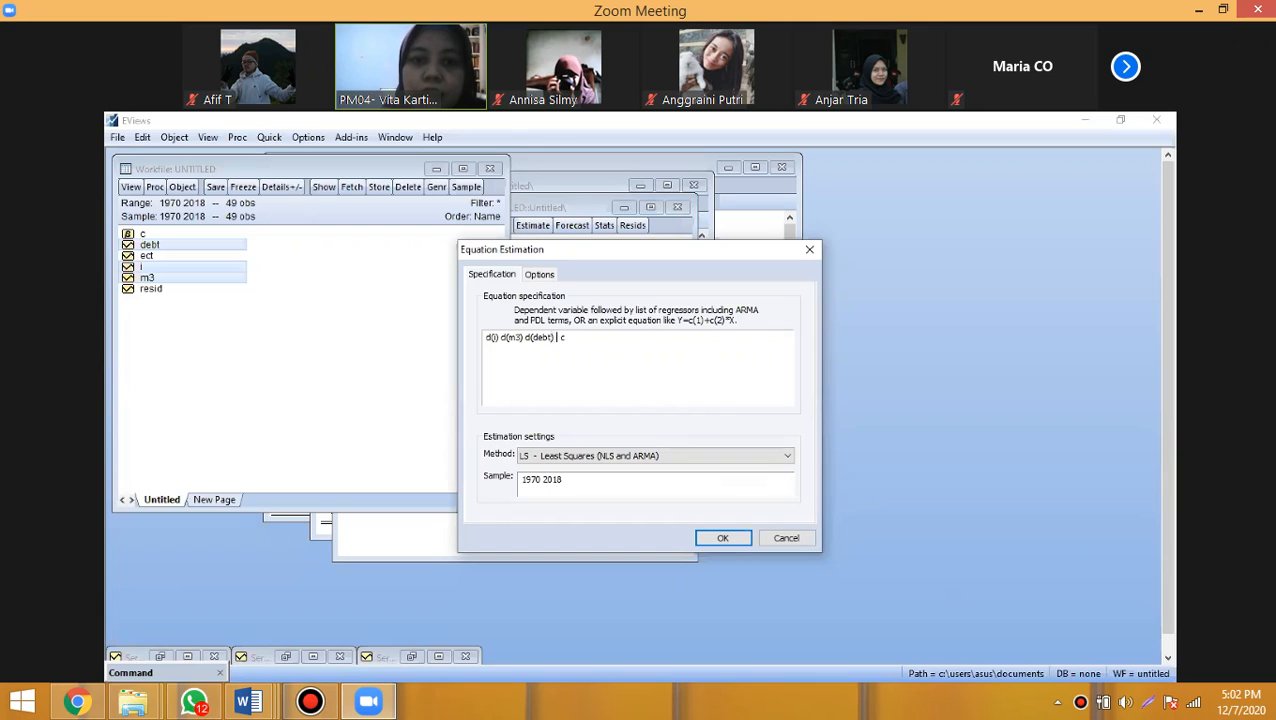
type("ect ")
type("(-1)")
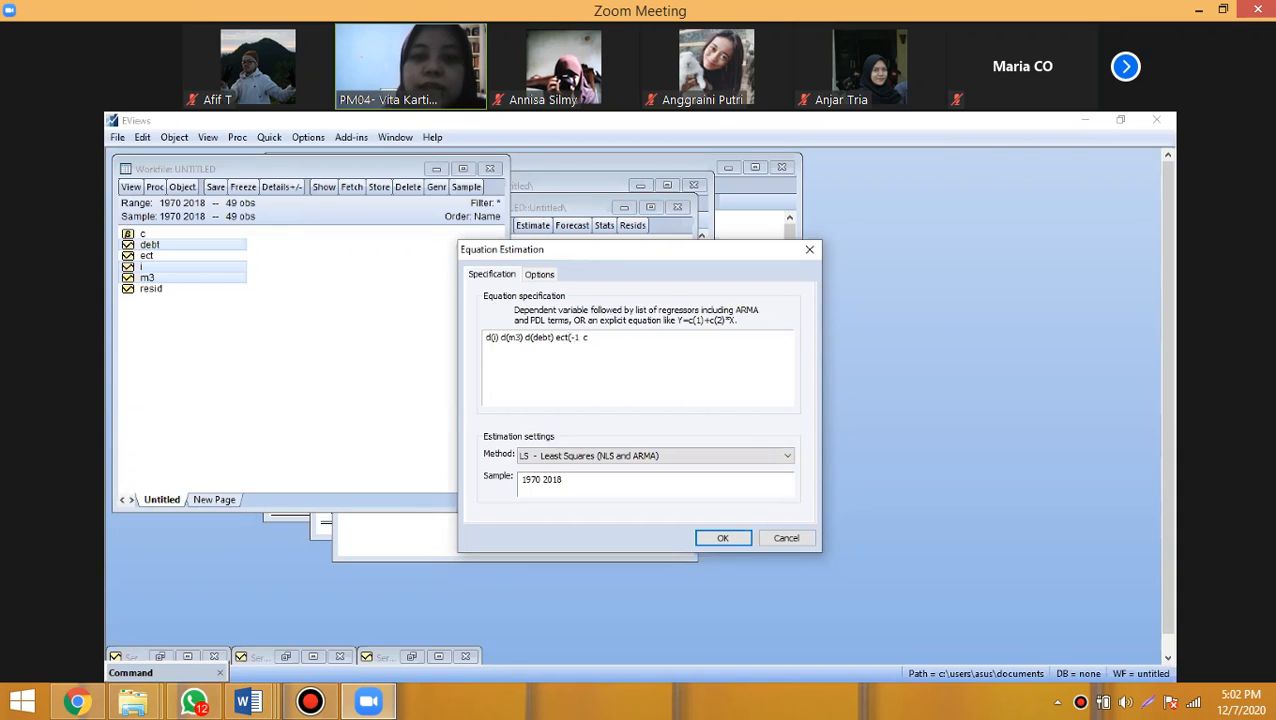
type(")")
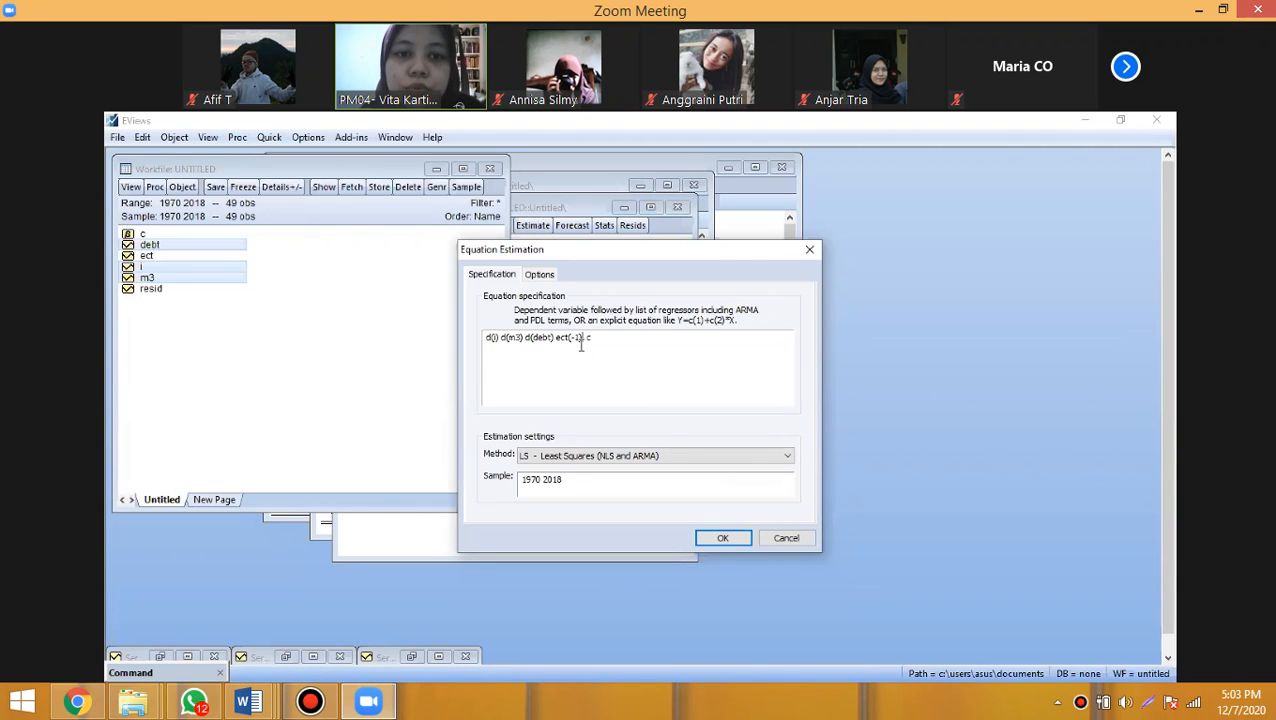
left_click(495, 338)
type(")")
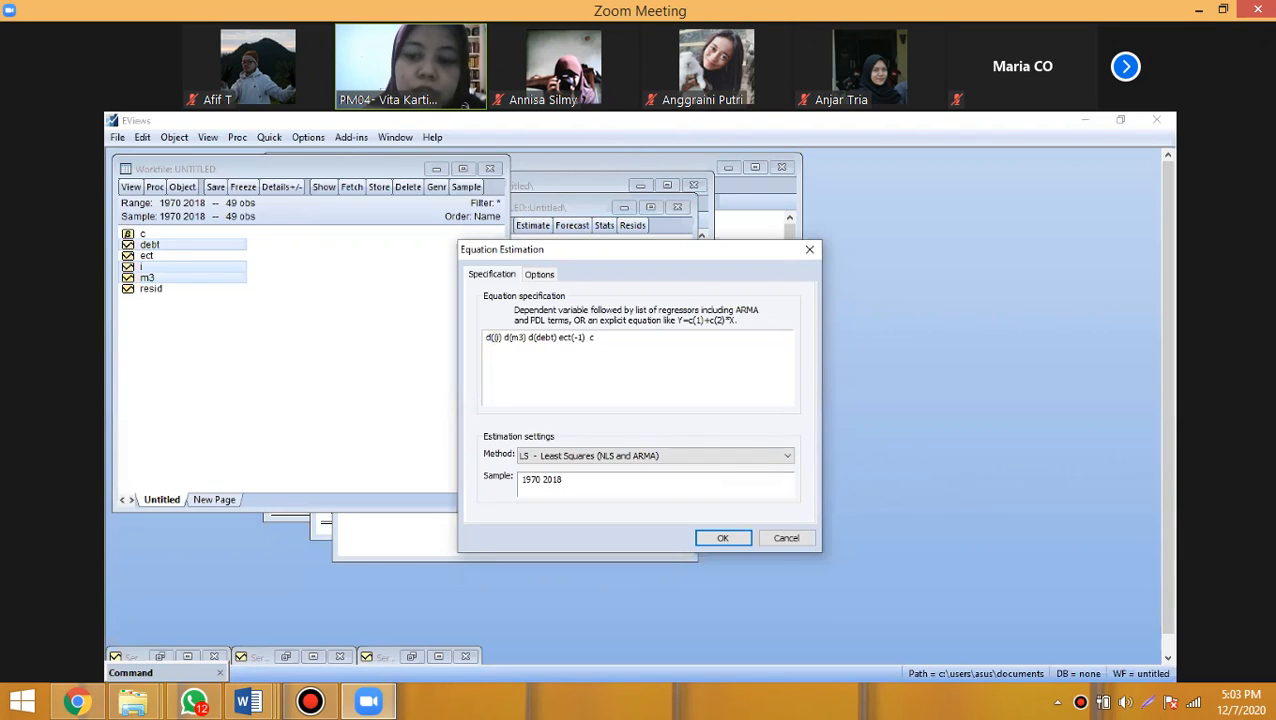
type(")")
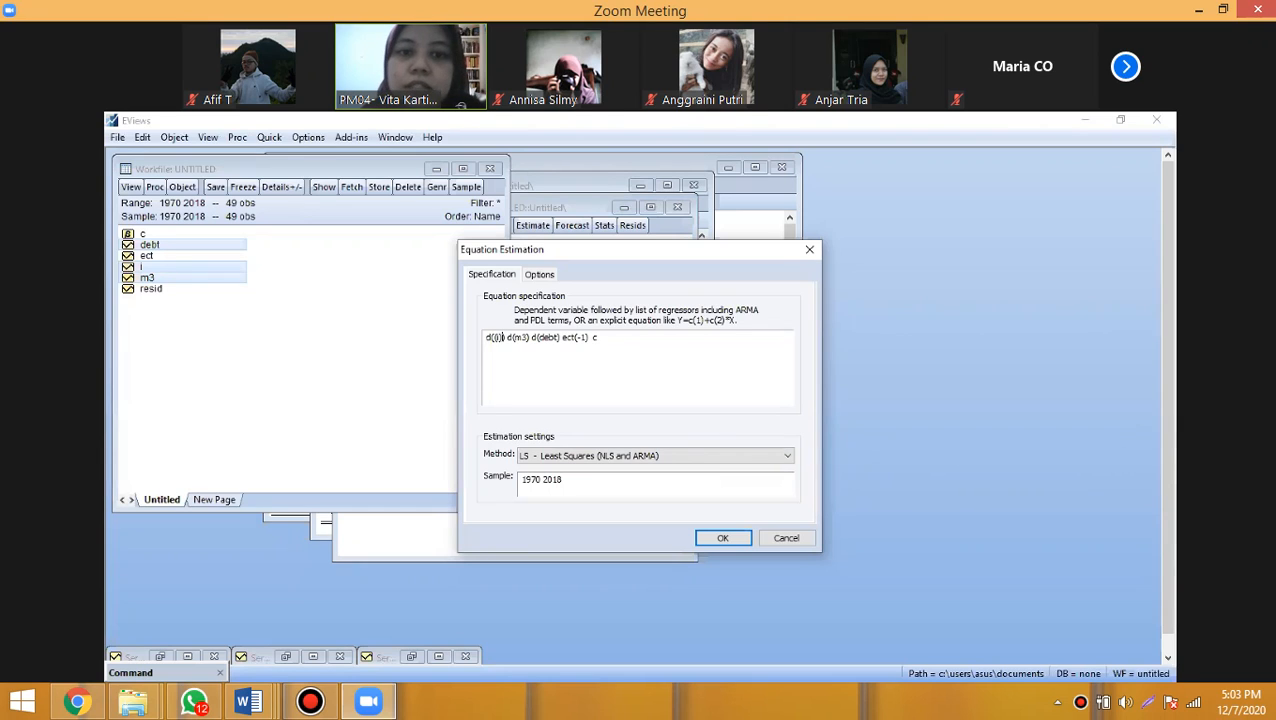
key("Delete")
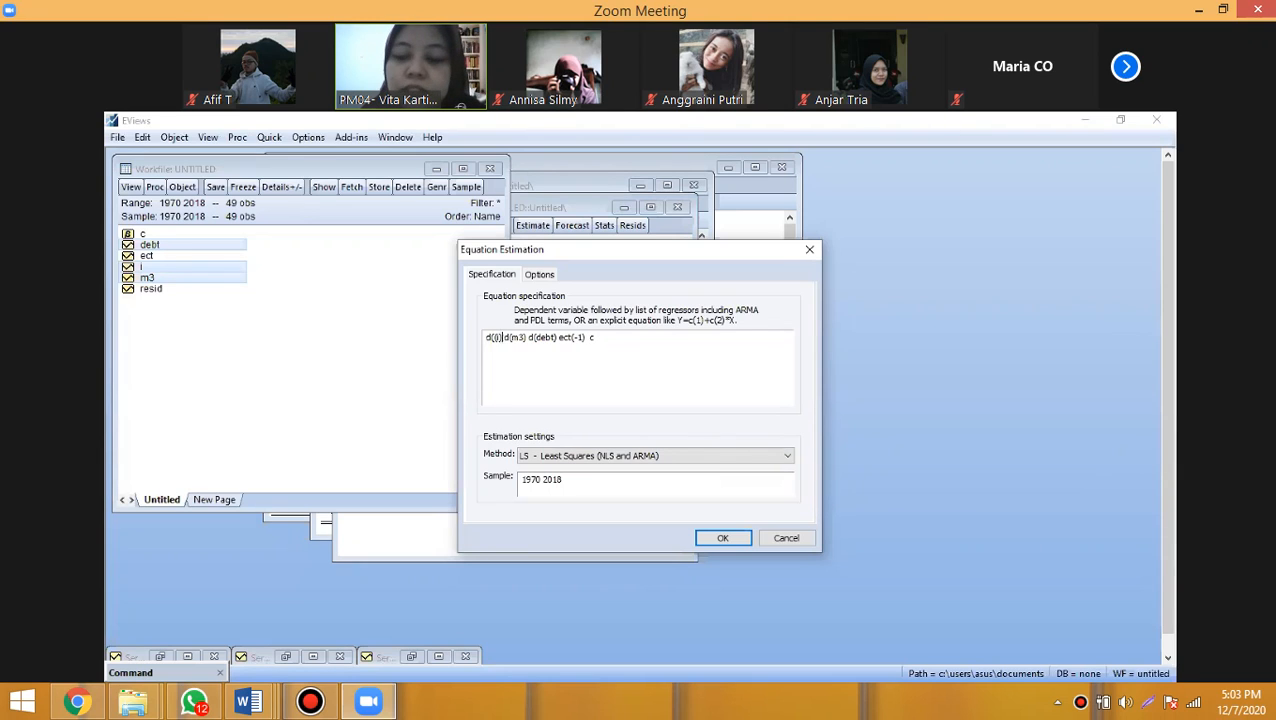
key("Delete")
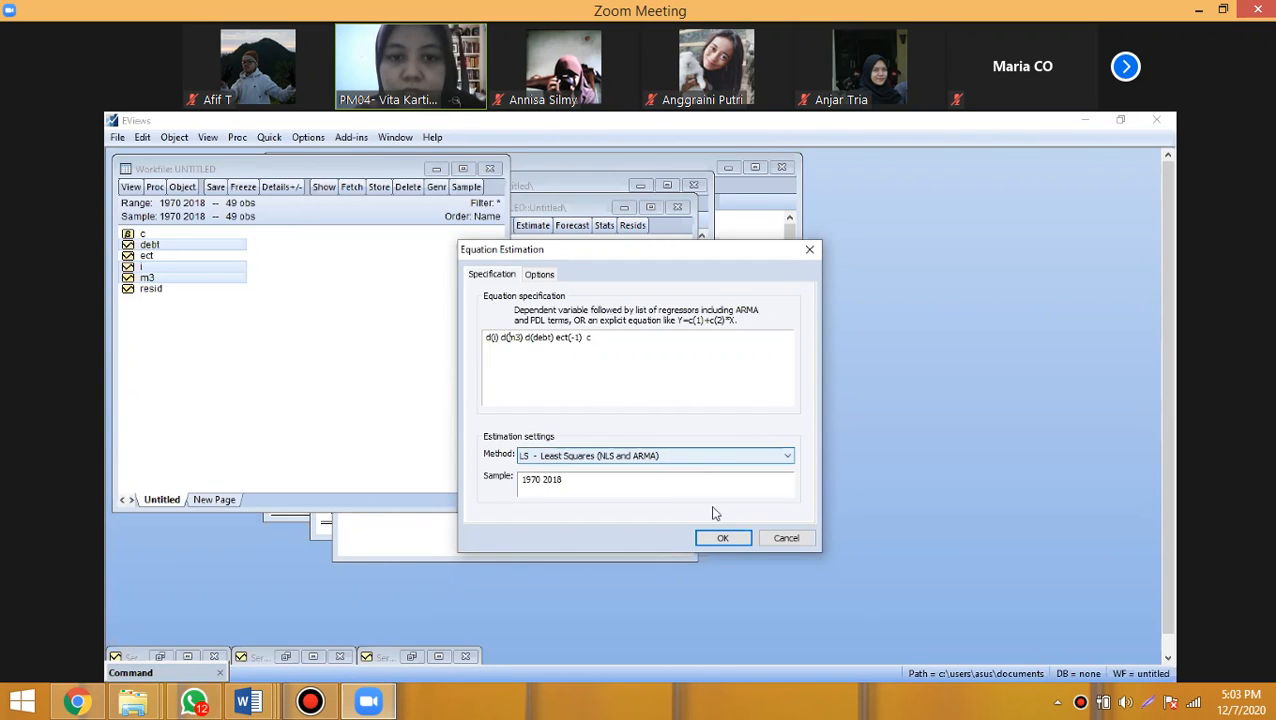
- Estimate the error correction equation by least squares for 1970–2018, deleting the previous untitled equation, and enlarge the output window
left_click(731, 541)
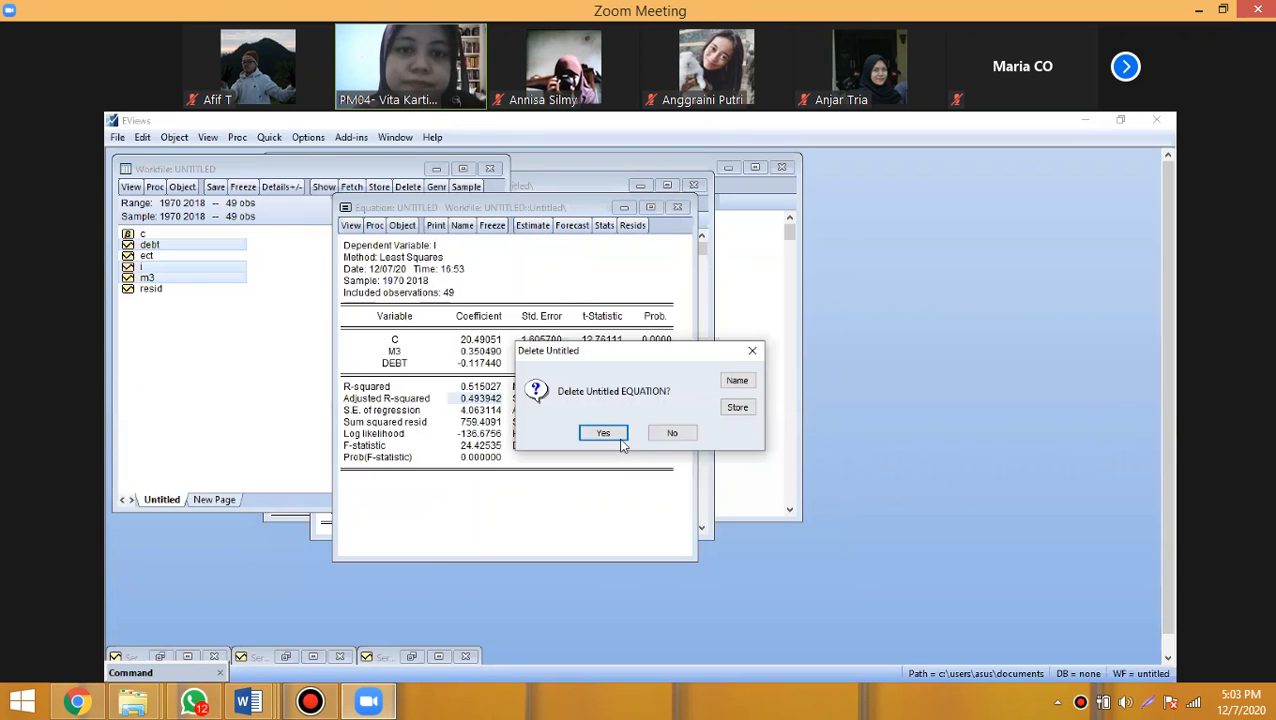
left_click(604, 433)
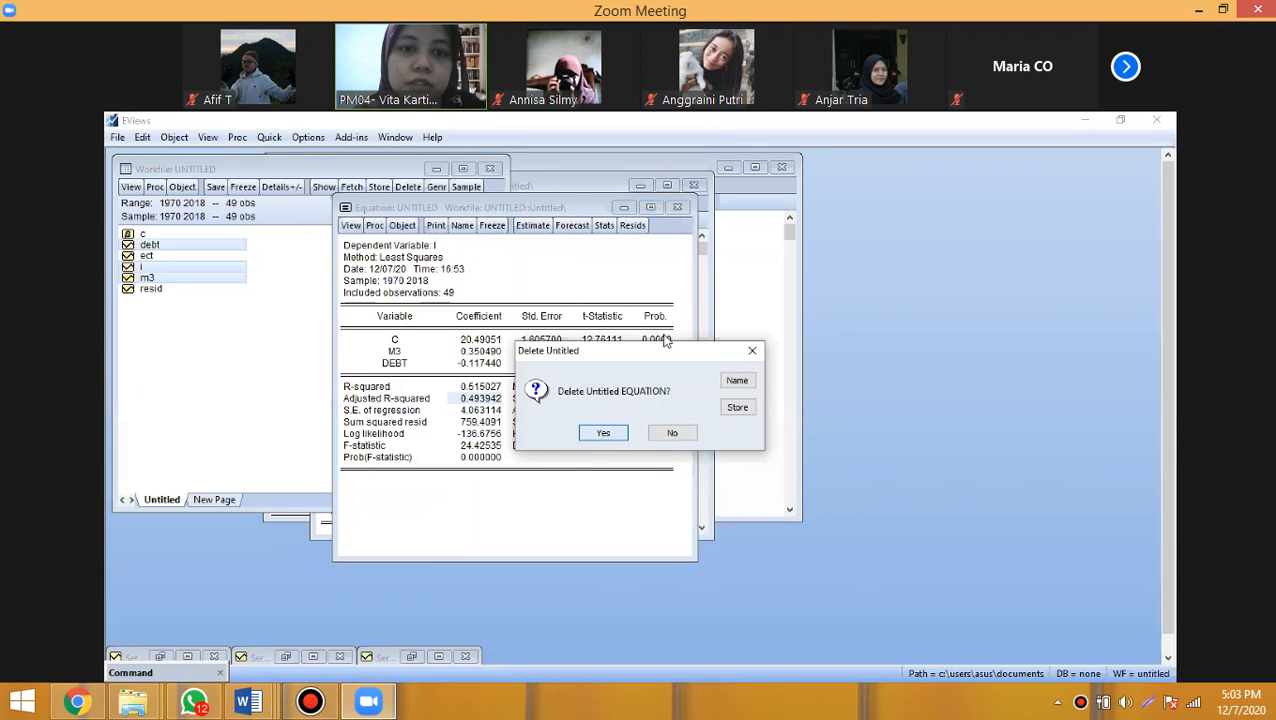
left_click(695, 252)
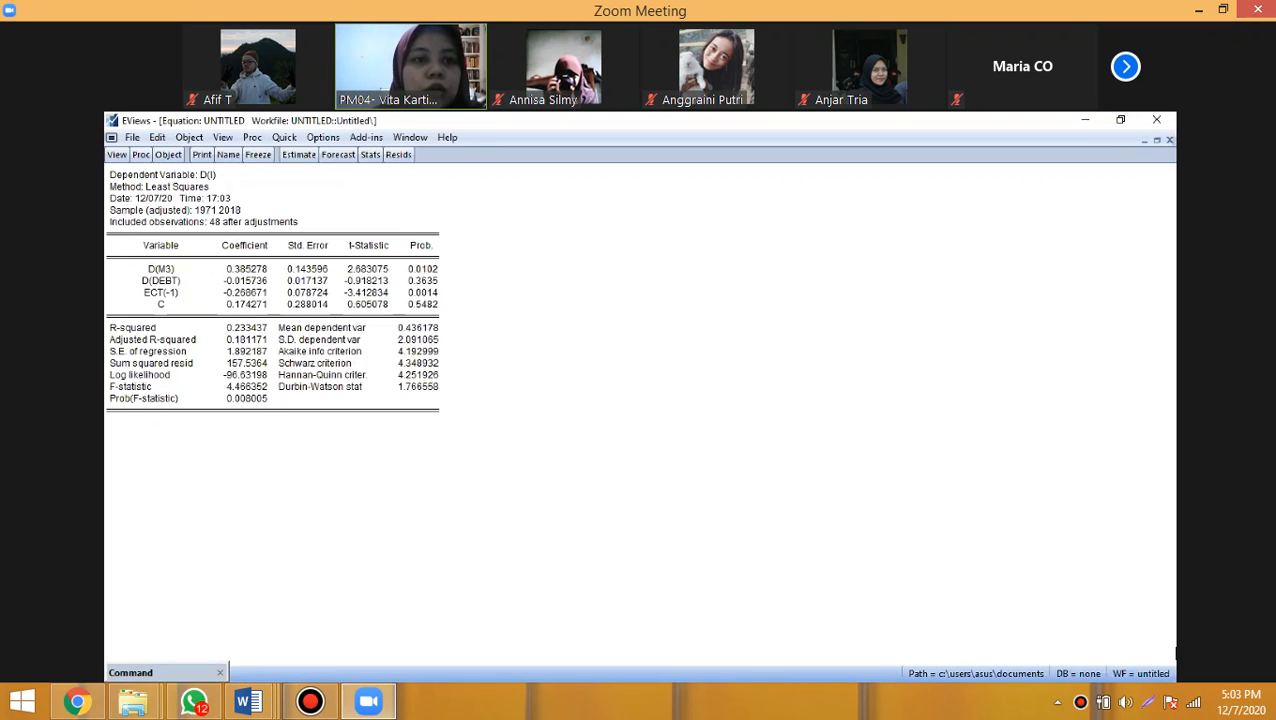
- Copy the entire error correction estimation output as text, with numbers as displayed
left_click_drag(108, 171, 446, 420)
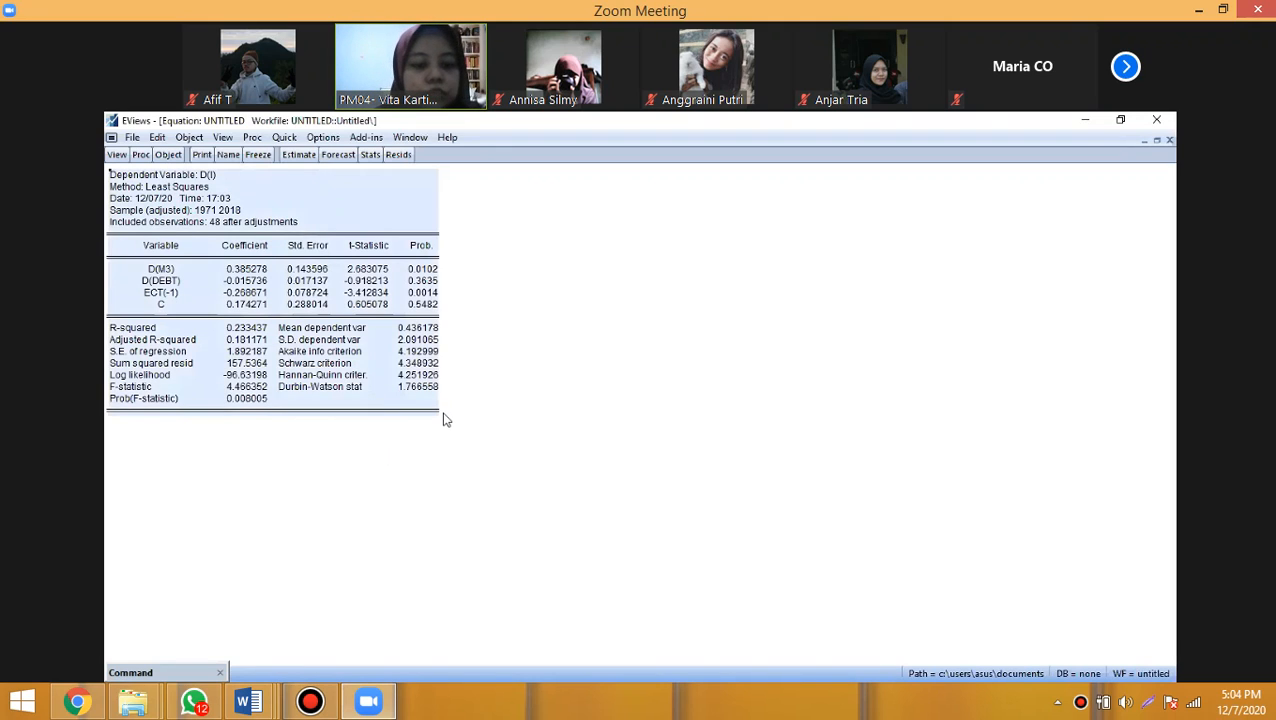
key("ctrl+c")
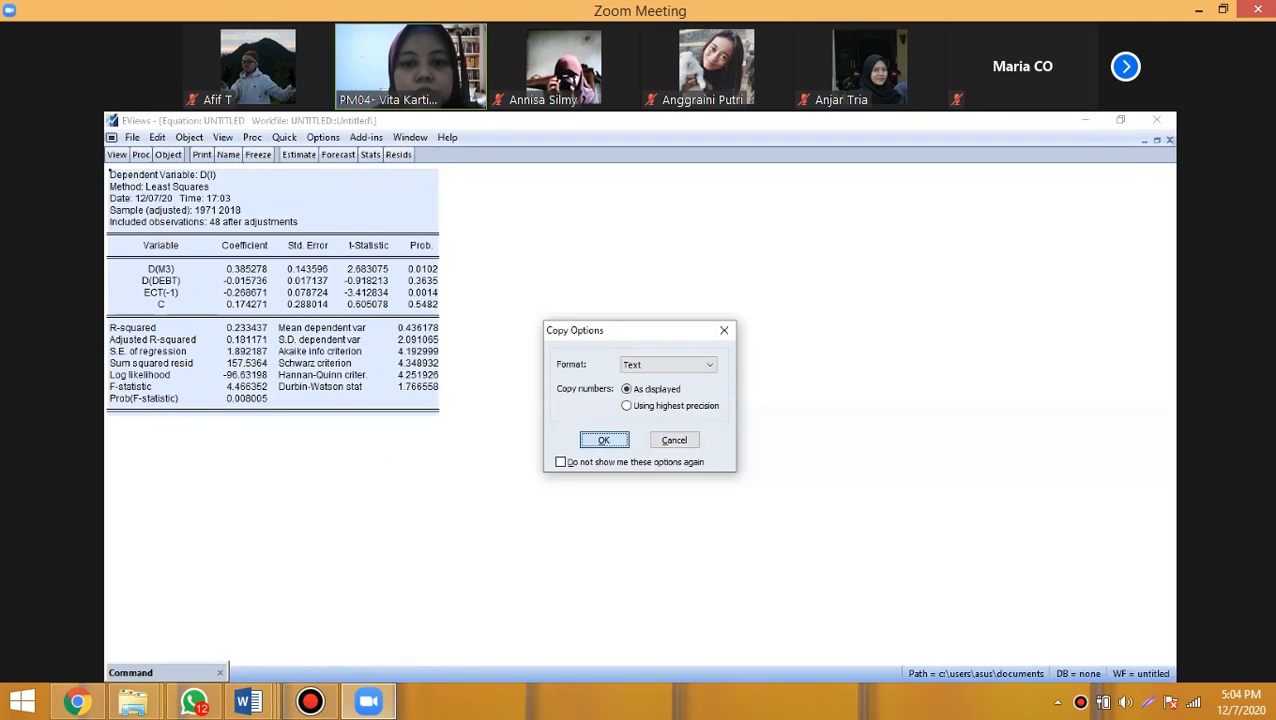
key("Return")
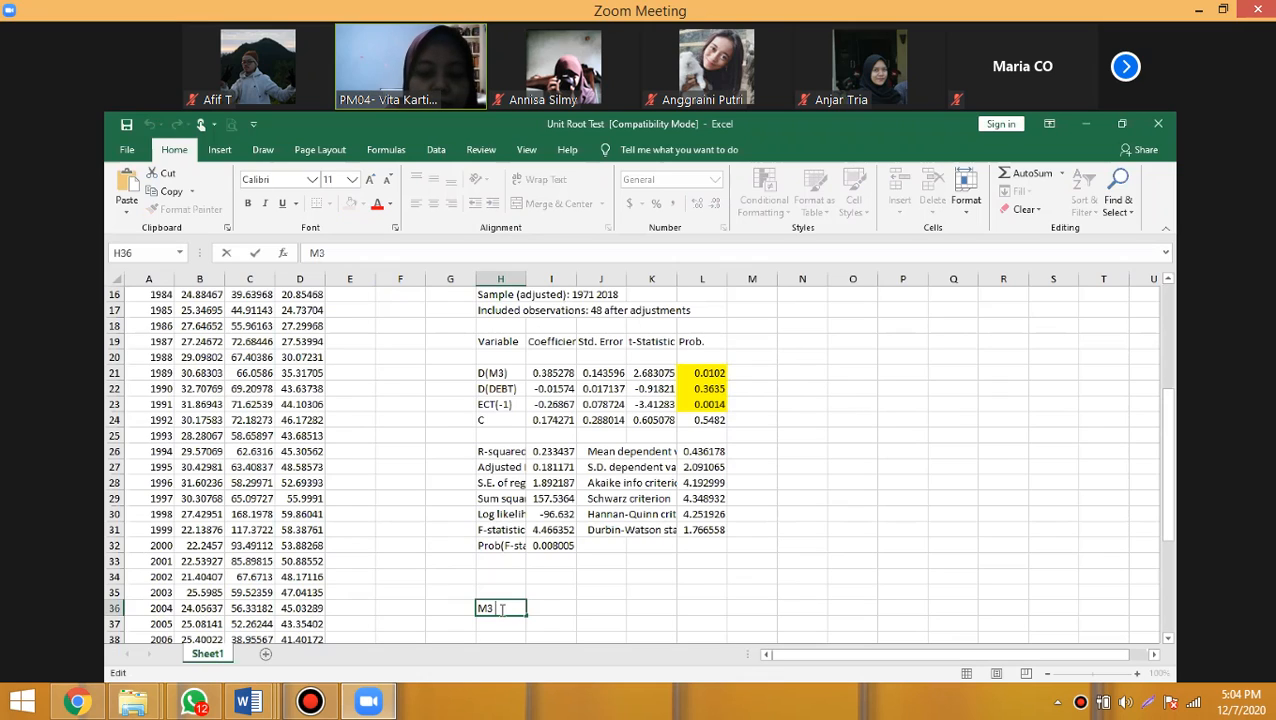
- Complete the conclusion in cell H36 as "M3 berpengaruh signifikan dan positif mempengaruhi Investasi."
type("berpe")
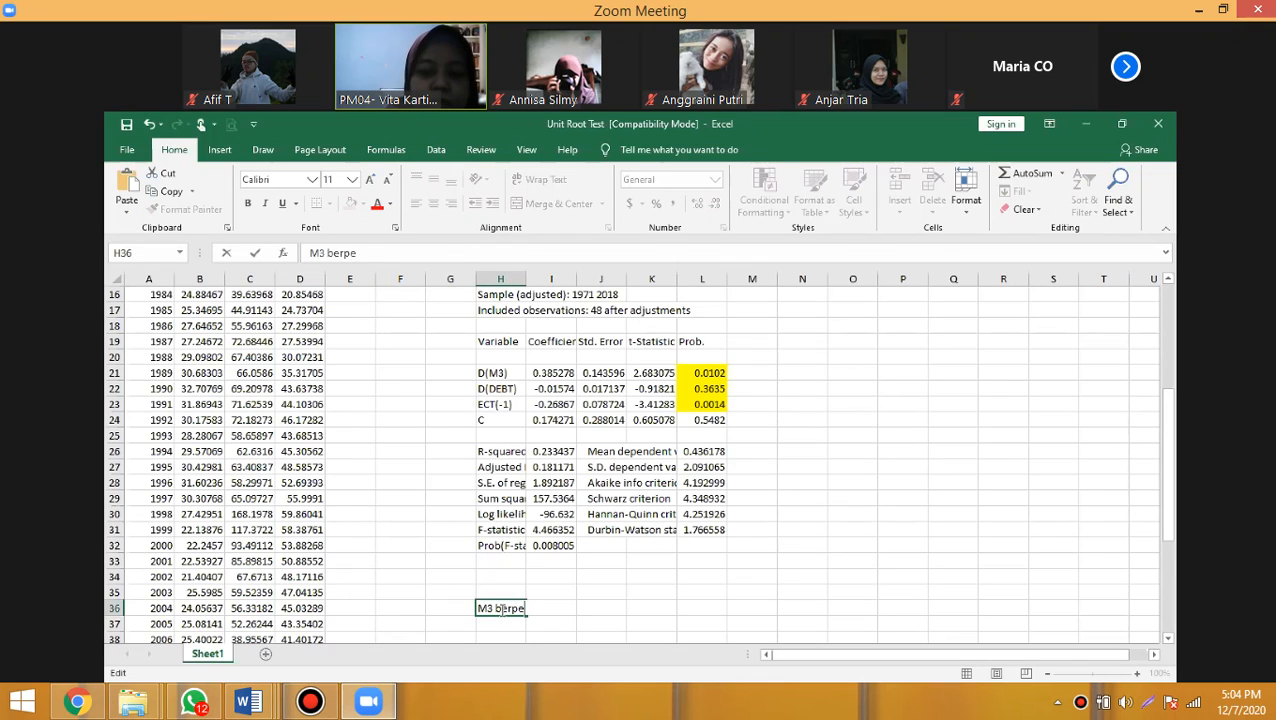
type("ngaruh signif")
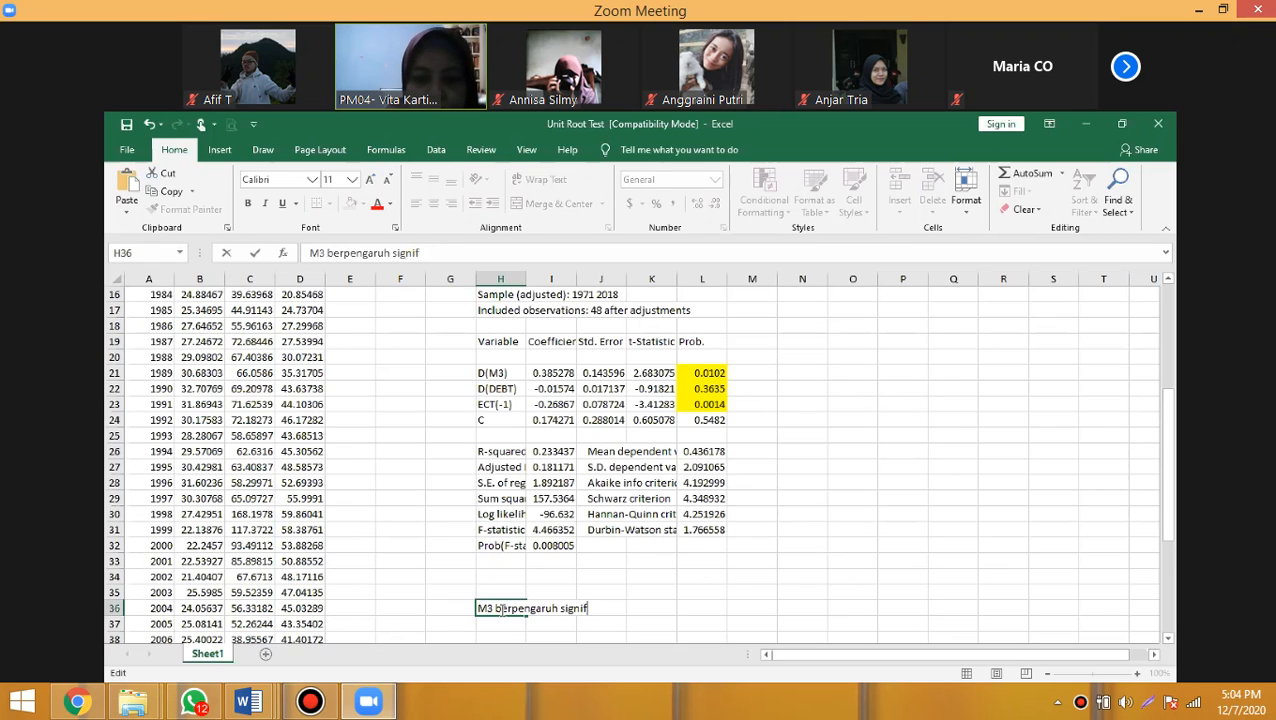
type("ikan dan ")
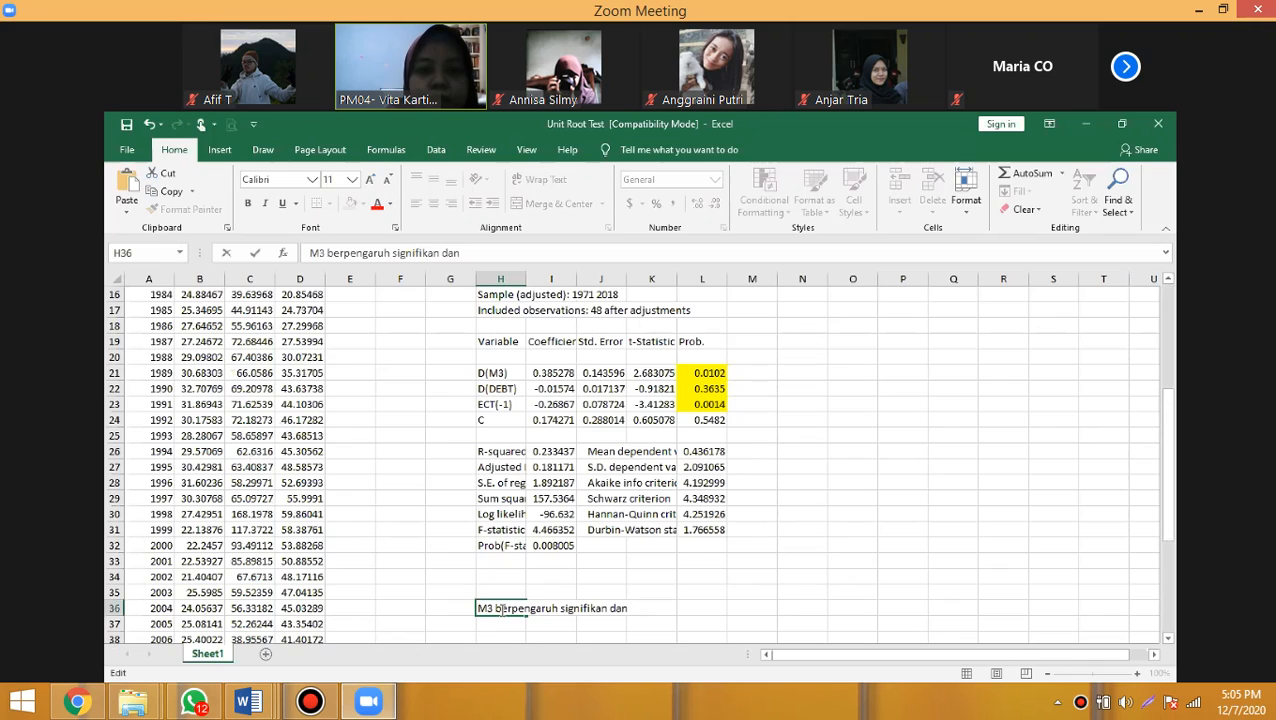
type("p")
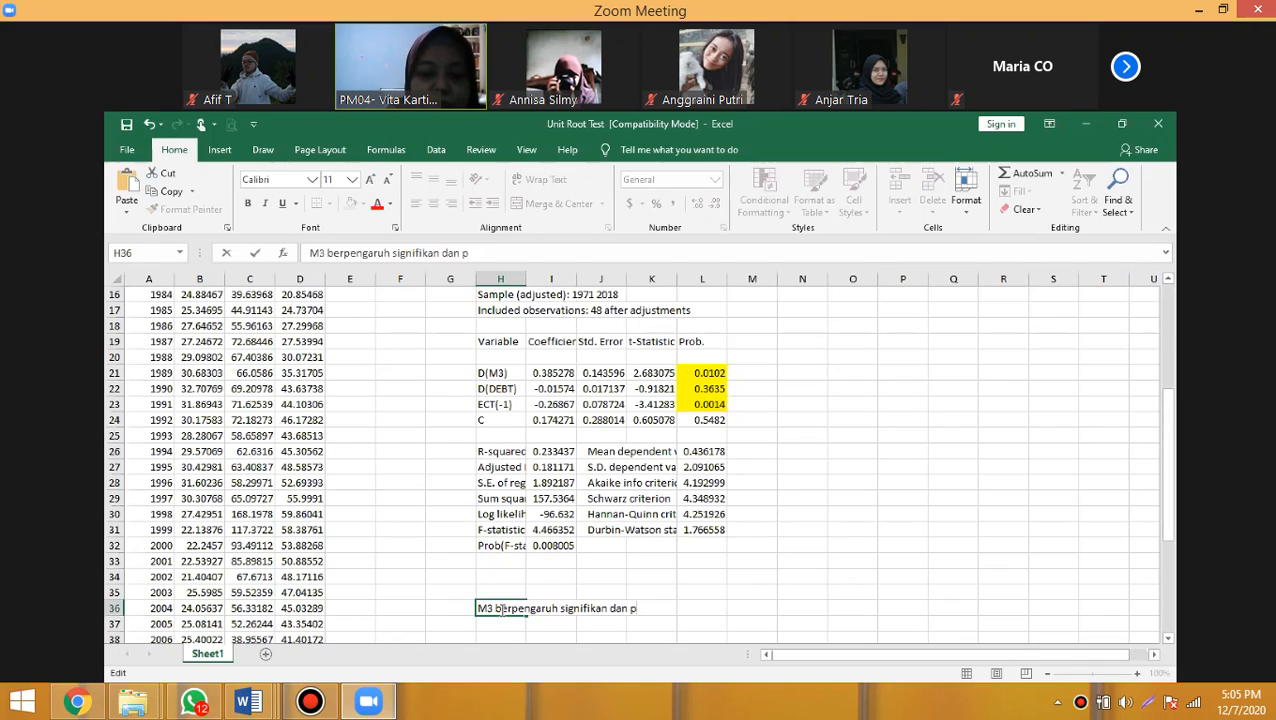
type("ositif me")
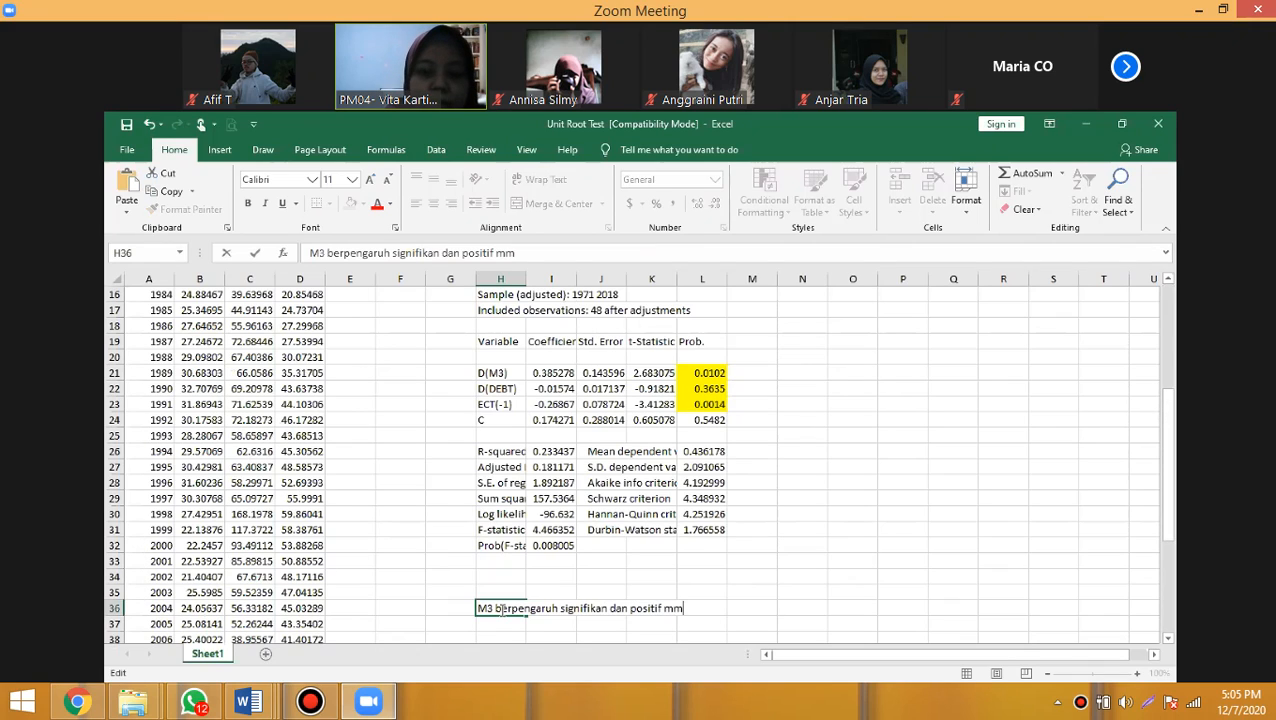
key("BackSpace")
type("empen")
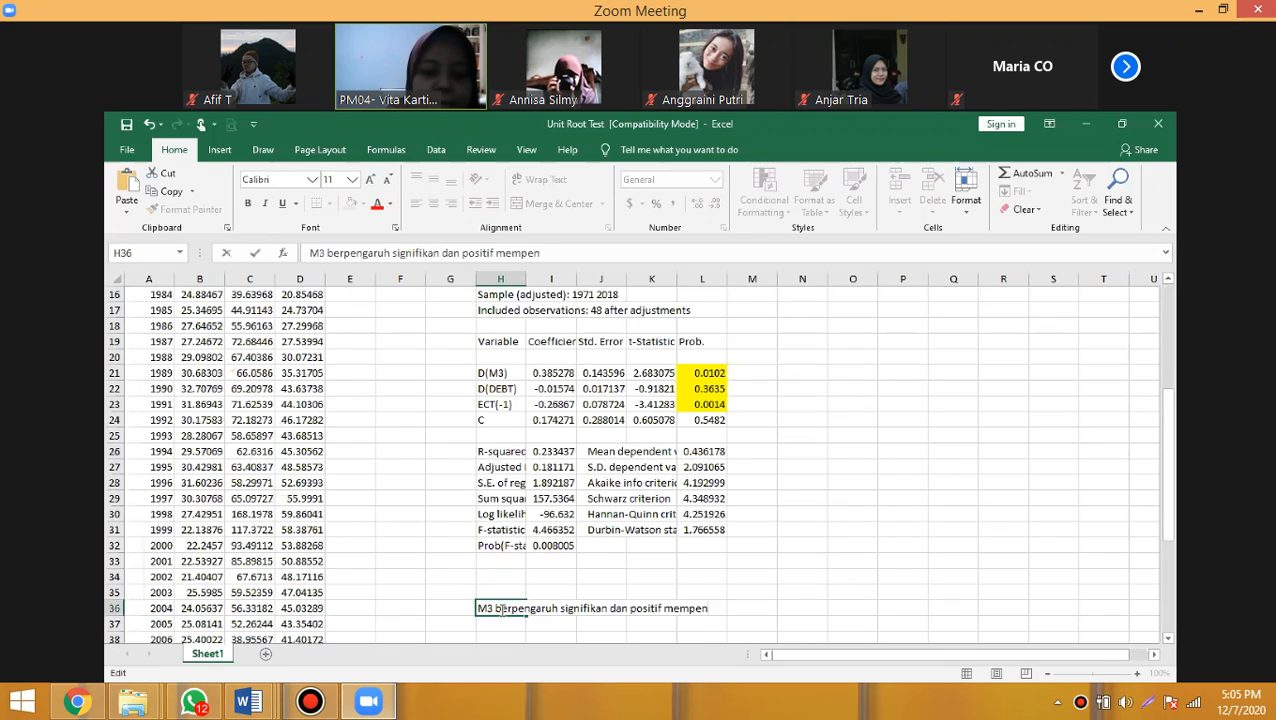
type("garuhi")
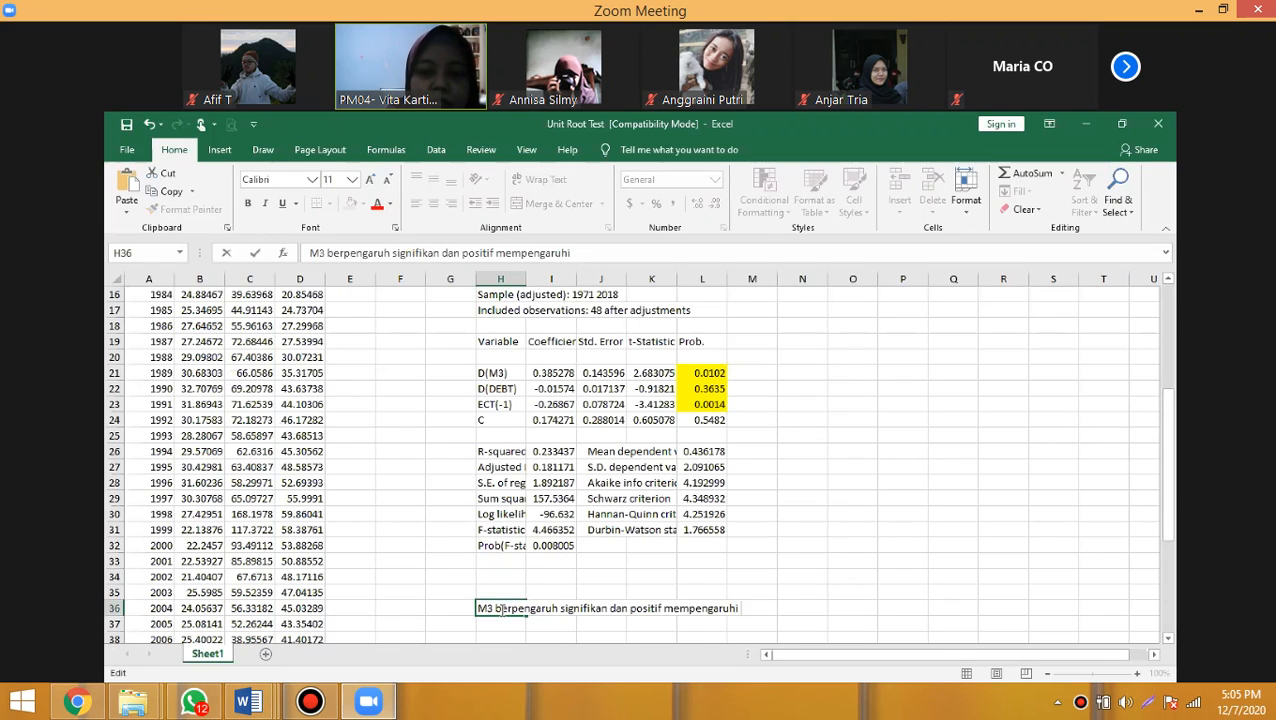
type(" Investasi.")
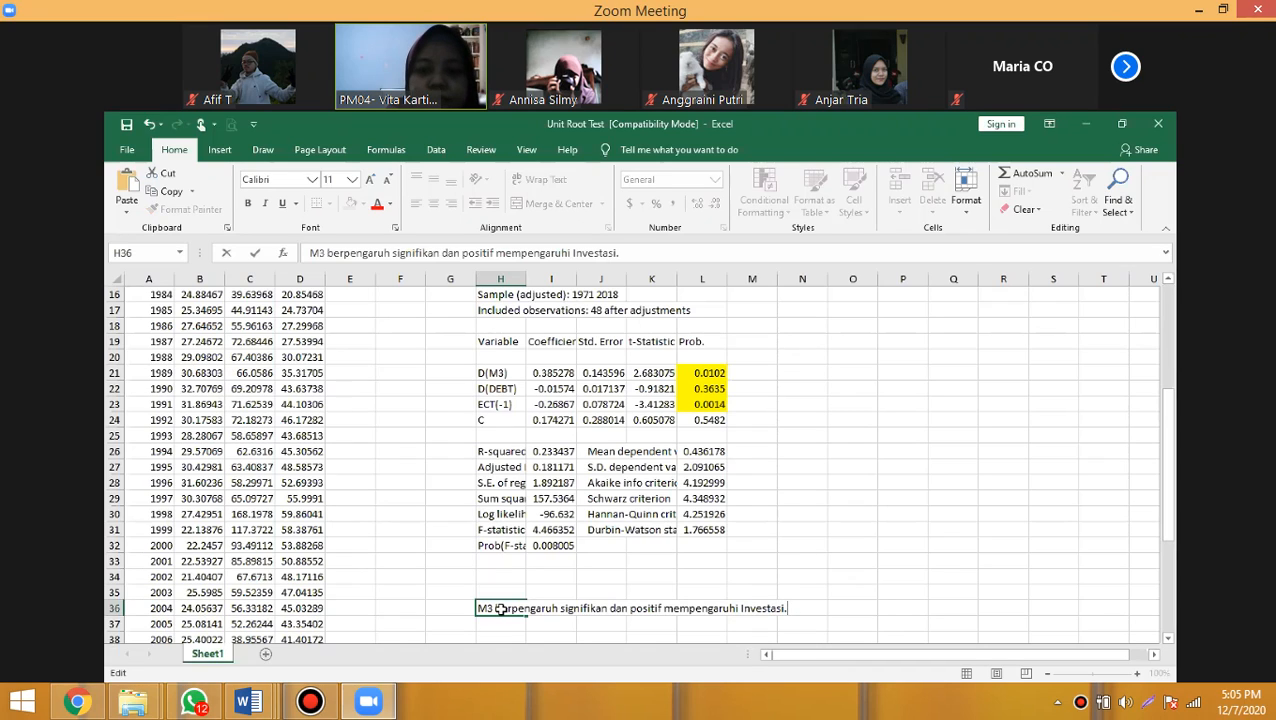
key("Return")
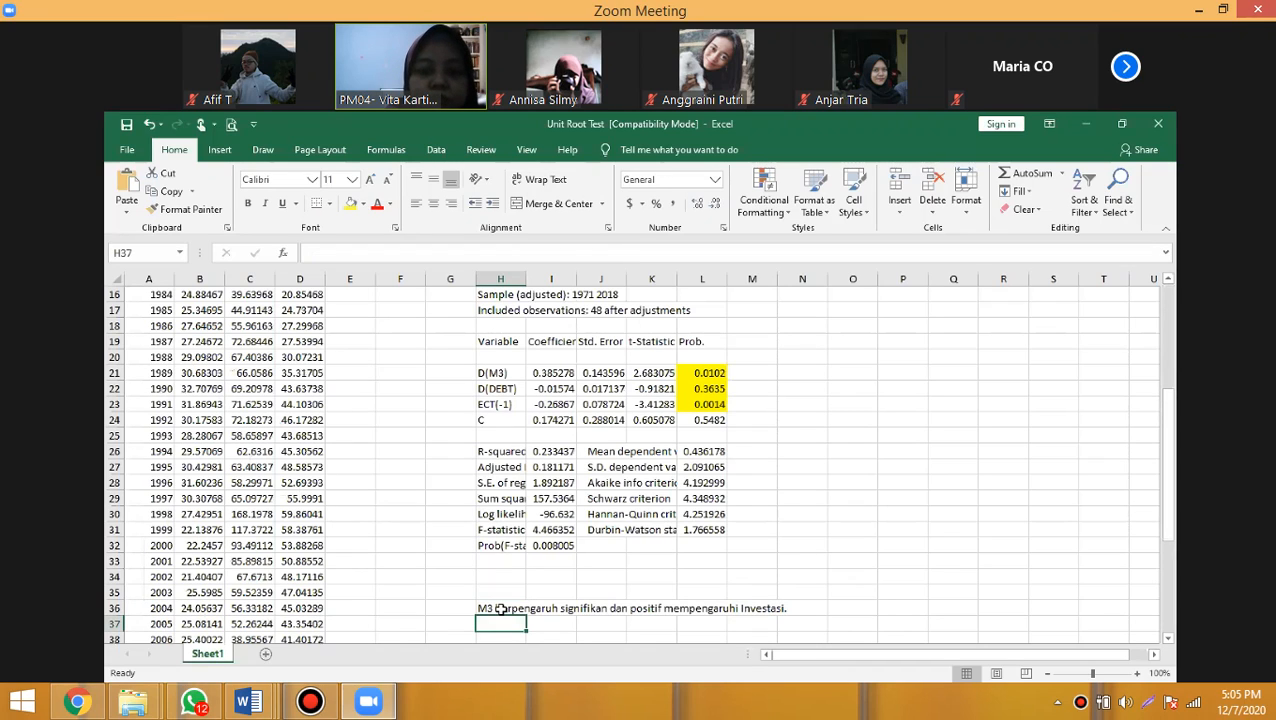
- Start the next conclusion in cell H37 with "DEBT", removing the mistyped "berpengruh", and select the D(DEBT) probability cell
type("D")
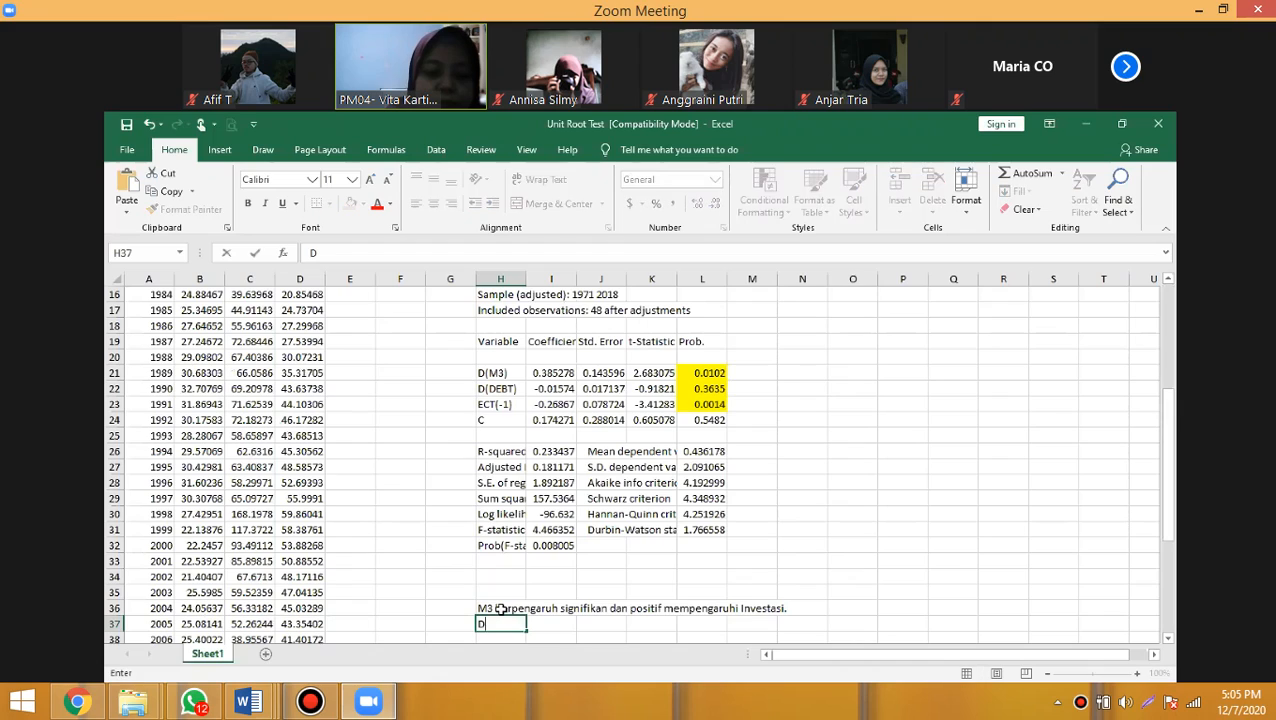
type("E")
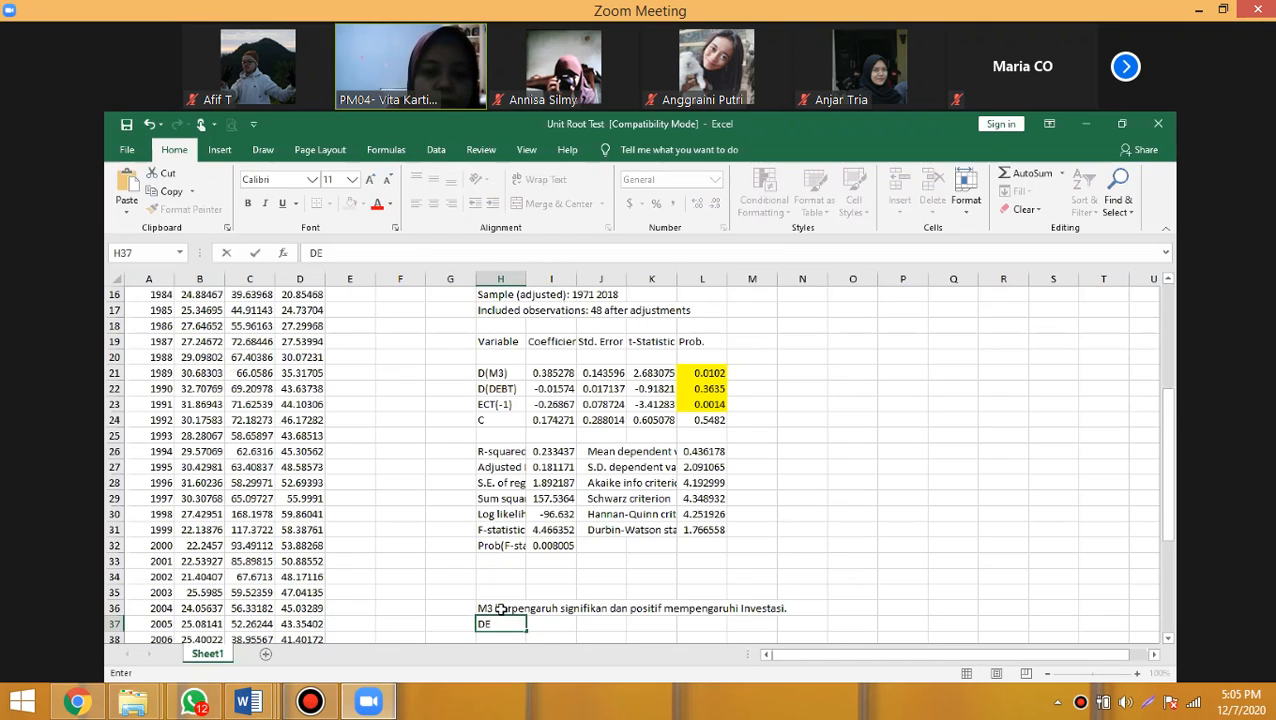
type("BT ber")
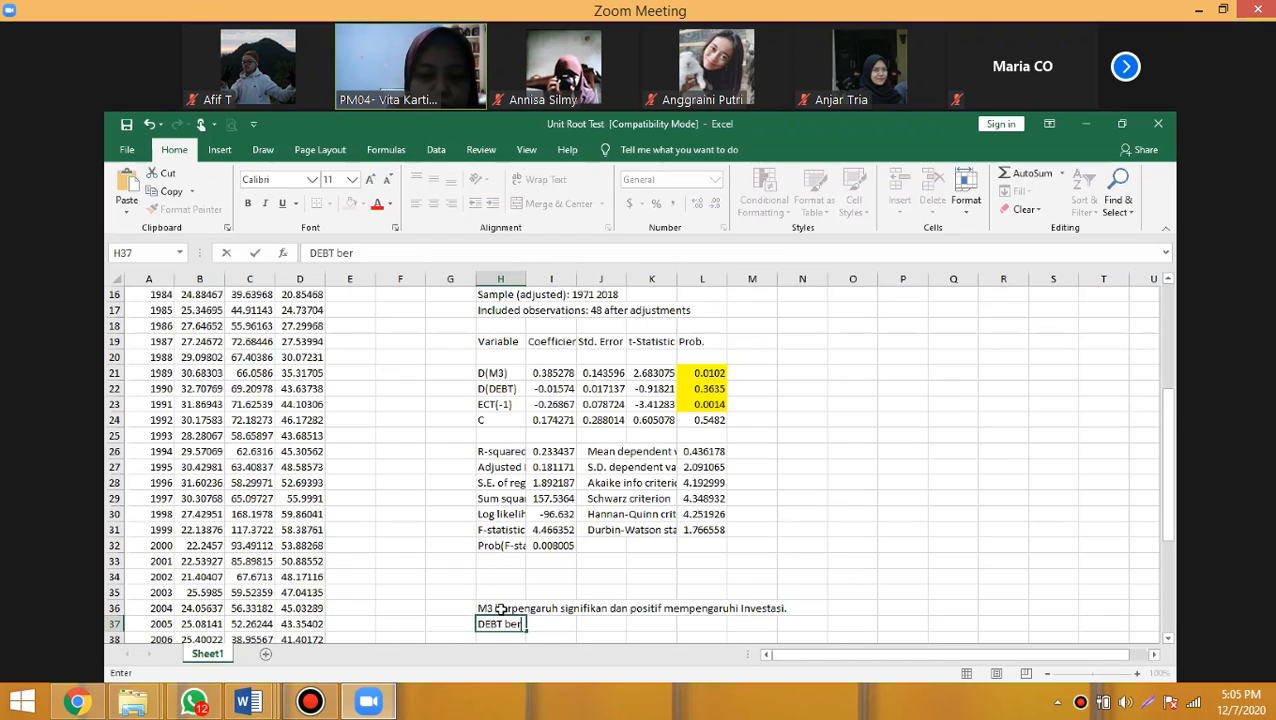
type("pengruh")
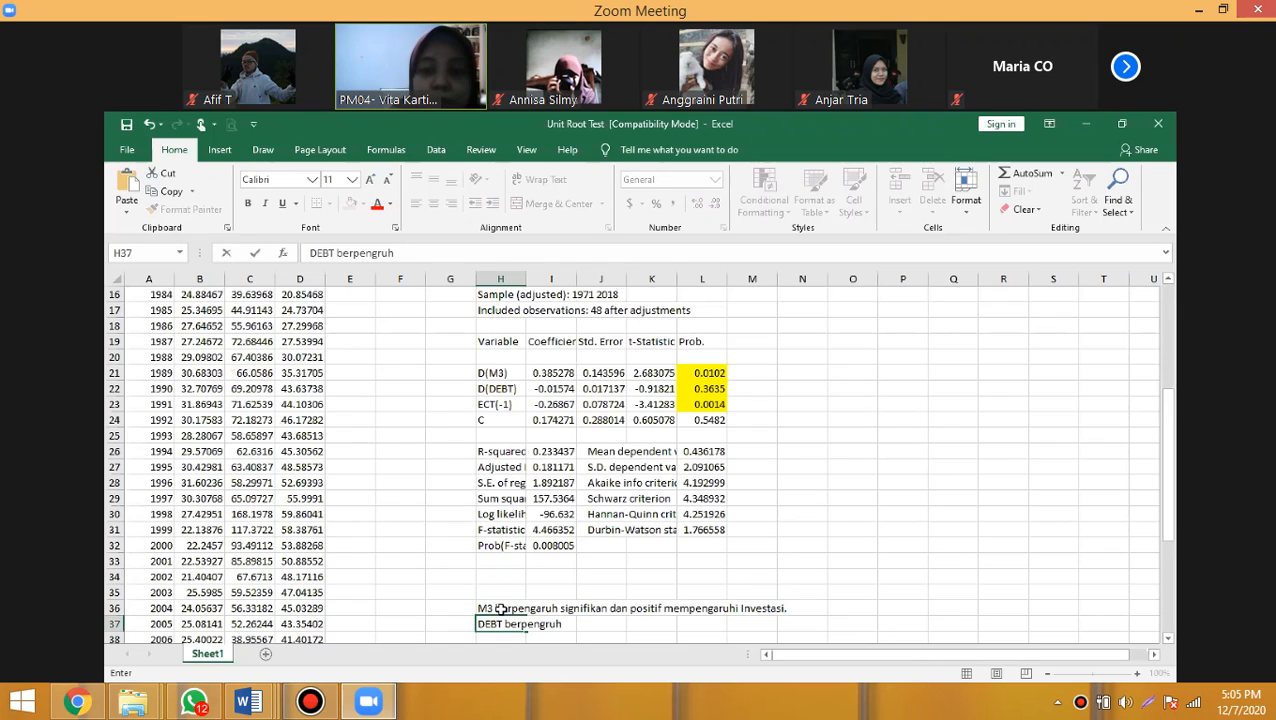
key("BackSpace")
key("BackSpace")
key("BackSpace")
key("BackSpace")
key("BackSpace")
key("BackSpace")
key("BackSpace")
key("BackSpace")
key("BackSpace")
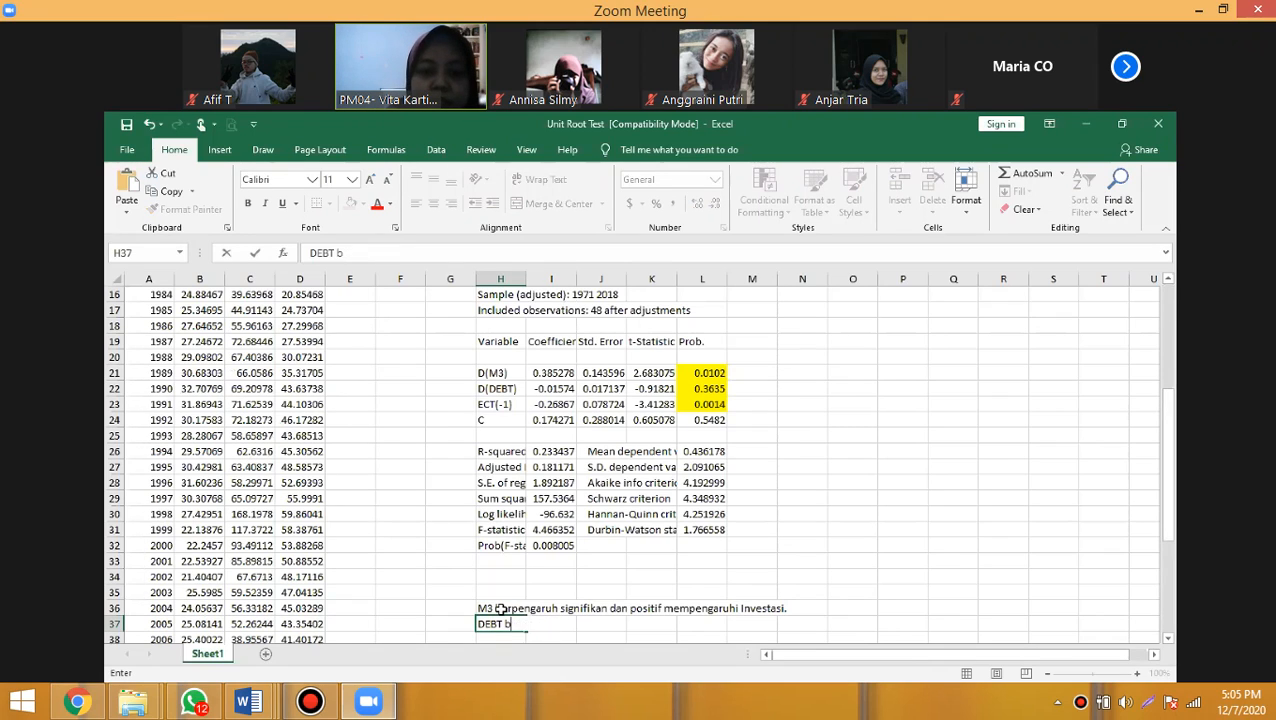
key("BackSpace")
key("BackSpace")
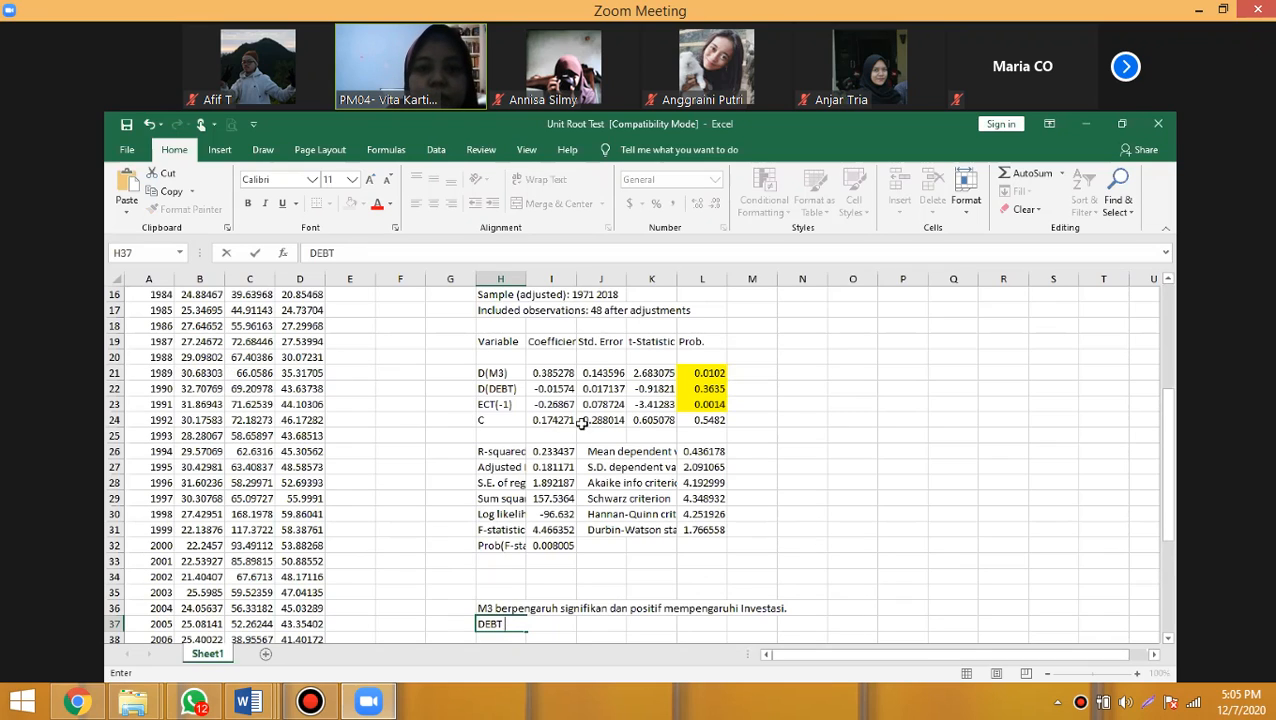
left_click(699, 387)
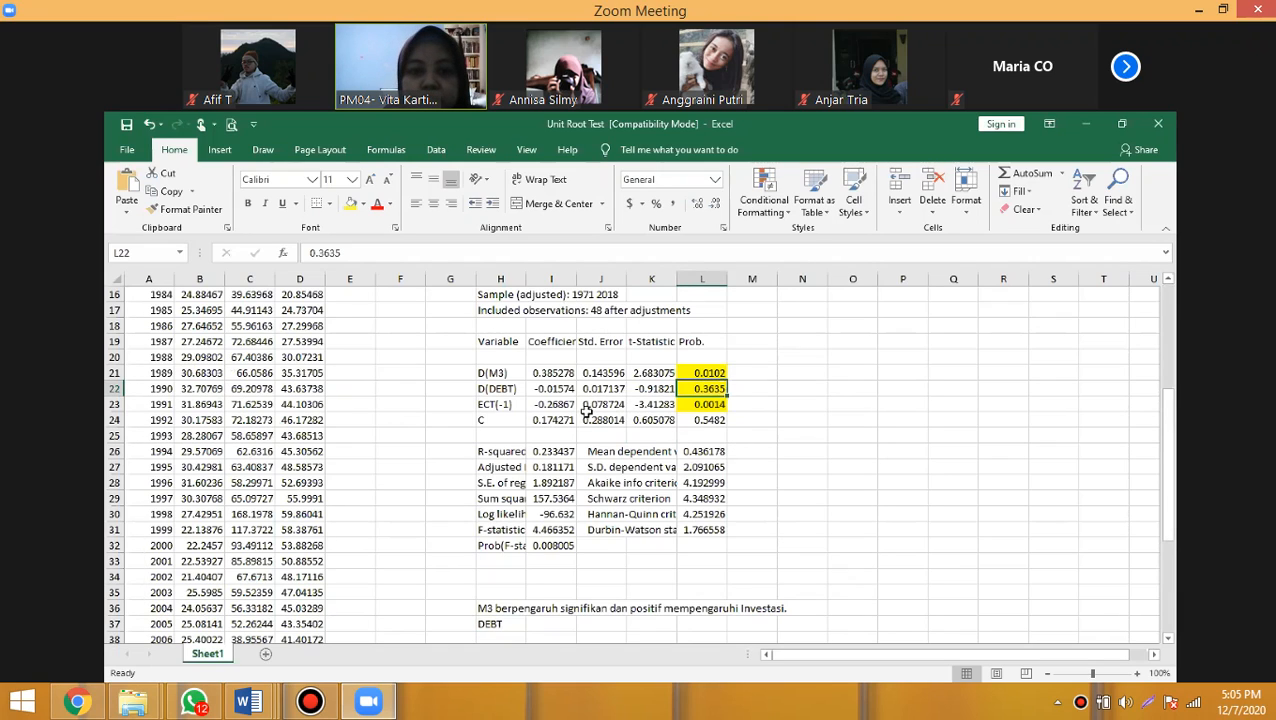
- Complete cell H37 as "DEBT terbukti tidak berpengaruh terhadap Investasi, dan tanda koefisiennya negatif."
double_click(505, 622)
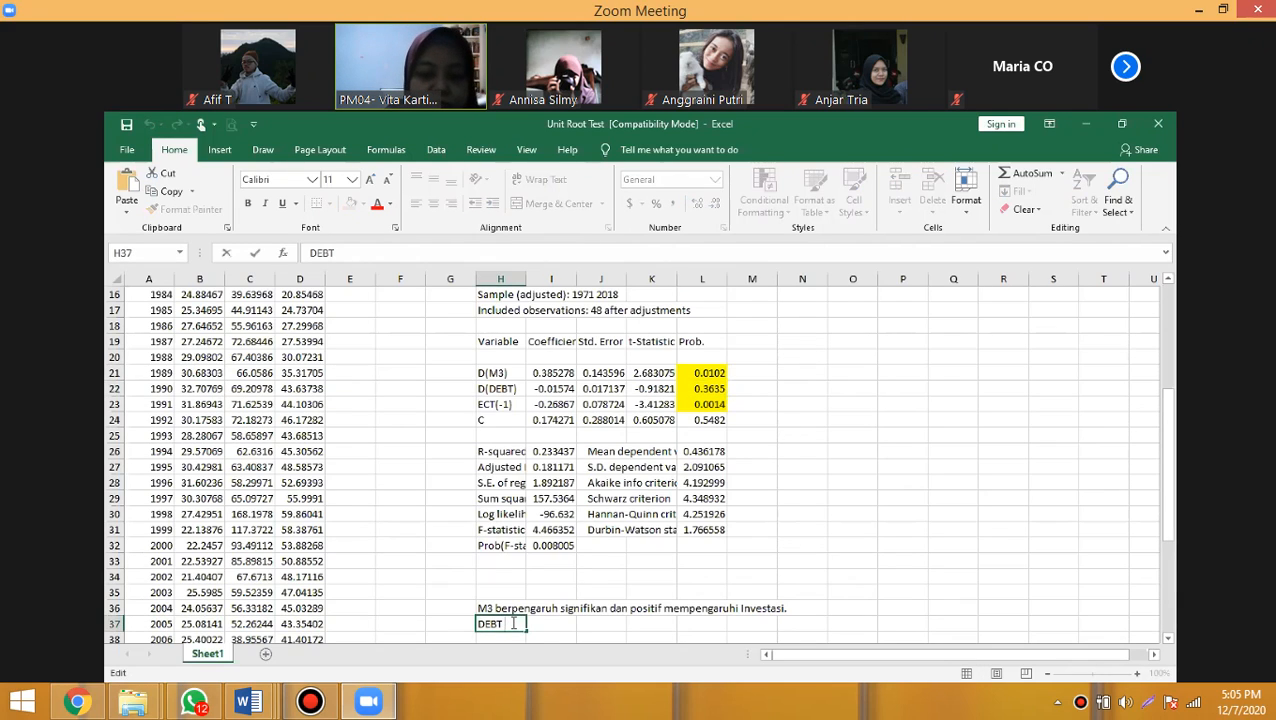
type("terb")
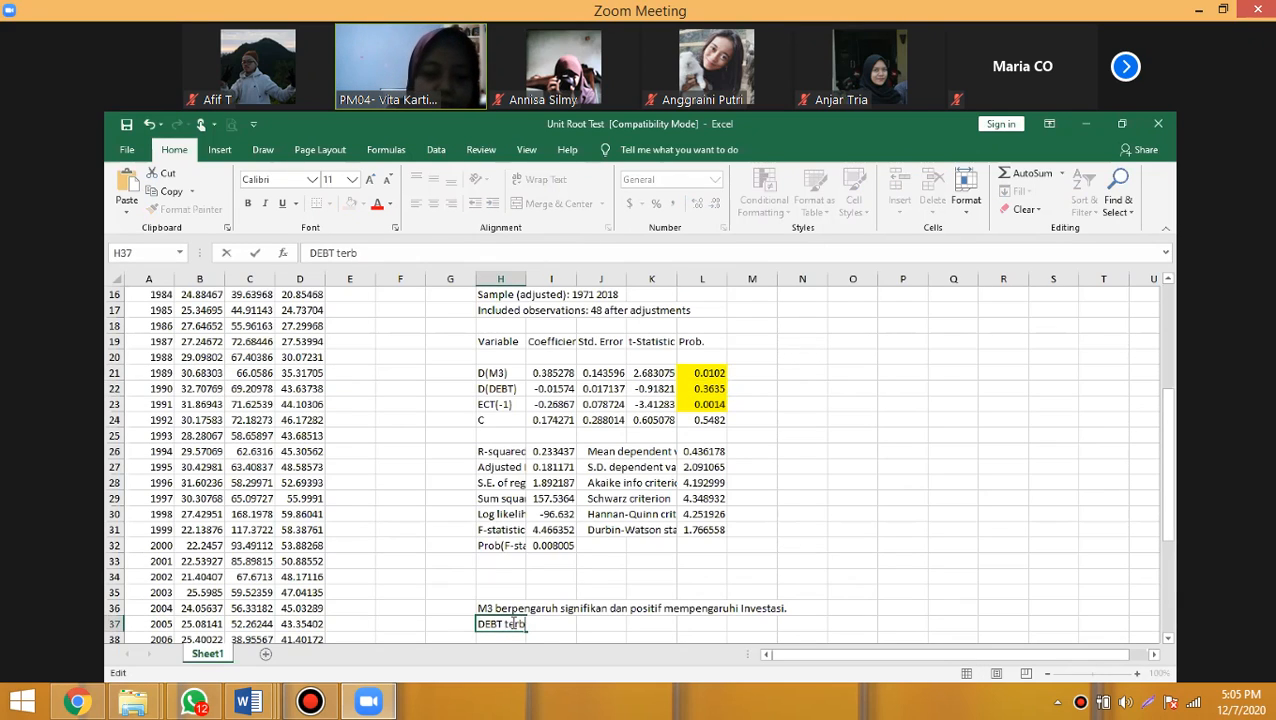
type("ukti tida")
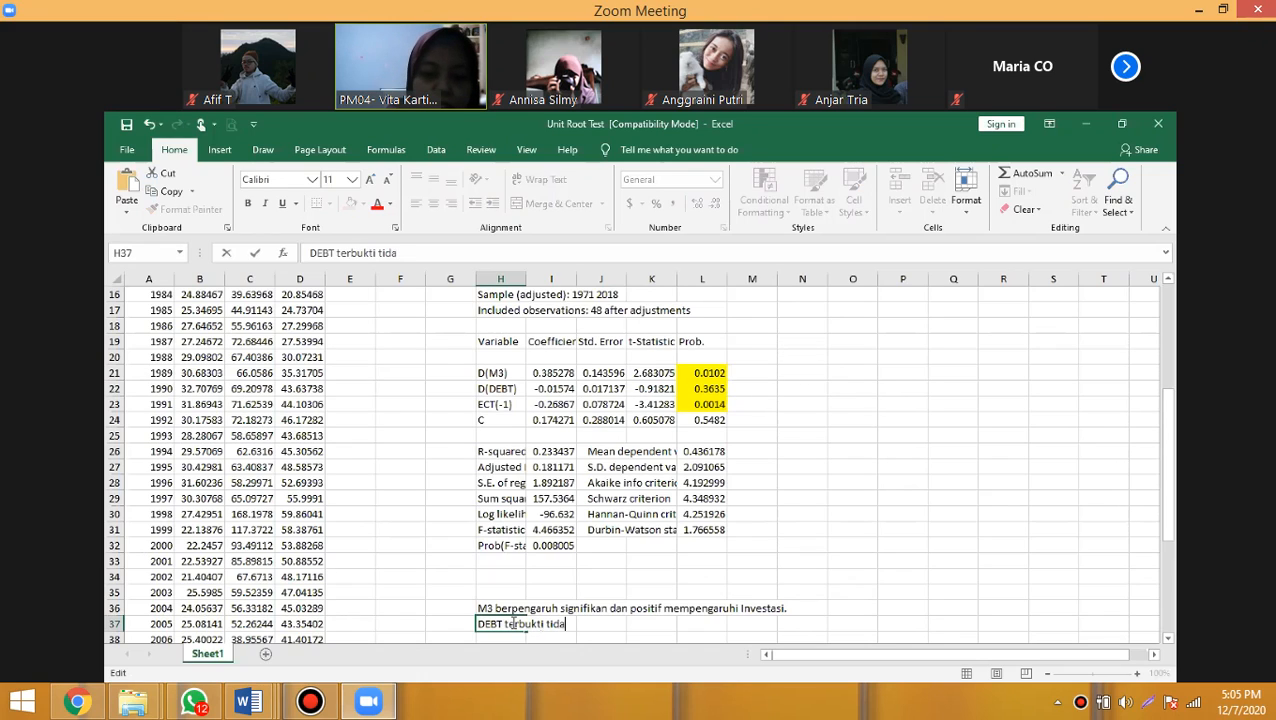
type("k berpengaruh terha")
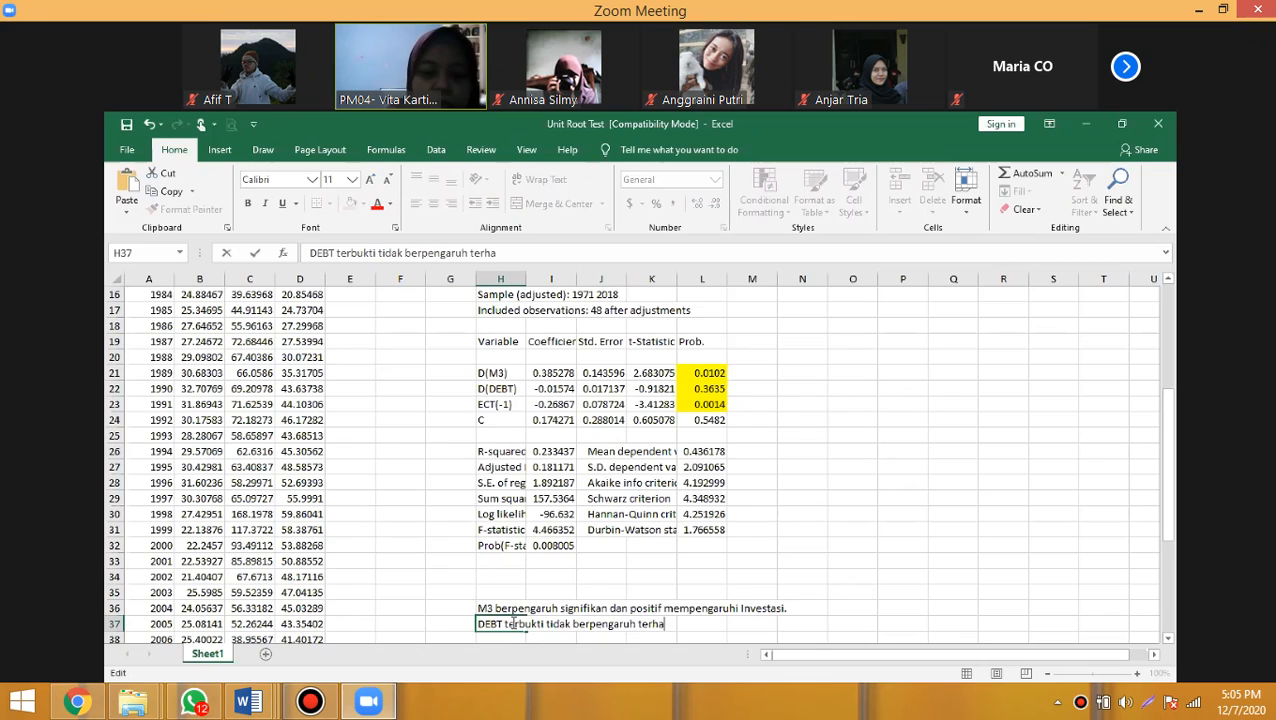
type("dap Investasi, dan ")
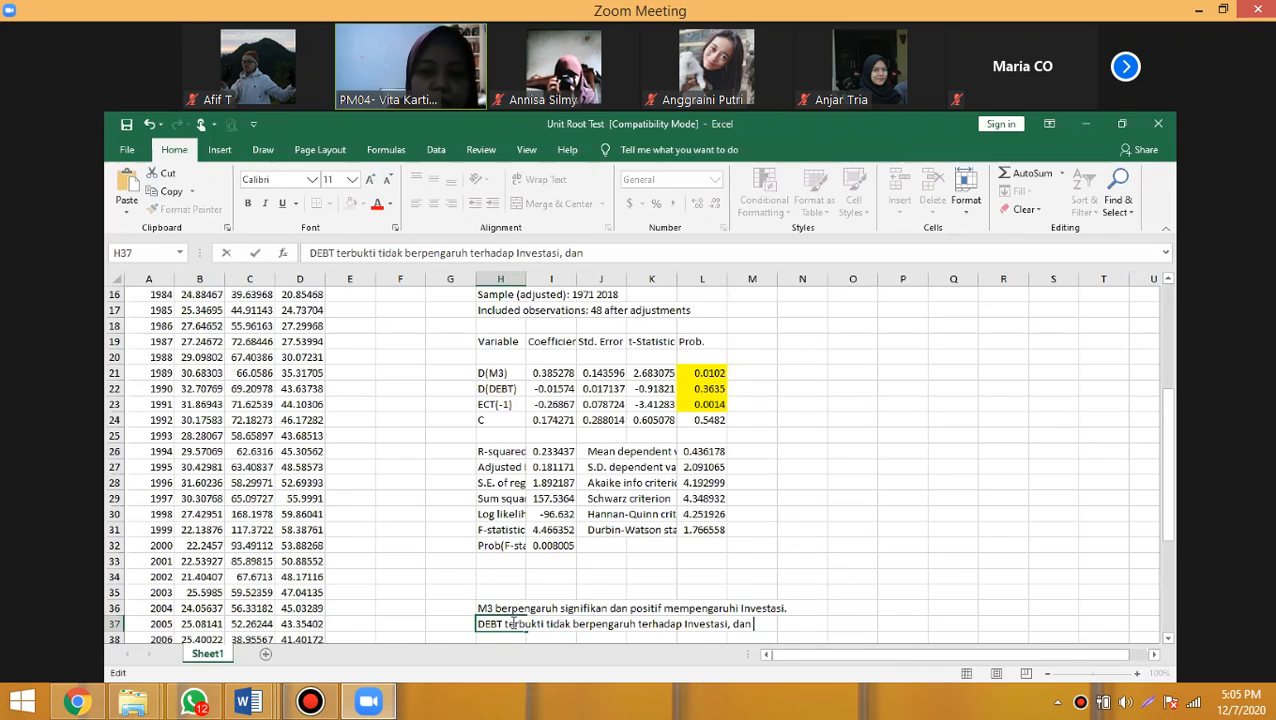
type("tanda")
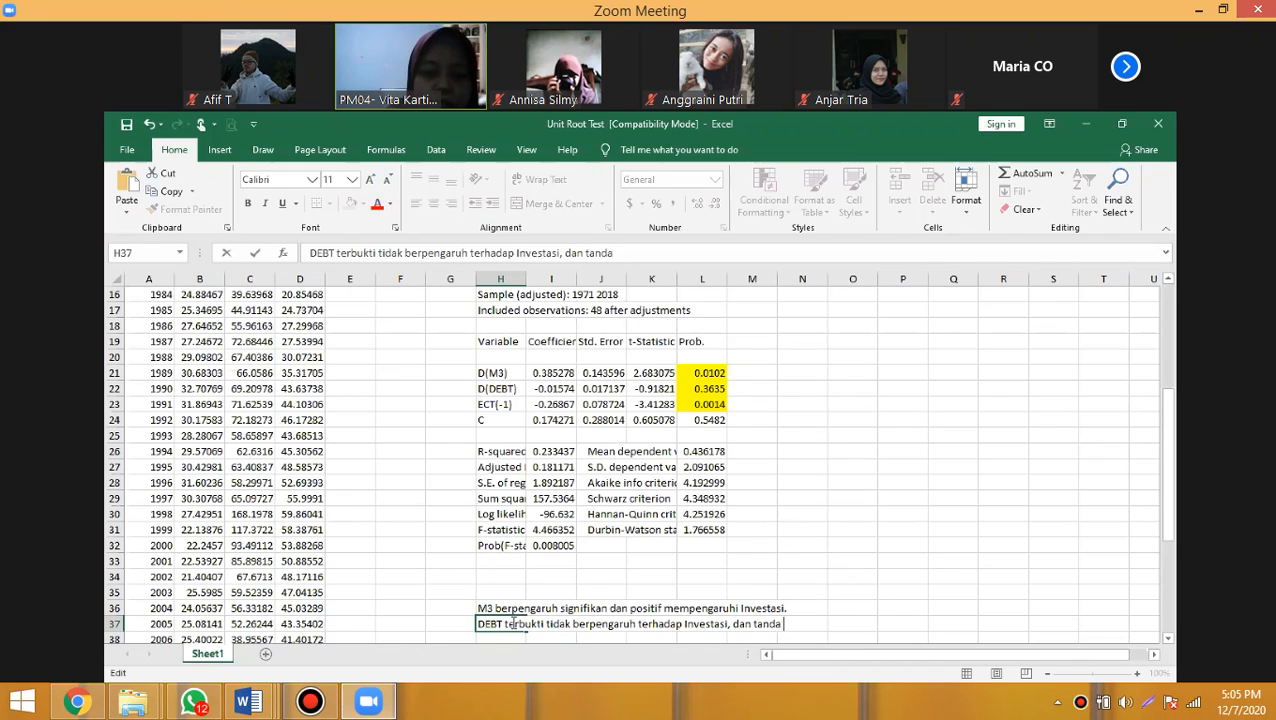
type("anda koefisiennya")
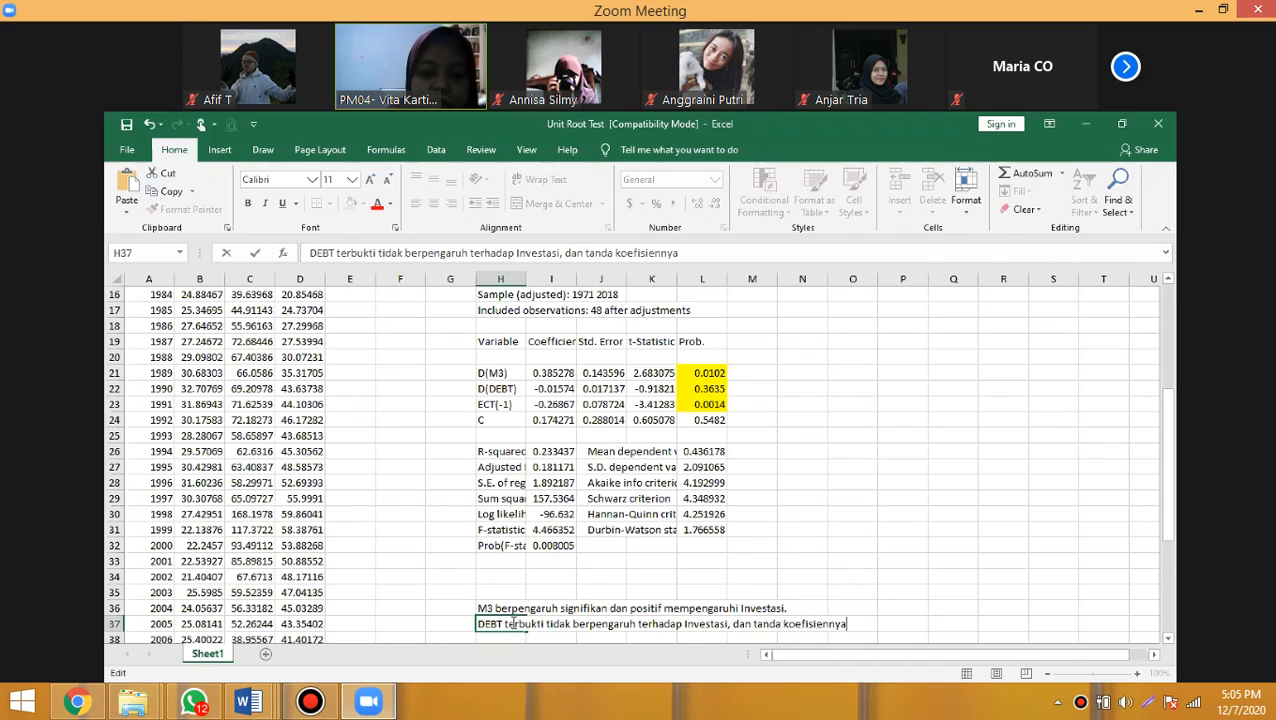
type(" negatif")
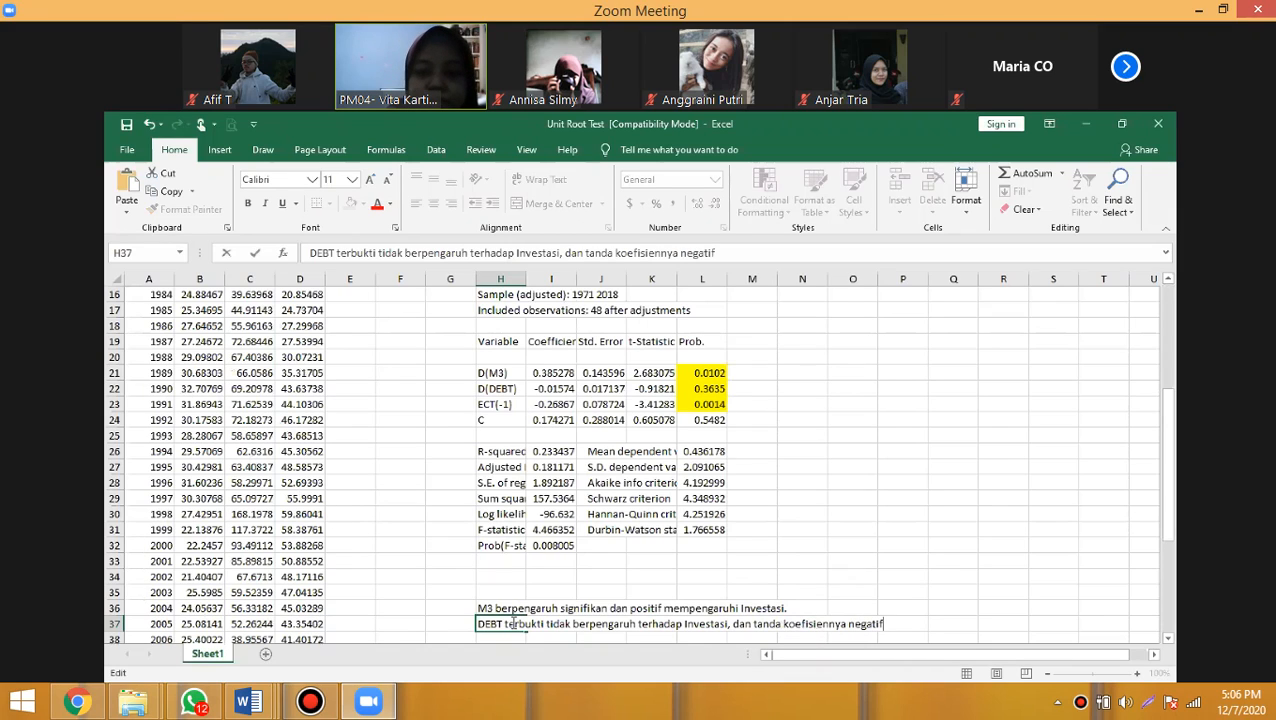
type(".")
key("Return")
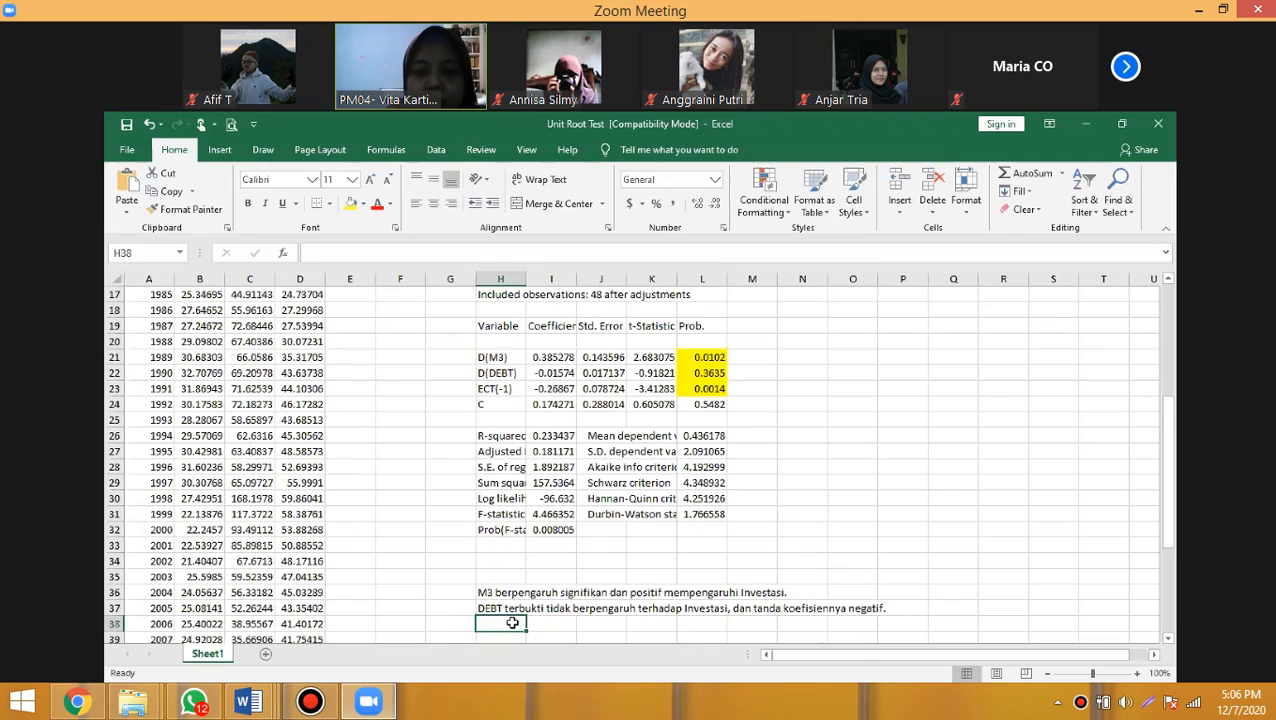
- Fill the ECT(-1) label cell H23 with the theme colour orange
left_click(487, 392)
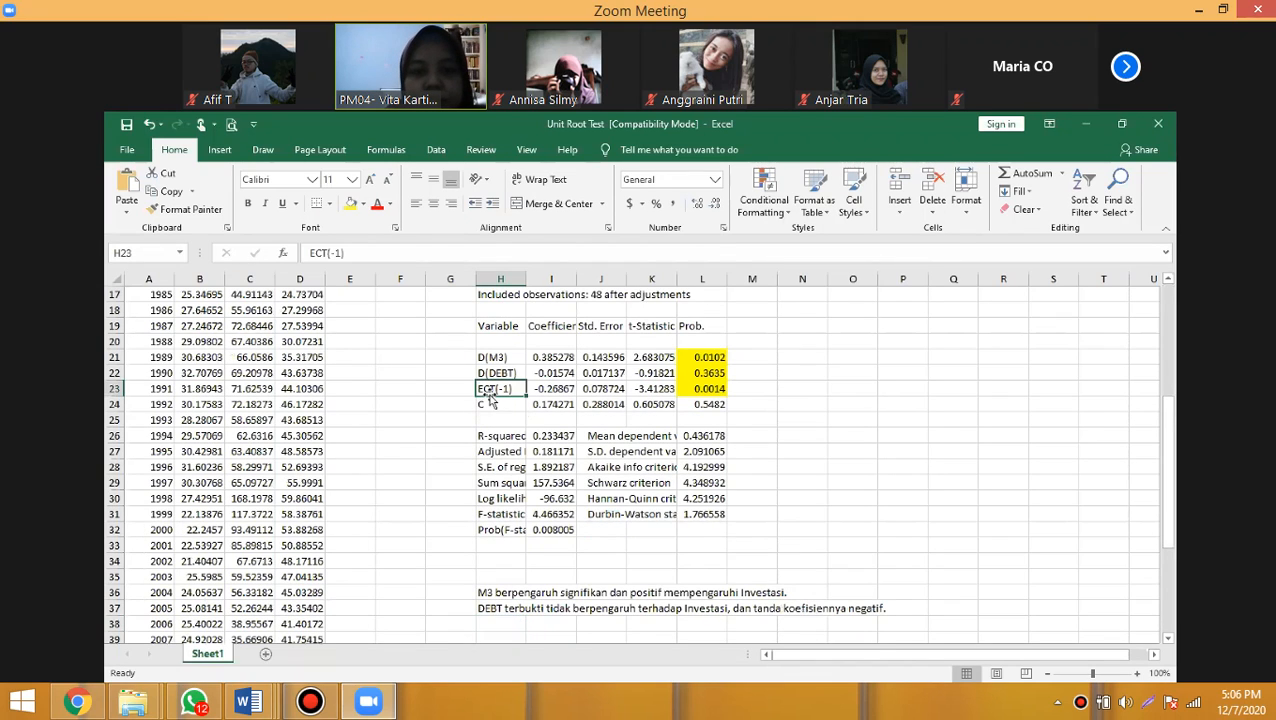
left_click(365, 205)
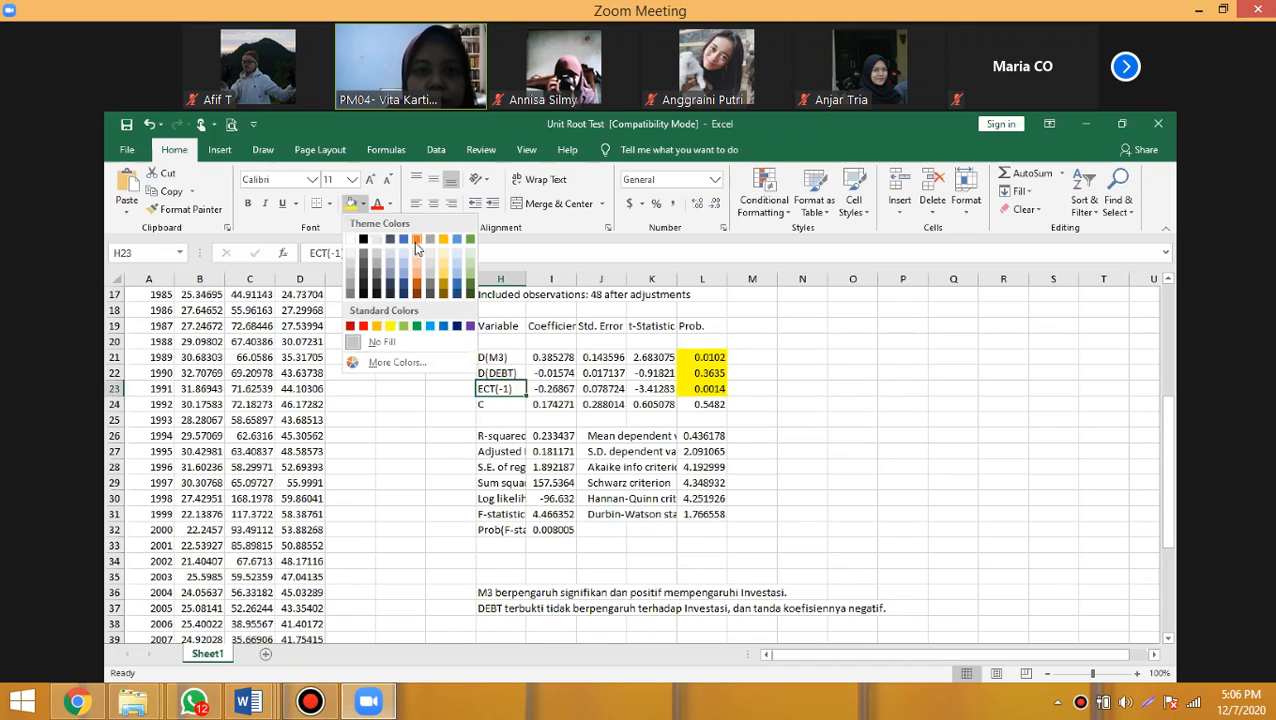
left_click(417, 241)
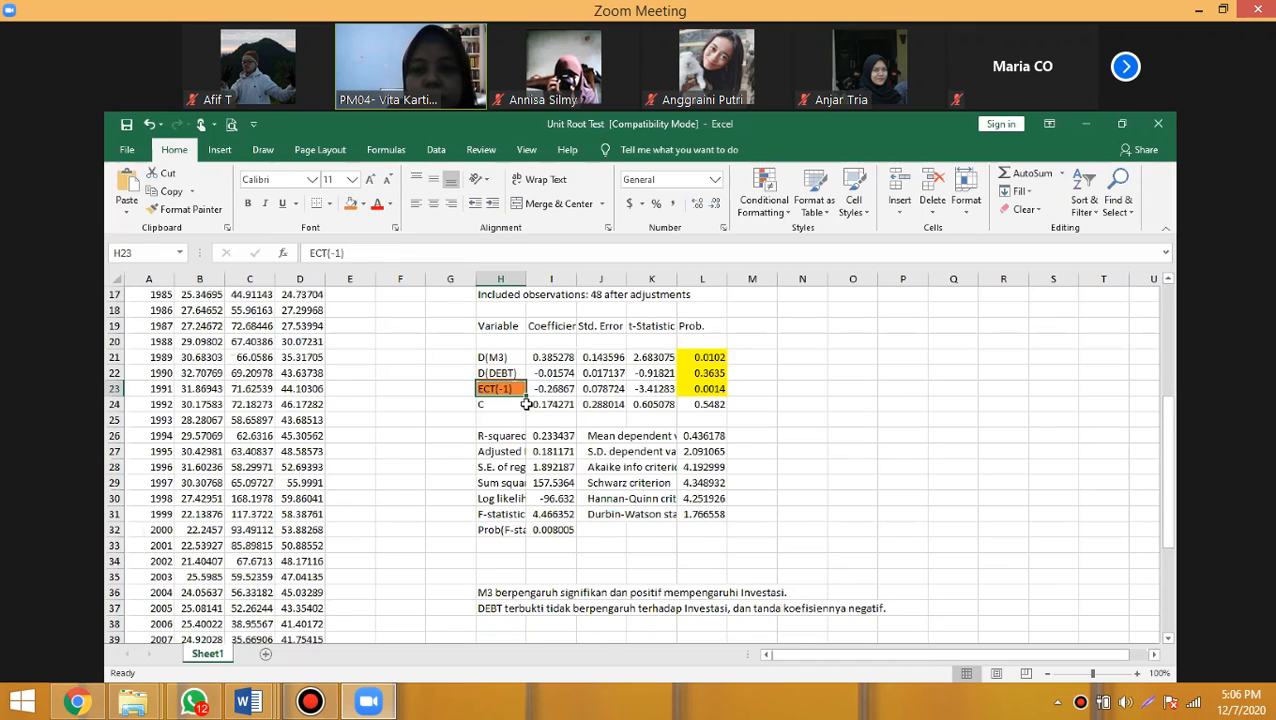
- Enter "MODEL ECM YANG BAGUS, MAKA HASILNYA HARUS SIGNIFIKAN DAN KOEFISIENNYA NEGATIF." in cell H38
left_click(505, 624)
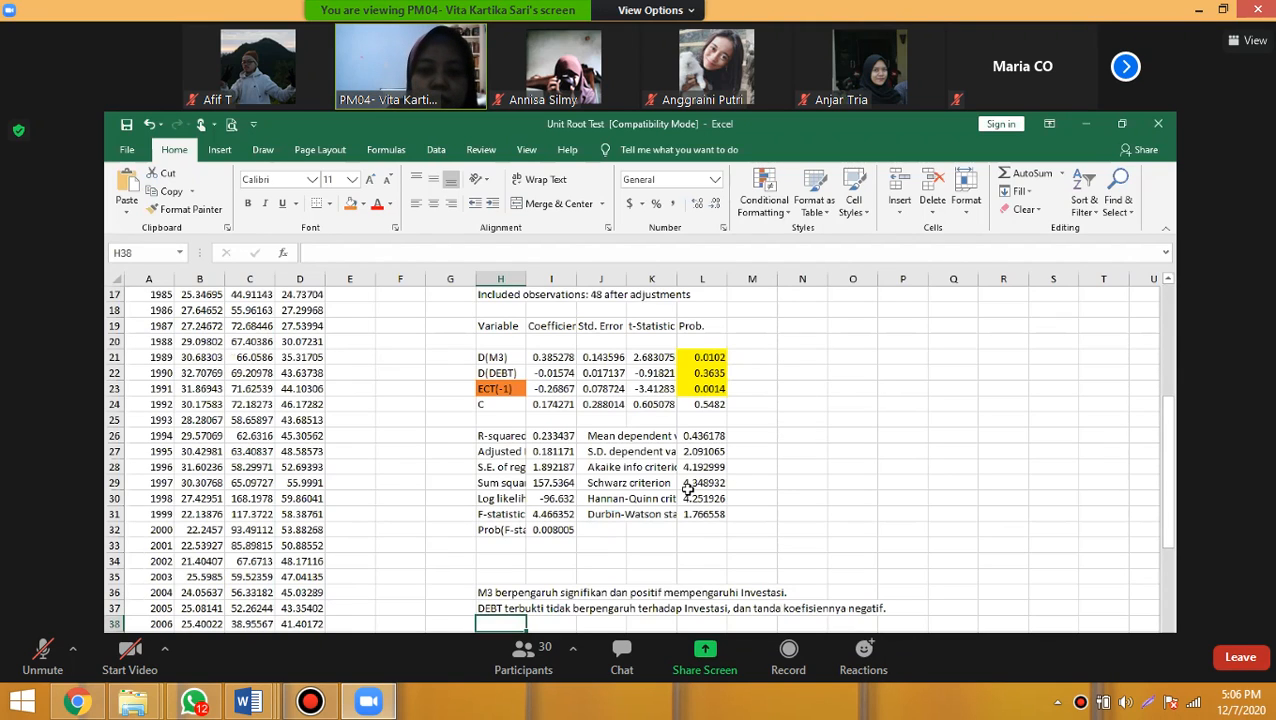
type("MODEL")
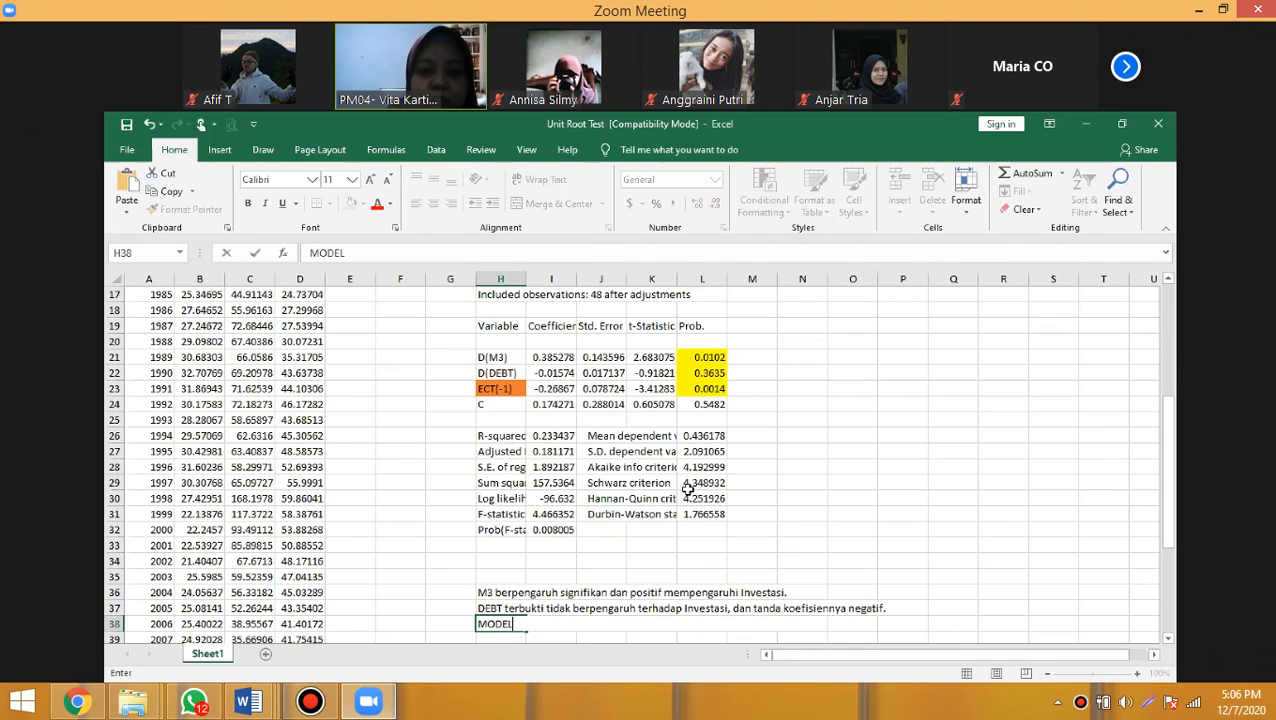
type(" ECM ")
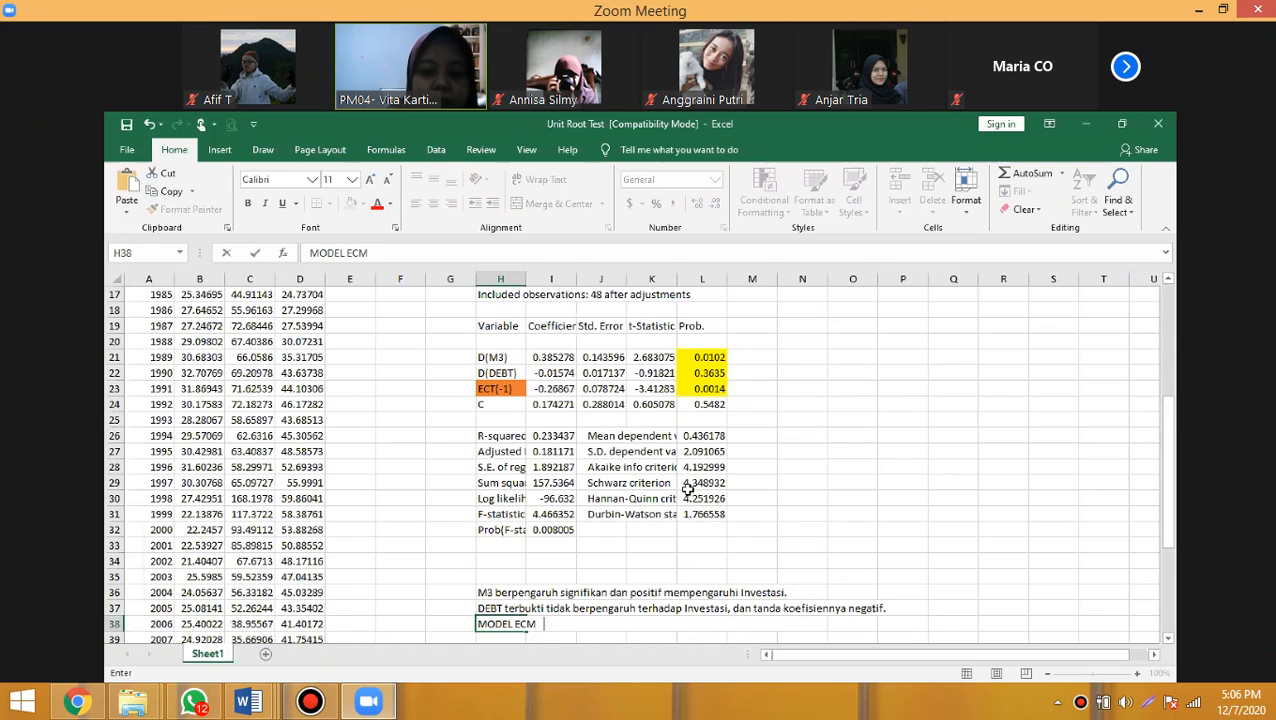
type("YANG BAGUS")
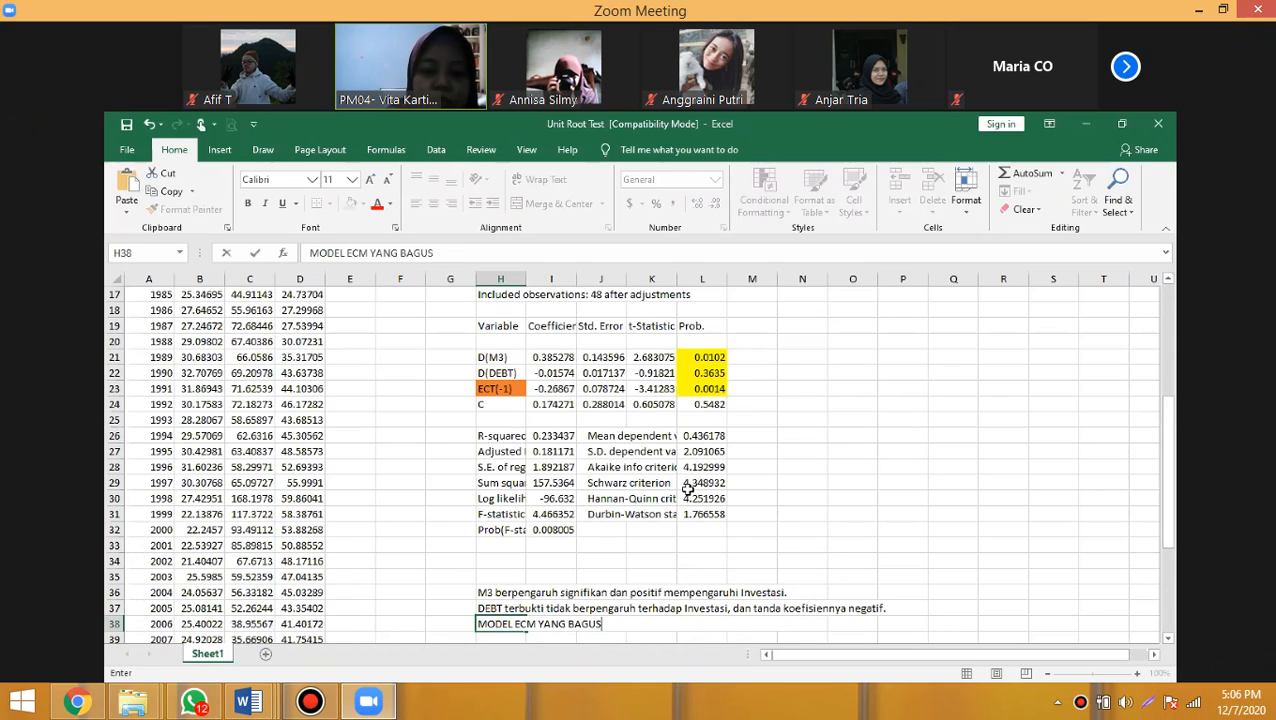
type(", MAKA HASILNYA")
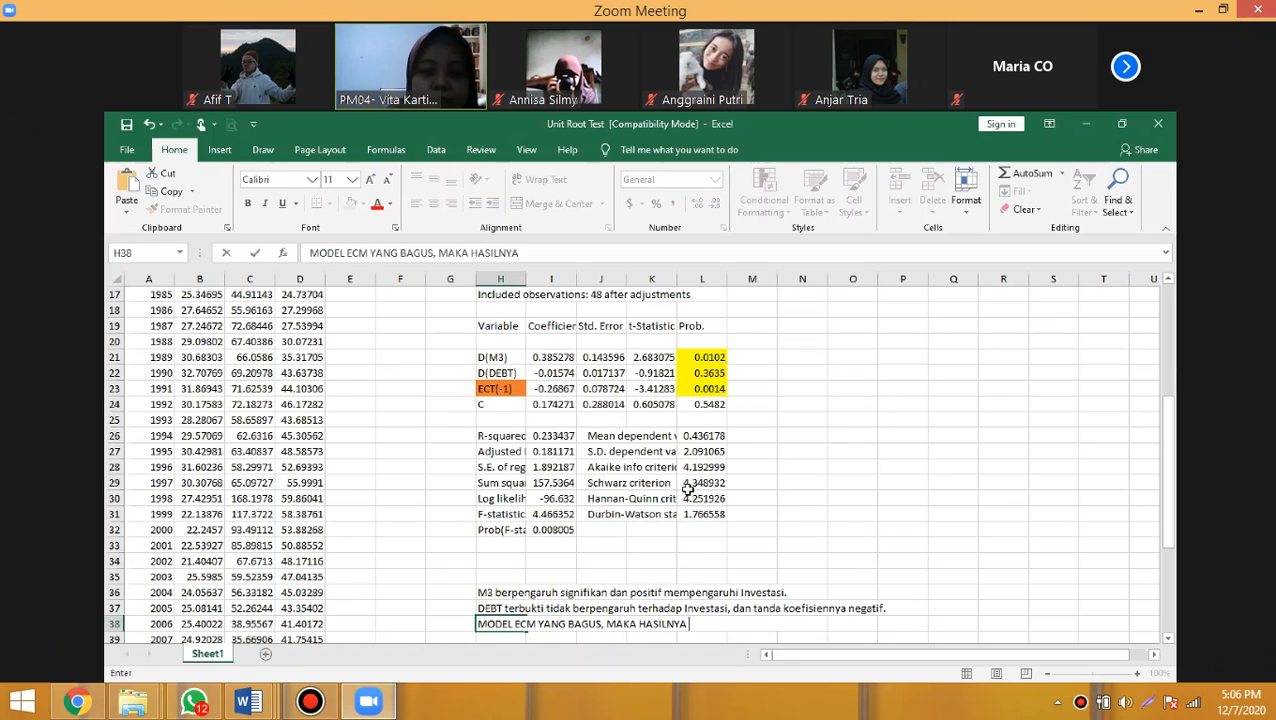
type(" HAR")
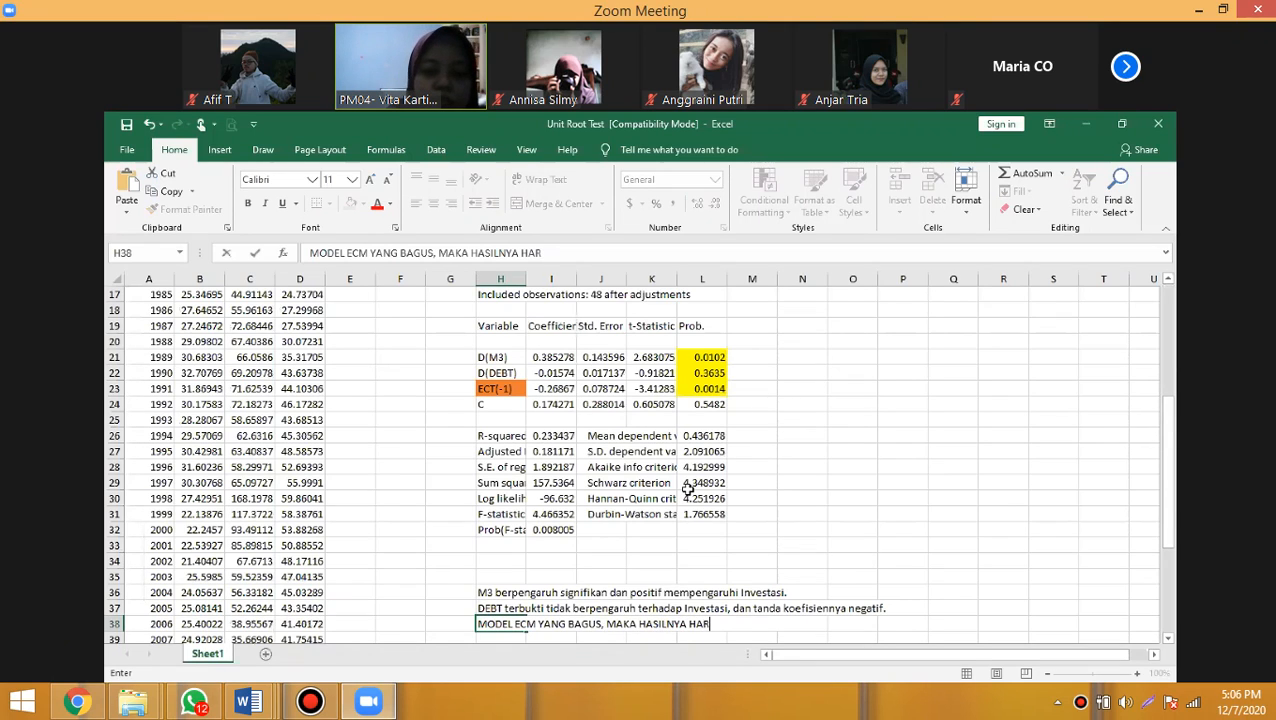
type("US SIGNIFIKAN")
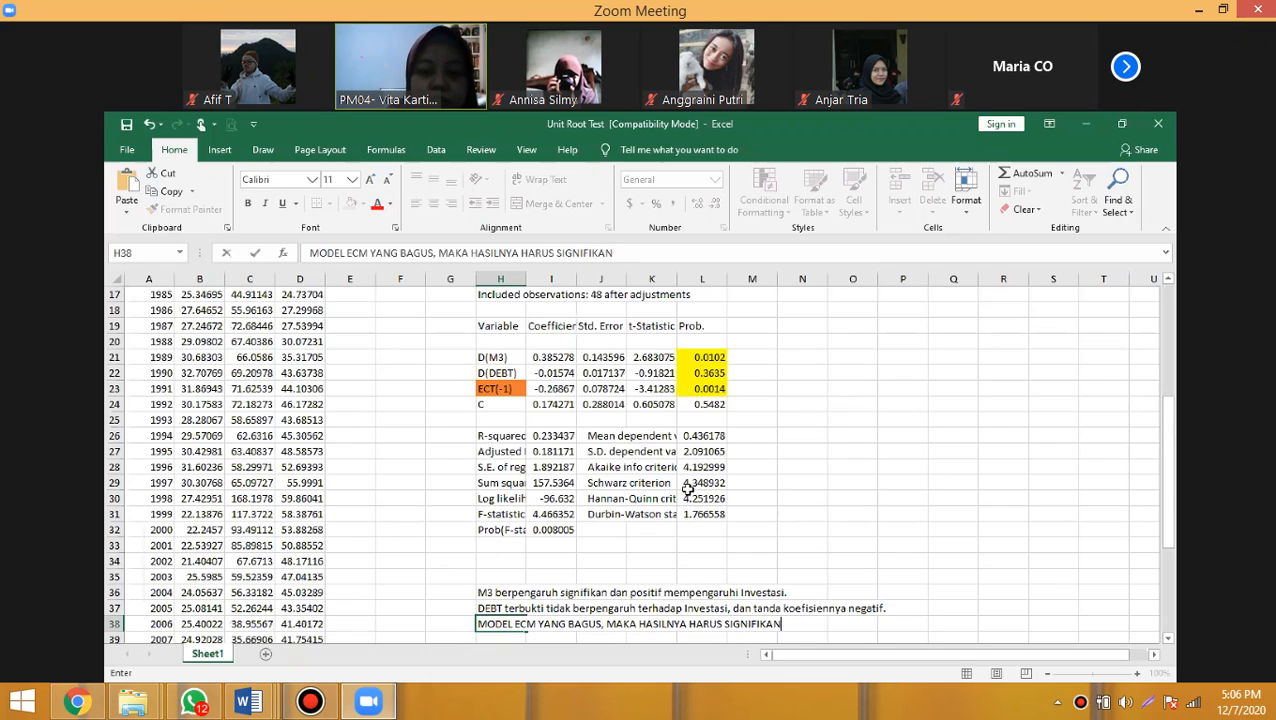
type(" DAN KOEFI")
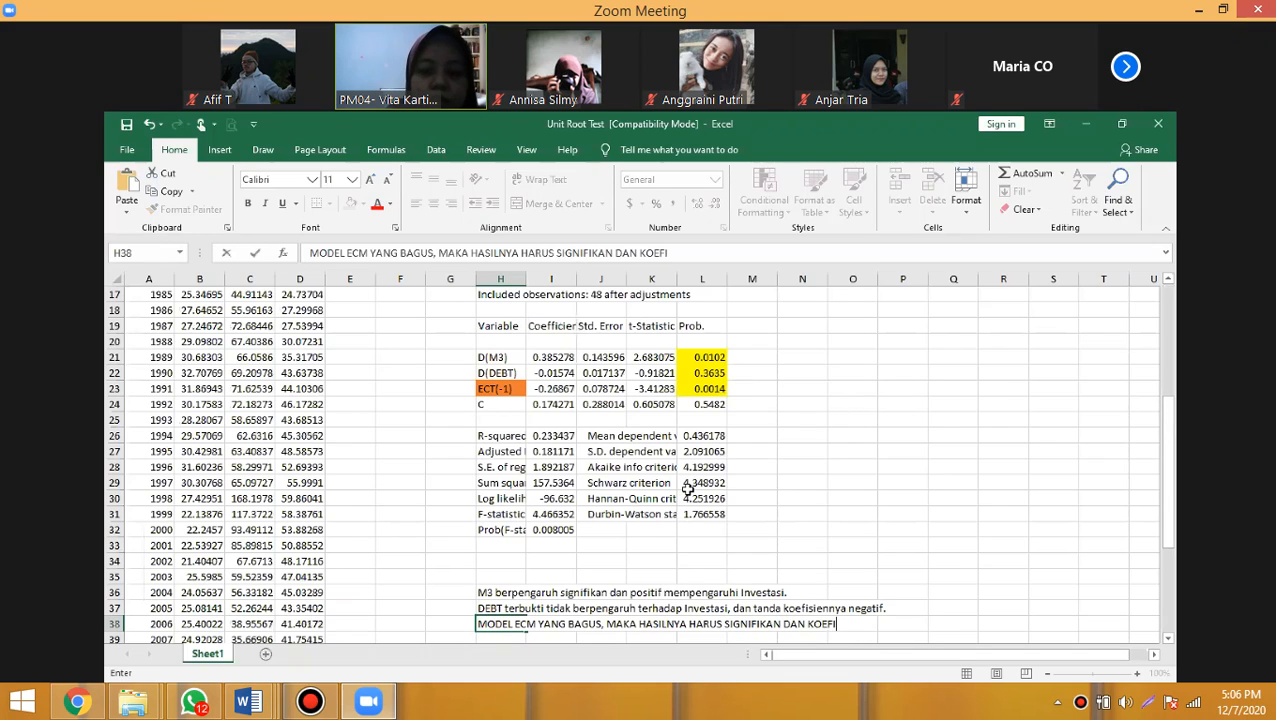
type("SI")
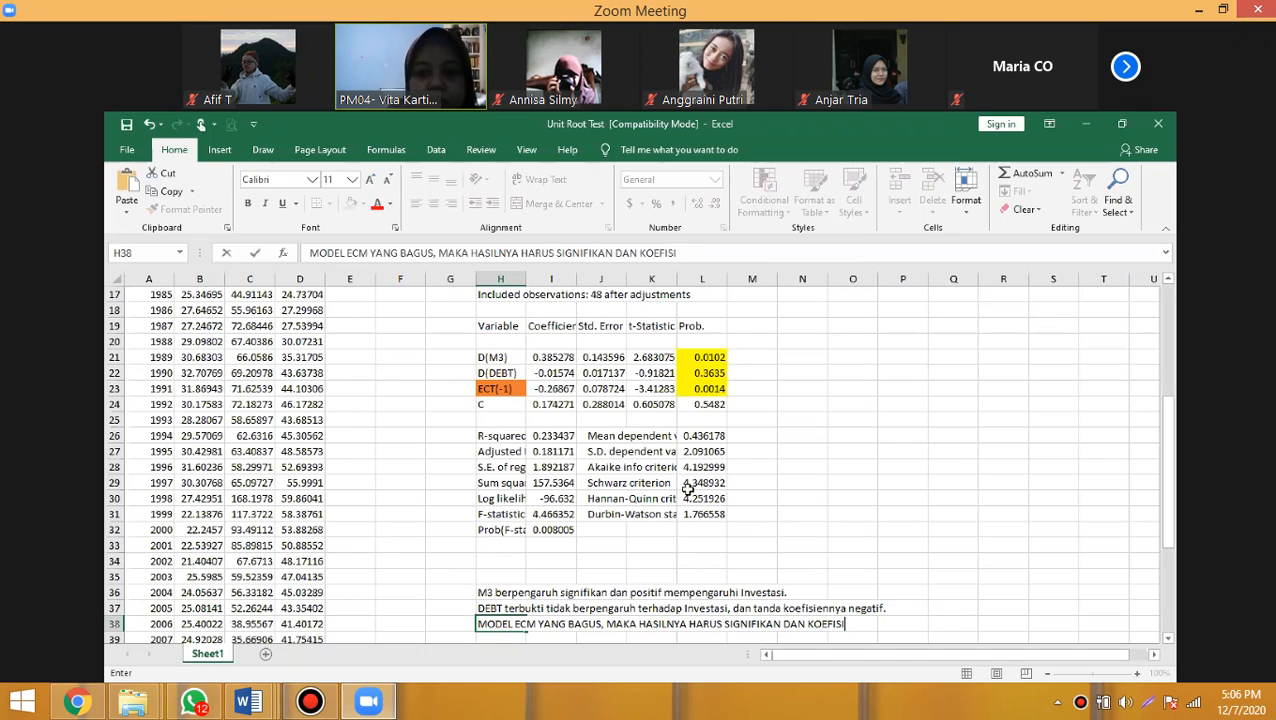
type("ENNYA NEGATIF.")
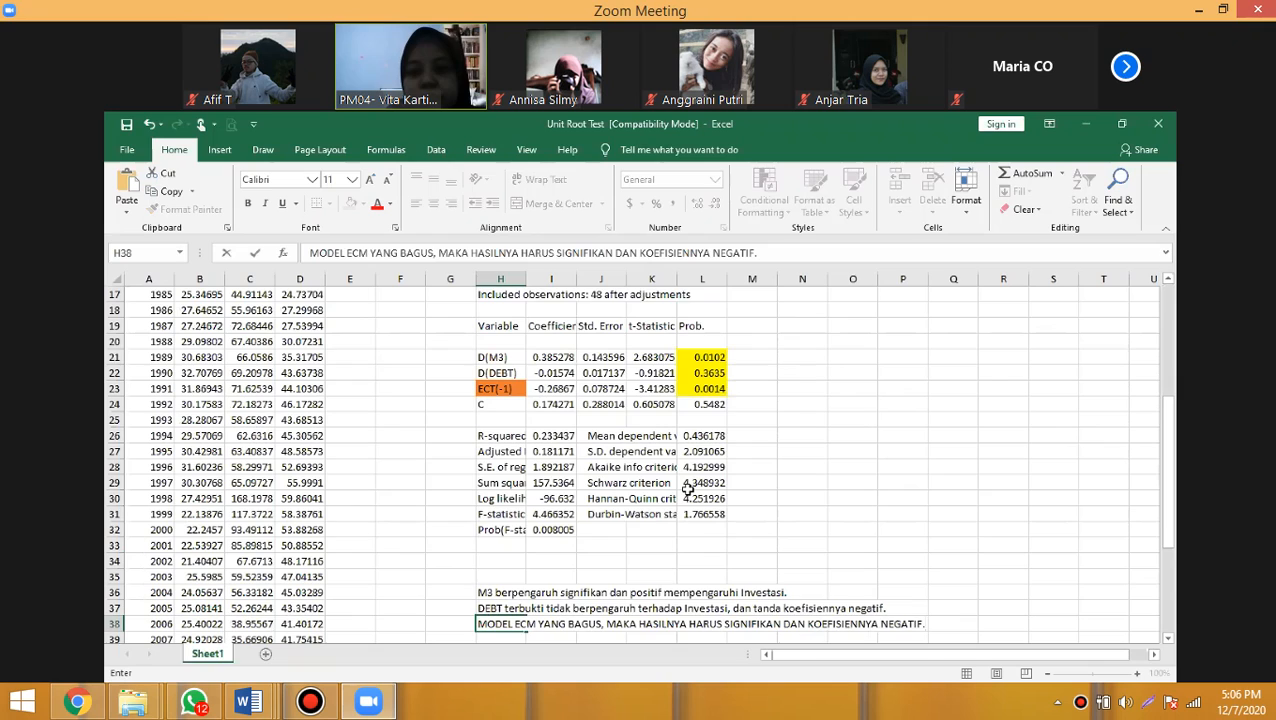
key("Return")
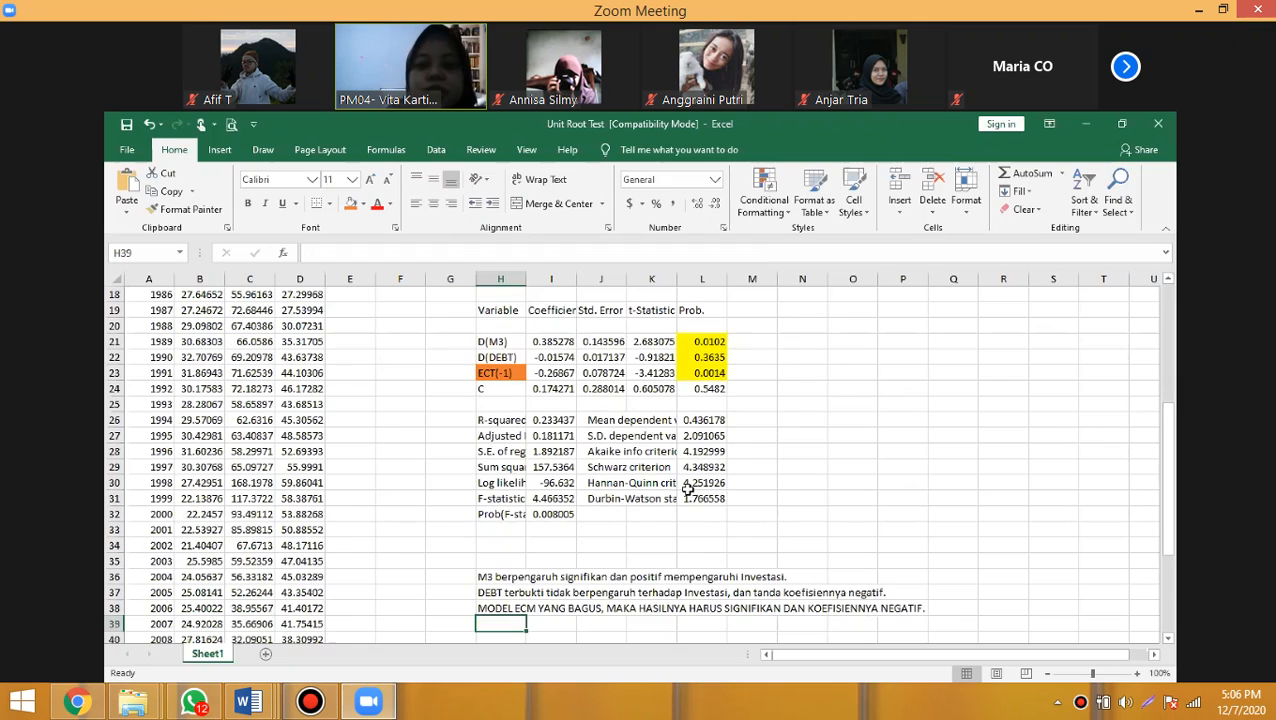
- Copy the orange ECT(-1) label from cell H23 into cell H39 below the conclusions
left_click(505, 376)
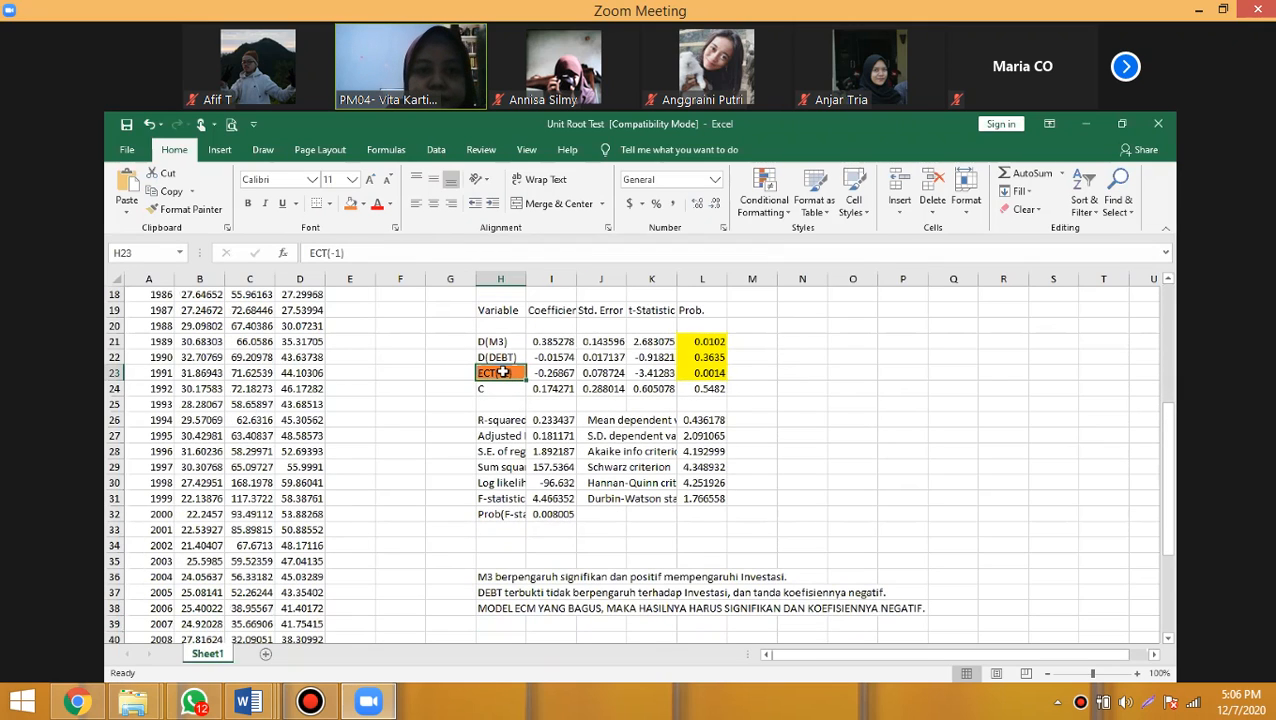
right_click(502, 372)
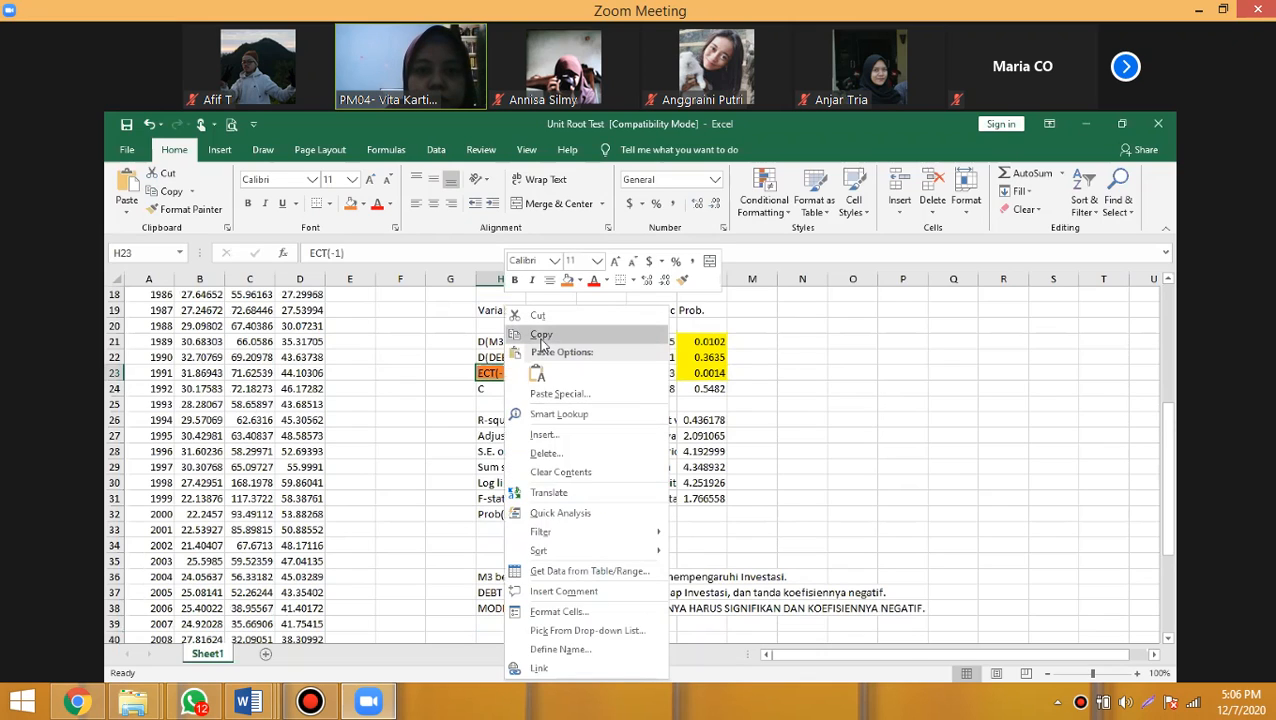
left_click(541, 335)
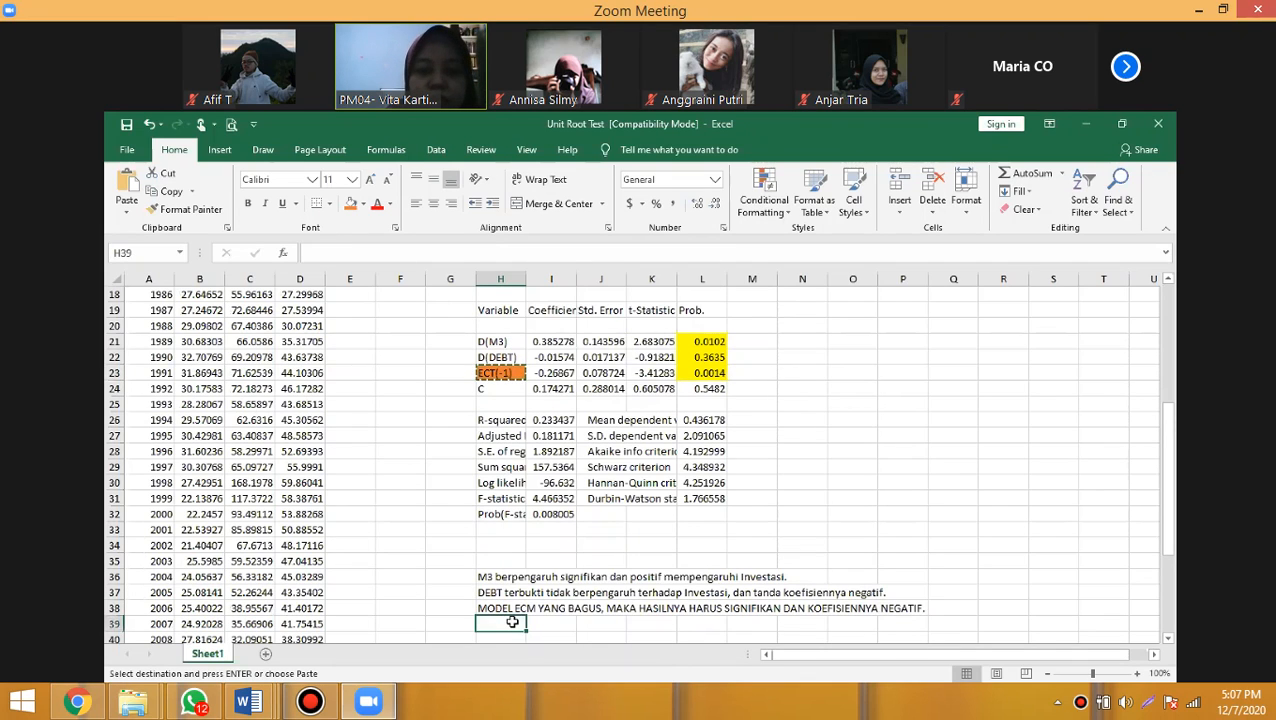
left_click(500, 623)
key("ctrl+v")
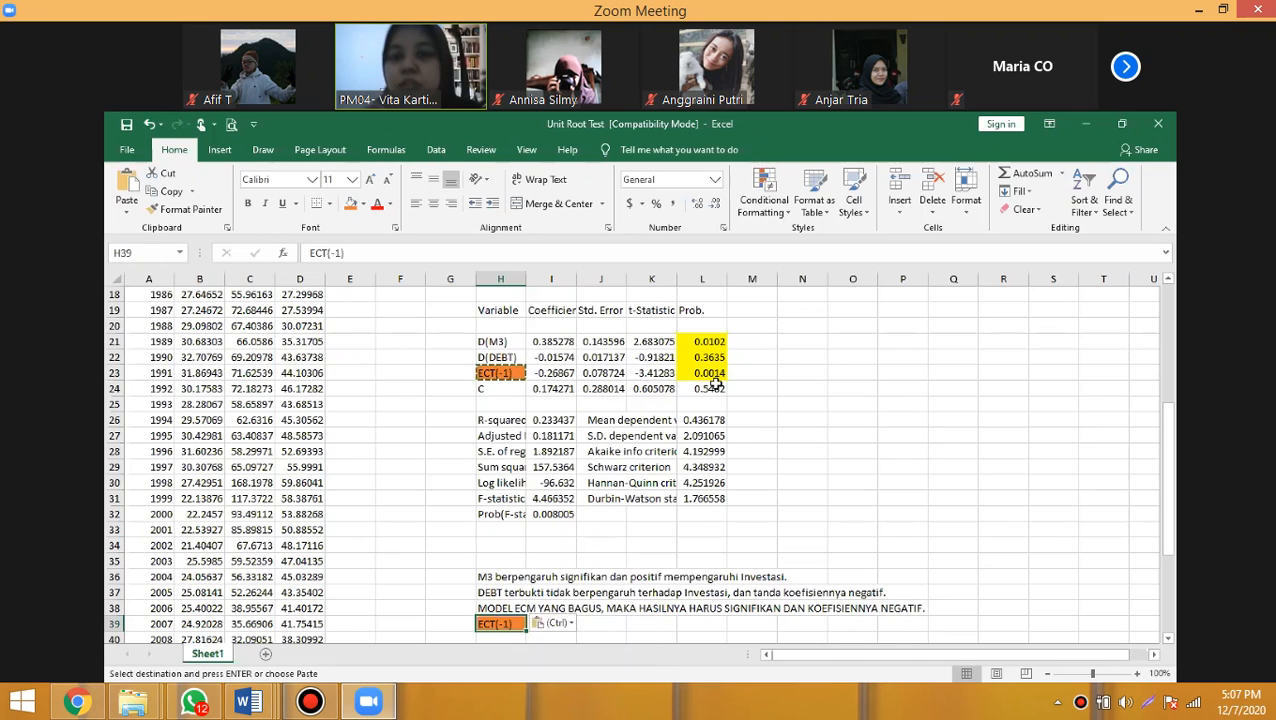
left_click(605, 619)
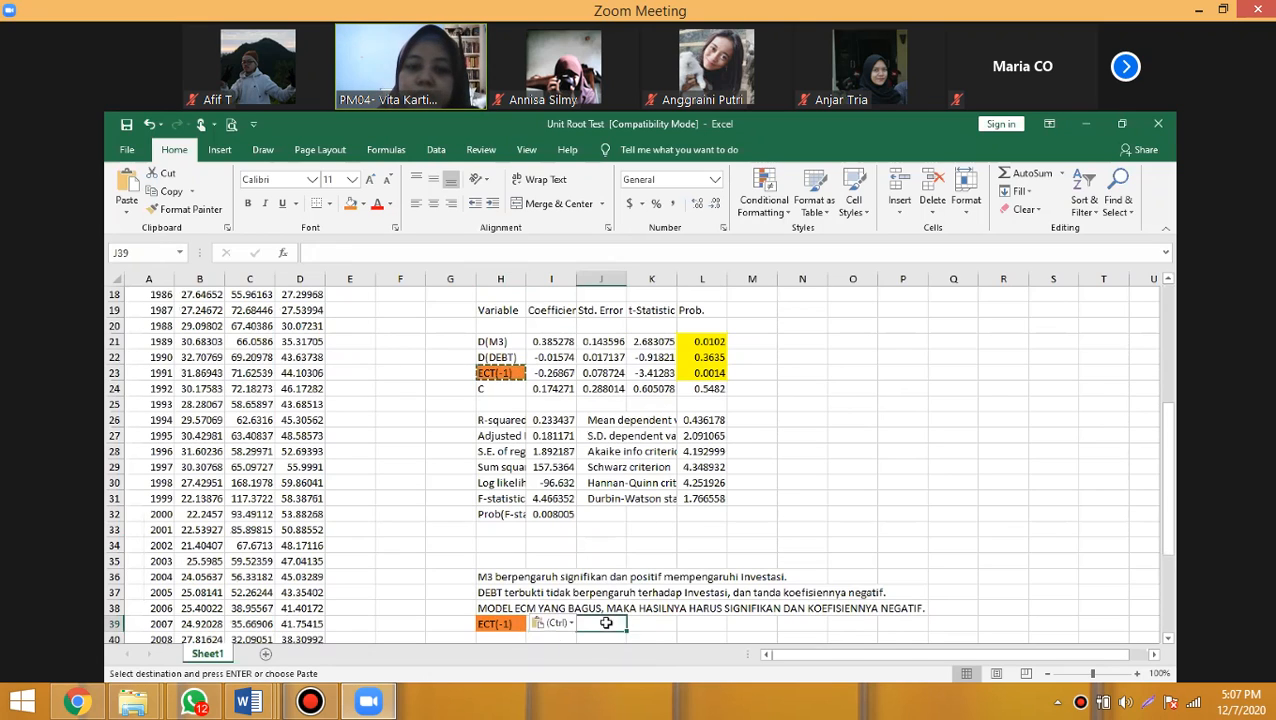
left_click(504, 626)
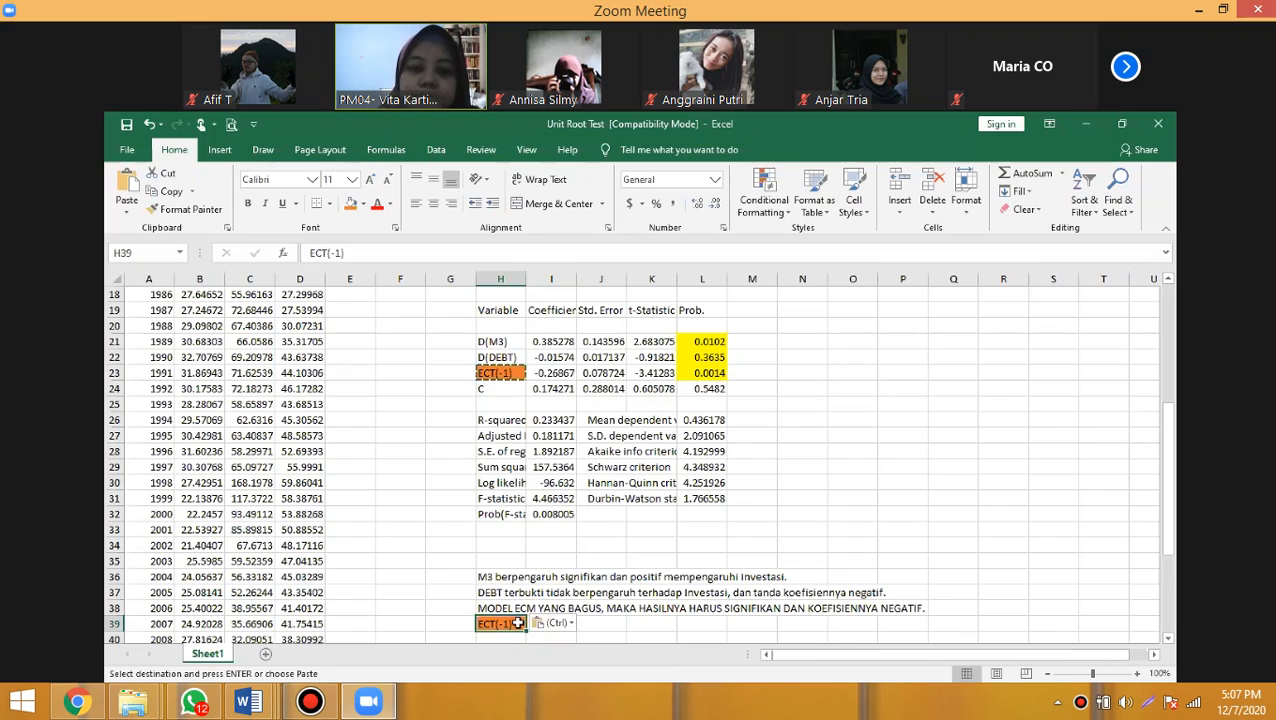
- Complete cell H39 as "ECT(-1) perubahan Investasi akan disesuaikan dalam setahun sebesar 0.26867 %." and widen column I slightly
double_click(520, 624)
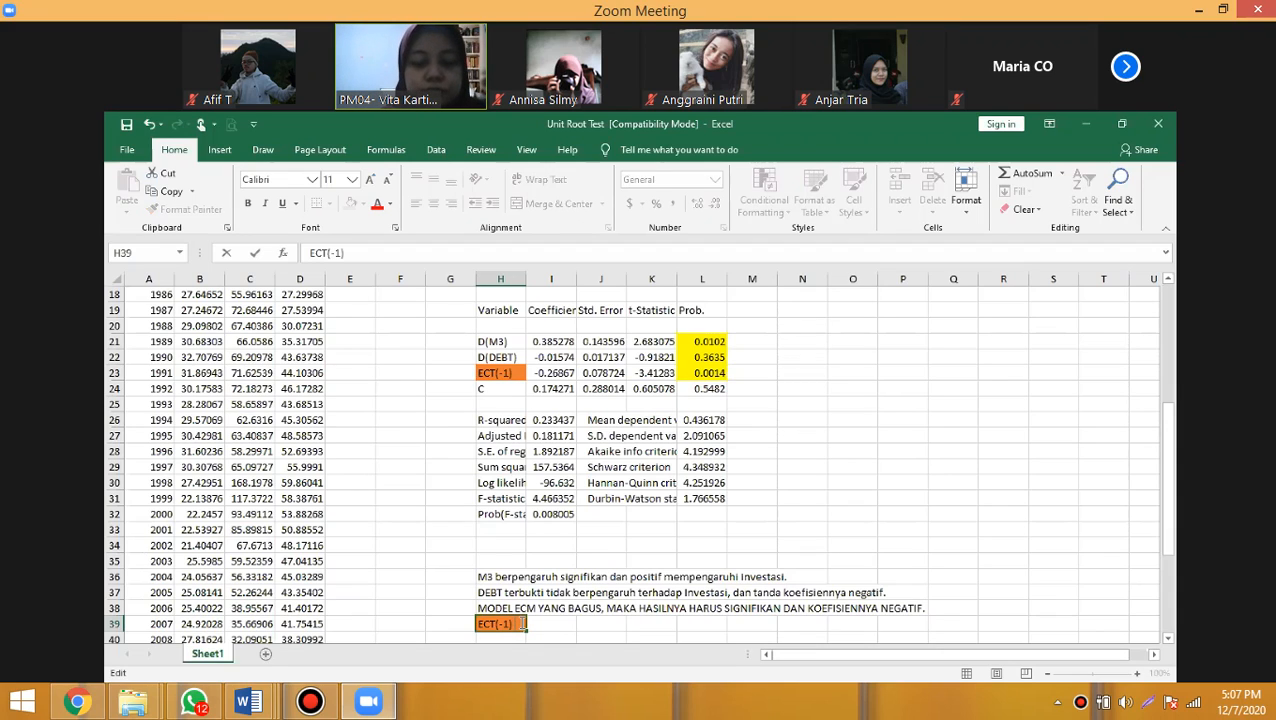
type("eru")
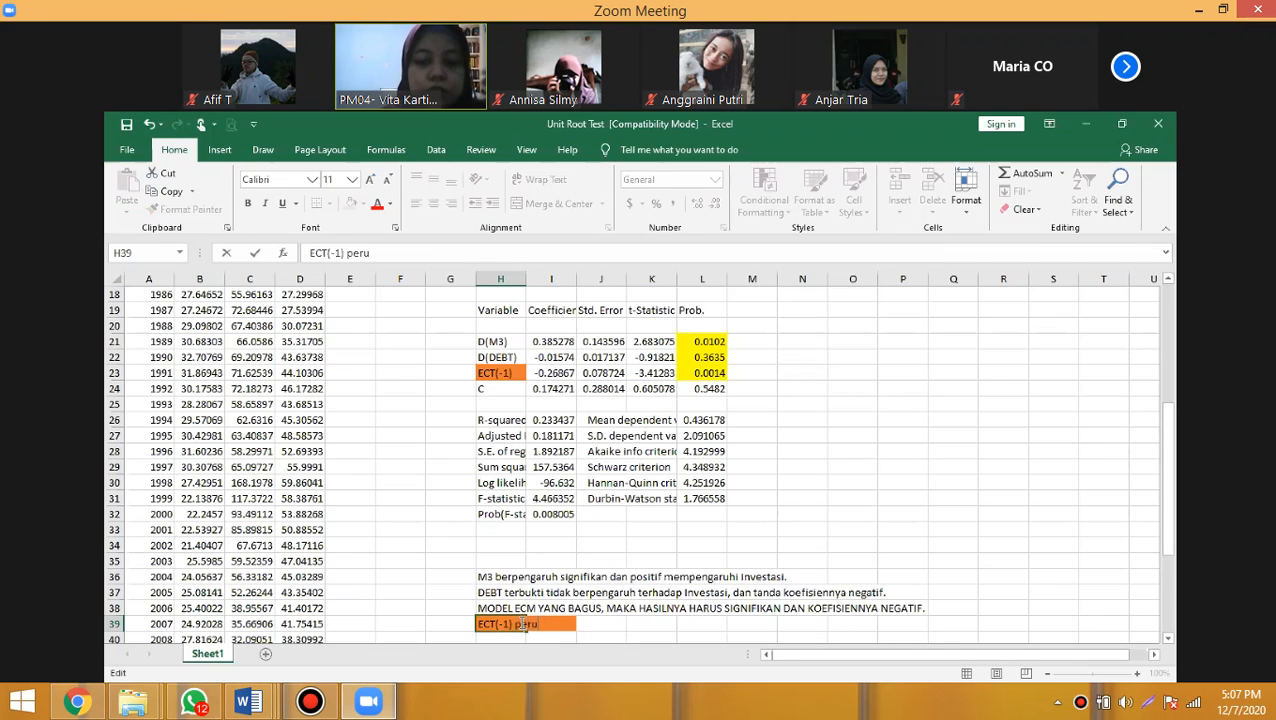
type("bahan")
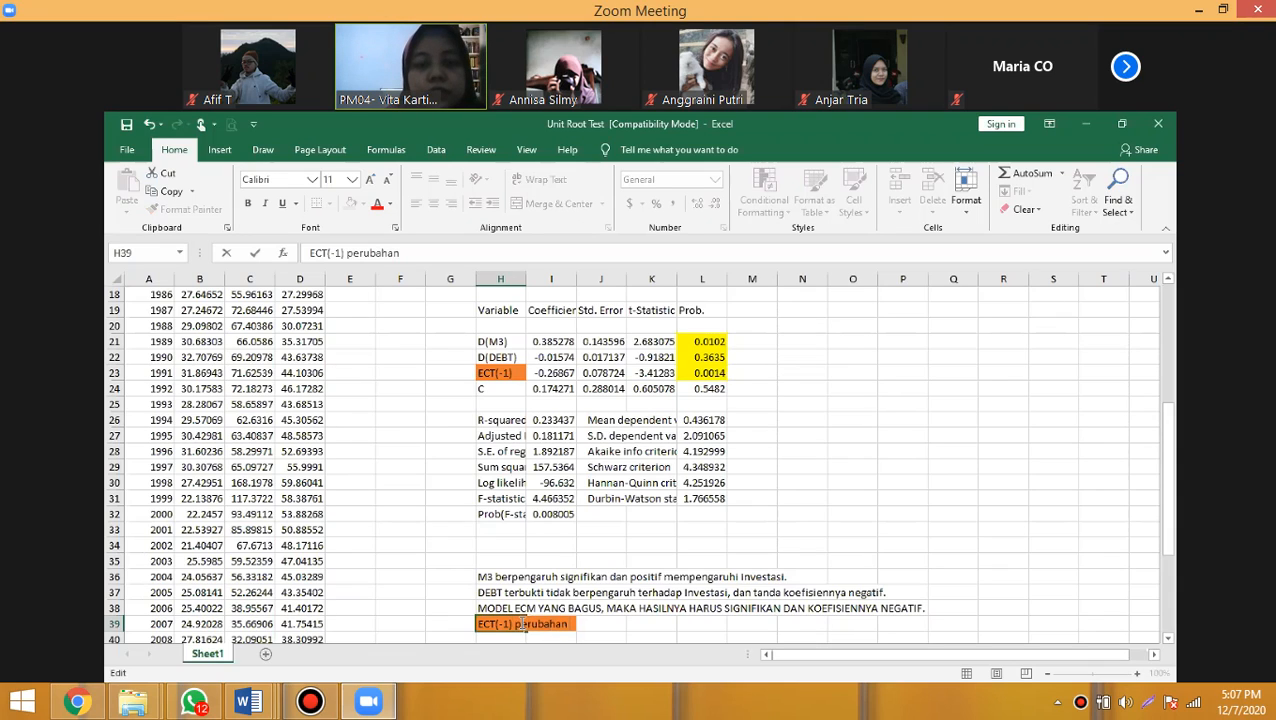
type("Inv")
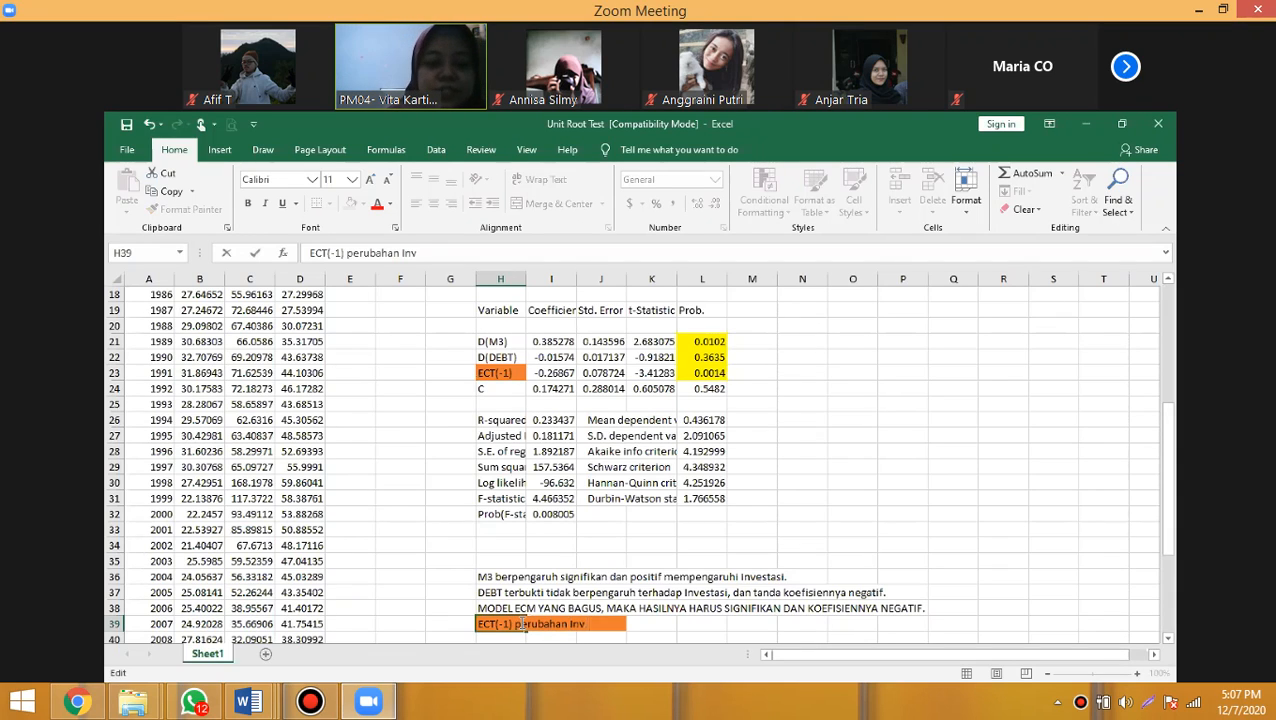
type("estas")
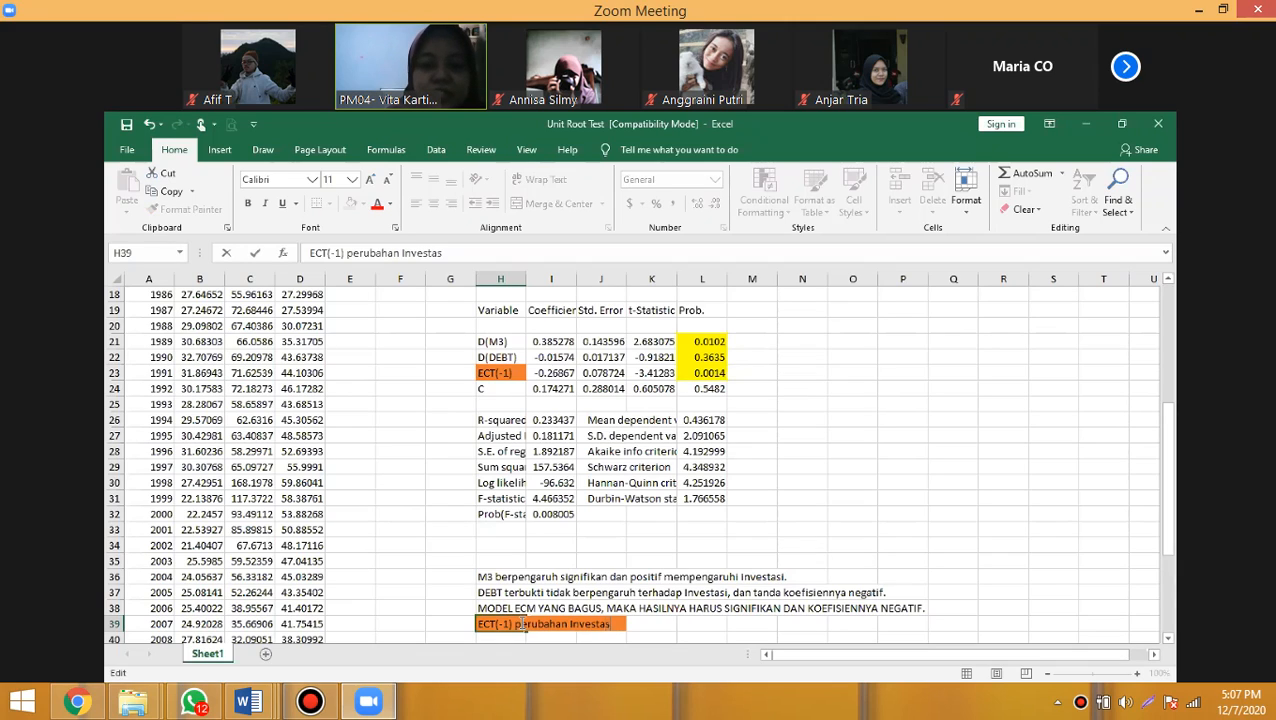
type("i akan")
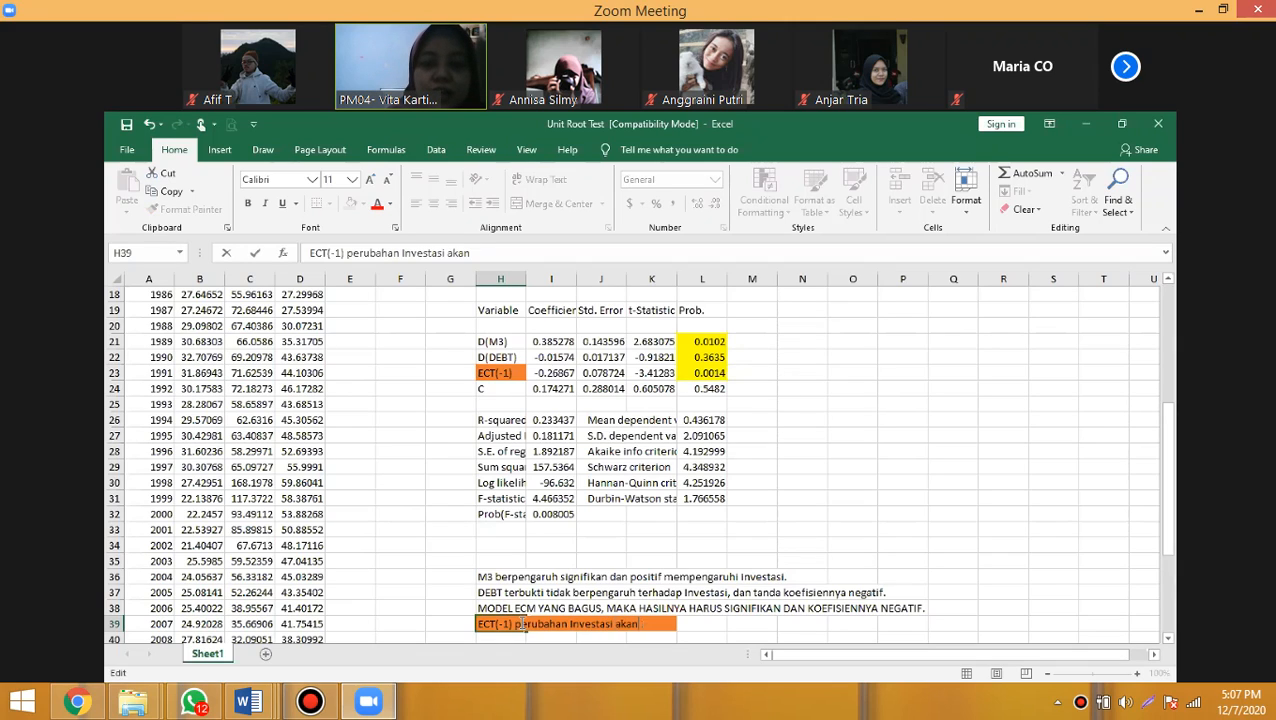
type(" disesuaikan")
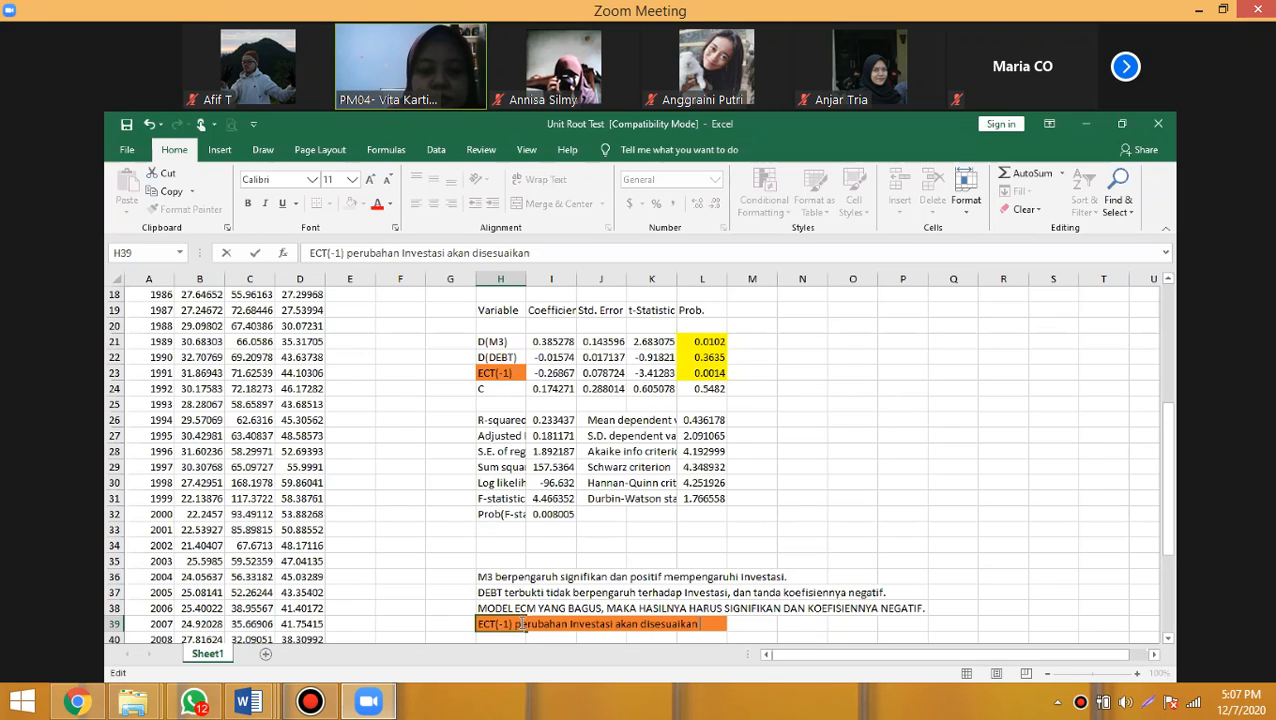
type(" dalam")
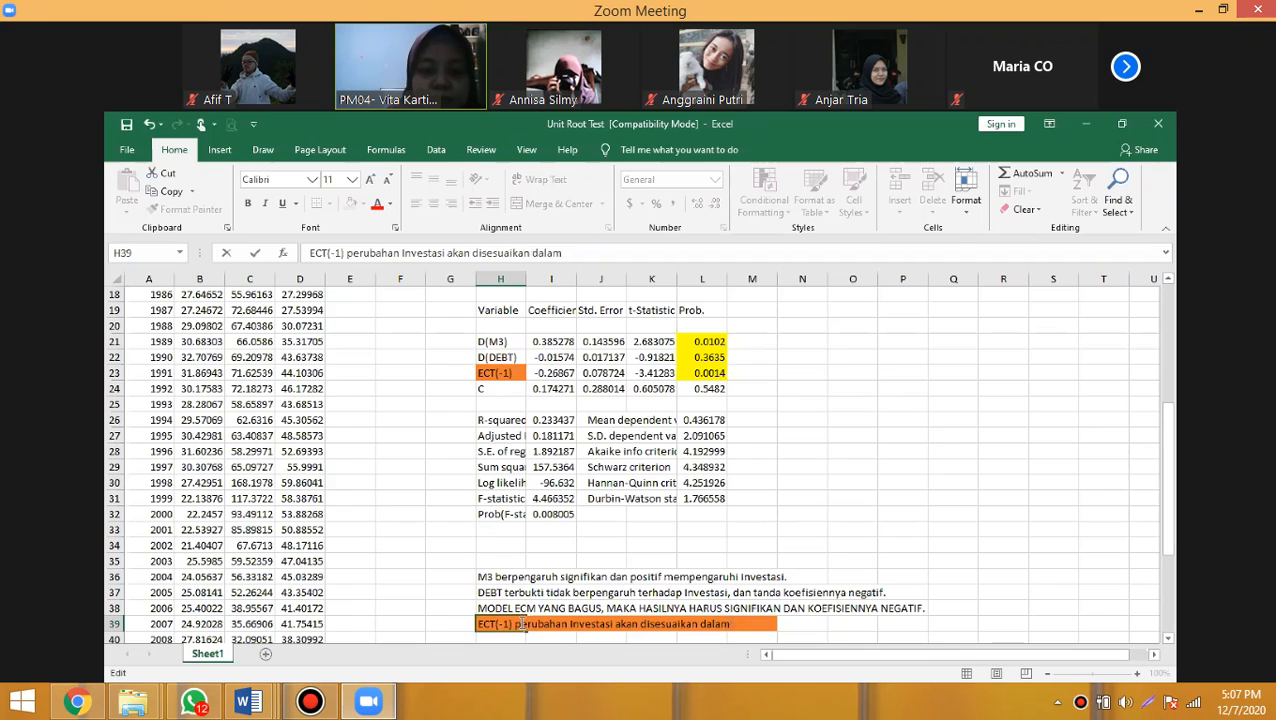
type(" setahu")
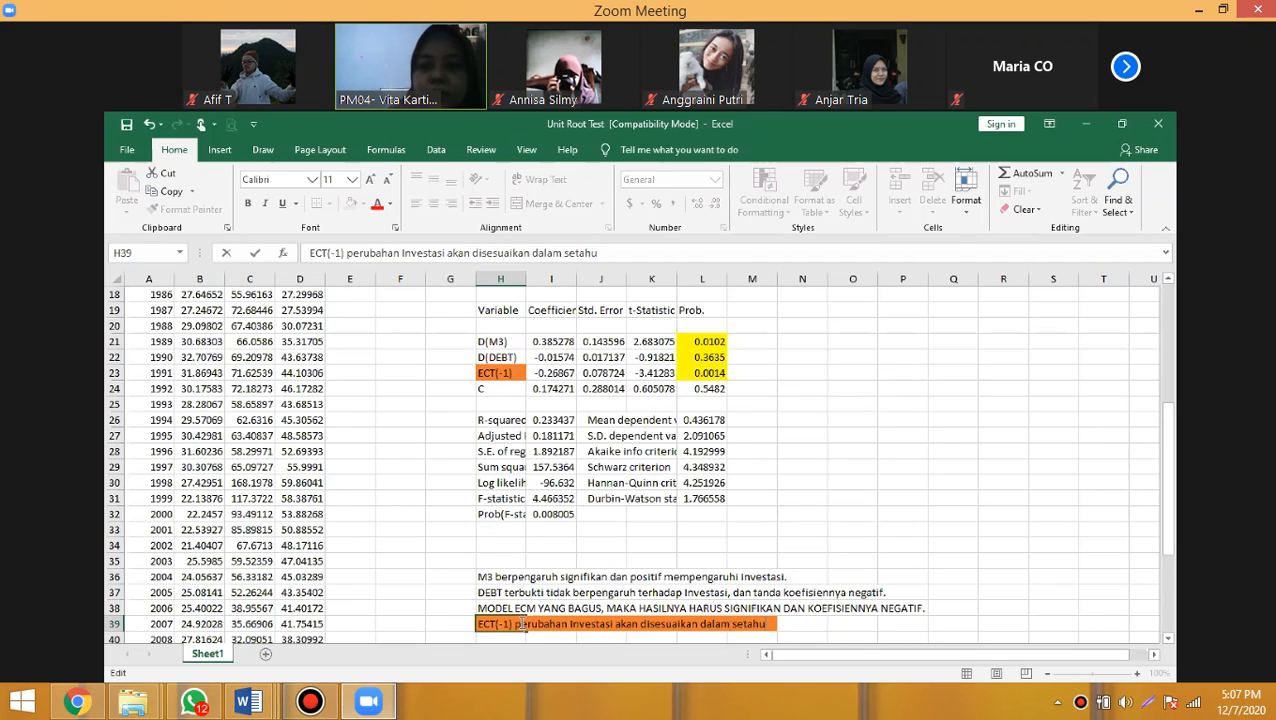
type("n")
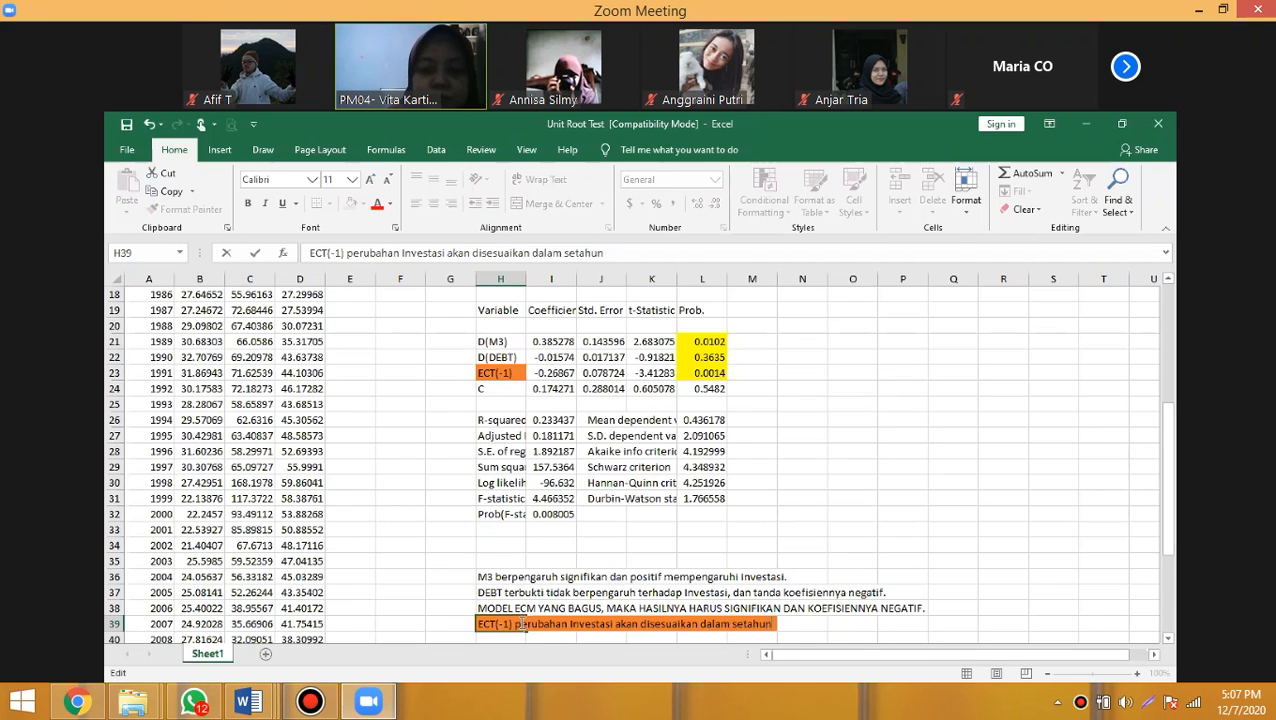
type(" sebesar")
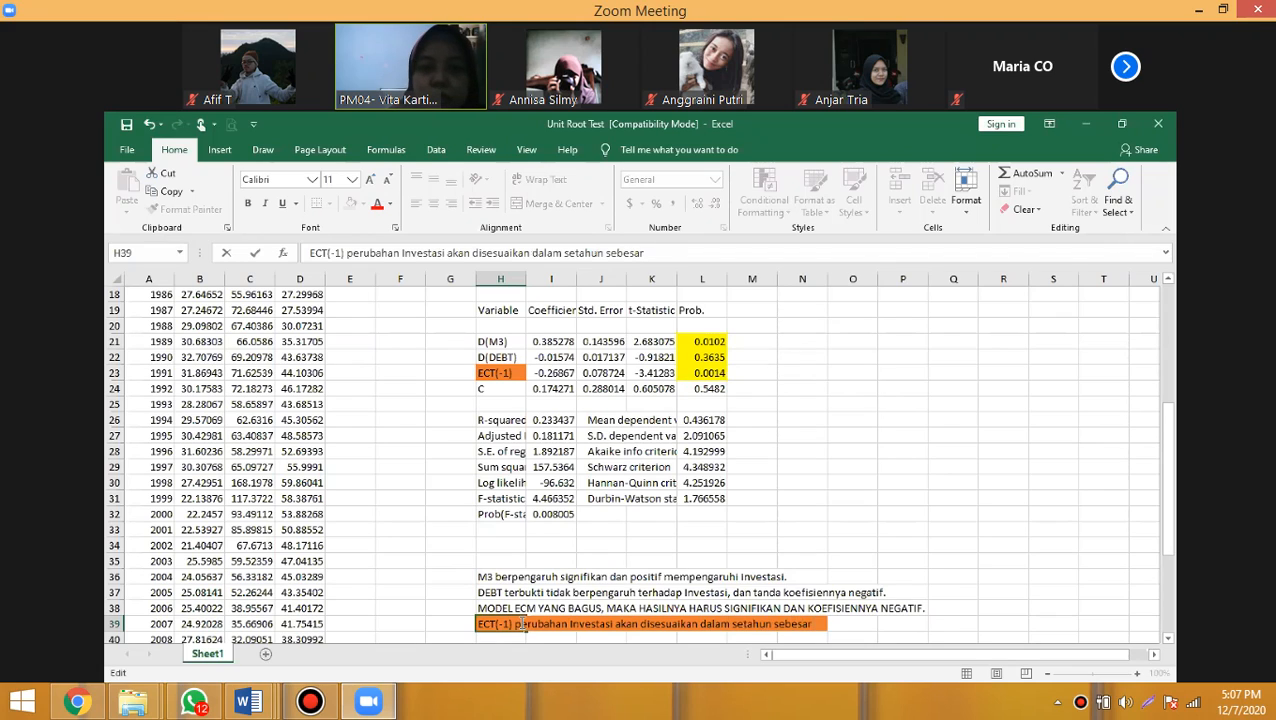
type(" 0.26")
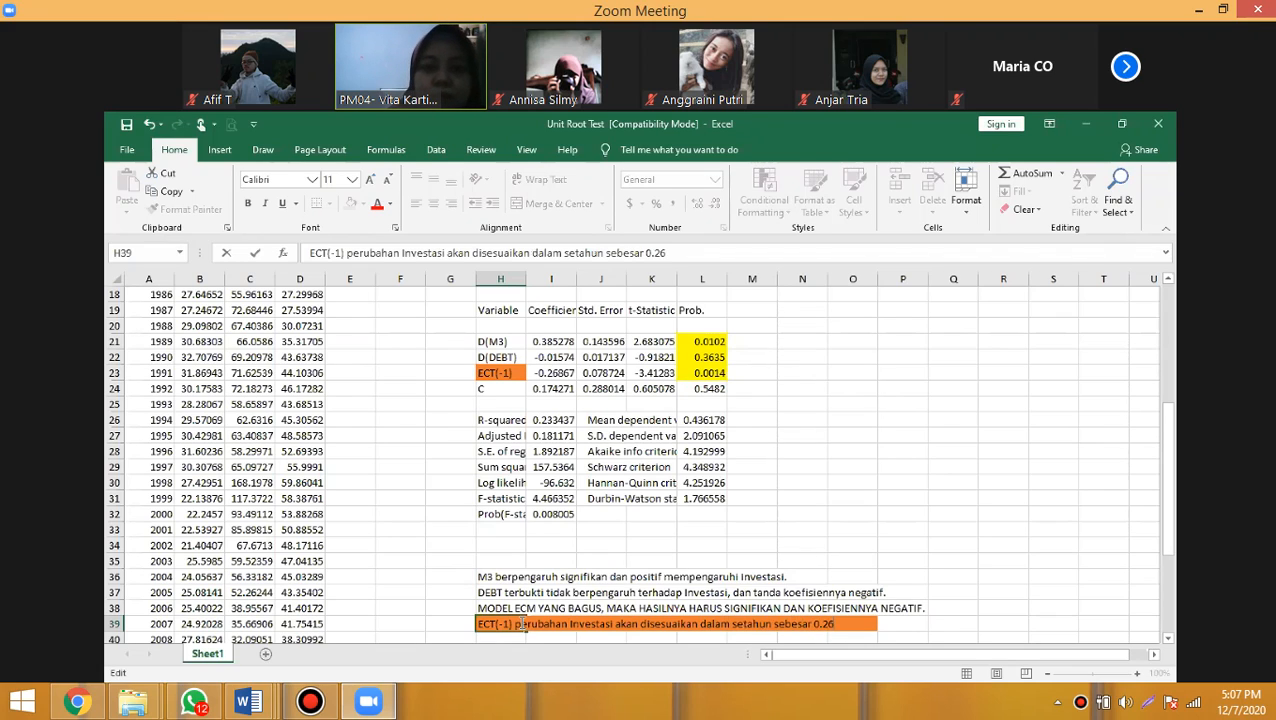
type("867")
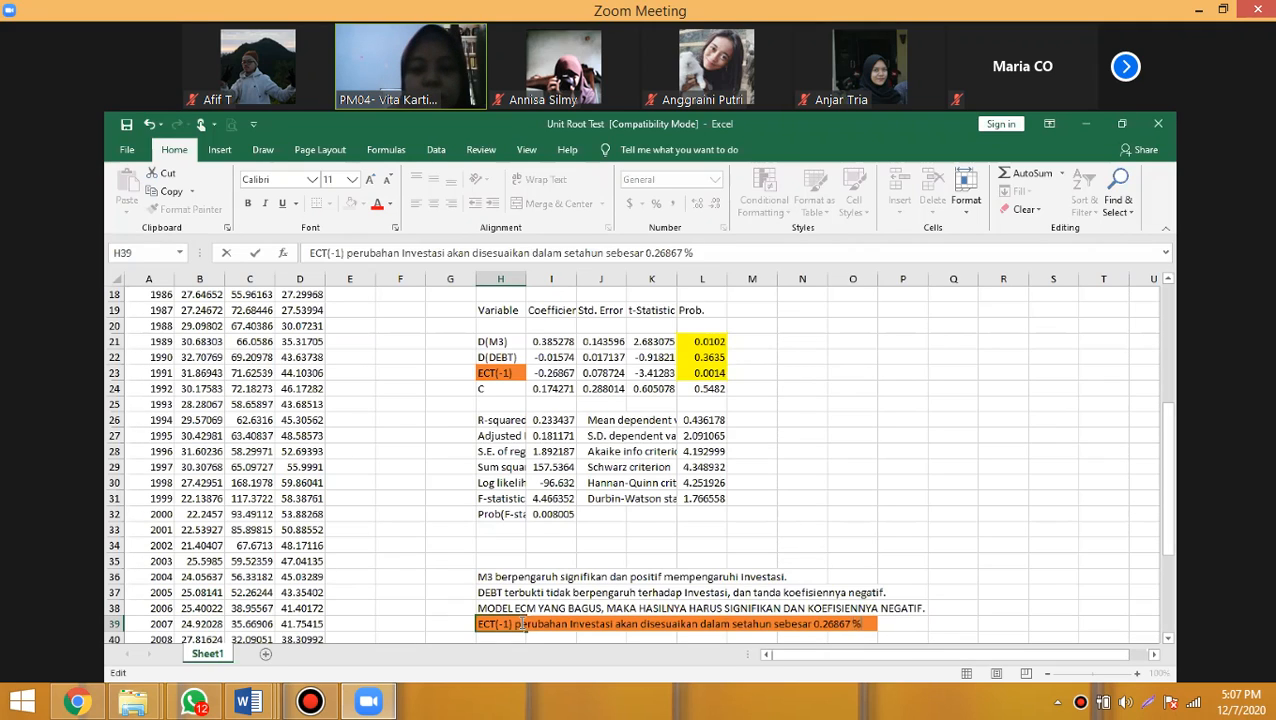
type(" %.")
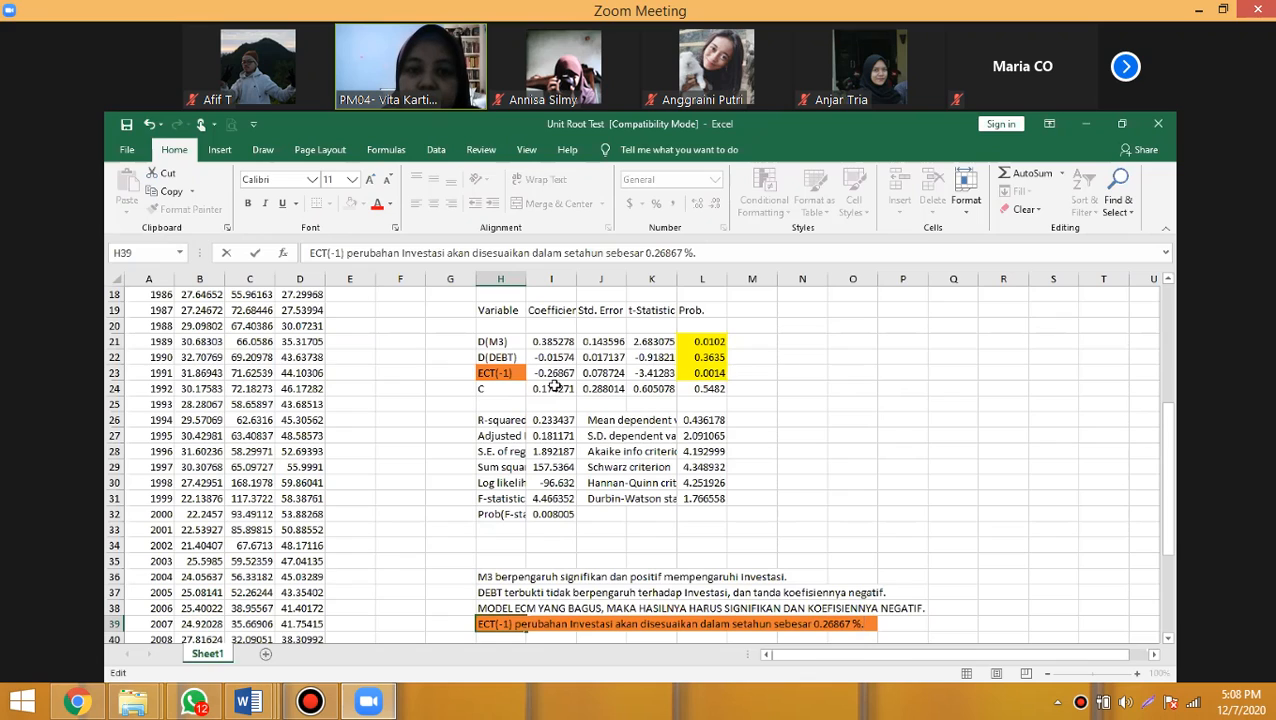
left_click(607, 297)
left_click_drag(576, 279, 594, 279)
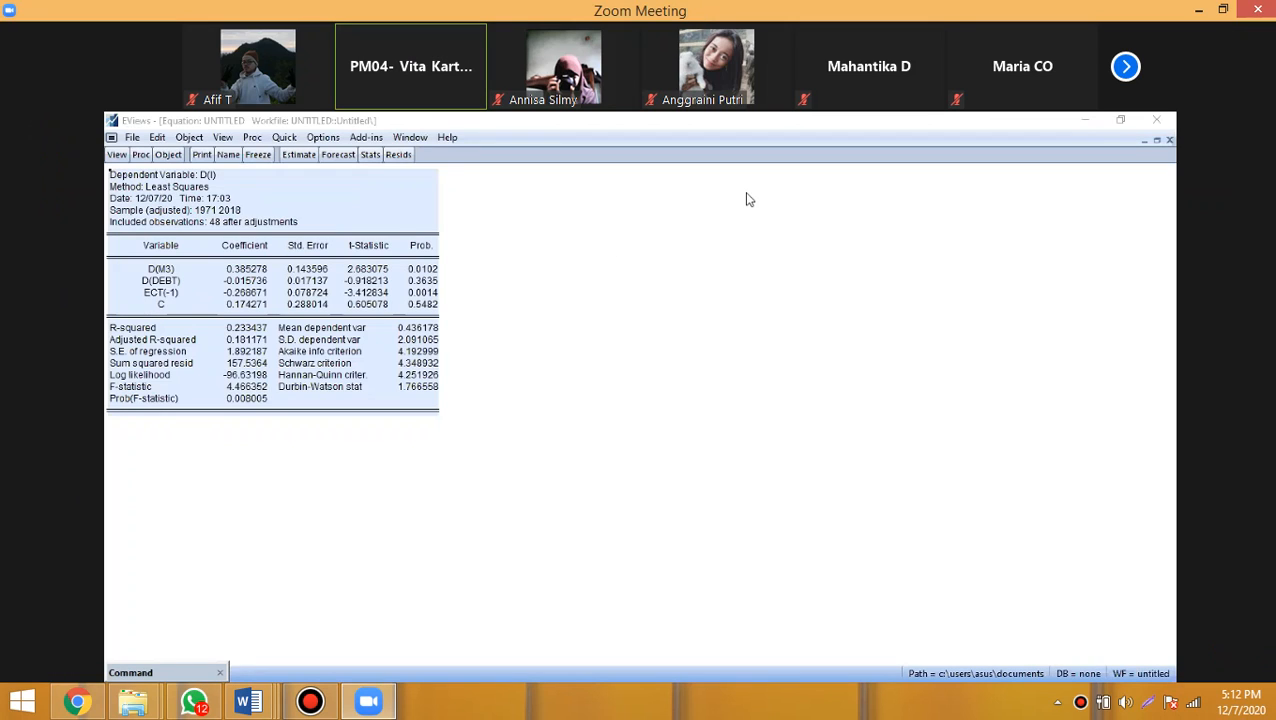
- Minimize the ECM equation window and open the series I, M3 and DEBT, in that order, as one group
left_click(1145, 141)
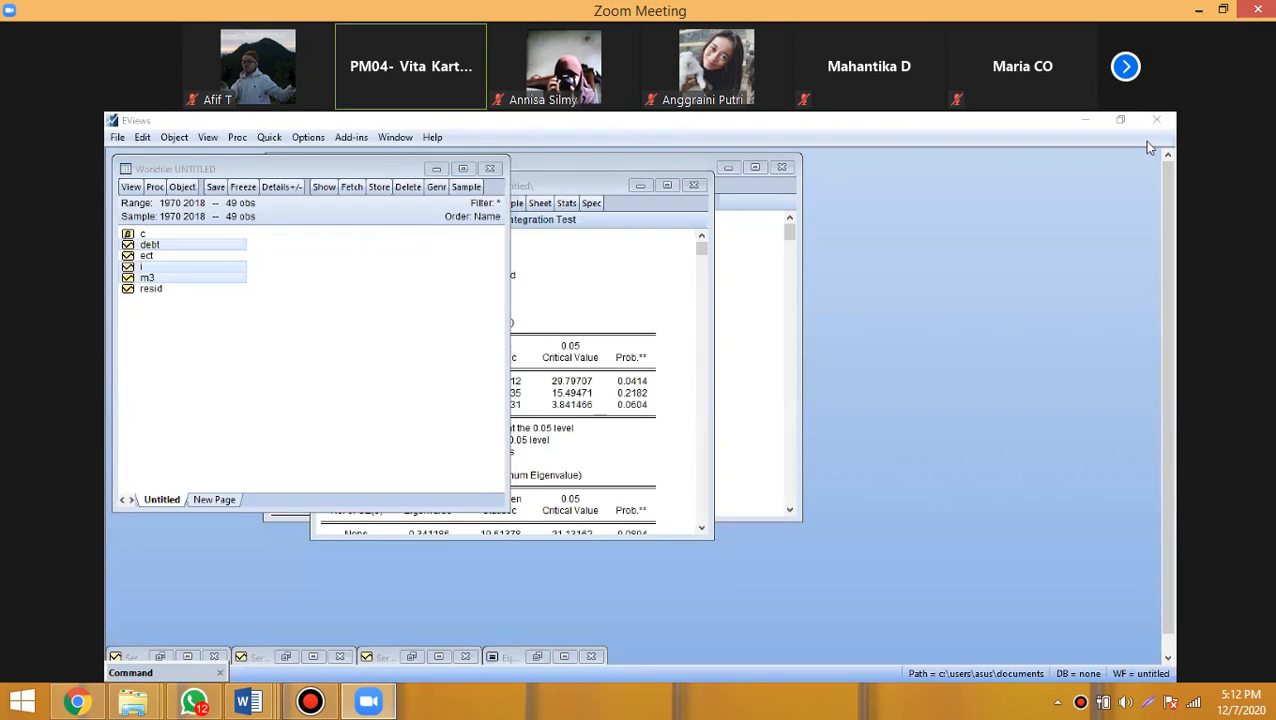
left_click(157, 270)
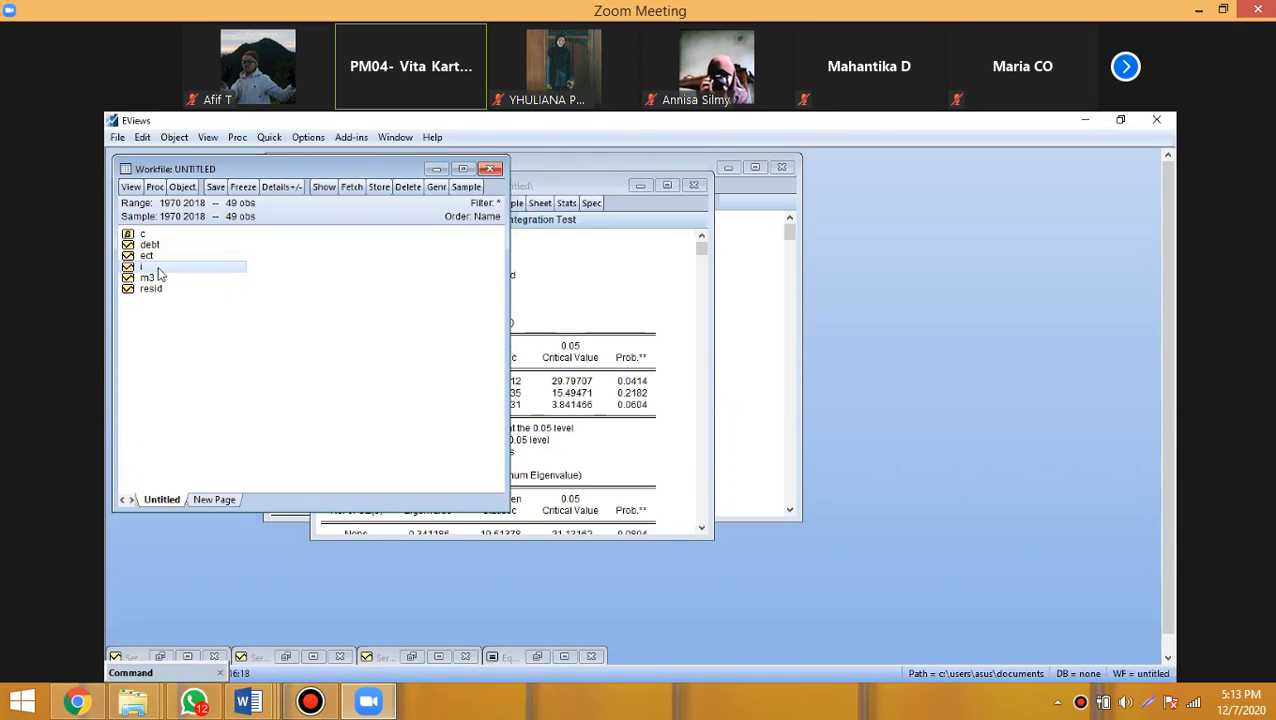
left_click(150, 278, "ctrl")
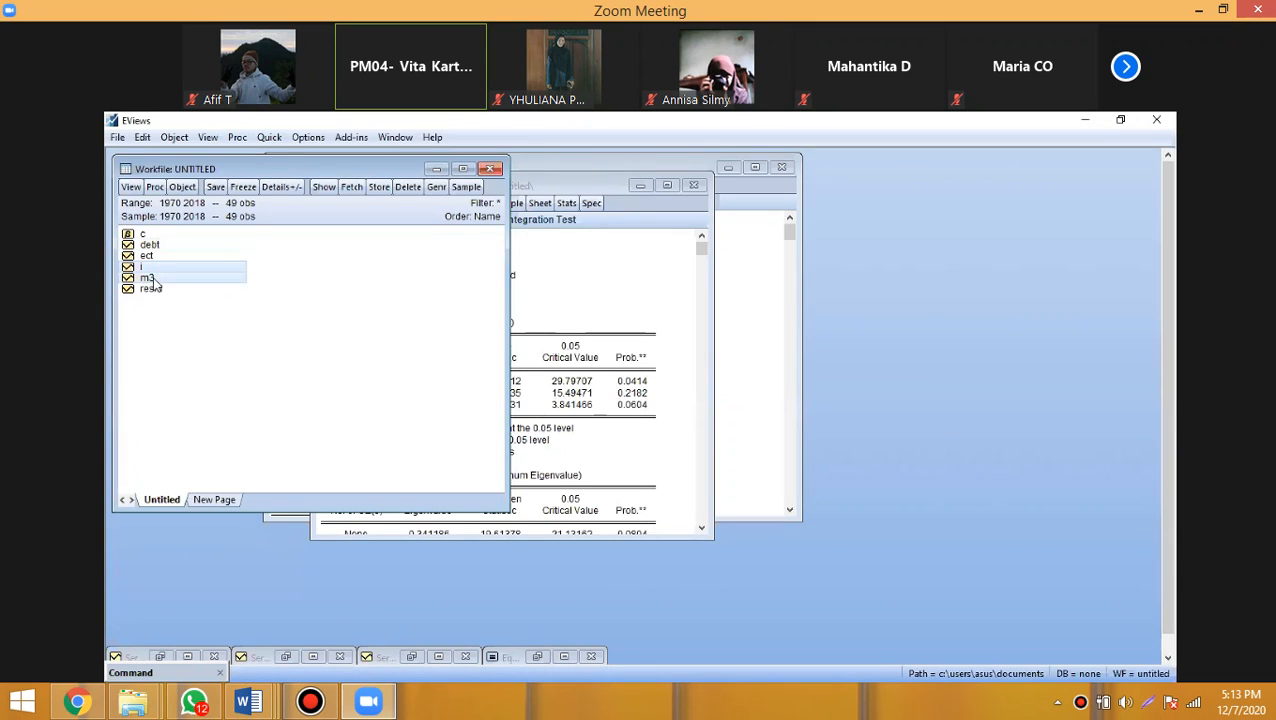
left_click(164, 246, "ctrl")
right_click(165, 246)
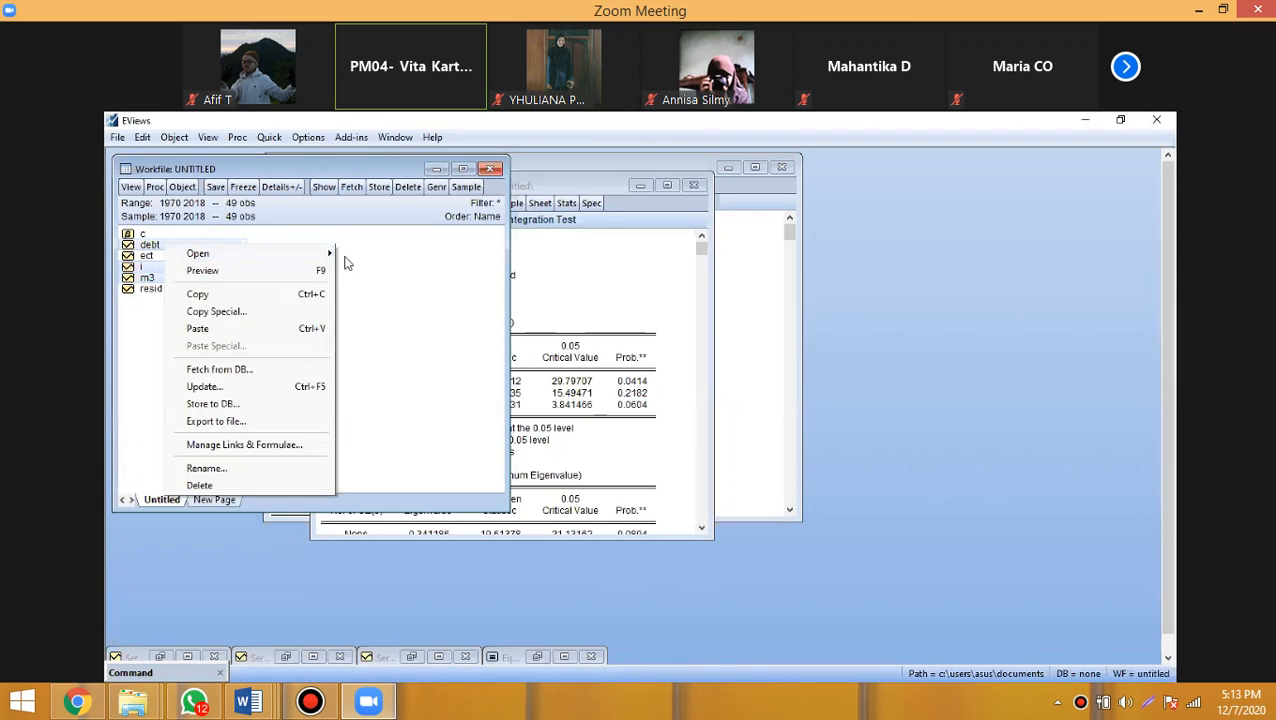
mouse_move(330, 254)
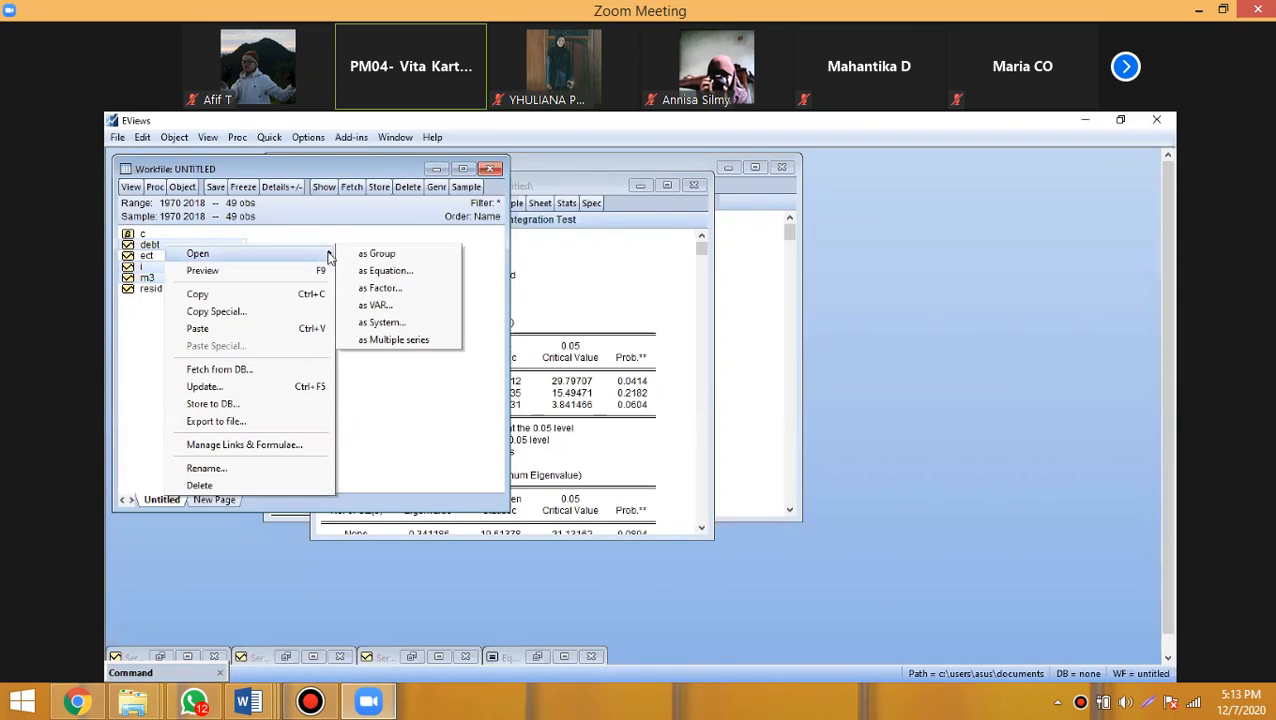
left_click(394, 257)
- Delete the older untitled group holding the earlier Johansen results and reposition the new group's window
left_click(694, 186)
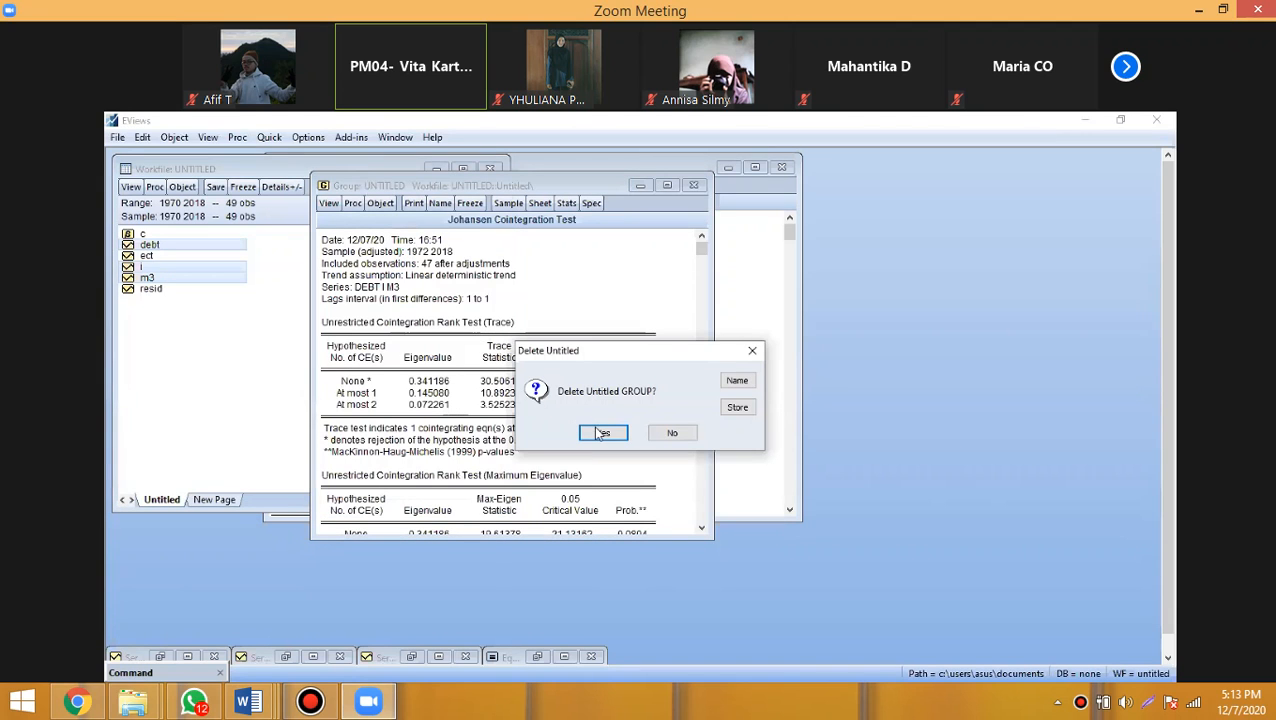
left_click(598, 430)
left_click_drag(677, 271, 601, 155)
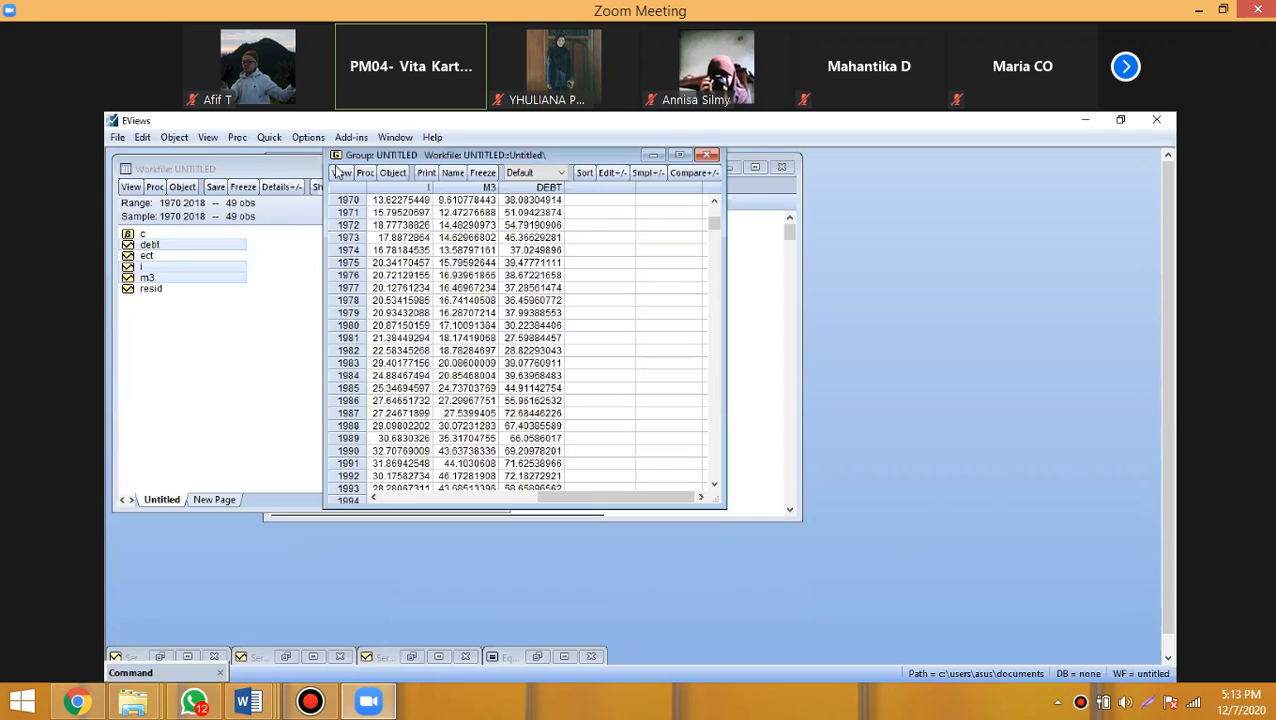
- Run a Johansen system cointegration test with intercept (no trend) in CE and test VAR, lags 1 1, MHM size 0.05, and maximize the results
left_click(341, 172)
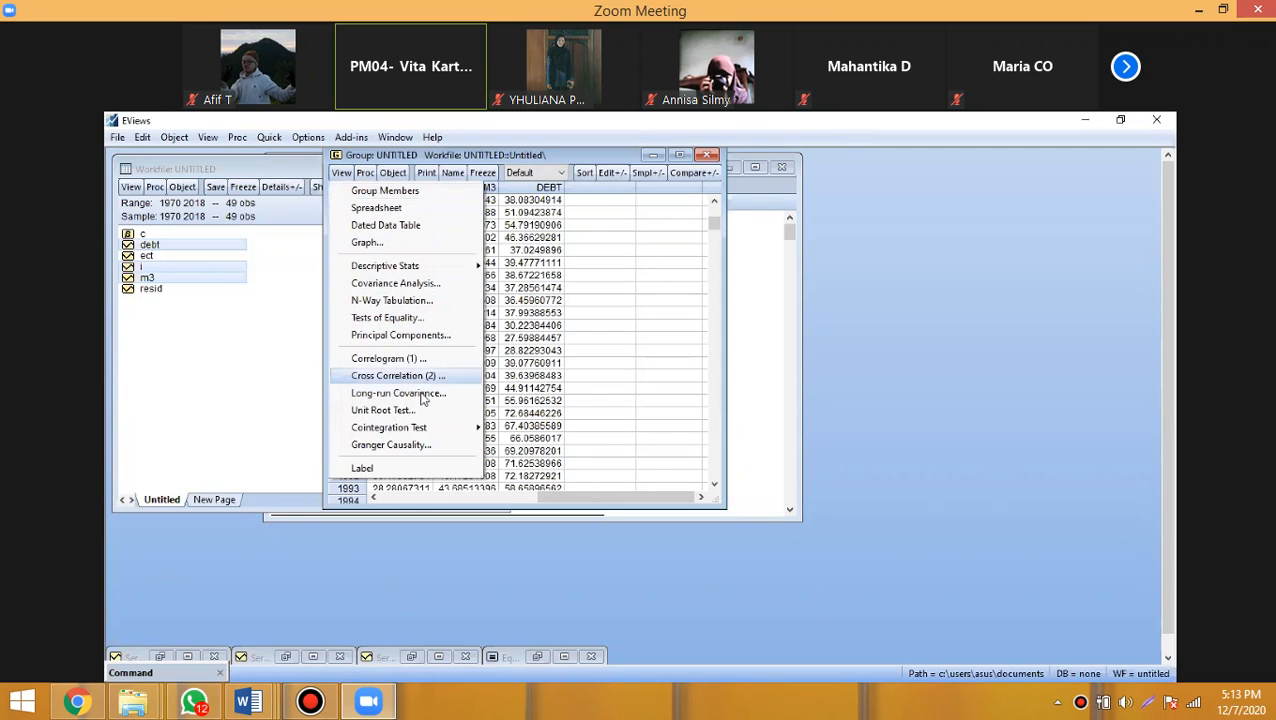
mouse_move(440, 429)
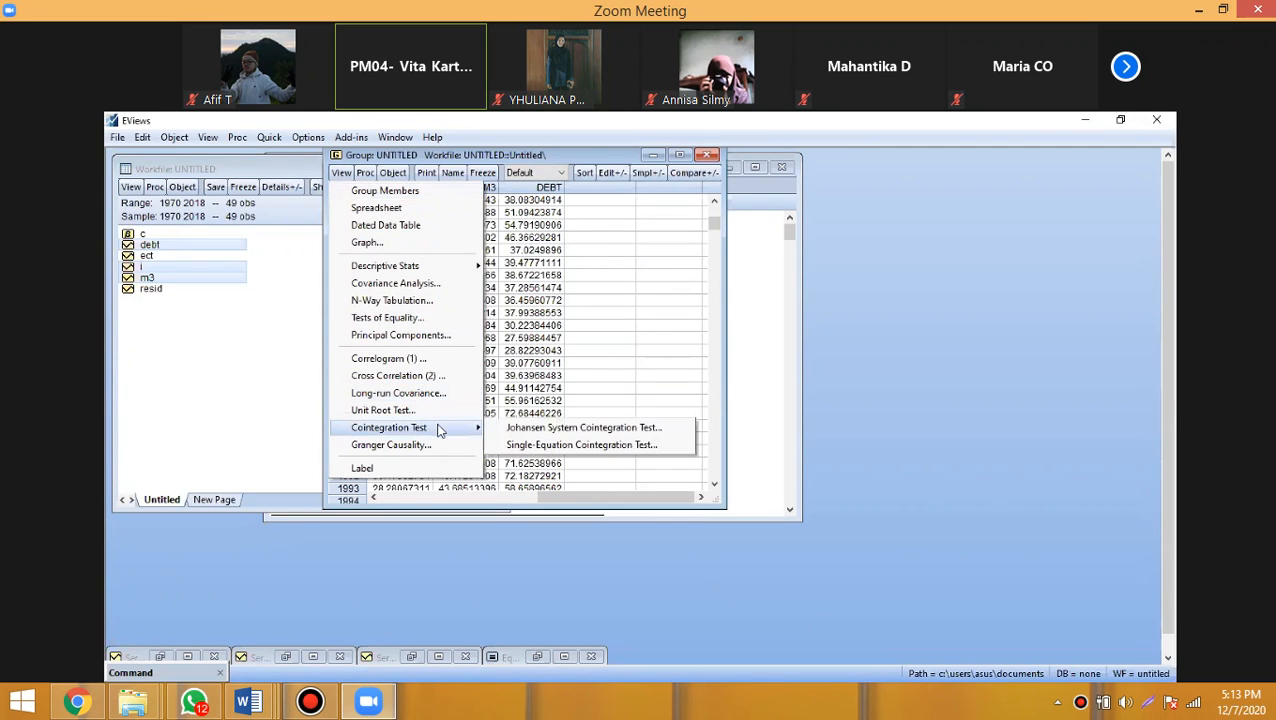
left_click(628, 429)
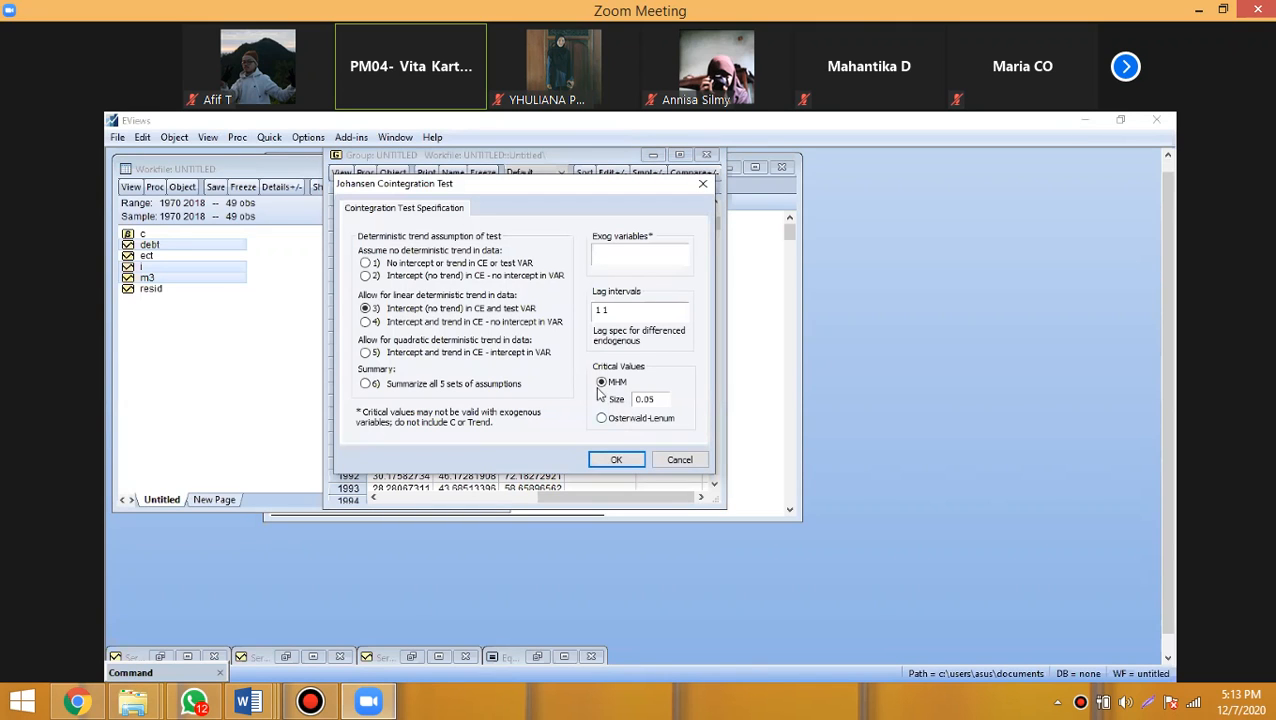
left_click(617, 461)
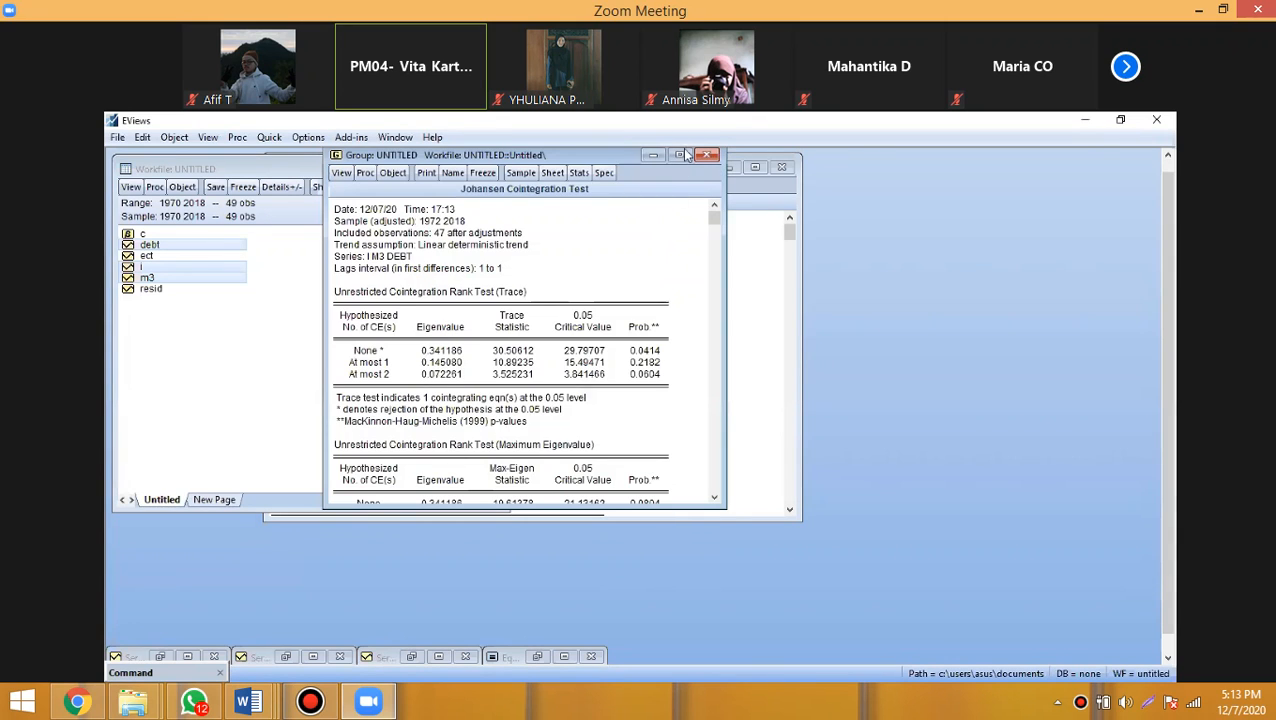
left_click(680, 155)
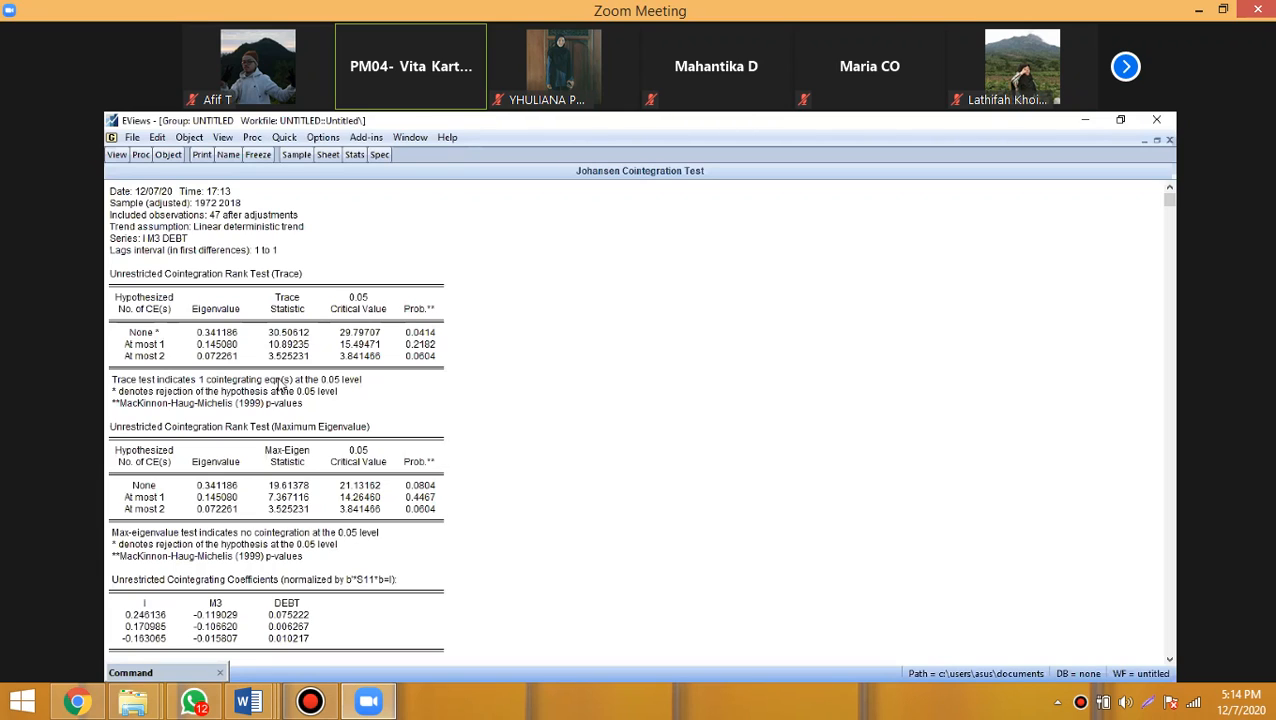
- Examine the probabilities of each hypothesized number of cointegrating equations in the trace and maximum eigenvalue tests
left_click_drag(325, 387, 264, 383)
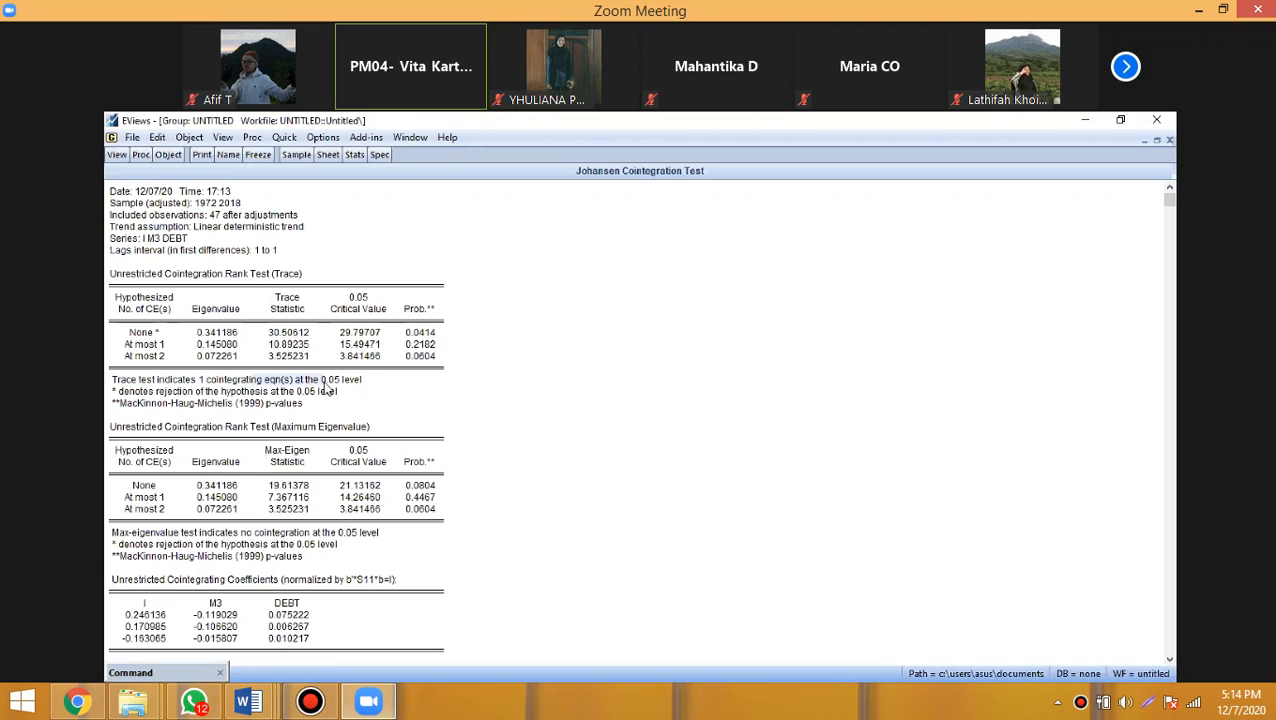
left_click(157, 360)
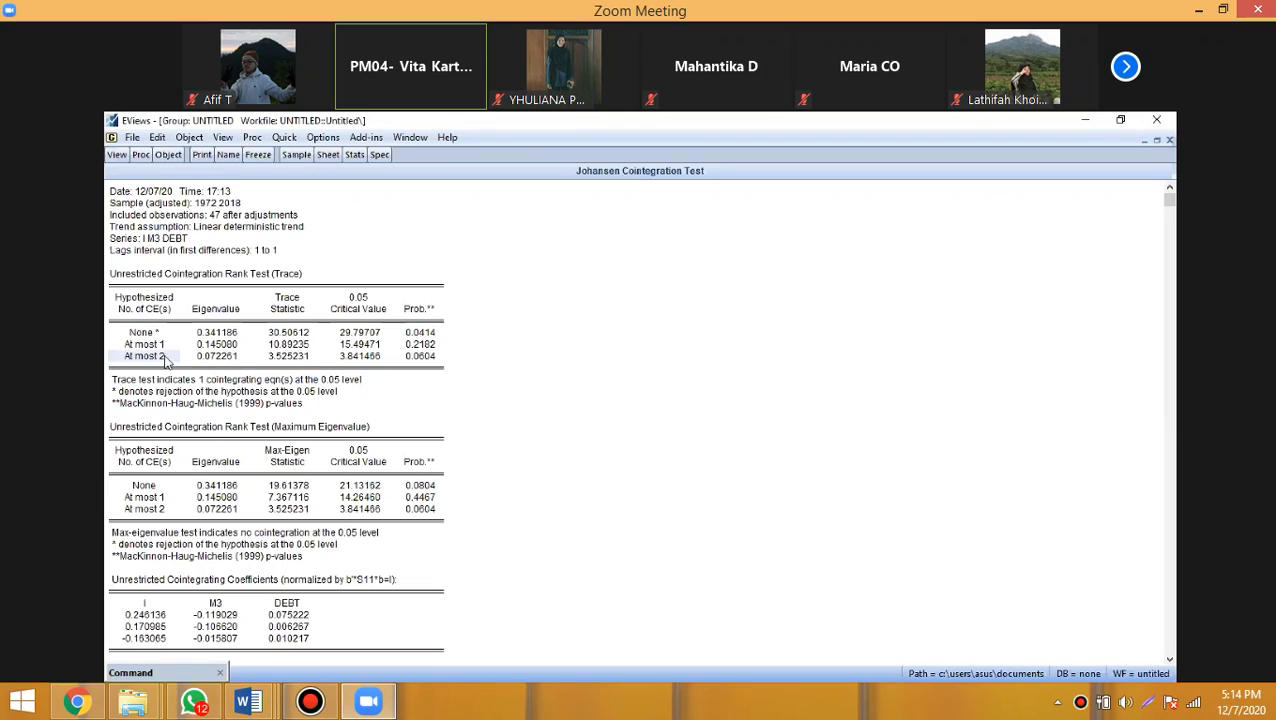
left_click(425, 362)
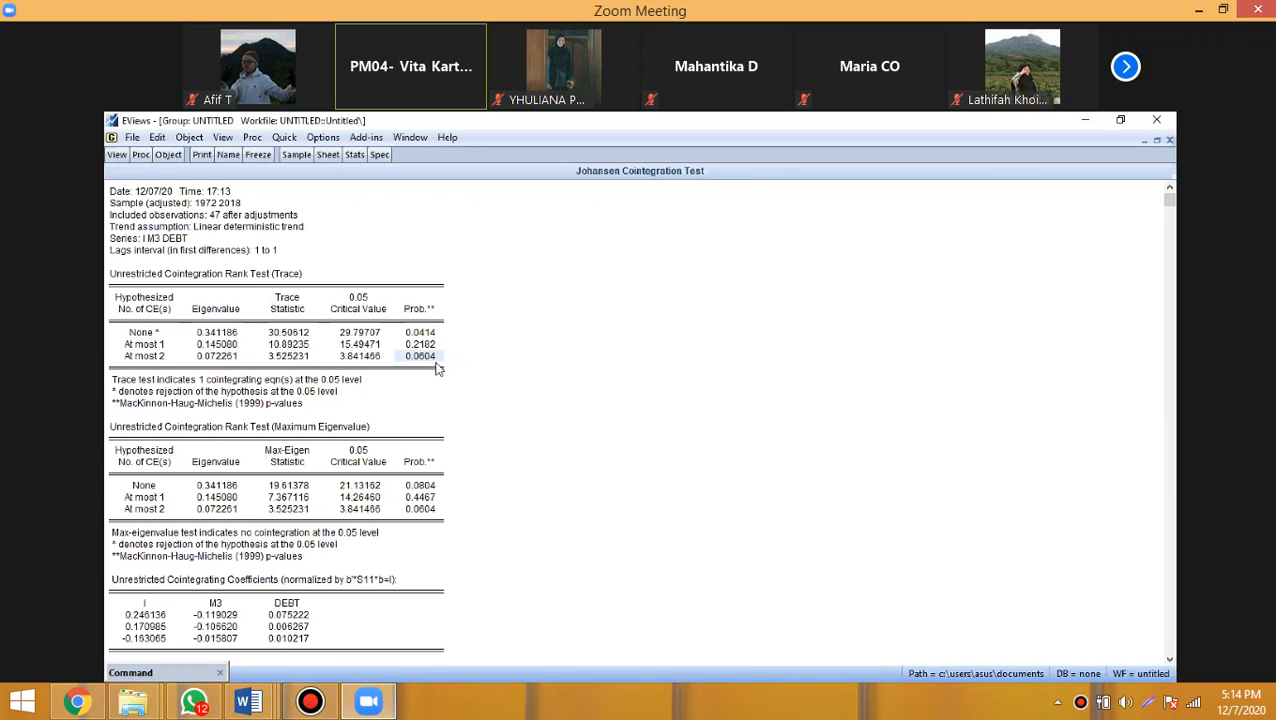
left_click(422, 335)
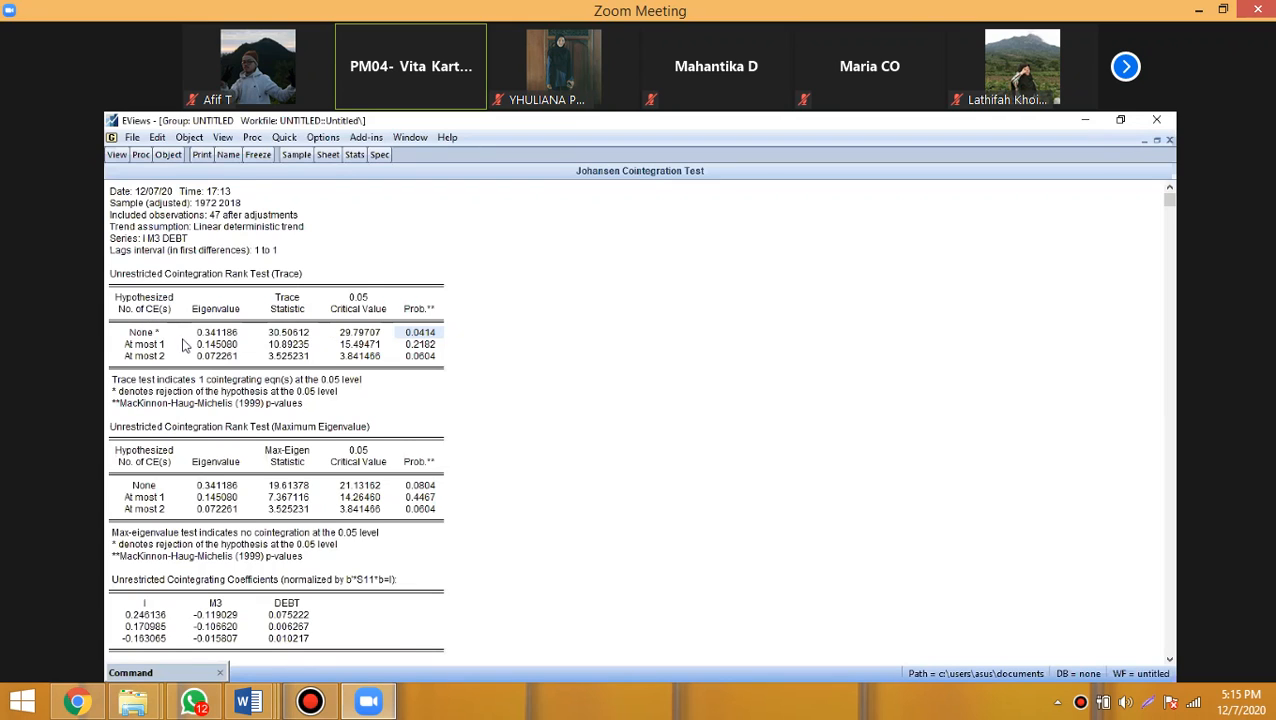
scroll(183, 345, "down", 1)
left_click(272, 456)
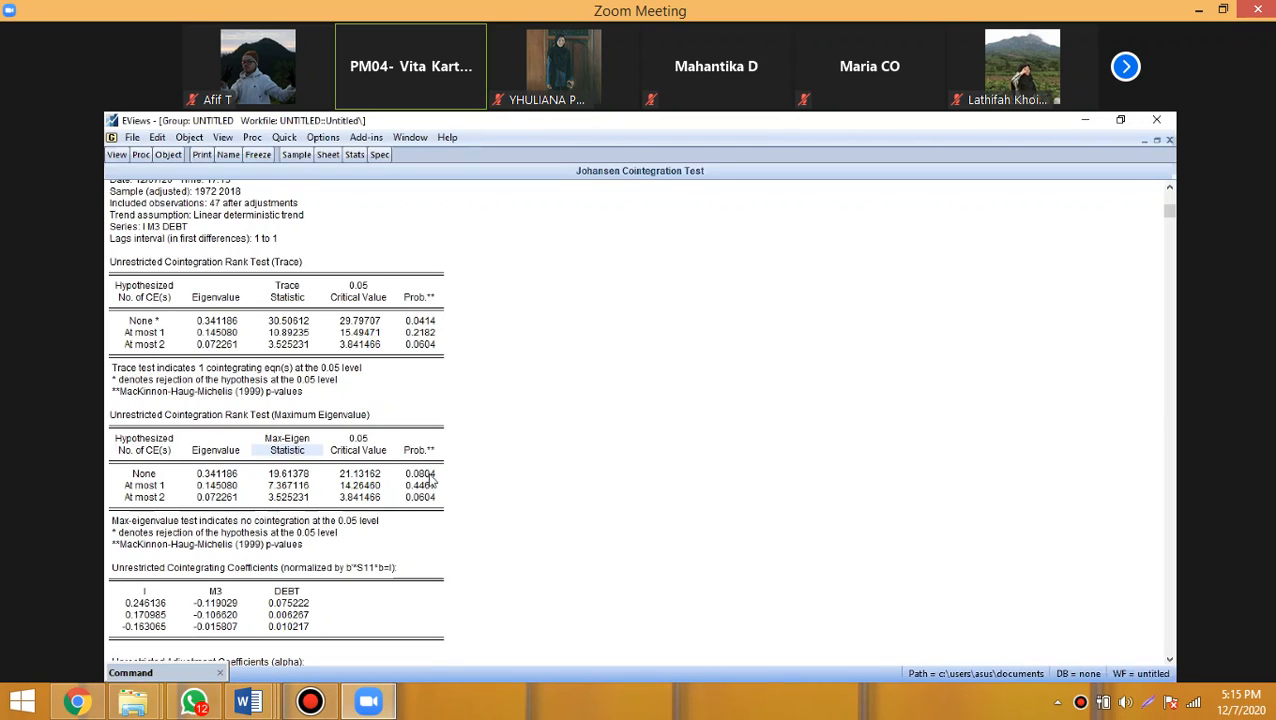
left_click(426, 474)
left_click(423, 486)
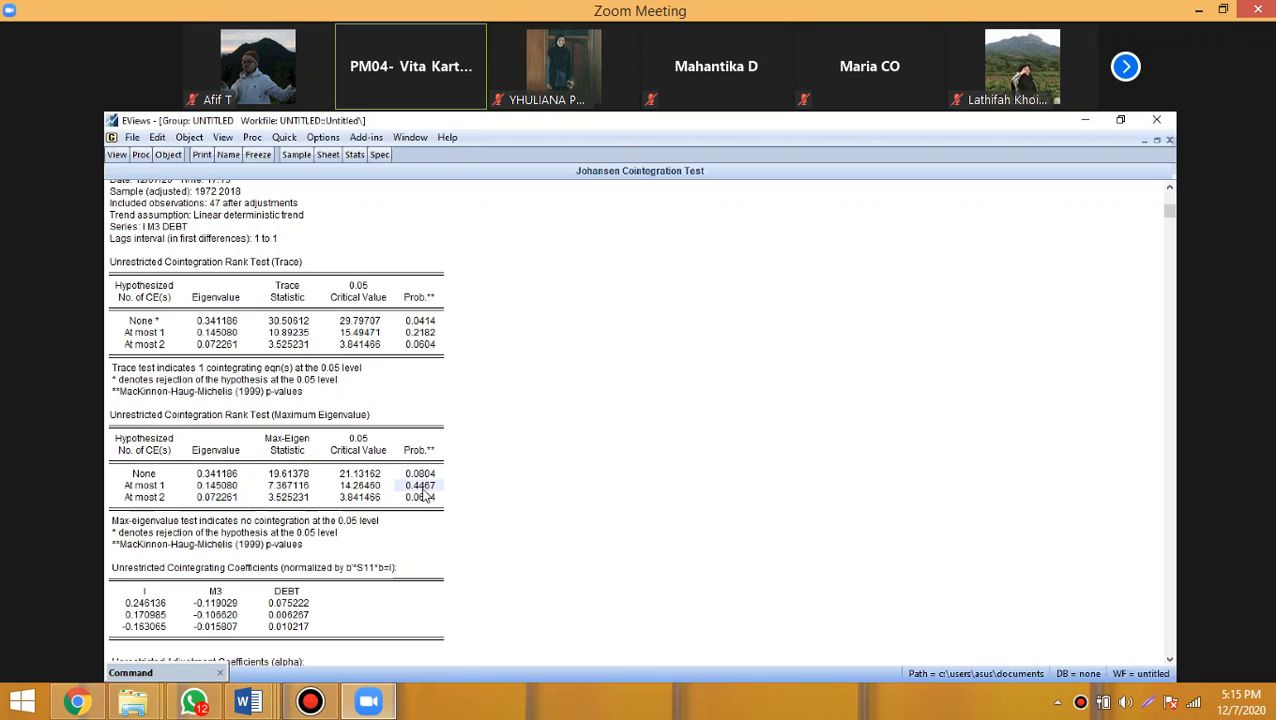
left_click(423, 498)
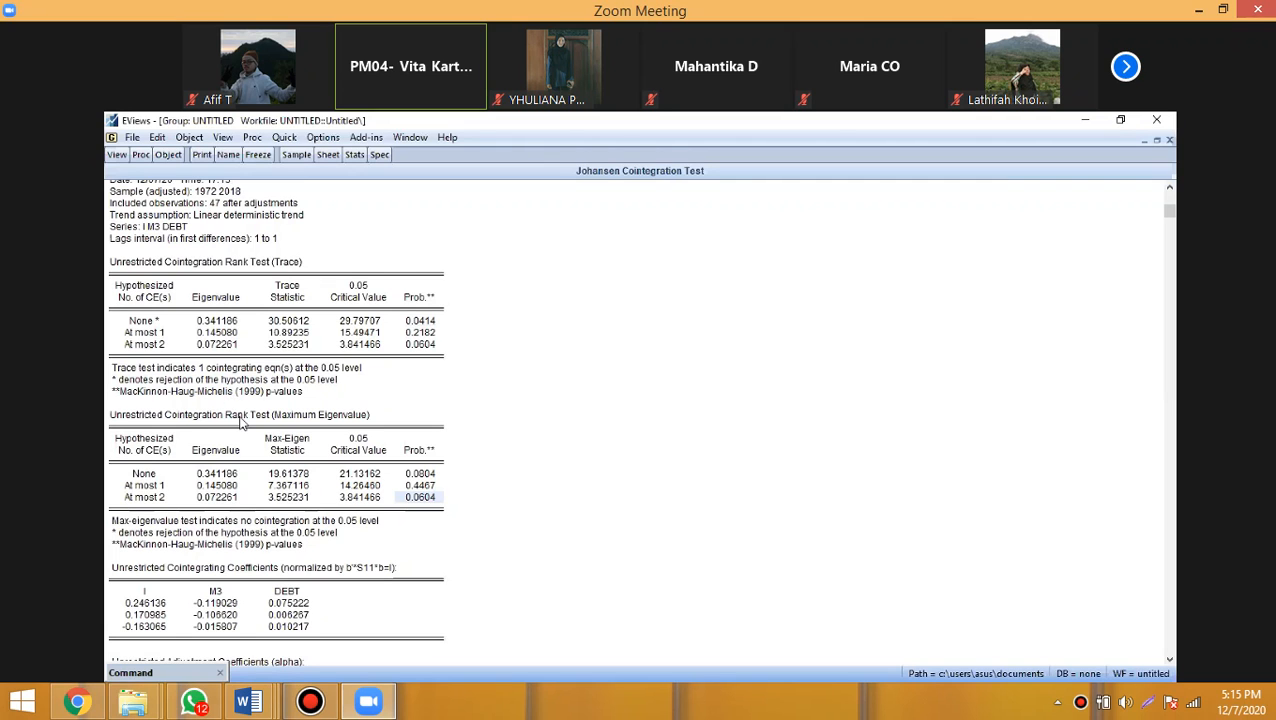
- Review the cointegrating, adjustment and normalized coefficients in the rest of the Johansen output and return to its beginning
scroll(263, 441, "down", 1)
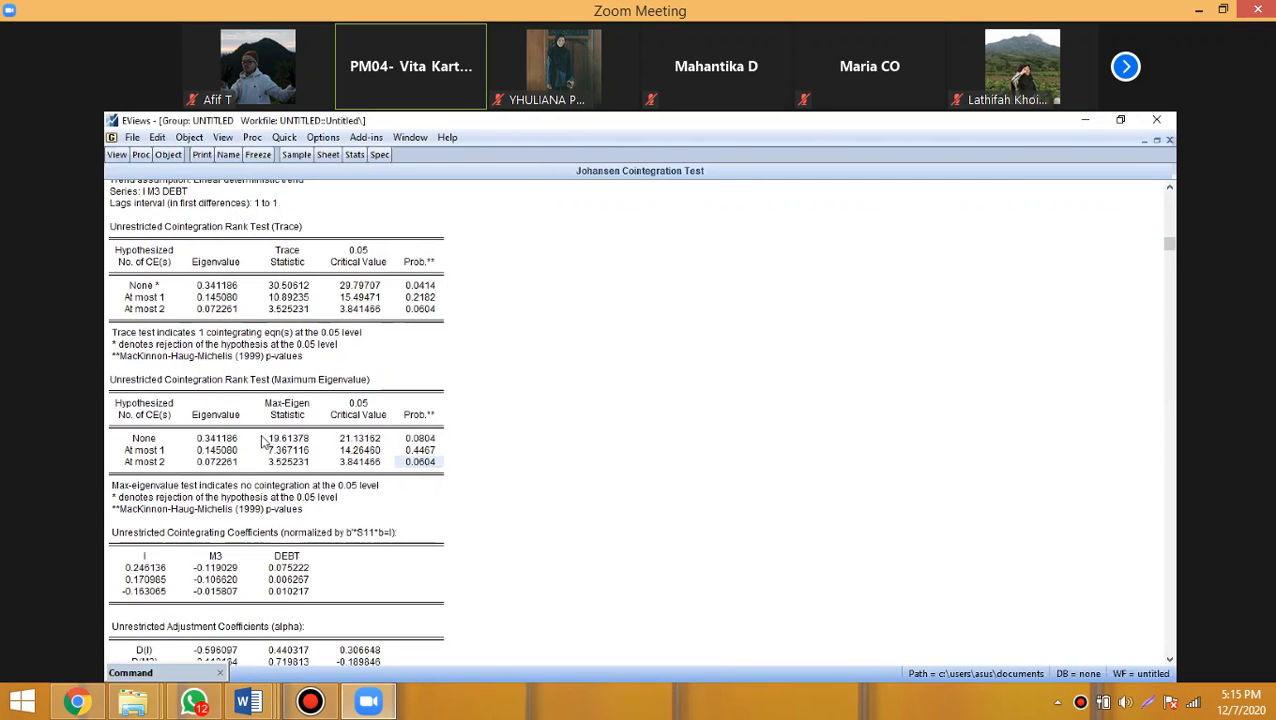
scroll(263, 441, "down", 2)
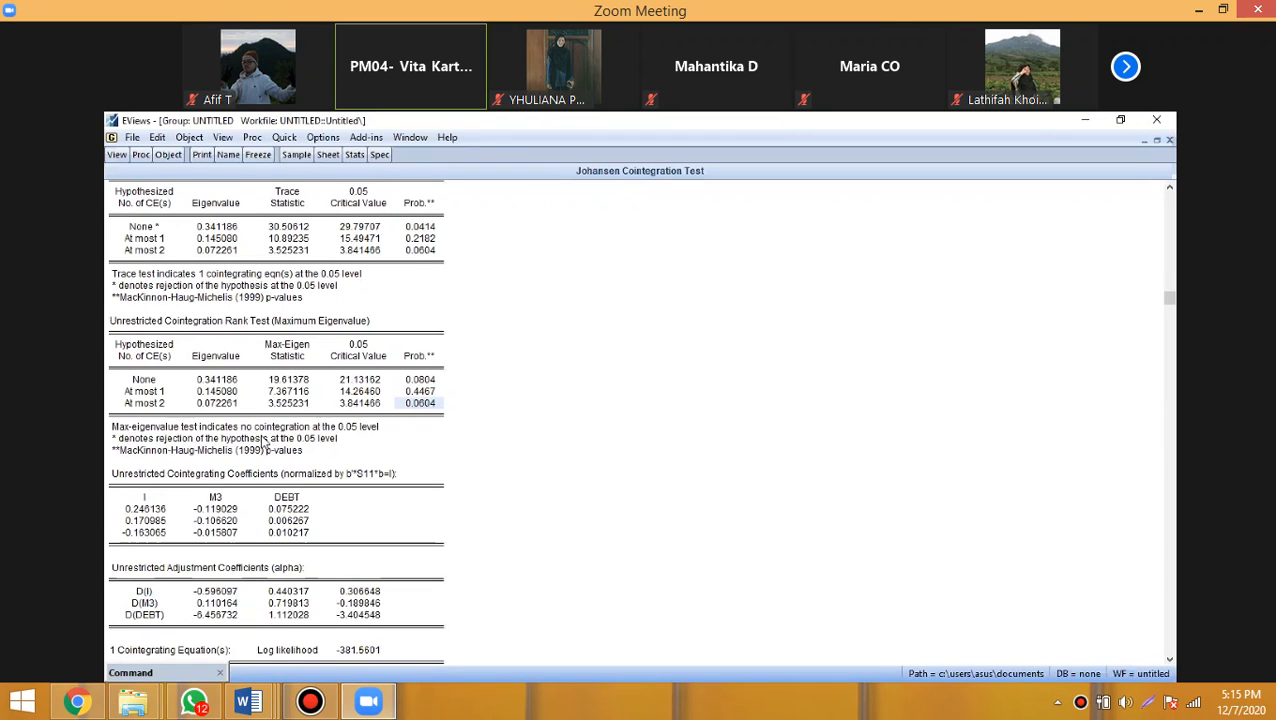
scroll(265, 446, "up", 3)
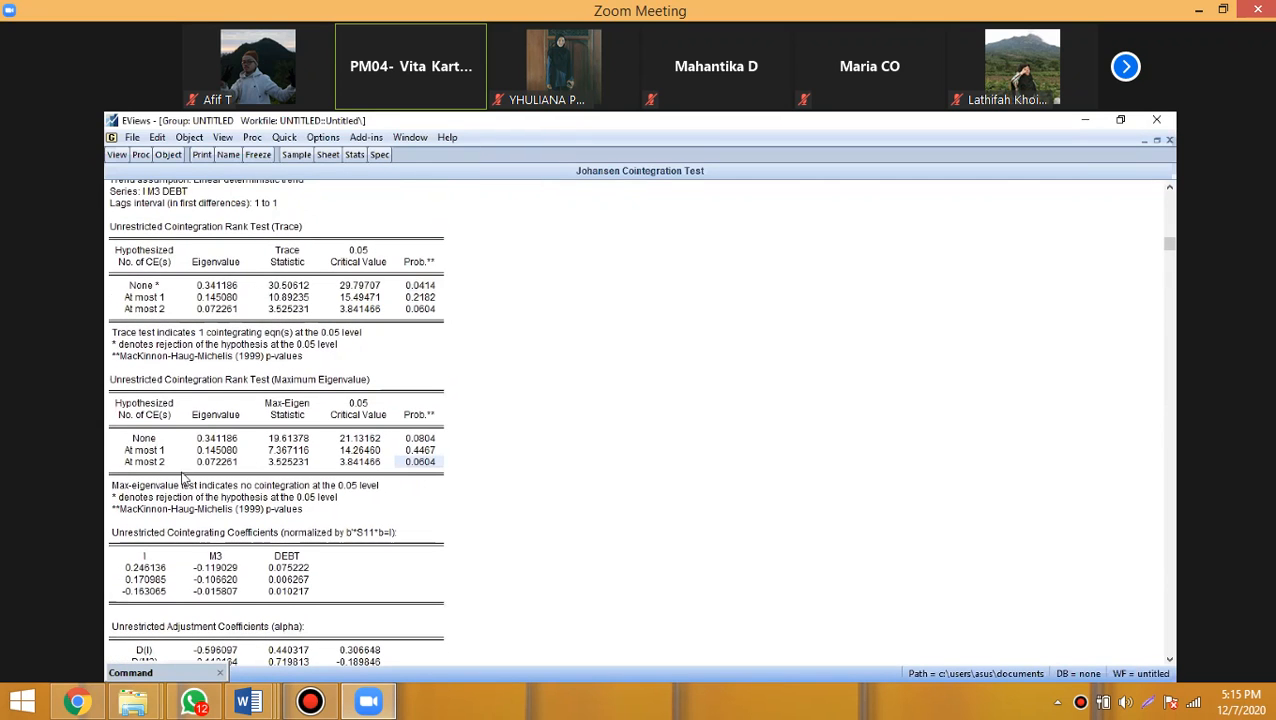
scroll(225, 452, "down", 5)
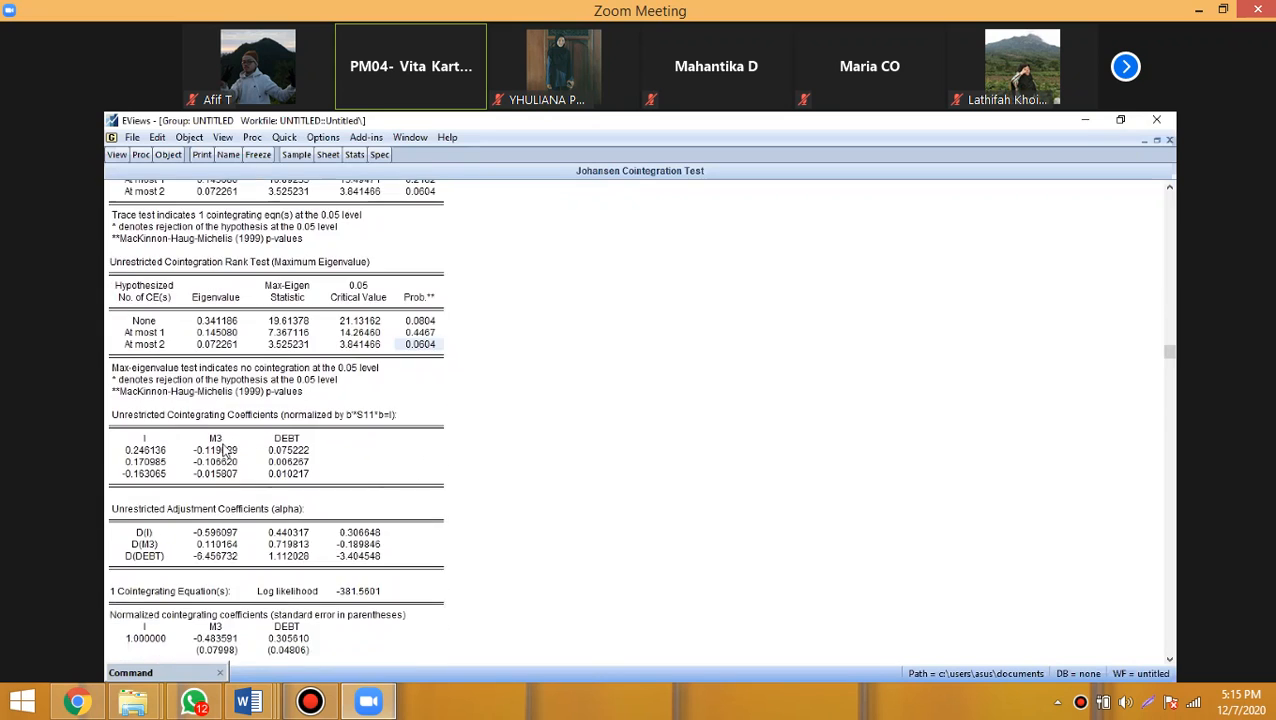
scroll(225, 452, "down", 8)
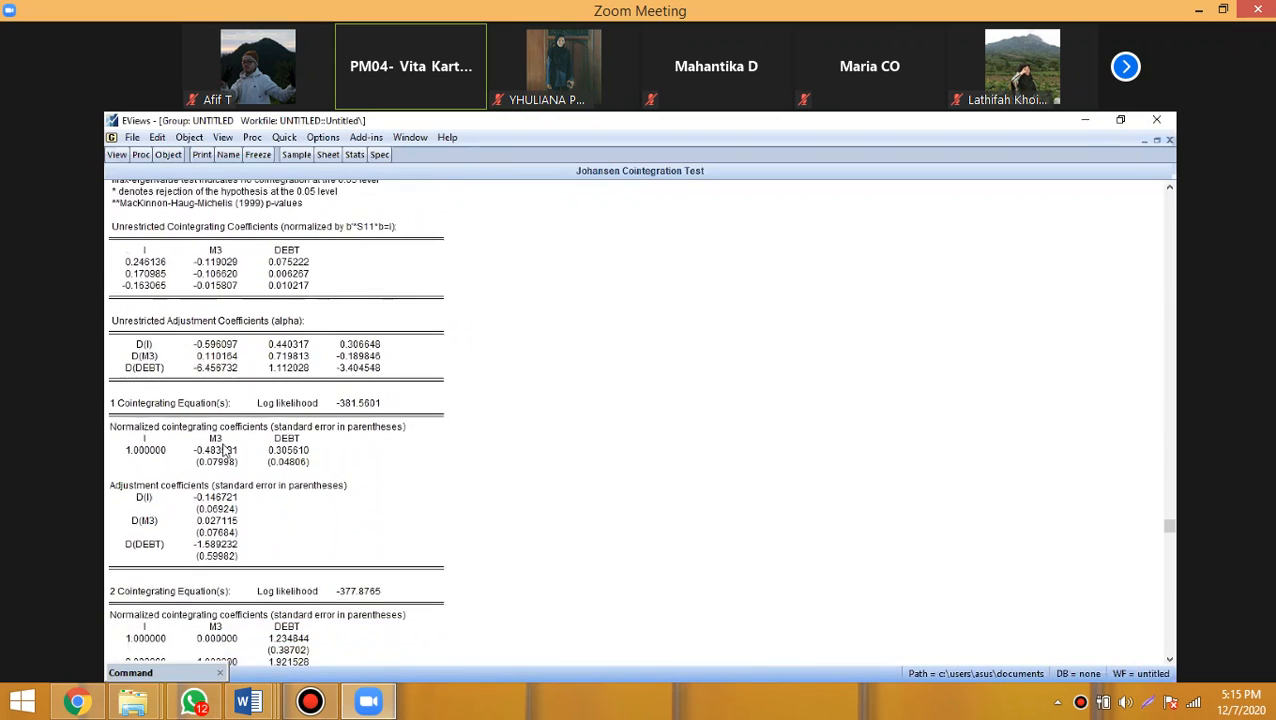
scroll(225, 452, "down", 5)
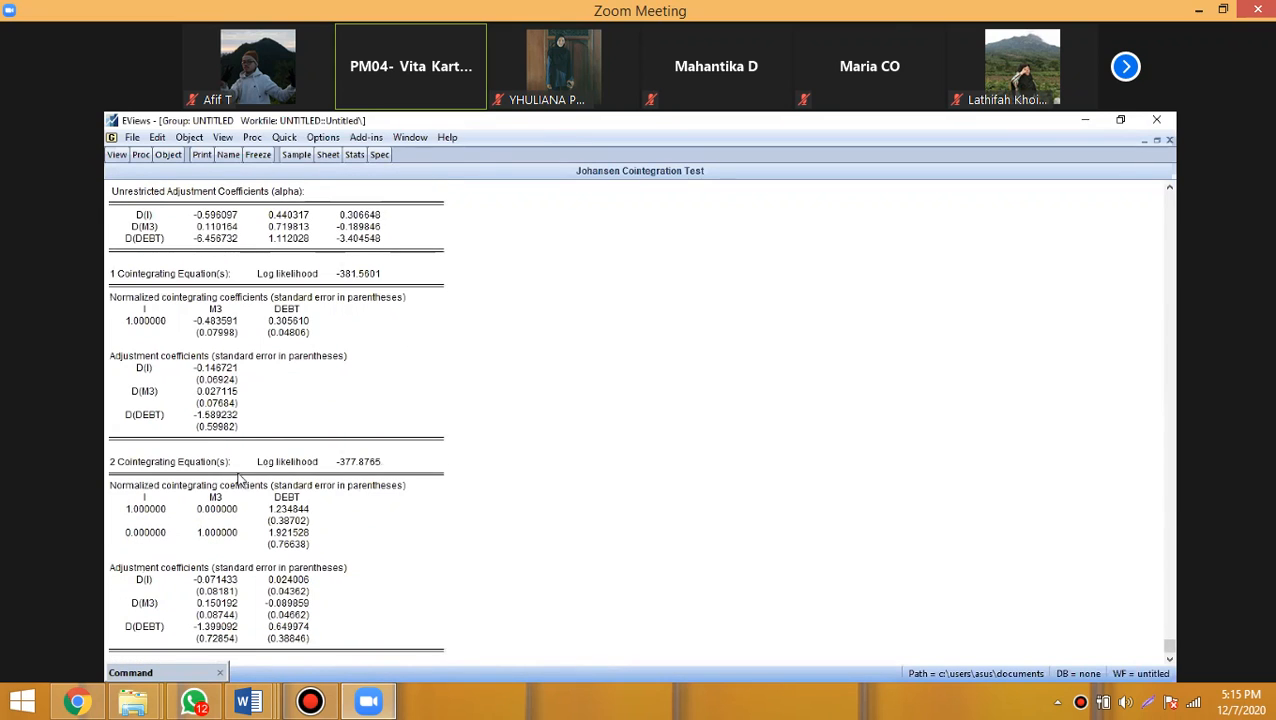
scroll(240, 480, "up", 9)
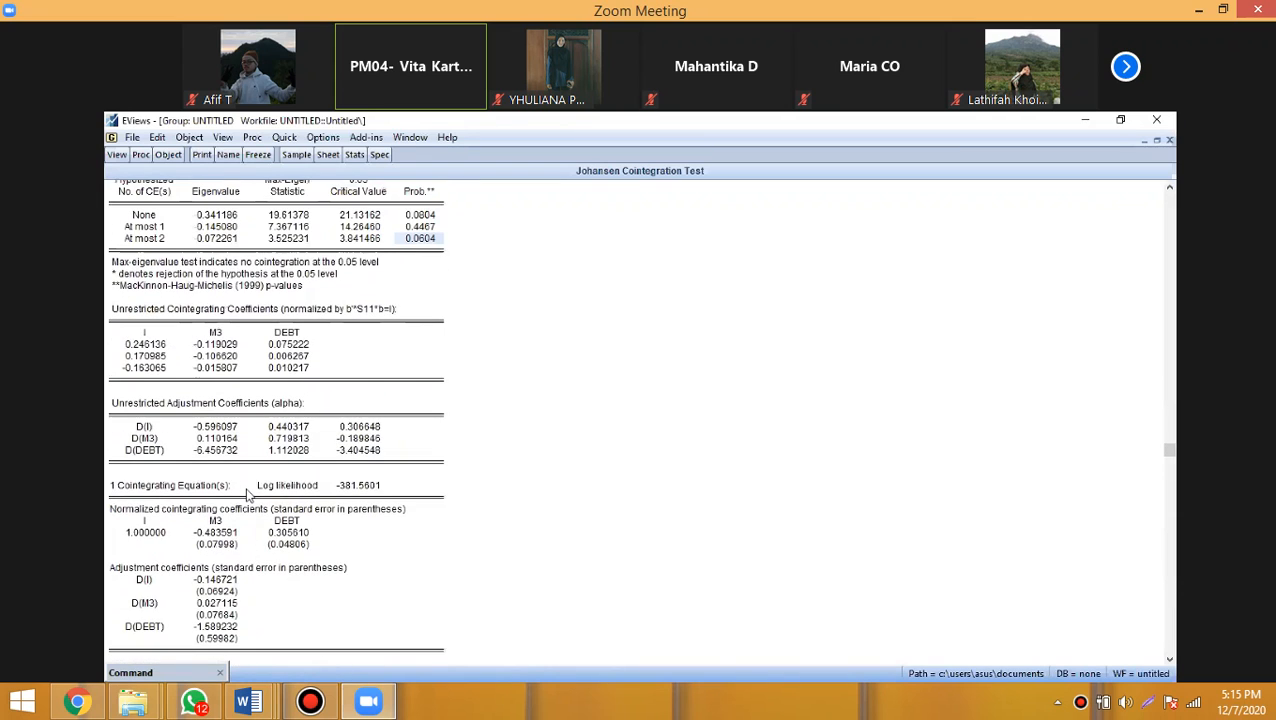
scroll(248, 495, "up", 12)
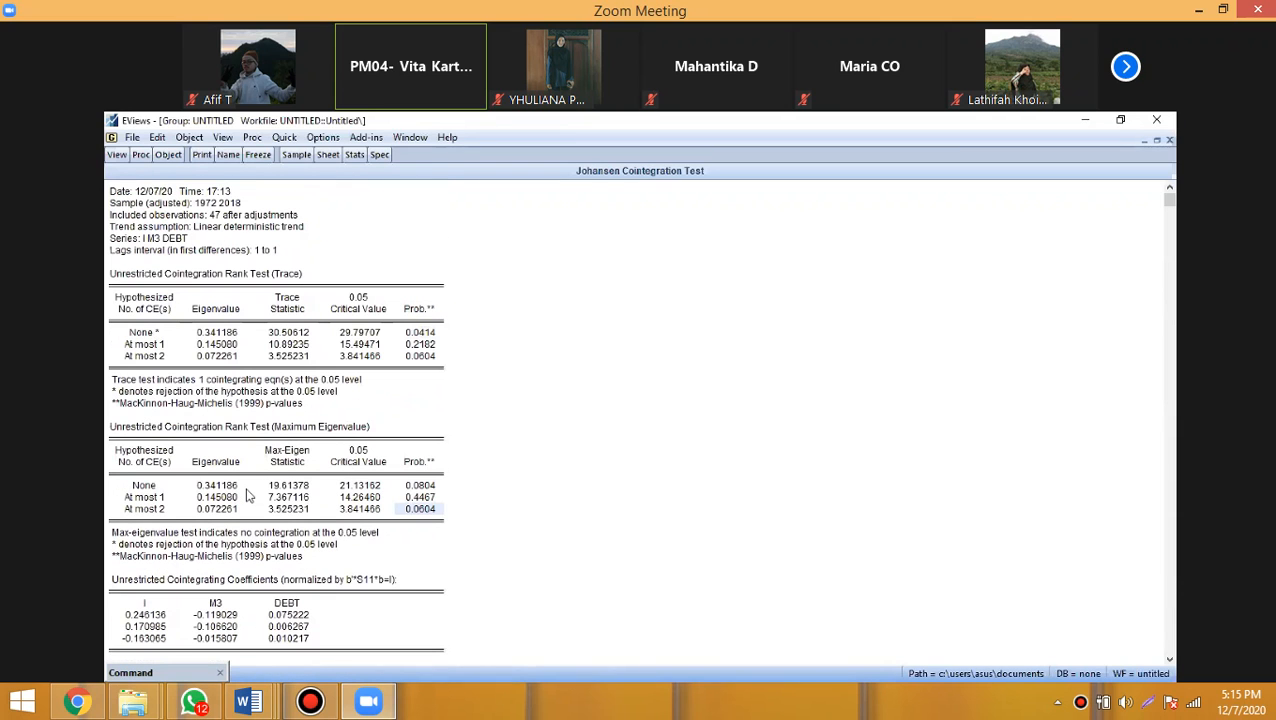